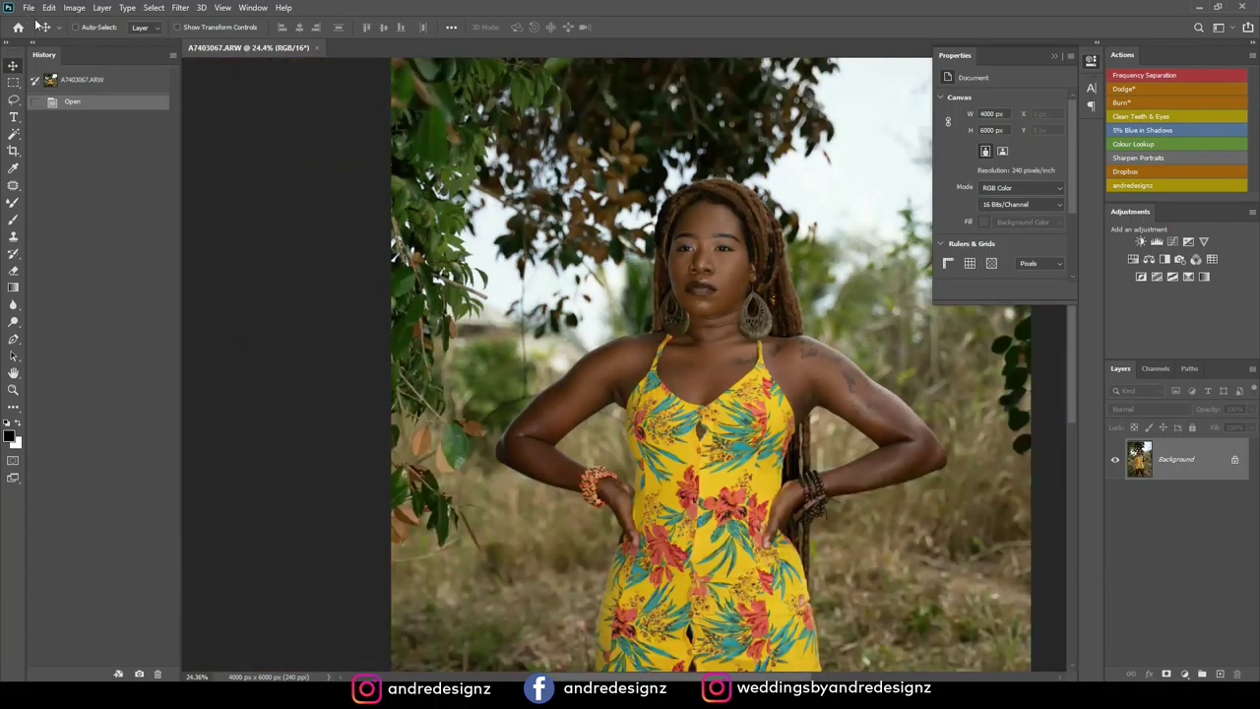
View the photo's camera data in File Info, including lens, exposure and flash details, and dismiss it without changes
{"action": "left_click", "coordinate": [29, 8]}
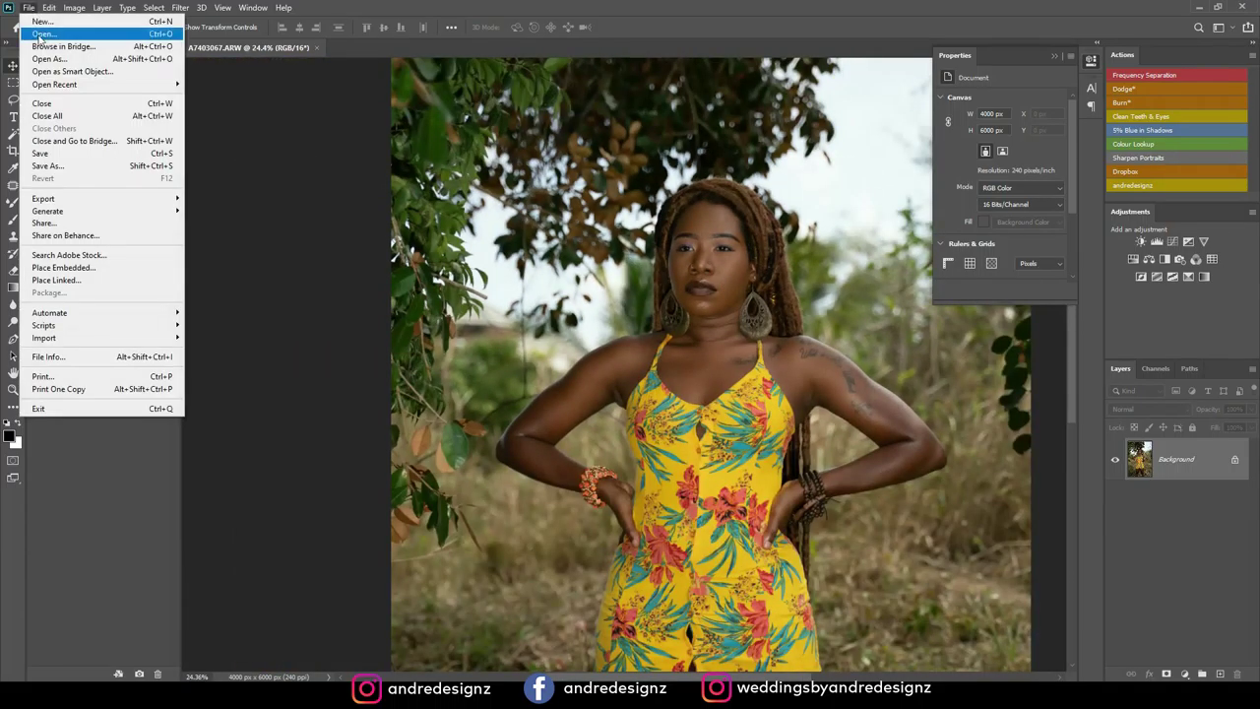
{"action": "left_click", "coordinate": [103, 357]}
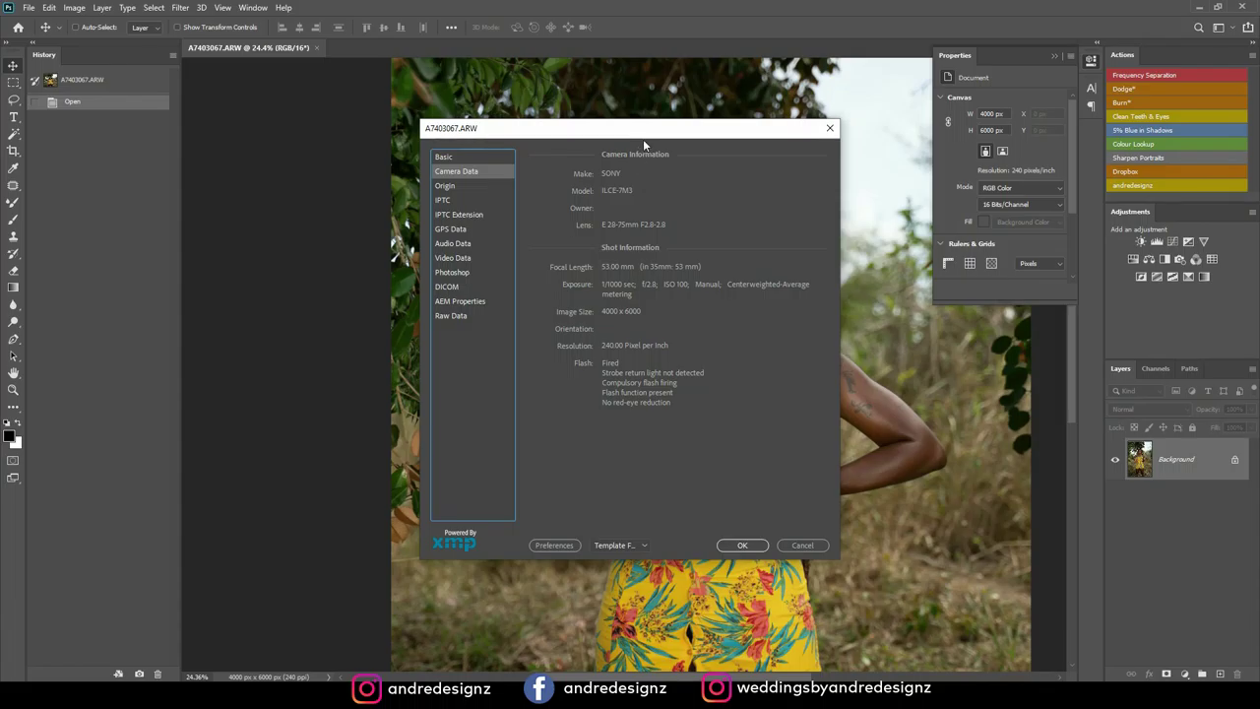
{"action": "left_click_drag", "start_coordinate": [648, 133], "coordinate": [552, 97]}
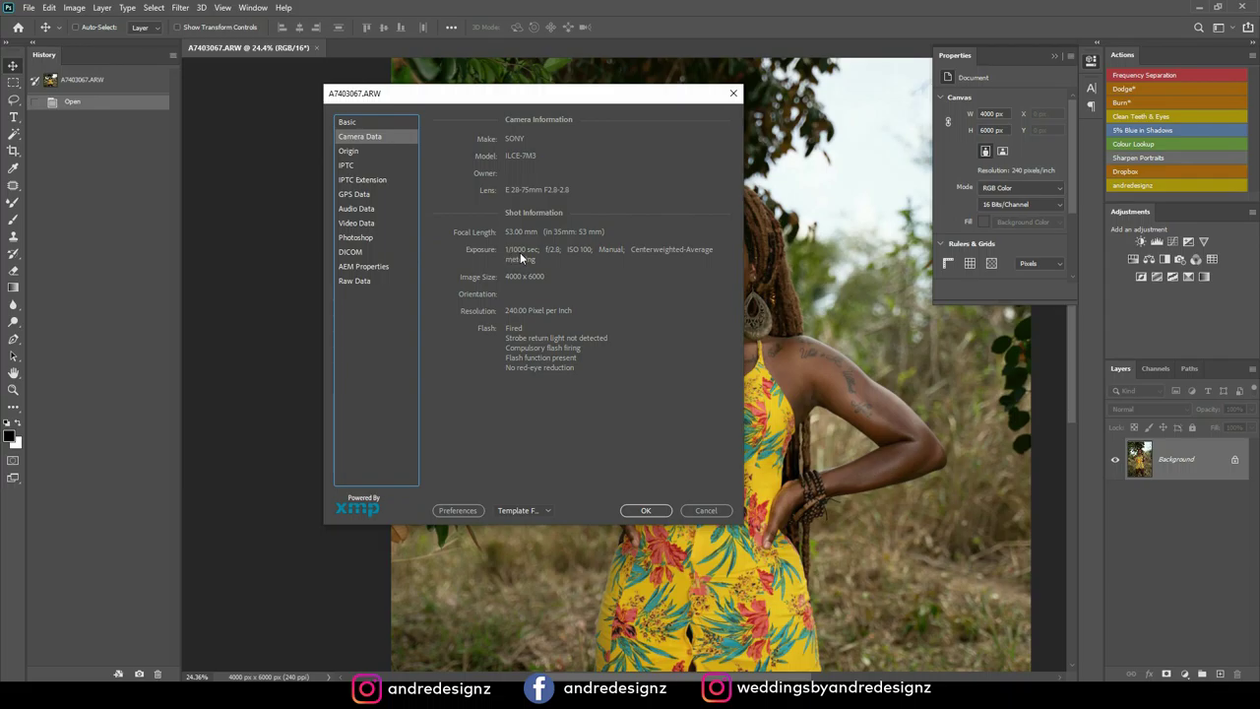
{"action": "left_click", "coordinate": [706, 510]}
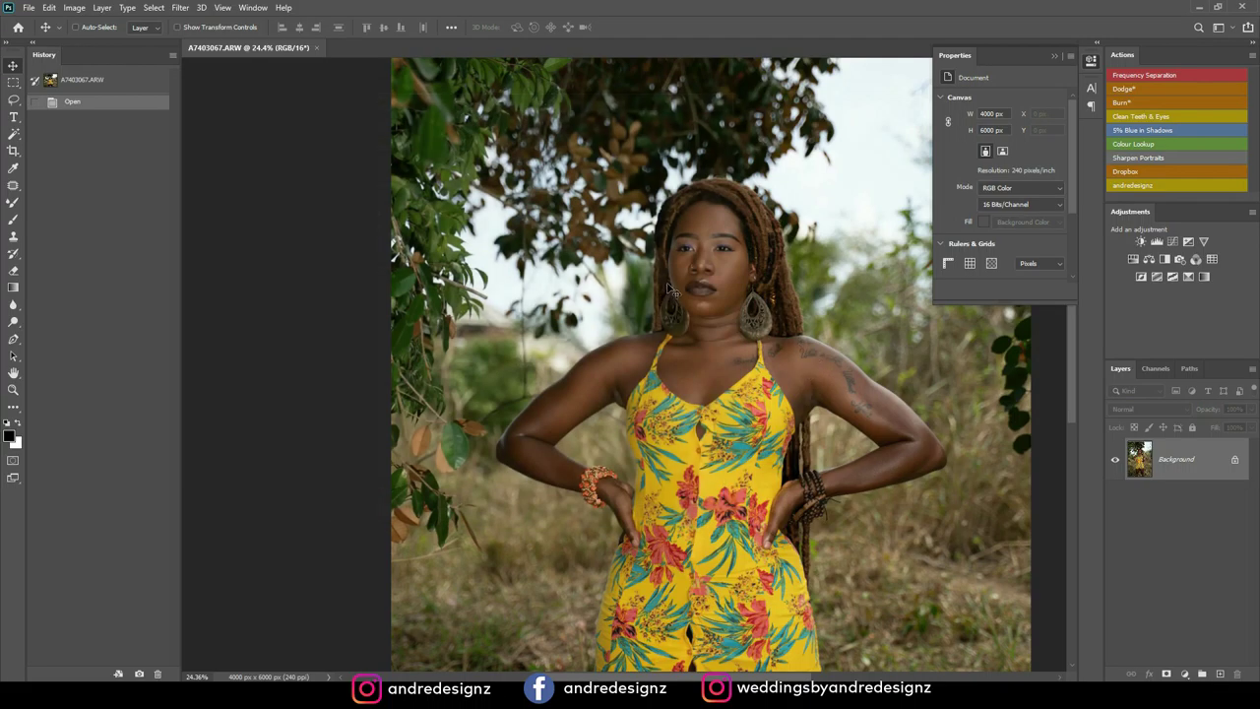
Inspect the subject's face and chest up close, and collapse the Properties panel to clear the canvas
{"action": "scroll", "coordinate": [765, 250], "scroll_direction": "up", "scroll_amount": 1}
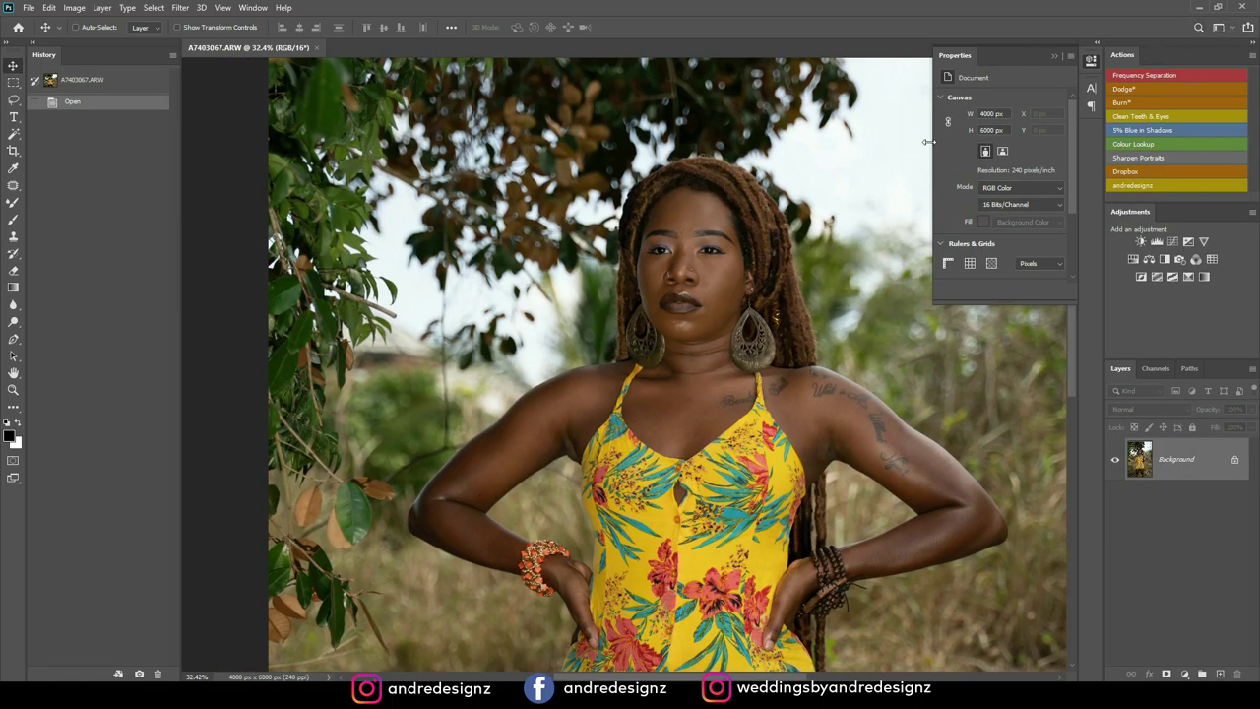
{"action": "scroll", "coordinate": [724, 325], "scroll_direction": "up", "scroll_amount": 3}
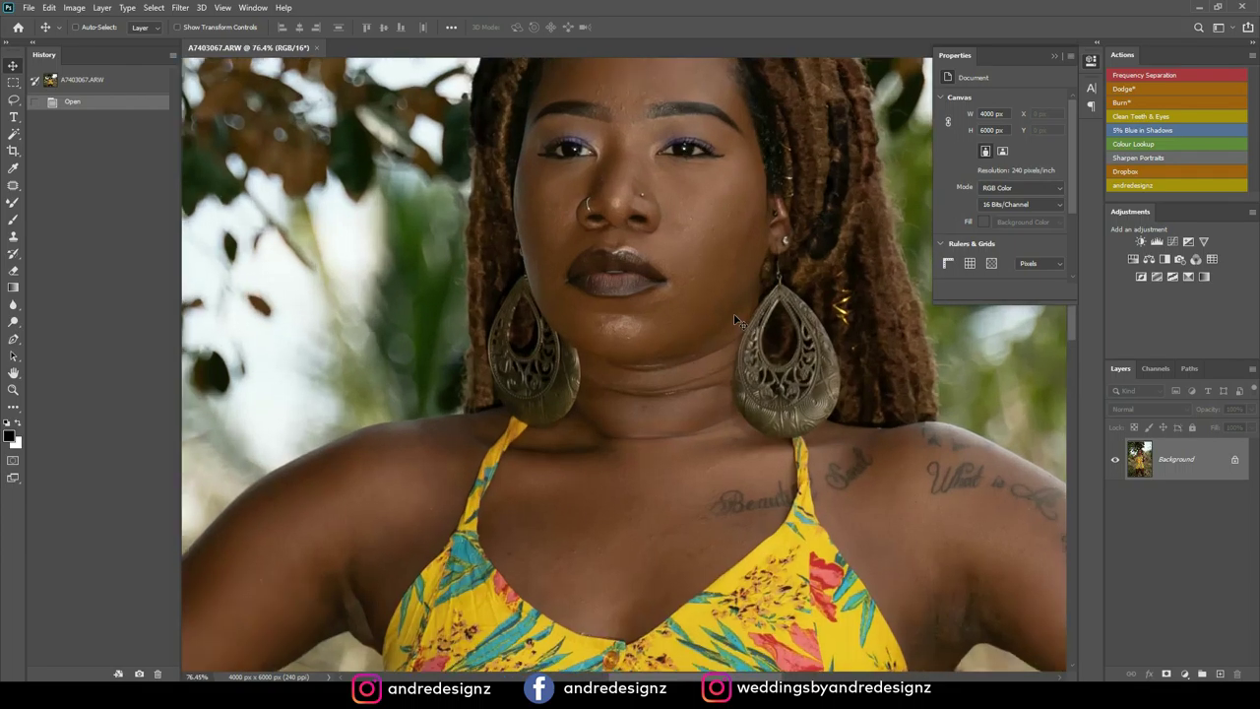
{"action": "scroll", "coordinate": [753, 305], "scroll_direction": "up", "scroll_amount": 1}
{"action": "scroll", "coordinate": [759, 304], "scroll_direction": "down", "scroll_amount": 5}
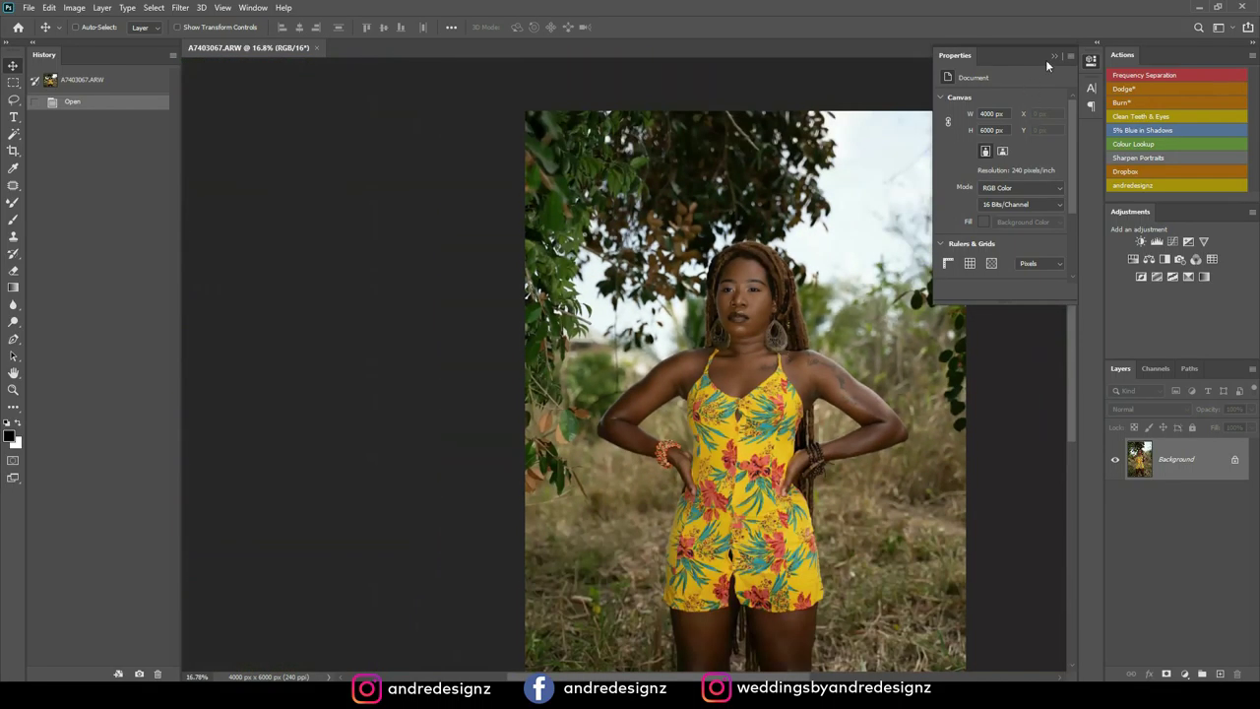
{"action": "left_click", "coordinate": [1054, 56]}
Duplicate the Background layer for retouching
{"action": "scroll", "coordinate": [840, 262], "scroll_direction": "up", "scroll_amount": 2}
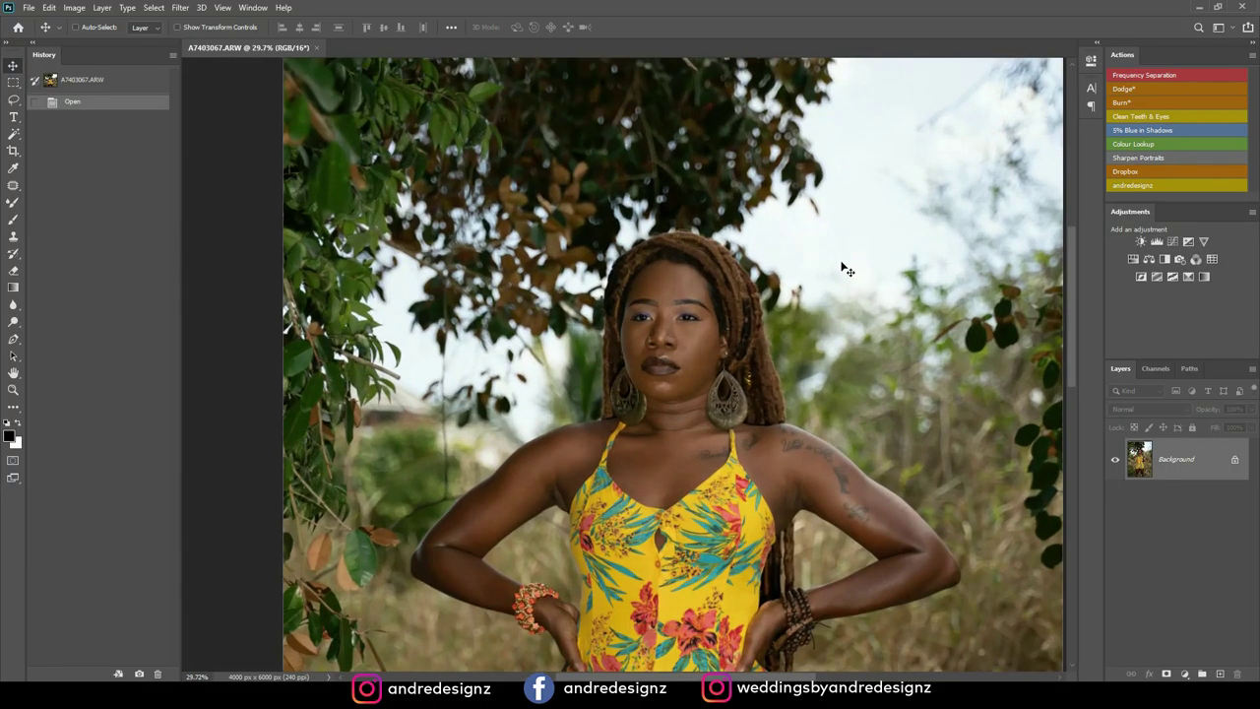
{"action": "scroll", "coordinate": [743, 286], "scroll_direction": "up", "scroll_amount": 4}
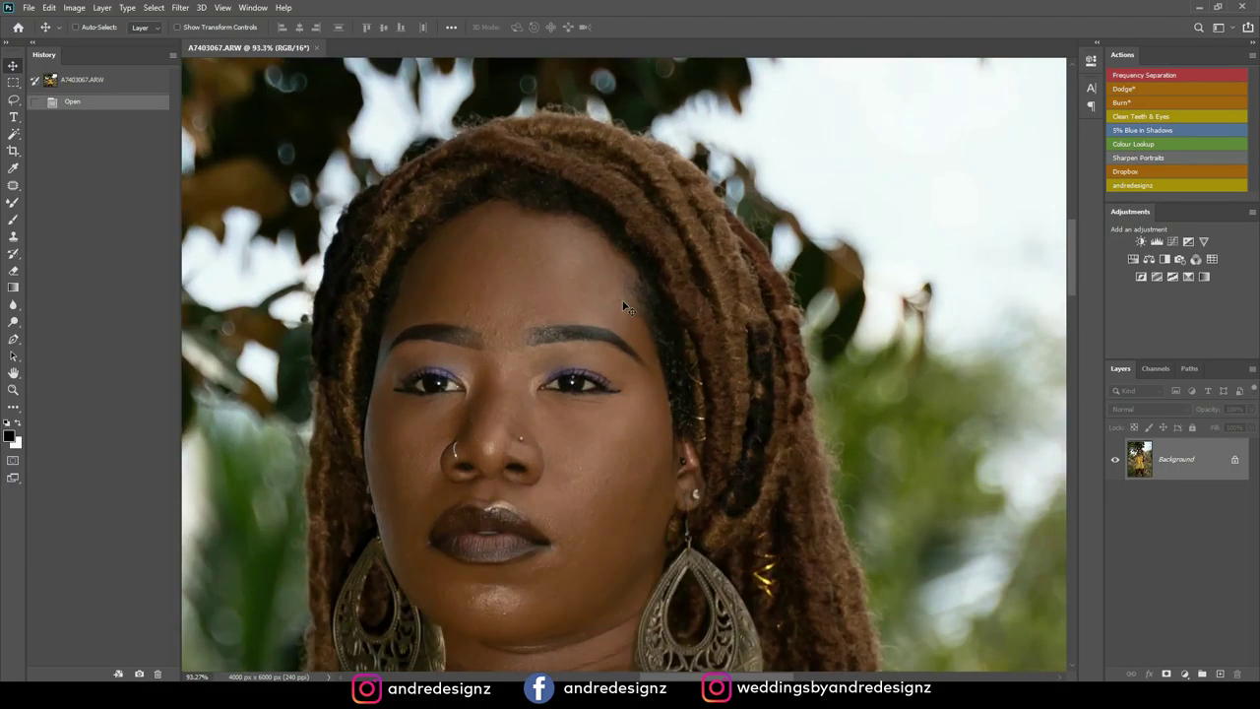
{"action": "scroll", "coordinate": [622, 307], "scroll_direction": "down", "scroll_amount": 1}
{"action": "left_click_drag", "start_coordinate": [1202, 473], "coordinate": [1221, 673]}
Patch the blemishes between the eyebrows and on the lower forehead with the Patch tool
{"action": "scroll", "coordinate": [640, 287], "scroll_direction": "up", "scroll_amount": 3}
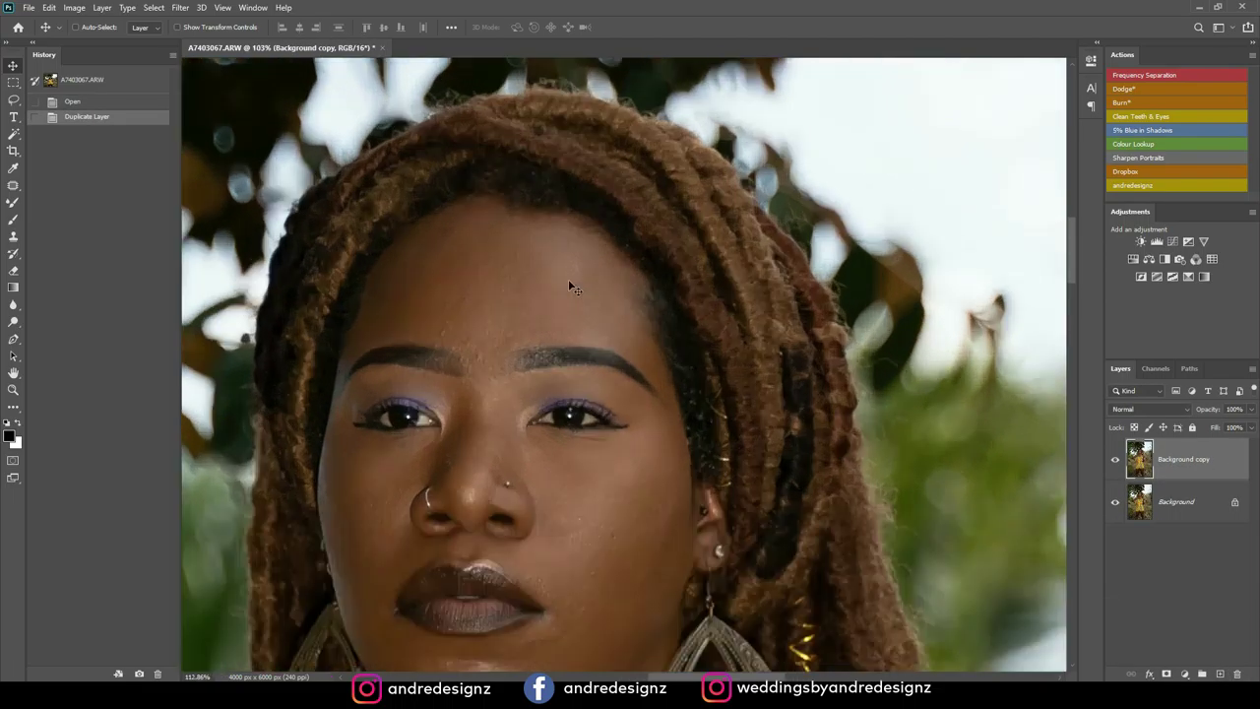
{"action": "left_click_drag", "start_coordinate": [489, 372], "coordinate": [553, 118]}
{"action": "scroll", "coordinate": [548, 165], "scroll_direction": "down", "scroll_amount": 1}
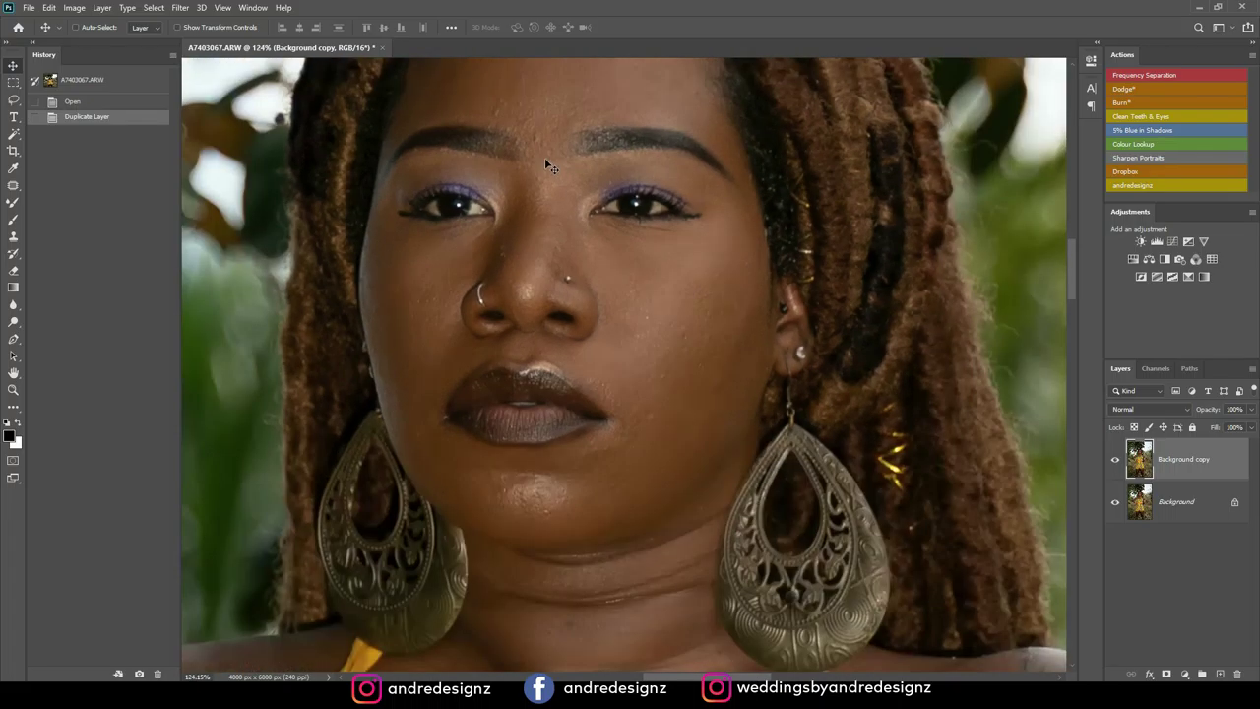
{"action": "key", "text": "j"}
{"action": "mouse_move", "coordinate": [538, 134]}
{"action": "left_mouse_down"}
{"action": "mouse_move", "coordinate": [541, 144]}
{"action": "mouse_move", "coordinate": [508, 106]}
{"action": "left_mouse_up"}
{"action": "key", "text": "ctrl+d"}
{"action": "left_click_drag", "start_coordinate": [510, 109], "coordinate": [535, 144]}
{"action": "key", "text": "ctrl+d"}
{"action": "mouse_move", "coordinate": [535, 144]}
{"action": "left_mouse_down"}
{"action": "mouse_move", "coordinate": [560, 158]}
{"action": "mouse_move", "coordinate": [517, 264]}
{"action": "left_mouse_up"}
{"action": "key", "text": "ctrl+d"}
Patch the small spots across the upper forehead with smooth skin nearby
{"action": "mouse_move", "coordinate": [585, 218]}
{"action": "left_mouse_down"}
{"action": "mouse_move", "coordinate": [588, 208]}
{"action": "mouse_move", "coordinate": [574, 225]}
{"action": "left_mouse_up"}
{"action": "left_click_drag", "start_coordinate": [466, 203], "coordinate": [467, 205]}
{"action": "left_click_drag", "start_coordinate": [469, 211], "coordinate": [485, 214]}
{"action": "left_click_drag", "start_coordinate": [519, 152], "coordinate": [502, 189]}
{"action": "key", "text": "ctrl+d"}
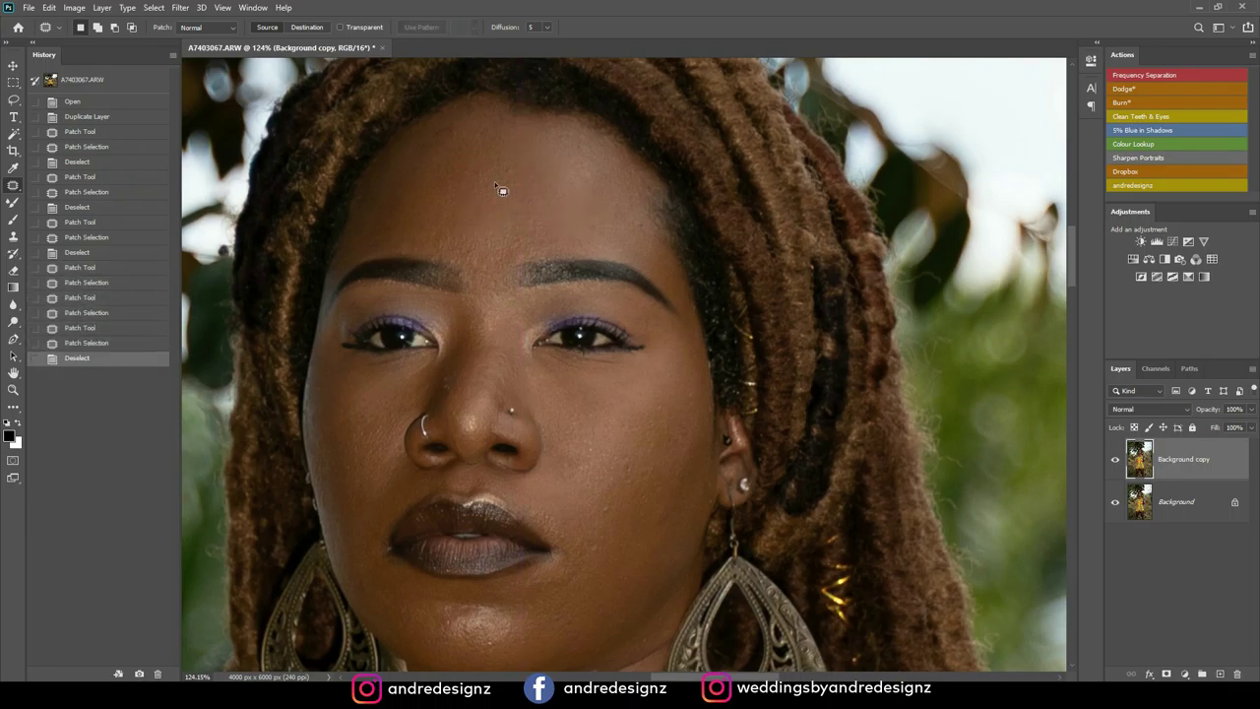
Patch the blemishes on the cheek between the mouth and the right-hand earring with the Patch tool
{"action": "right_click", "coordinate": [14, 186]}
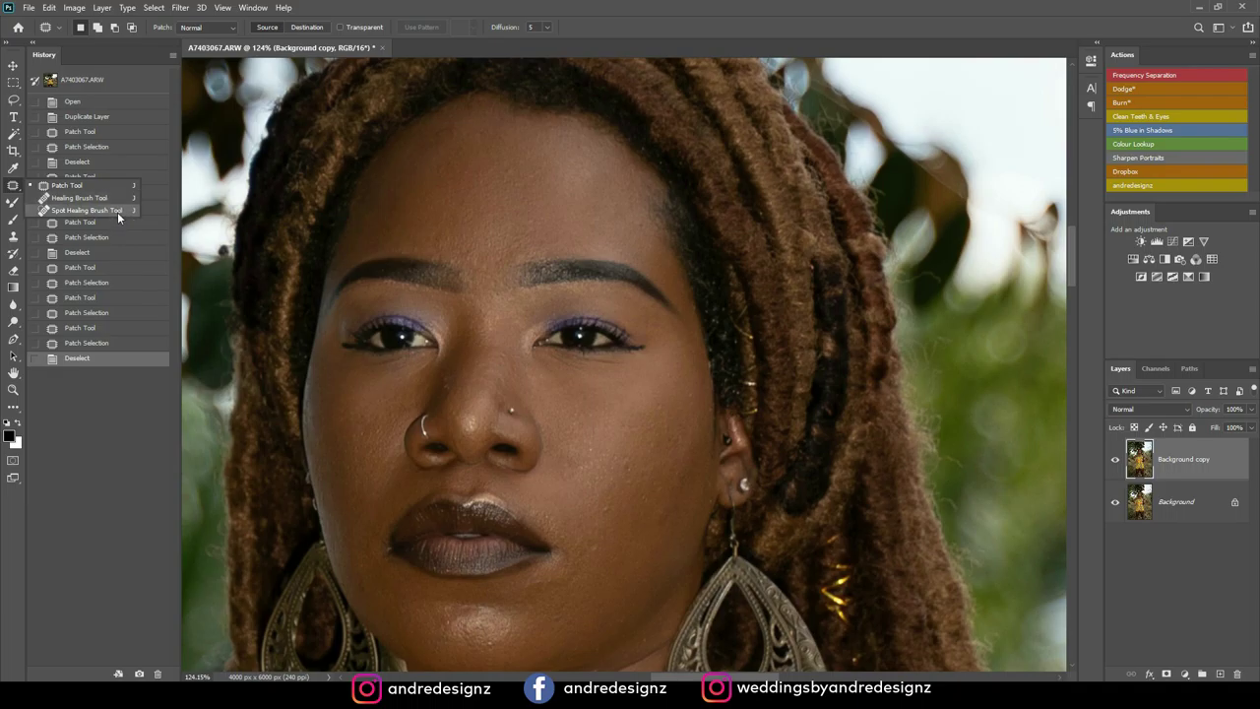
{"action": "left_click", "coordinate": [118, 211]}
{"action": "left_click_drag", "start_coordinate": [452, 398], "coordinate": [482, 128]}
{"action": "key", "text": "ctrl+d"}
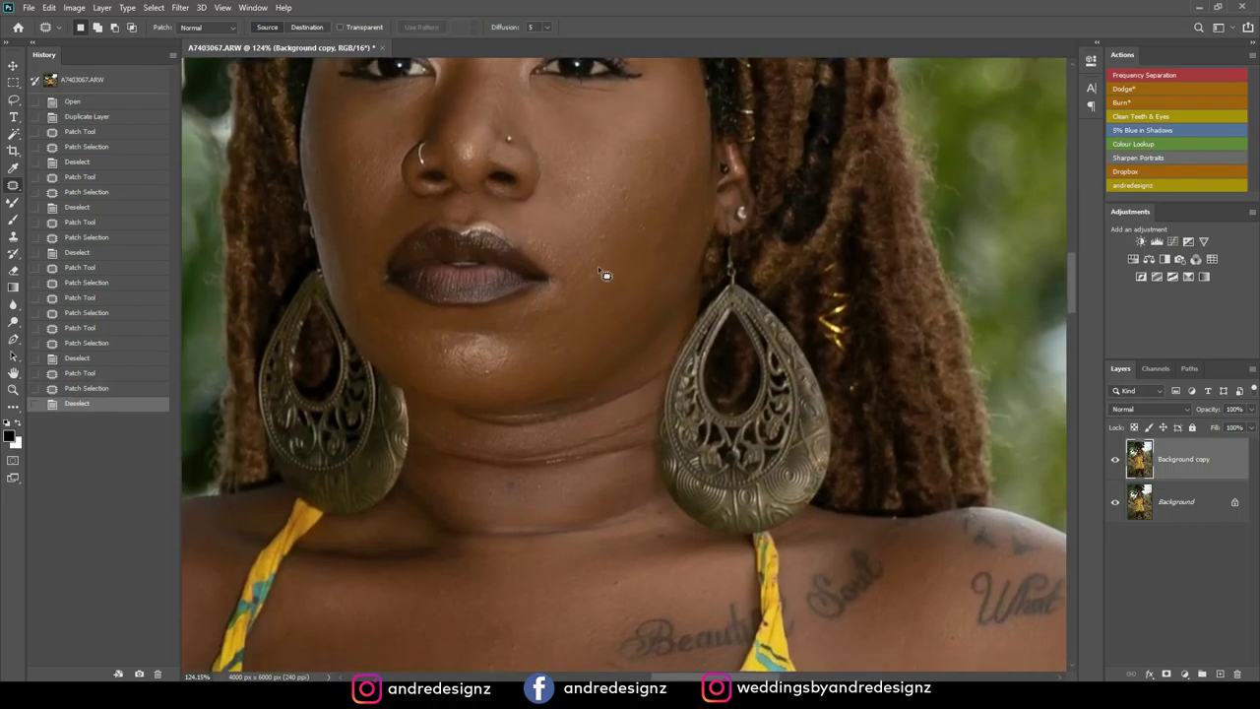
{"action": "mouse_move", "coordinate": [607, 239]}
{"action": "left_mouse_down"}
{"action": "mouse_move", "coordinate": [619, 245]}
{"action": "mouse_move", "coordinate": [642, 214]}
{"action": "mouse_move", "coordinate": [625, 197]}
{"action": "mouse_move", "coordinate": [628, 215]}
{"action": "mouse_move", "coordinate": [678, 246]}
{"action": "mouse_move", "coordinate": [666, 259]}
{"action": "left_mouse_up"}
{"action": "key", "text": "ctrl+d"}
{"action": "key", "text": "ctrl+d"}
{"action": "mouse_move", "coordinate": [666, 246]}
{"action": "left_mouse_down"}
{"action": "mouse_move", "coordinate": [585, 288]}
{"action": "mouse_move", "coordinate": [601, 261]}
{"action": "left_mouse_up"}
{"action": "key", "text": "ctrl+d"}
Patch the marks near the corner of the mouth and the rough highlight on the chin
{"action": "mouse_move", "coordinate": [596, 276]}
{"action": "left_mouse_down"}
{"action": "mouse_move", "coordinate": [592, 307]}
{"action": "mouse_move", "coordinate": [559, 325]}
{"action": "mouse_move", "coordinate": [583, 293]}
{"action": "left_mouse_up"}
{"action": "key", "text": "ctrl+d"}
{"action": "left_click_drag", "start_coordinate": [571, 307], "coordinate": [578, 329]}
{"action": "key", "text": "ctrl+d"}
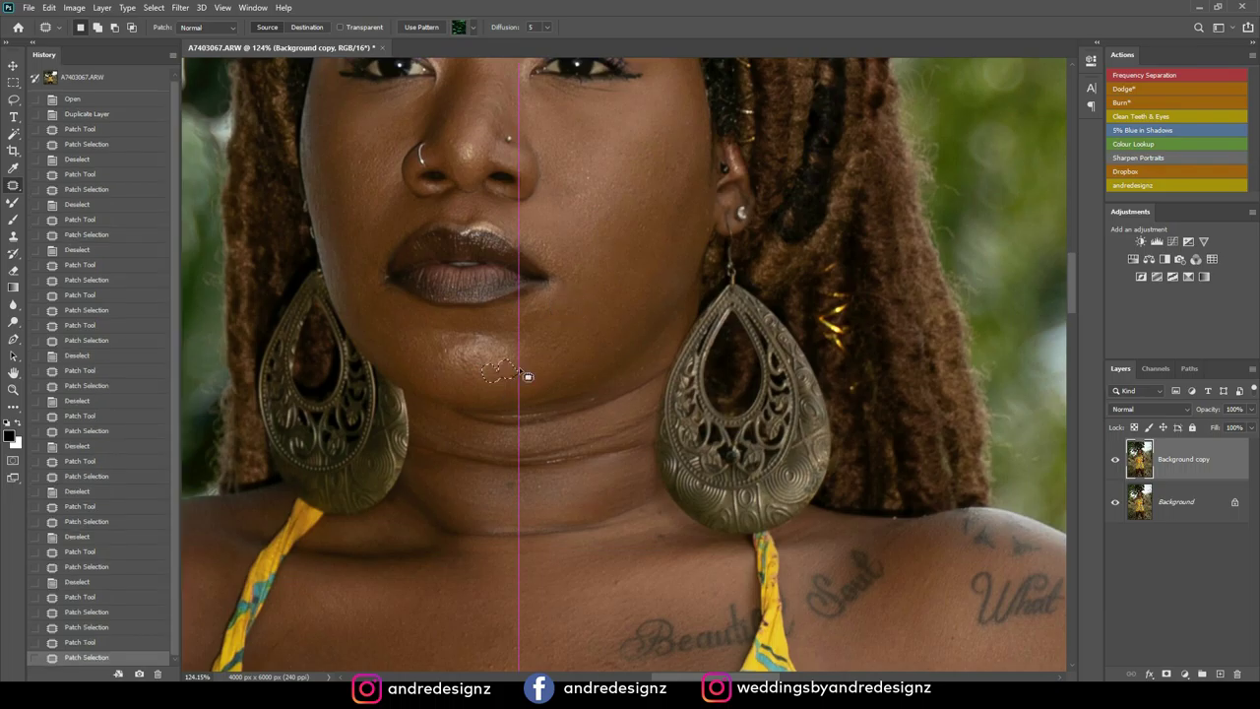
{"action": "left_click_drag", "start_coordinate": [563, 236], "coordinate": [575, 263]}
{"action": "scroll", "coordinate": [575, 264], "scroll_direction": "up", "scroll_amount": 3}
{"action": "scroll", "coordinate": [576, 276], "scroll_direction": "down", "scroll_amount": 6}
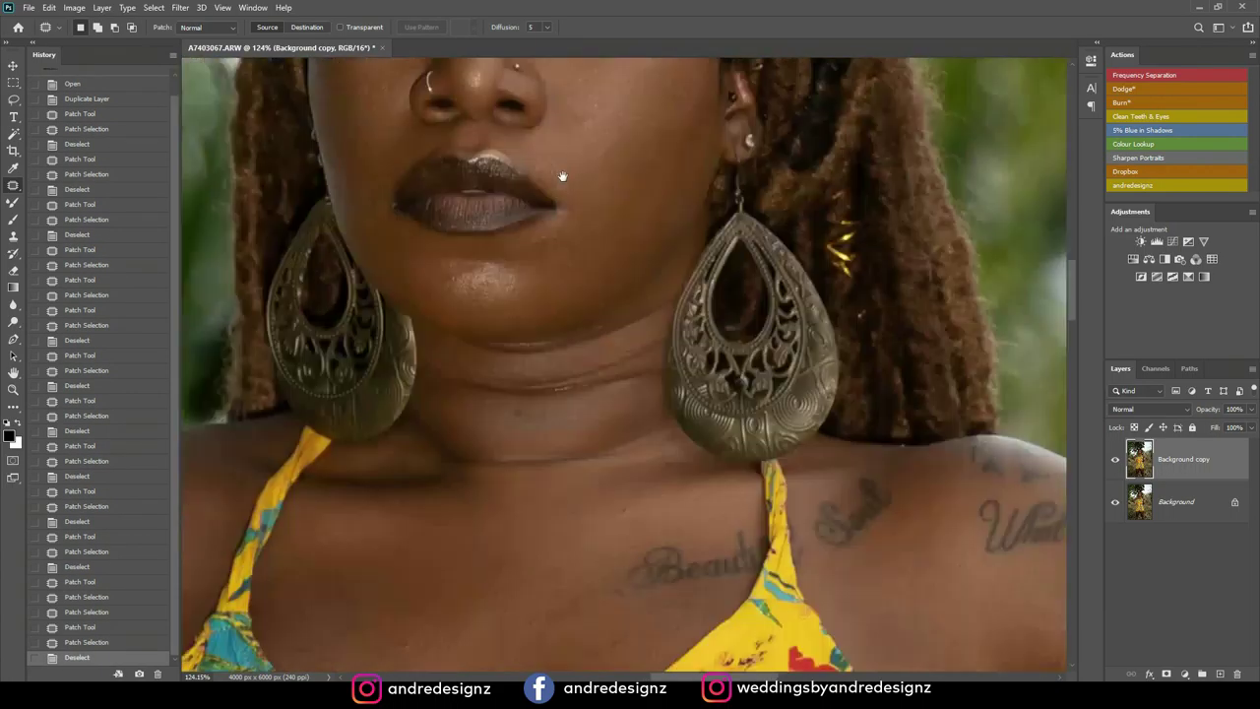
Patch the marks along the jawline and uppermost neck beside the right-hand earring
{"action": "left_click_drag", "start_coordinate": [568, 279], "coordinate": [602, 213]}
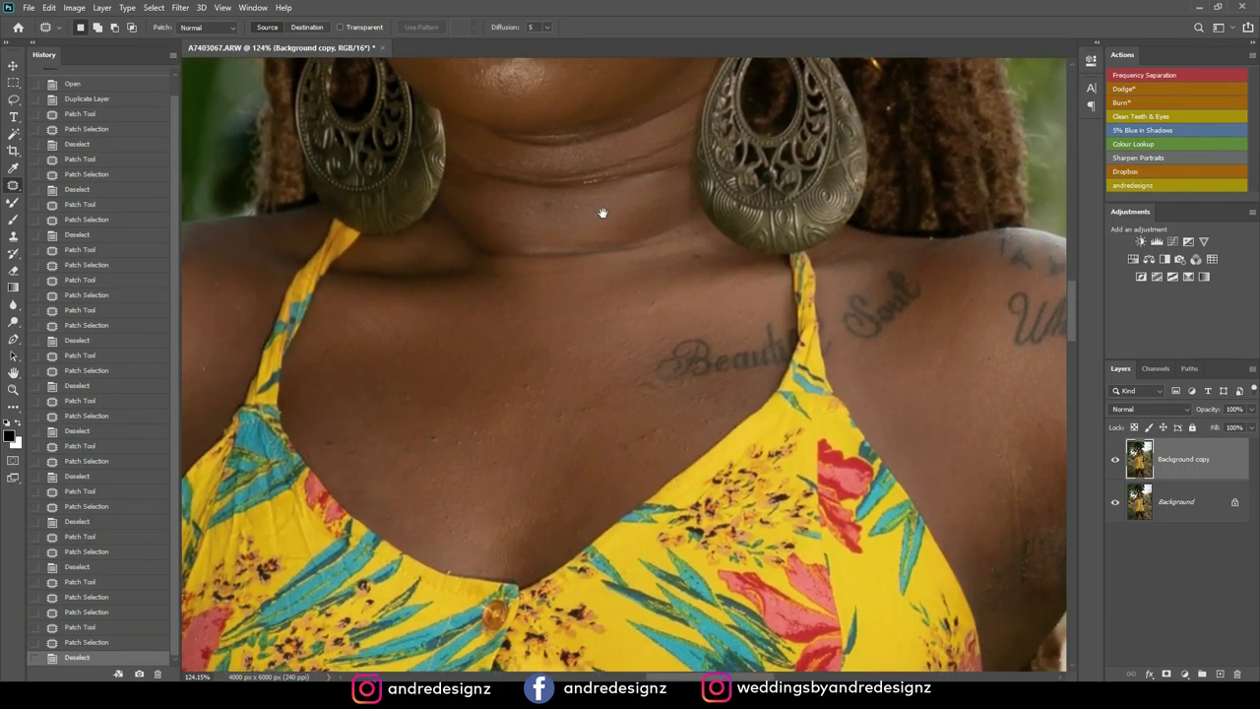
{"action": "mouse_move", "coordinate": [660, 144]}
{"action": "left_mouse_down"}
{"action": "mouse_move", "coordinate": [611, 227]}
{"action": "mouse_move", "coordinate": [651, 165]}
{"action": "mouse_move", "coordinate": [628, 178]}
{"action": "mouse_move", "coordinate": [640, 173]}
{"action": "mouse_move", "coordinate": [622, 202]}
{"action": "mouse_move", "coordinate": [613, 196]}
{"action": "mouse_move", "coordinate": [645, 185]}
{"action": "left_mouse_up"}
{"action": "key", "text": "ctrl+d"}
{"action": "key", "text": "ctrl+d"}
{"action": "key", "text": "ctrl+d"}
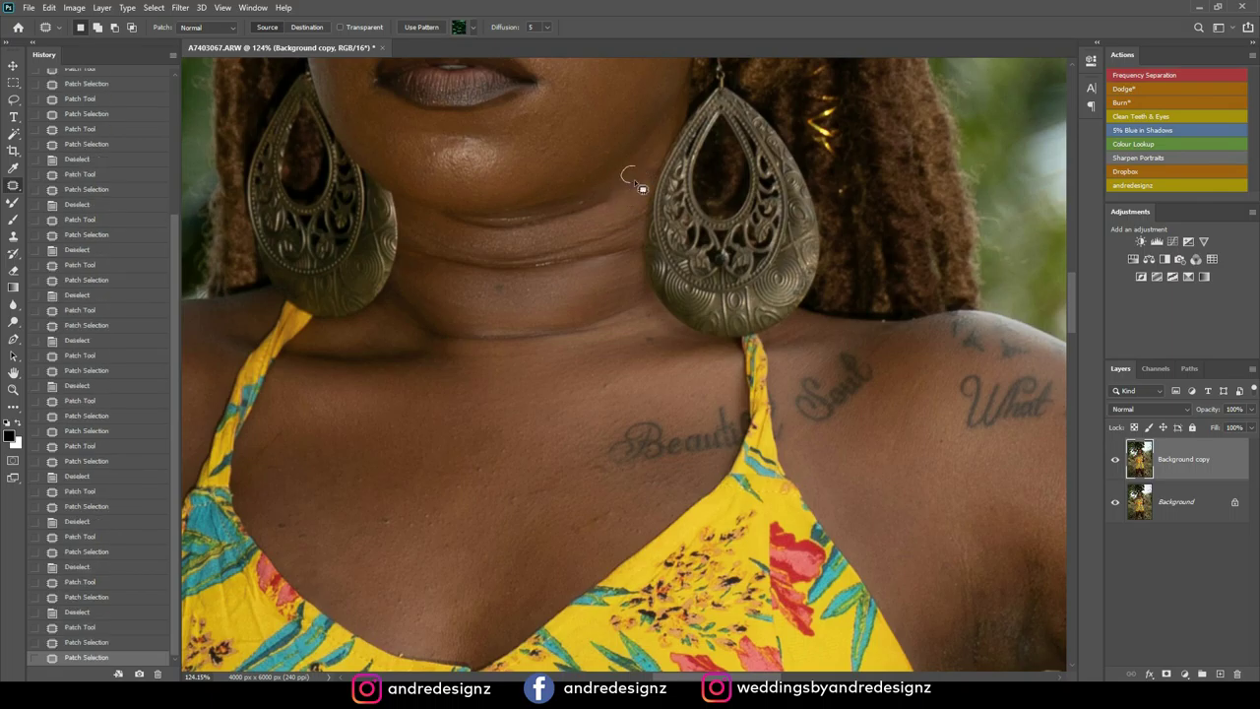
{"action": "key", "text": "ctrl+d"}
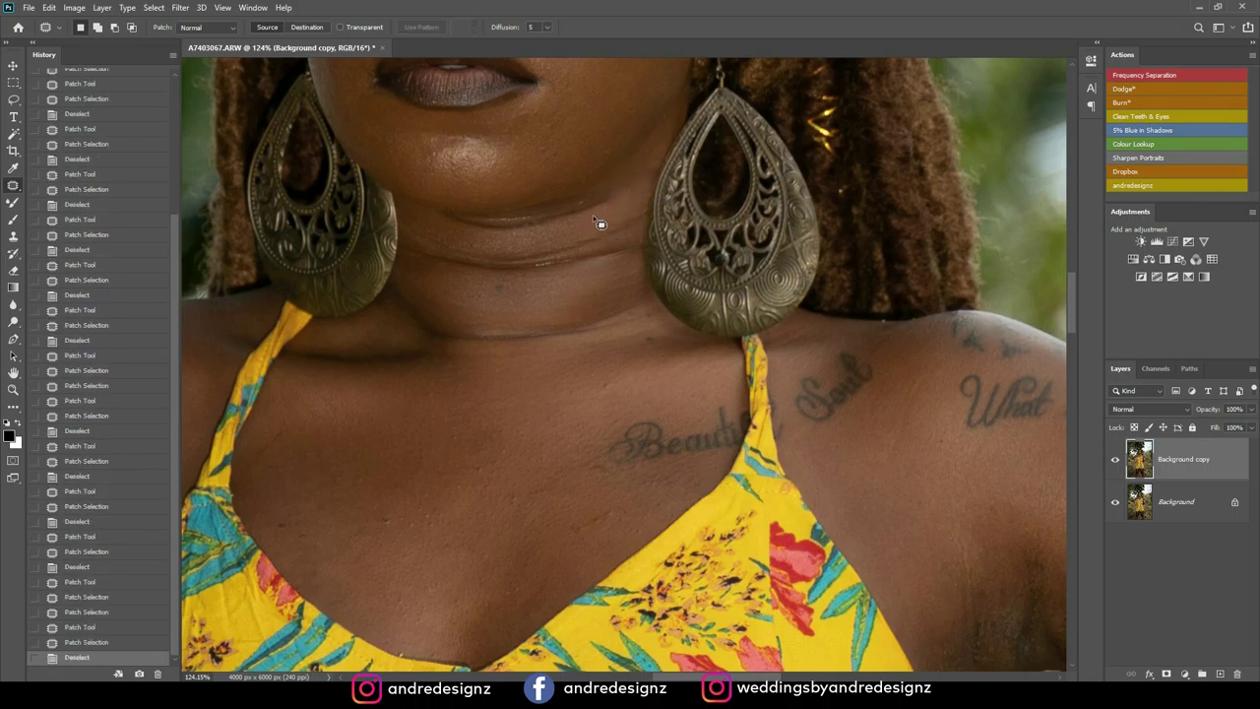
Patch the skin crease under the jaw toward the right-hand earring
{"action": "scroll", "coordinate": [592, 214], "scroll_direction": "up", "scroll_amount": 5}
{"action": "mouse_move", "coordinate": [618, 175]}
{"action": "left_mouse_down"}
{"action": "mouse_move", "coordinate": [584, 199]}
{"action": "mouse_move", "coordinate": [609, 204]}
{"action": "mouse_move", "coordinate": [630, 167]}
{"action": "left_mouse_up"}
{"action": "key", "text": "ctrl+d"}
{"action": "left_click_drag", "start_coordinate": [626, 177], "coordinate": [637, 168]}
{"action": "key", "text": "ctrl+d"}
{"action": "mouse_move", "coordinate": [684, 125]}
{"action": "left_mouse_down"}
{"action": "mouse_move", "coordinate": [681, 156]}
{"action": "mouse_move", "coordinate": [570, 196]}
{"action": "mouse_move", "coordinate": [603, 180]}
{"action": "mouse_move", "coordinate": [612, 214]}
{"action": "mouse_move", "coordinate": [583, 181]}
{"action": "mouse_move", "coordinate": [620, 184]}
{"action": "mouse_move", "coordinate": [614, 172]}
{"action": "left_mouse_up"}
{"action": "key", "text": "ctrl+d"}
{"action": "key", "text": "ctrl+d"}
{"action": "left_click_drag", "start_coordinate": [605, 181], "coordinate": [635, 176]}
{"action": "key", "text": "ctrl+d"}
Patch the shiny spots along the middle of the crease beneath the chin
{"action": "mouse_move", "coordinate": [534, 230]}
{"action": "left_mouse_down"}
{"action": "mouse_move", "coordinate": [582, 204]}
{"action": "mouse_move", "coordinate": [577, 219]}
{"action": "mouse_move", "coordinate": [518, 224]}
{"action": "mouse_move", "coordinate": [529, 233]}
{"action": "mouse_move", "coordinate": [527, 208]}
{"action": "left_mouse_up"}
{"action": "key", "text": "ctrl+d"}
{"action": "key", "text": "ctrl+d"}
{"action": "left_click_drag", "start_coordinate": [510, 233], "coordinate": [525, 243]}
{"action": "key", "text": "ctrl+d"}
{"action": "mouse_move", "coordinate": [448, 230]}
{"action": "left_mouse_down"}
{"action": "mouse_move", "coordinate": [518, 234]}
{"action": "mouse_move", "coordinate": [533, 250]}
{"action": "mouse_move", "coordinate": [427, 244]}
{"action": "mouse_move", "coordinate": [457, 218]}
{"action": "left_mouse_up"}
{"action": "key", "text": "ctrl+d"}
{"action": "key", "text": "ctrl+d"}
Patch the uneven skin along the left-hand part of the crease beneath the chin
{"action": "left_click_drag", "start_coordinate": [458, 233], "coordinate": [490, 239]}
{"action": "key", "text": "ctrl+d"}
{"action": "mouse_move", "coordinate": [390, 254]}
{"action": "left_mouse_down"}
{"action": "mouse_move", "coordinate": [446, 252]}
{"action": "mouse_move", "coordinate": [386, 245]}
{"action": "left_mouse_up"}
{"action": "key", "text": "ctrl+d"}
{"action": "mouse_move", "coordinate": [386, 246]}
{"action": "left_mouse_down"}
{"action": "mouse_move", "coordinate": [409, 261]}
{"action": "mouse_move", "coordinate": [410, 233]}
{"action": "mouse_move", "coordinate": [414, 251]}
{"action": "left_mouse_up"}
{"action": "key", "text": "ctrl+d"}
{"action": "key", "text": "ctrl+d"}
{"action": "mouse_move", "coordinate": [324, 246]}
{"action": "left_mouse_down"}
{"action": "mouse_move", "coordinate": [361, 242]}
{"action": "mouse_move", "coordinate": [383, 261]}
{"action": "left_mouse_up"}
{"action": "key", "text": "ctrl+d"}
Patch out the remaining bright line directly beneath the chin
{"action": "left_click_drag", "start_coordinate": [316, 227], "coordinate": [264, 218]}
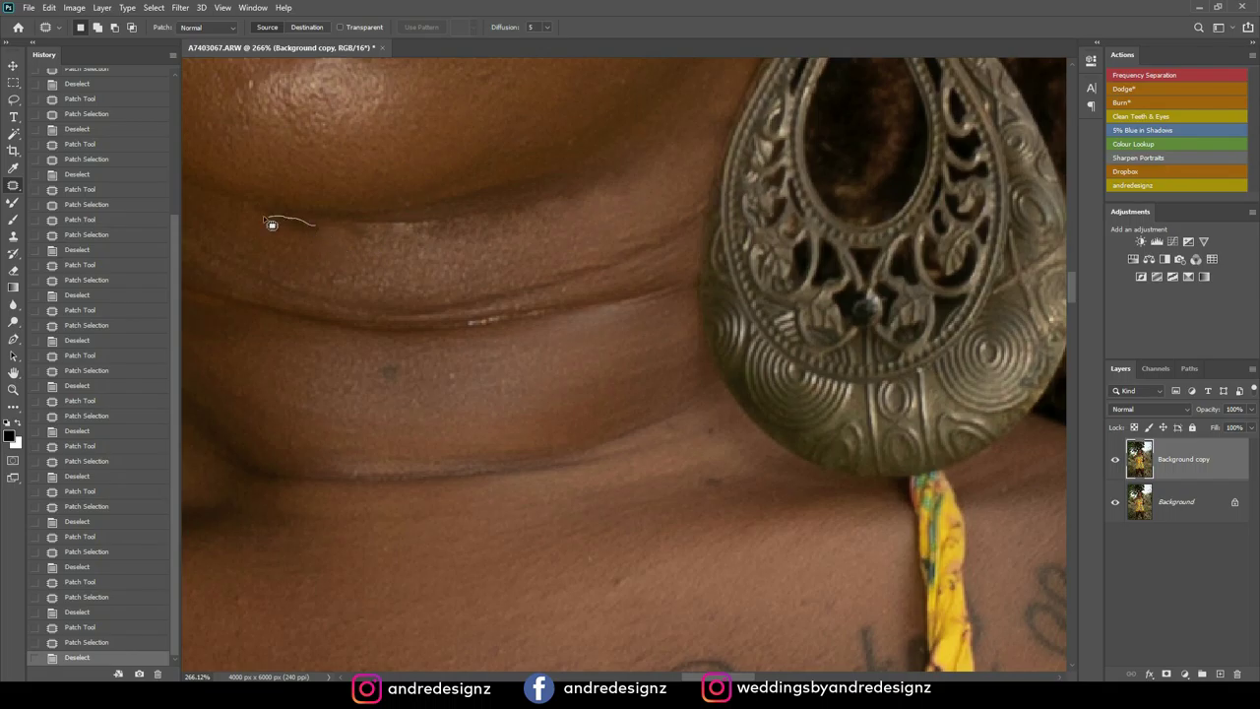
{"action": "mouse_move", "coordinate": [342, 236]}
{"action": "left_mouse_down"}
{"action": "mouse_move", "coordinate": [273, 225]}
{"action": "mouse_move", "coordinate": [332, 256]}
{"action": "left_mouse_up"}
{"action": "key", "text": "ctrl+d"}
{"action": "key", "text": "ctrl+d"}
{"action": "mouse_move", "coordinate": [429, 220]}
{"action": "left_mouse_down"}
{"action": "mouse_move", "coordinate": [392, 231]}
{"action": "mouse_move", "coordinate": [473, 222]}
{"action": "mouse_move", "coordinate": [402, 224]}
{"action": "mouse_move", "coordinate": [440, 215]}
{"action": "left_mouse_up"}
{"action": "key", "text": "ctrl+d"}
{"action": "mouse_move", "coordinate": [439, 219]}
{"action": "left_mouse_down"}
{"action": "mouse_move", "coordinate": [497, 230]}
{"action": "mouse_move", "coordinate": [451, 215]}
{"action": "mouse_move", "coordinate": [474, 225]}
{"action": "left_mouse_up"}
{"action": "key", "text": "ctrl+d"}
{"action": "mouse_move", "coordinate": [389, 232]}
{"action": "left_mouse_down"}
{"action": "mouse_move", "coordinate": [377, 227]}
{"action": "mouse_move", "coordinate": [413, 264]}
{"action": "mouse_move", "coordinate": [432, 258]}
{"action": "left_mouse_up"}
{"action": "key", "text": "ctrl+d"}
Patch the small spots on the underside and side of the chin
{"action": "mouse_move", "coordinate": [385, 160]}
{"action": "left_mouse_down"}
{"action": "mouse_move", "coordinate": [397, 183]}
{"action": "mouse_move", "coordinate": [391, 163]}
{"action": "left_mouse_up"}
{"action": "left_click_drag", "start_coordinate": [390, 169], "coordinate": [414, 173]}
{"action": "key", "text": "ctrl+d"}
{"action": "left_click_drag", "start_coordinate": [506, 85], "coordinate": [497, 69]}
{"action": "left_click_drag", "start_coordinate": [486, 79], "coordinate": [490, 104]}
{"action": "key", "text": "ctrl+d"}
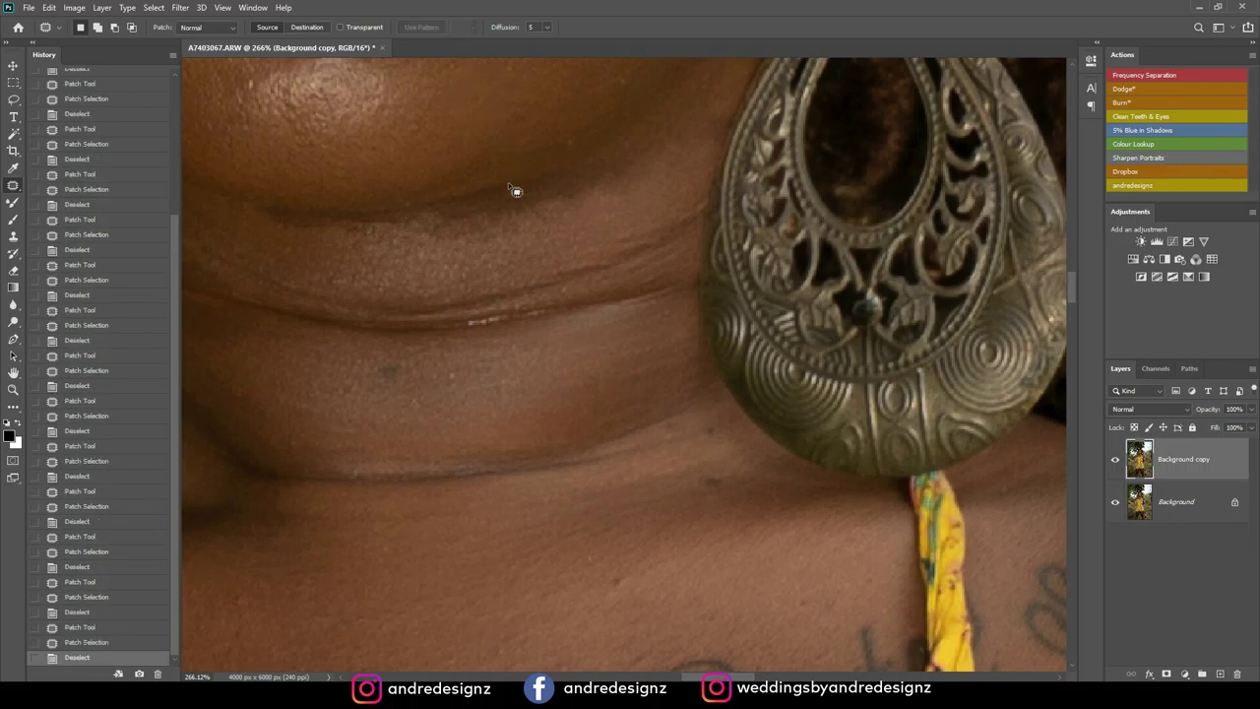
Patch a spot on the upper neck and toggle the Background copy layer's visibility to compare with the original
{"action": "left_click_drag", "start_coordinate": [528, 233], "coordinate": [522, 236]}
{"action": "key", "text": "ctrl+d"}
{"action": "left_click", "coordinate": [1115, 463]}
{"action": "left_click", "coordinate": [1116, 462]}
Patch out the end of the upper neck fold next to the right-hand earring
{"action": "mouse_move", "coordinate": [650, 252]}
{"action": "left_mouse_down"}
{"action": "mouse_move", "coordinate": [636, 240]}
{"action": "mouse_move", "coordinate": [658, 231]}
{"action": "left_mouse_up"}
{"action": "left_click_drag", "start_coordinate": [668, 238], "coordinate": [693, 204]}
{"action": "key", "text": "ctrl+d"}
{"action": "left_click_drag", "start_coordinate": [691, 219], "coordinate": [700, 188]}
{"action": "key", "text": "ctrl+d"}
{"action": "mouse_move", "coordinate": [644, 233]}
{"action": "left_mouse_down"}
{"action": "mouse_move", "coordinate": [656, 248]}
{"action": "mouse_move", "coordinate": [650, 219]}
{"action": "left_mouse_up"}
{"action": "key", "text": "ctrl+d"}
Patch the thin upper fold line running across the centre of the neck
{"action": "mouse_move", "coordinate": [591, 246]}
{"action": "left_mouse_down"}
{"action": "mouse_move", "coordinate": [594, 281]}
{"action": "mouse_move", "coordinate": [636, 258]}
{"action": "left_mouse_up"}
{"action": "left_click_drag", "start_coordinate": [624, 257], "coordinate": [622, 234]}
{"action": "mouse_move", "coordinate": [544, 264]}
{"action": "left_mouse_down"}
{"action": "mouse_move", "coordinate": [593, 274]}
{"action": "mouse_move", "coordinate": [573, 249]}
{"action": "left_mouse_up"}
{"action": "key", "text": "ctrl+d"}
{"action": "left_click_drag", "start_coordinate": [479, 278], "coordinate": [545, 281]}
{"action": "left_click_drag", "start_coordinate": [531, 285], "coordinate": [534, 252]}
{"action": "key", "text": "ctrl+d"}
{"action": "key", "text": "ctrl+d"}
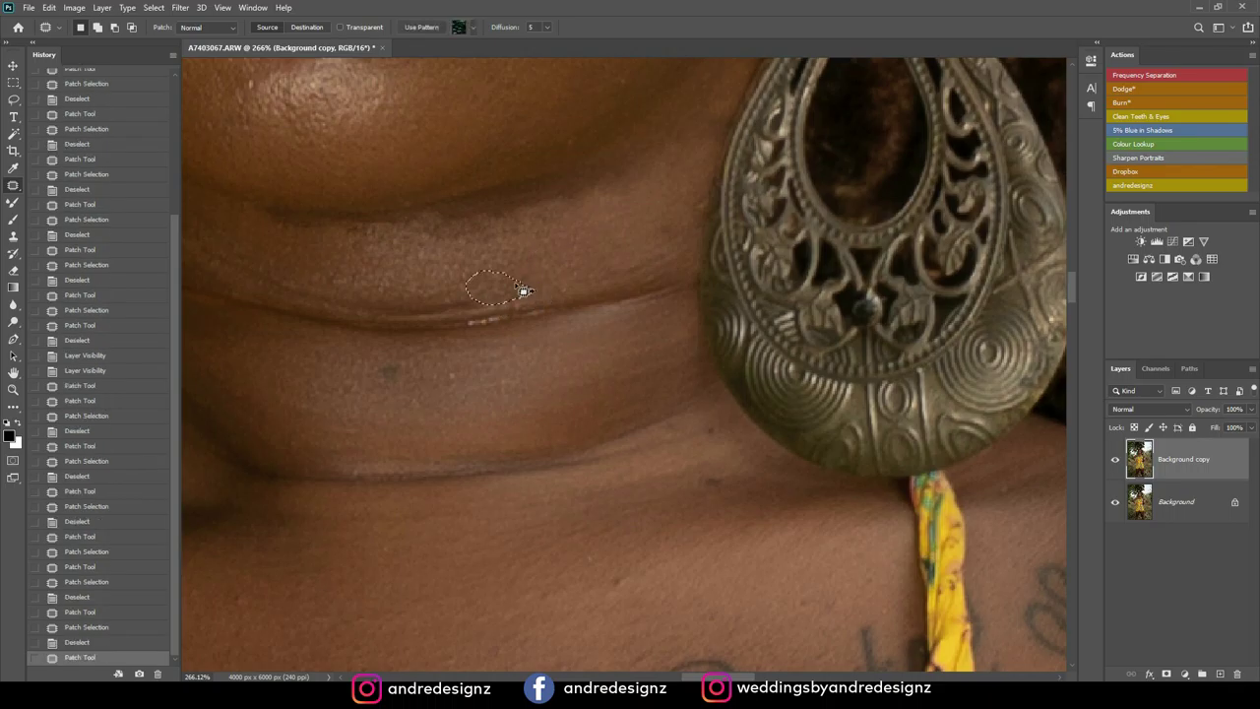
Patch the skin just above the central neck crease and the leftover marks near the right-hand earring
{"action": "mouse_move", "coordinate": [487, 313]}
{"action": "left_mouse_down"}
{"action": "mouse_move", "coordinate": [484, 284]}
{"action": "mouse_move", "coordinate": [504, 260]}
{"action": "mouse_move", "coordinate": [539, 285]}
{"action": "mouse_move", "coordinate": [541, 258]}
{"action": "left_mouse_up"}
{"action": "key", "text": "ctrl+d"}
{"action": "key", "text": "ctrl+d"}
{"action": "mouse_move", "coordinate": [665, 239]}
{"action": "left_mouse_down"}
{"action": "mouse_move", "coordinate": [676, 248]}
{"action": "mouse_move", "coordinate": [717, 187]}
{"action": "left_mouse_up"}
{"action": "left_click_drag", "start_coordinate": [709, 202], "coordinate": [682, 231]}
{"action": "key", "text": "ctrl+d"}
Patch the uneven skin between the chin and the main neck crease
{"action": "scroll", "coordinate": [617, 223], "scroll_direction": "up", "scroll_amount": 1}
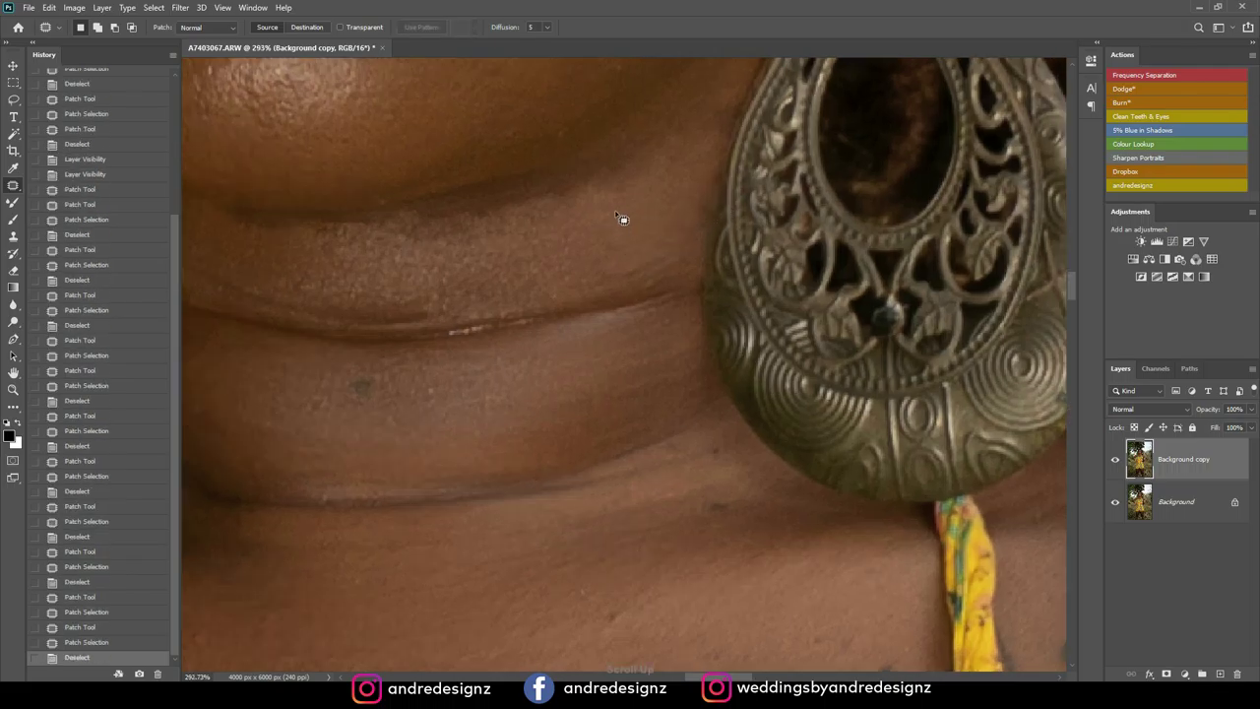
{"action": "scroll", "coordinate": [608, 217], "scroll_direction": "down", "scroll_amount": 2}
{"action": "scroll", "coordinate": [610, 202], "scroll_direction": "up", "scroll_amount": 4}
{"action": "scroll", "coordinate": [616, 207], "scroll_direction": "down", "scroll_amount": 8}
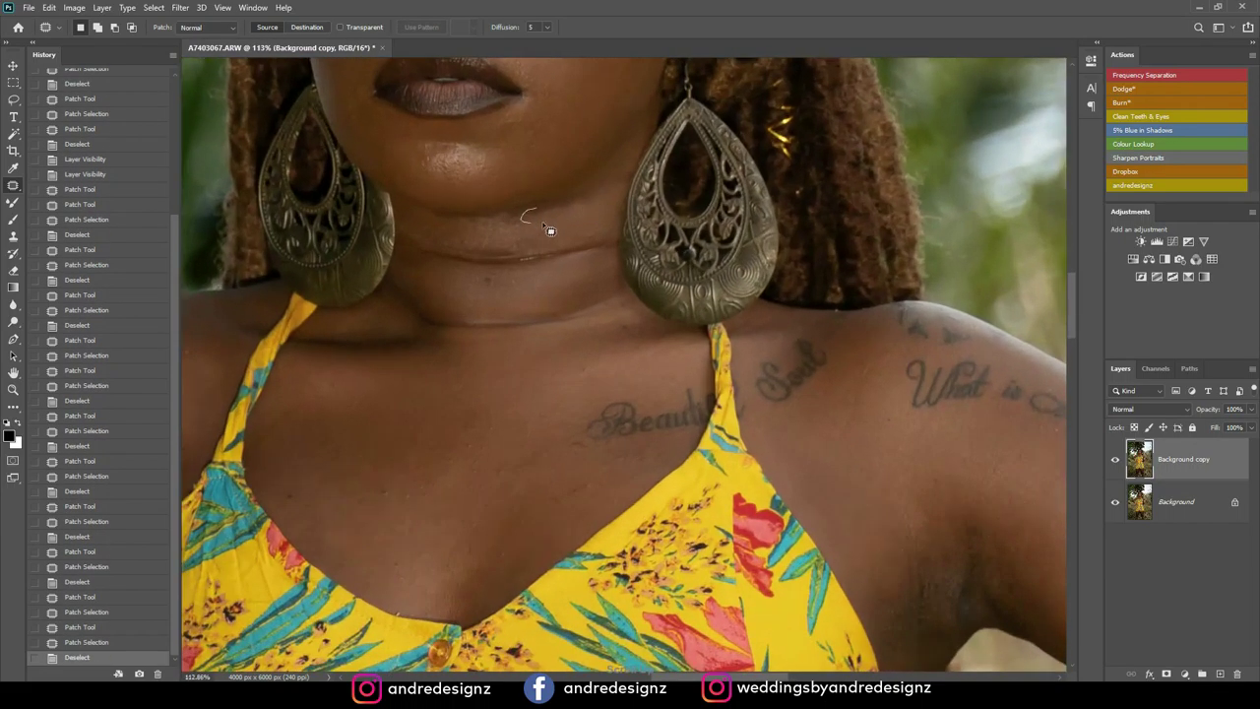
{"action": "mouse_move", "coordinate": [542, 223]}
{"action": "left_mouse_down"}
{"action": "mouse_move", "coordinate": [580, 188]}
{"action": "mouse_move", "coordinate": [584, 223]}
{"action": "left_mouse_up"}
{"action": "key", "text": "ctrl+d"}
{"action": "mouse_move", "coordinate": [507, 237]}
{"action": "left_mouse_down"}
{"action": "mouse_move", "coordinate": [554, 219]}
{"action": "mouse_move", "coordinate": [554, 256]}
{"action": "left_mouse_up"}
{"action": "key", "text": "ctrl+d"}
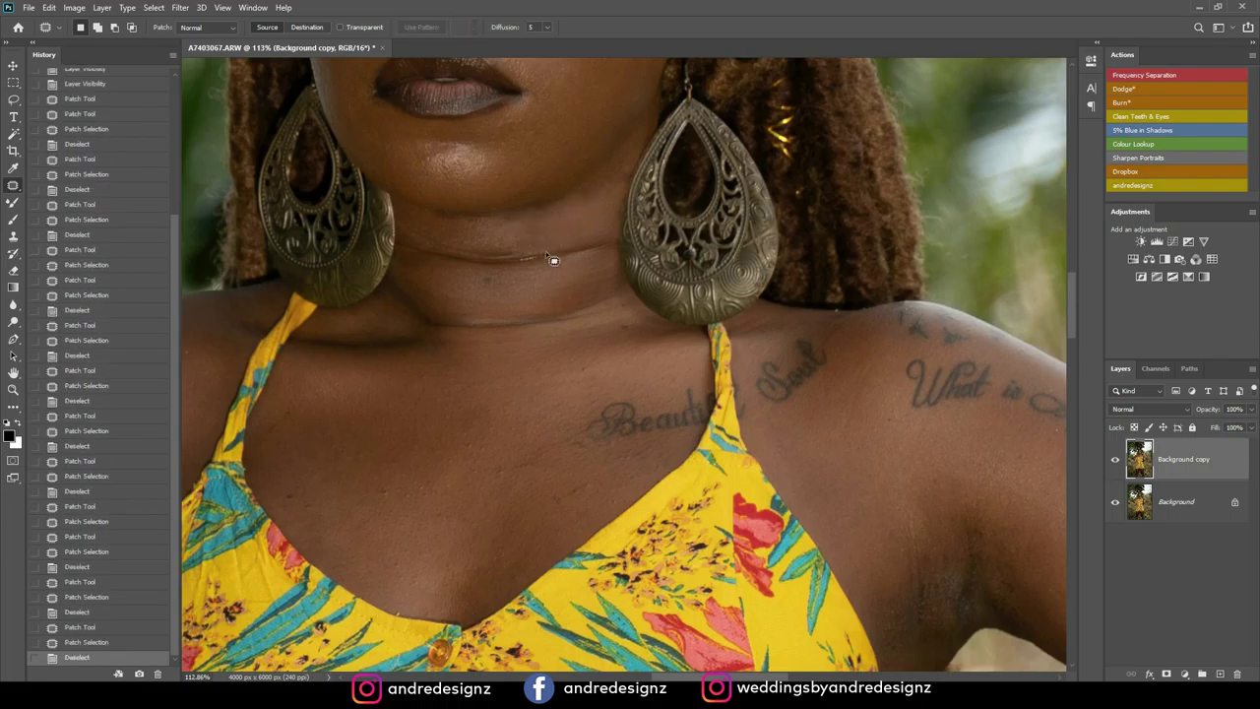
Patch out the right-hand end of the main neck crease beside the earring
{"action": "scroll", "coordinate": [532, 293], "scroll_direction": "down", "scroll_amount": 2}
{"action": "scroll", "coordinate": [535, 287], "scroll_direction": "up", "scroll_amount": 3}
{"action": "scroll", "coordinate": [548, 276], "scroll_direction": "up", "scroll_amount": 1}
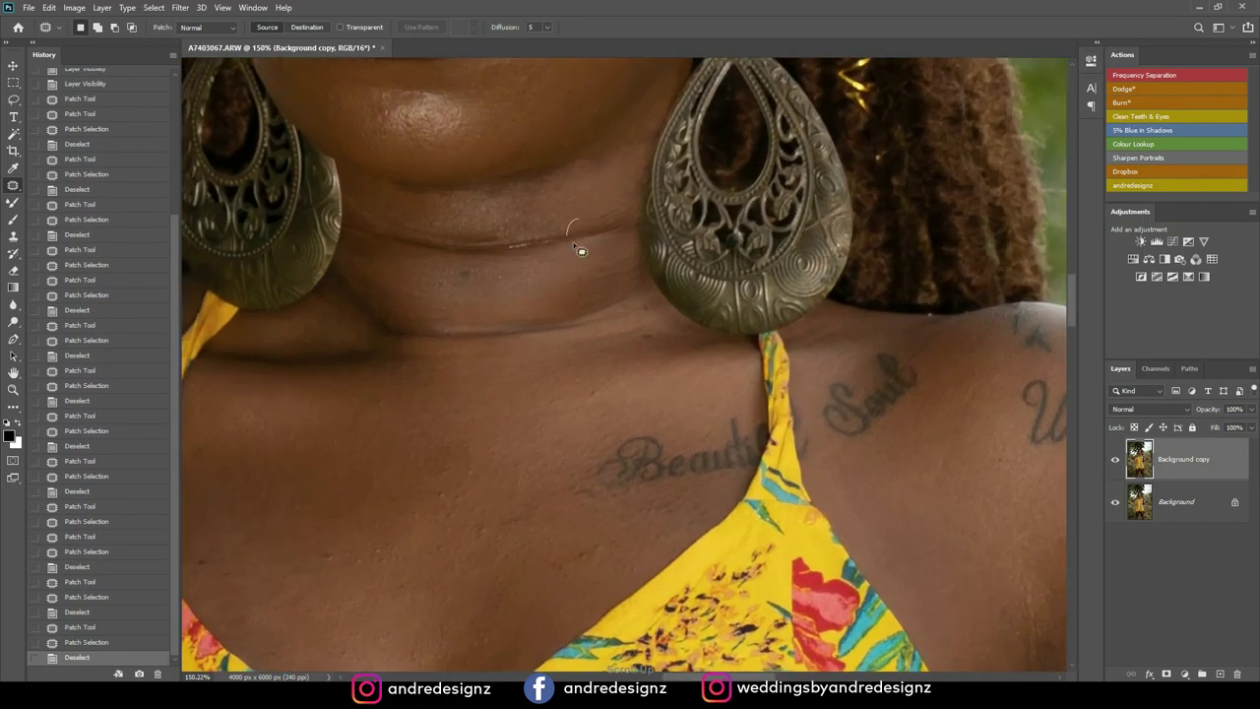
{"action": "mouse_move", "coordinate": [633, 228]}
{"action": "left_mouse_down"}
{"action": "mouse_move", "coordinate": [606, 206]}
{"action": "mouse_move", "coordinate": [613, 256]}
{"action": "left_mouse_up"}
{"action": "key", "text": "ctrl+d"}
{"action": "key", "text": "ctrl+d"}
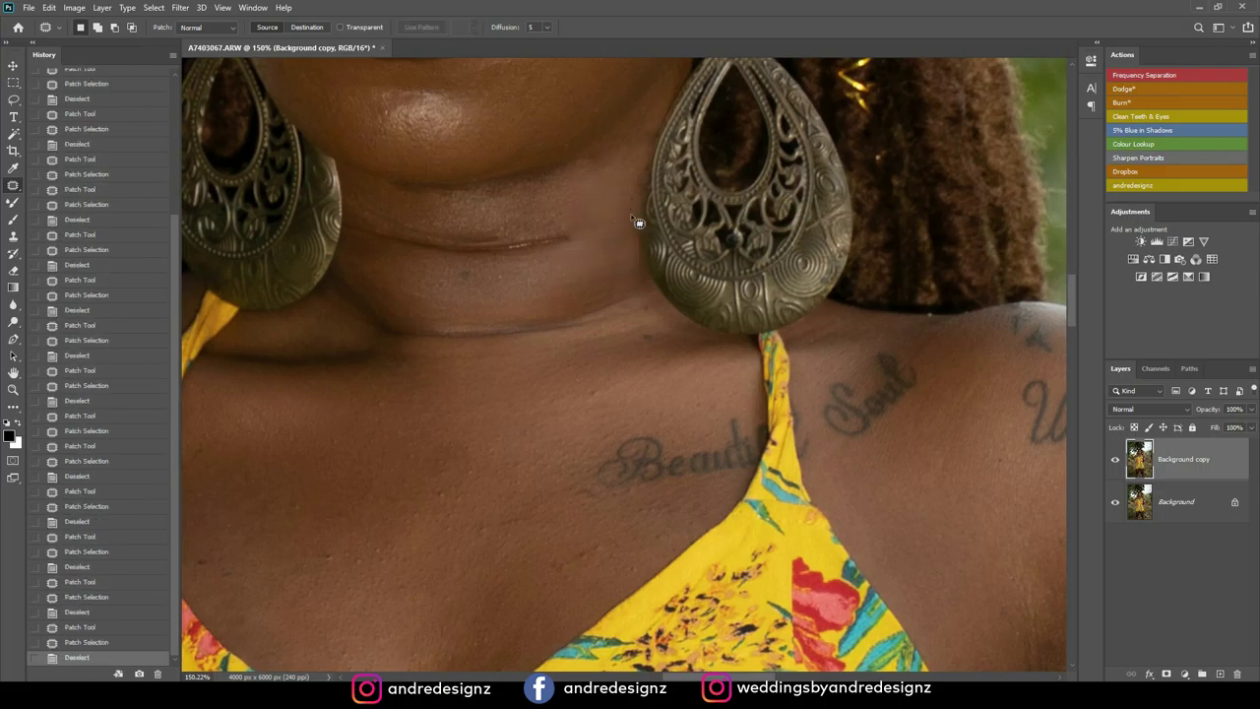
{"action": "left_click_drag", "start_coordinate": [563, 225], "coordinate": [588, 272]}
{"action": "key", "text": "ctrl+d"}
{"action": "left_click_drag", "start_coordinate": [589, 222], "coordinate": [571, 204]}
{"action": "left_click_drag", "start_coordinate": [573, 215], "coordinate": [597, 208]}
{"action": "key", "text": "ctrl+d"}
Patch out the middle and left-hand parts of the main neck crease
{"action": "mouse_move", "coordinate": [506, 232]}
{"action": "left_mouse_down"}
{"action": "mouse_move", "coordinate": [576, 254]}
{"action": "mouse_move", "coordinate": [495, 245]}
{"action": "mouse_move", "coordinate": [518, 253]}
{"action": "left_mouse_up"}
{"action": "key", "text": "ctrl+d"}
{"action": "mouse_move", "coordinate": [411, 254]}
{"action": "left_mouse_down"}
{"action": "mouse_move", "coordinate": [425, 246]}
{"action": "mouse_move", "coordinate": [432, 269]}
{"action": "left_mouse_up"}
{"action": "key", "text": "ctrl+d"}
{"action": "mouse_move", "coordinate": [377, 216]}
{"action": "left_mouse_down"}
{"action": "mouse_move", "coordinate": [362, 243]}
{"action": "mouse_move", "coordinate": [386, 223]}
{"action": "mouse_move", "coordinate": [433, 240]}
{"action": "left_mouse_up"}
{"action": "key", "text": "ctrl+d"}
{"action": "key", "text": "ctrl+d"}
Smooth the leftover patch edges and marks across the centre of the neck with the Patch tool
{"action": "mouse_move", "coordinate": [504, 221]}
{"action": "left_mouse_down"}
{"action": "mouse_move", "coordinate": [552, 234]}
{"action": "mouse_move", "coordinate": [505, 229]}
{"action": "left_mouse_up"}
{"action": "mouse_move", "coordinate": [366, 222]}
{"action": "left_mouse_down"}
{"action": "mouse_move", "coordinate": [350, 225]}
{"action": "mouse_move", "coordinate": [374, 248]}
{"action": "mouse_move", "coordinate": [370, 209]}
{"action": "mouse_move", "coordinate": [392, 237]}
{"action": "left_mouse_up"}
{"action": "left_click_drag", "start_coordinate": [390, 232], "coordinate": [473, 221]}
{"action": "key", "text": "ctrl+d"}
{"action": "key", "text": "ctrl+d"}
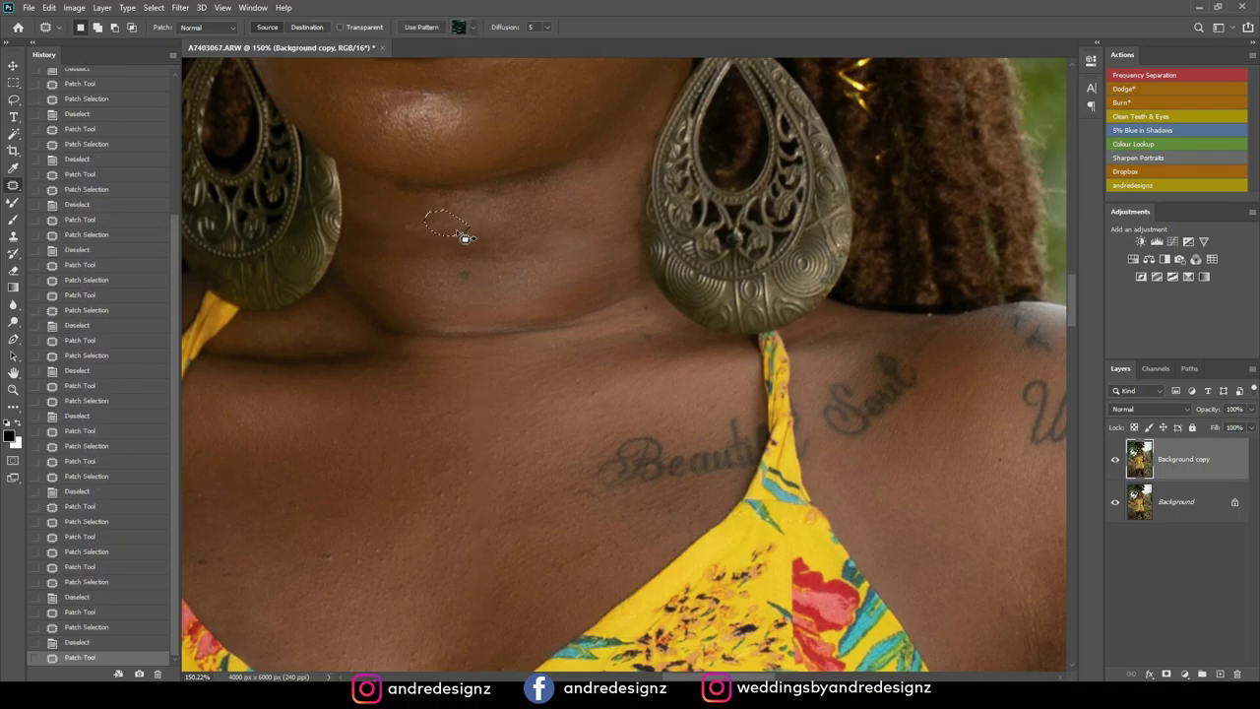
{"action": "mouse_move", "coordinate": [447, 246]}
{"action": "left_mouse_down"}
{"action": "mouse_move", "coordinate": [477, 249]}
{"action": "mouse_move", "coordinate": [507, 220]}
{"action": "mouse_move", "coordinate": [498, 236]}
{"action": "mouse_move", "coordinate": [494, 218]}
{"action": "left_mouse_up"}
{"action": "mouse_move", "coordinate": [494, 222]}
{"action": "left_mouse_down"}
{"action": "mouse_move", "coordinate": [517, 227]}
{"action": "mouse_move", "coordinate": [446, 222]}
{"action": "mouse_move", "coordinate": [489, 231]}
{"action": "left_mouse_up"}
{"action": "key", "text": "ctrl+d"}
{"action": "mouse_move", "coordinate": [466, 227]}
{"action": "left_mouse_down"}
{"action": "mouse_move", "coordinate": [450, 233]}
{"action": "mouse_move", "coordinate": [461, 241]}
{"action": "left_mouse_up"}
{"action": "key", "text": "ctrl+d"}
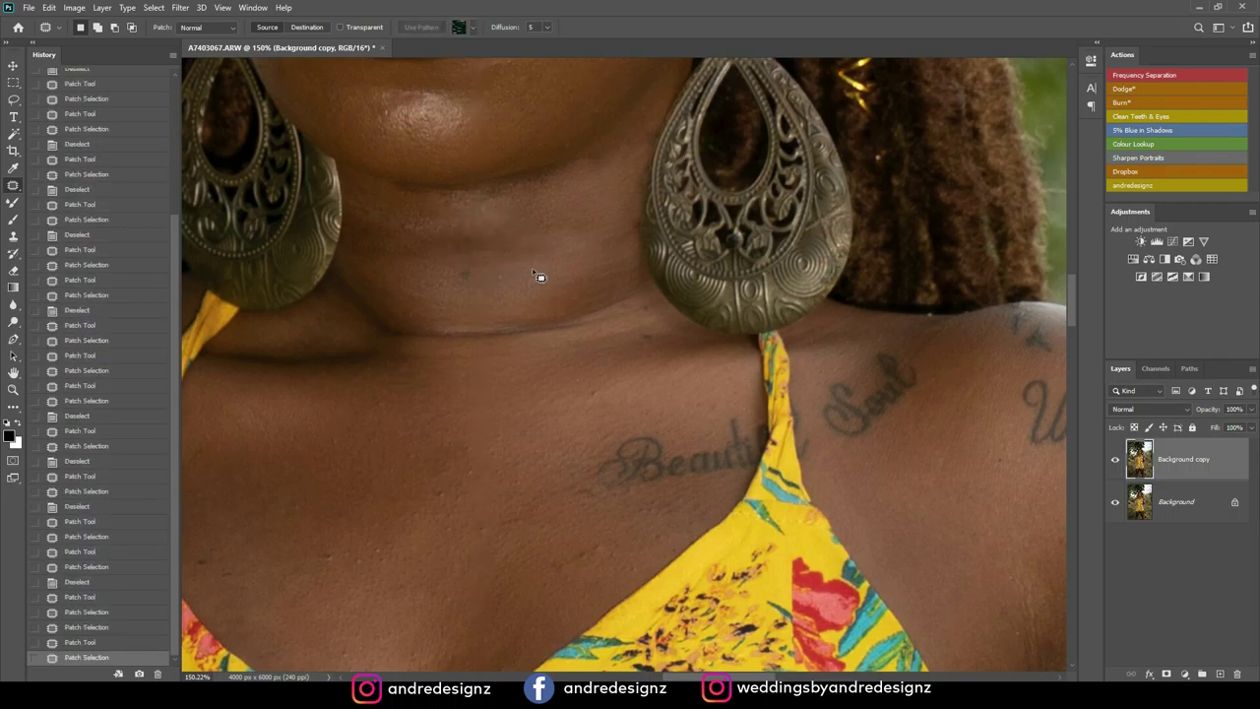
Examine the retouched neck and chin at several zoom levels
{"action": "scroll", "coordinate": [540, 273], "scroll_direction": "down", "scroll_amount": 5}
{"action": "scroll", "coordinate": [585, 253], "scroll_direction": "up", "scroll_amount": 4}
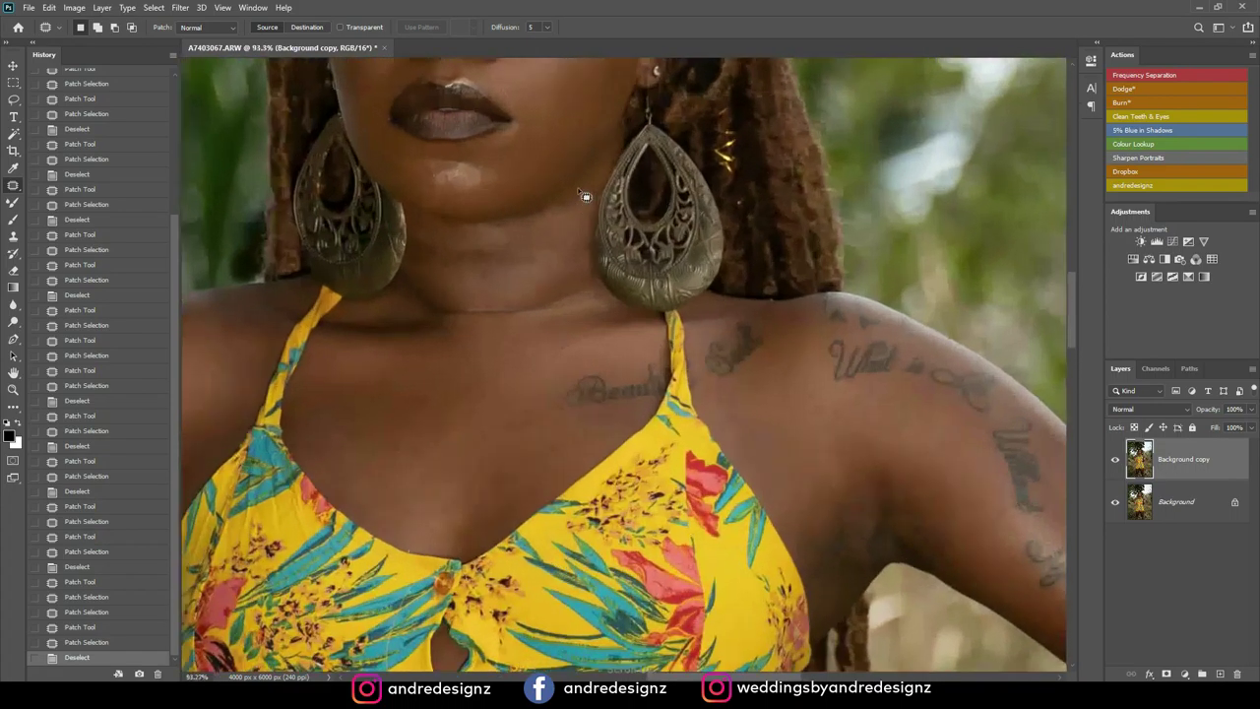
{"action": "scroll", "coordinate": [583, 231], "scroll_direction": "down", "scroll_amount": 4}
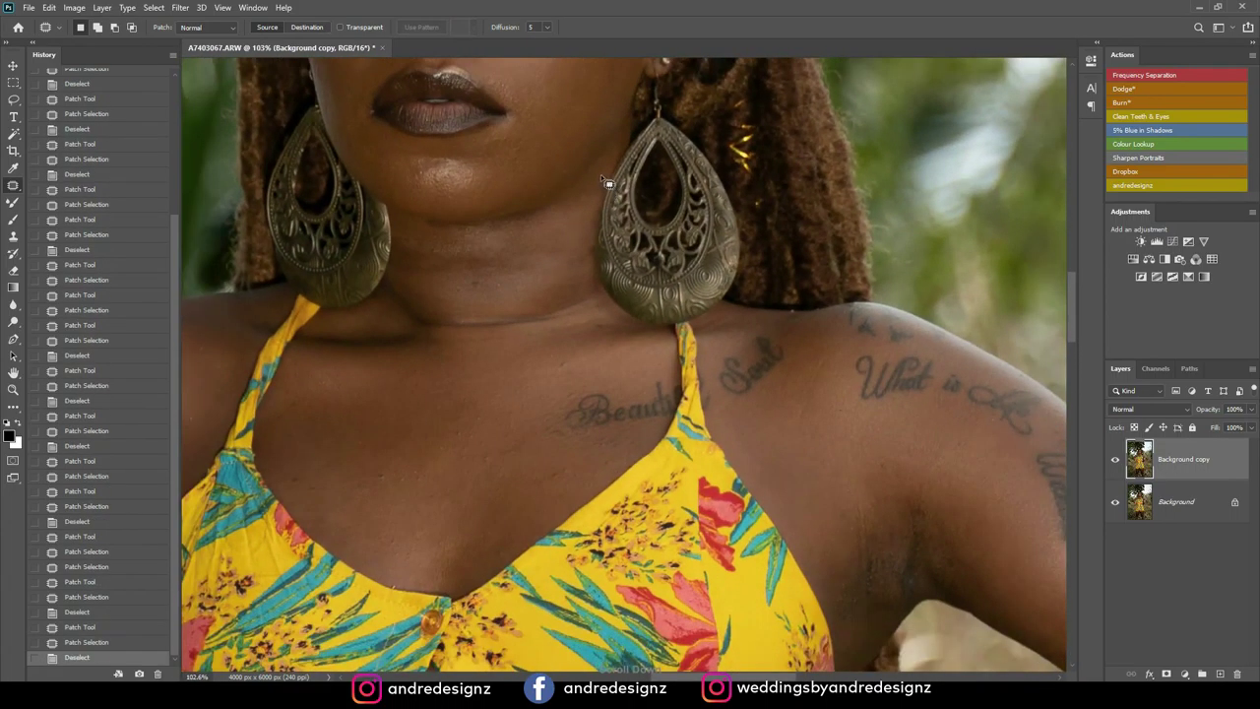
{"action": "scroll", "coordinate": [580, 247], "scroll_direction": "down", "scroll_amount": 1}
{"action": "scroll", "coordinate": [570, 240], "scroll_direction": "up", "scroll_amount": 4}
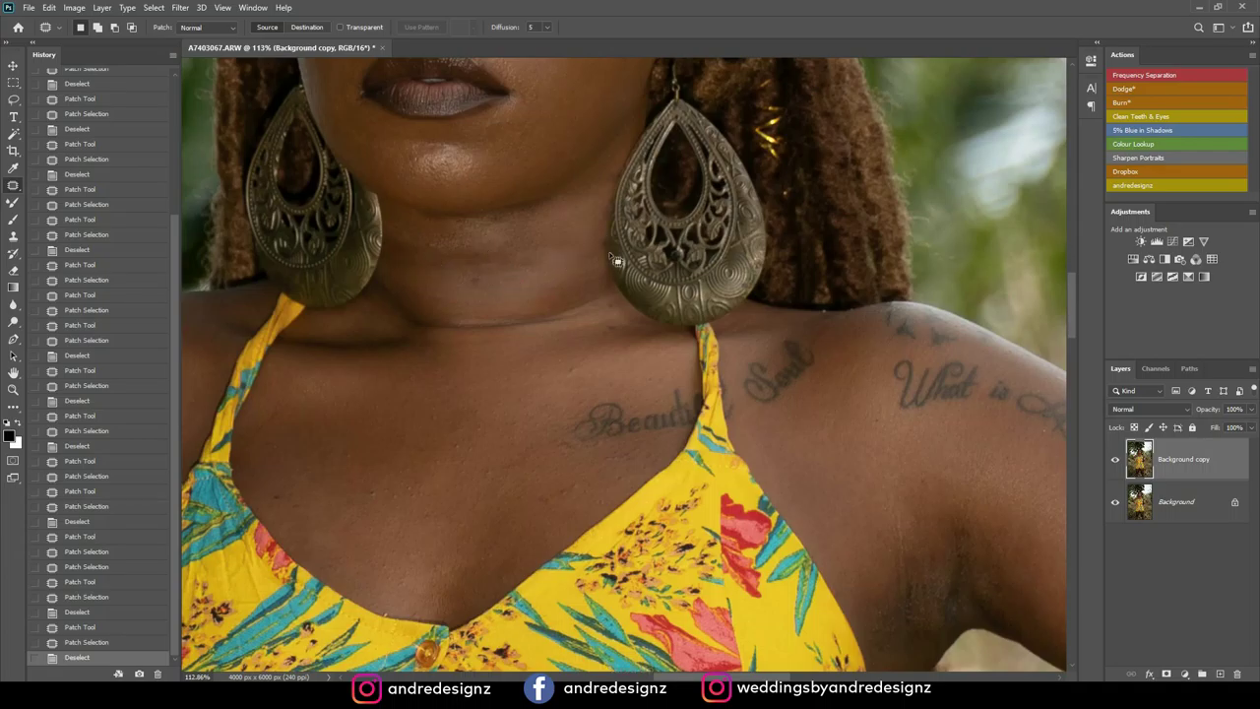
{"action": "scroll", "coordinate": [595, 288], "scroll_direction": "down", "scroll_amount": 4}
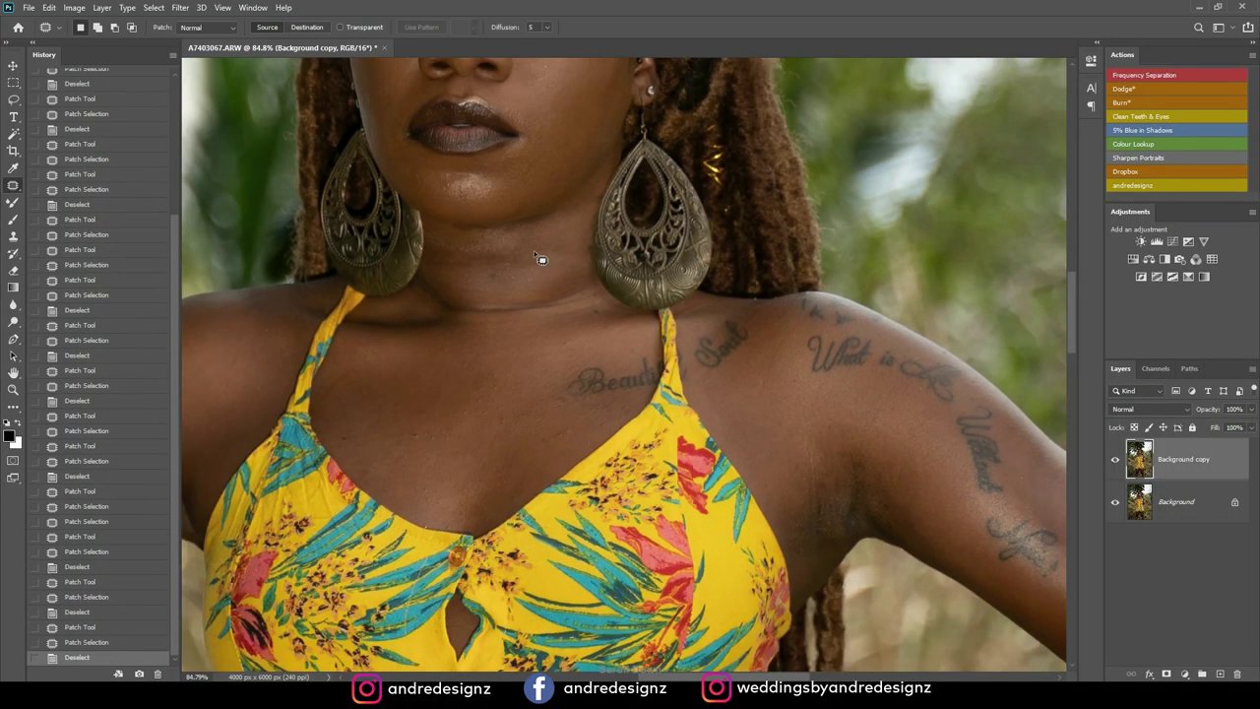
Patch out the skin marks on both sides of the chest above the dress neckline
{"action": "scroll", "coordinate": [478, 279], "scroll_direction": "down", "scroll_amount": 1}
{"action": "scroll", "coordinate": [489, 274], "scroll_direction": "up", "scroll_amount": 6}
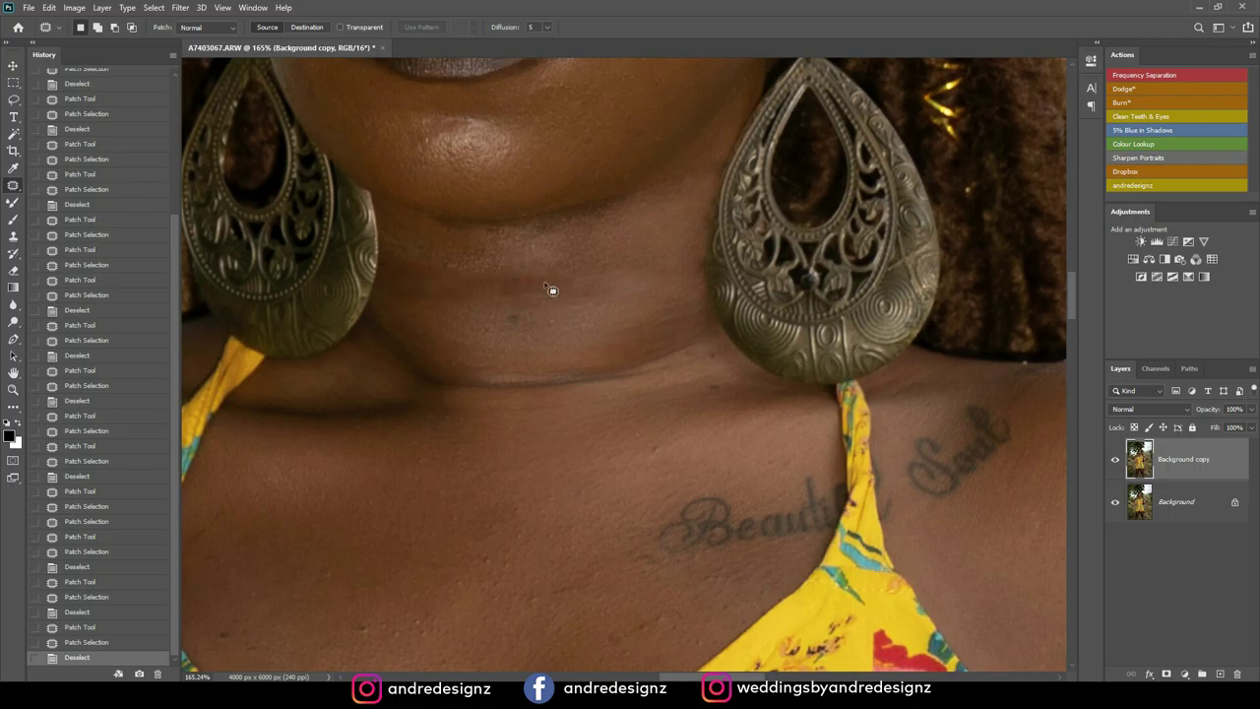
{"action": "scroll", "coordinate": [492, 270], "scroll_direction": "down", "scroll_amount": 5}
{"action": "scroll", "coordinate": [542, 251], "scroll_direction": "up", "scroll_amount": 3}
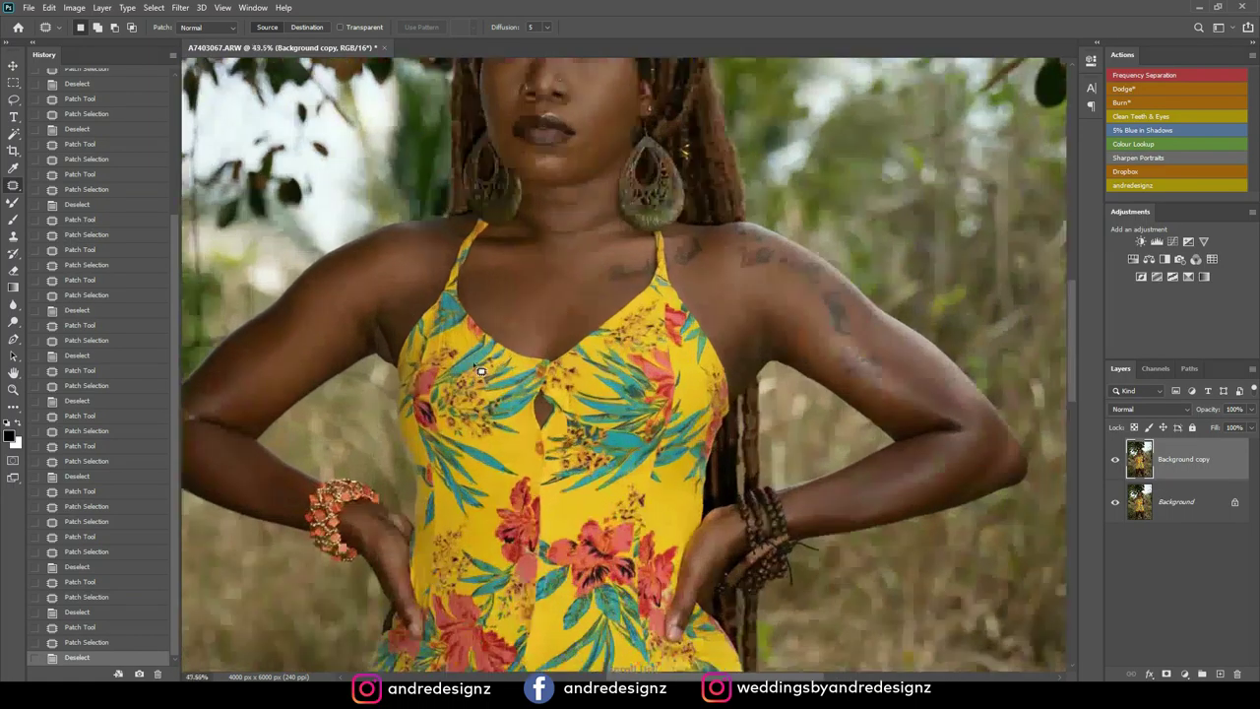
{"action": "scroll", "coordinate": [554, 301], "scroll_direction": "up", "scroll_amount": 2}
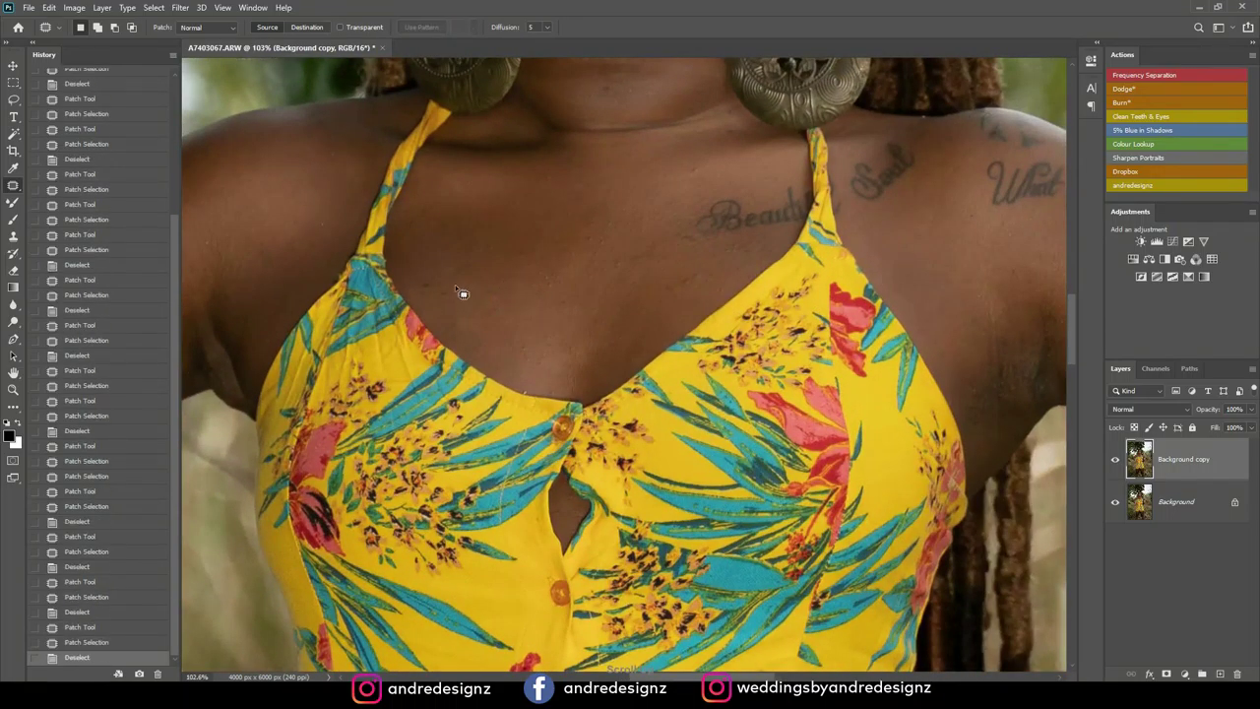
{"action": "left_click_drag", "start_coordinate": [442, 307], "coordinate": [440, 278]}
{"action": "left_click_drag", "start_coordinate": [436, 287], "coordinate": [493, 314]}
{"action": "key", "text": "ctrl+d"}
{"action": "mouse_move", "coordinate": [712, 283]}
{"action": "left_mouse_down"}
{"action": "mouse_move", "coordinate": [675, 234]}
{"action": "mouse_move", "coordinate": [684, 281]}
{"action": "mouse_move", "coordinate": [612, 251]}
{"action": "mouse_move", "coordinate": [705, 282]}
{"action": "mouse_move", "coordinate": [637, 287]}
{"action": "left_mouse_up"}
{"action": "key", "text": "ctrl+d"}
{"action": "key", "text": "ctrl+d"}
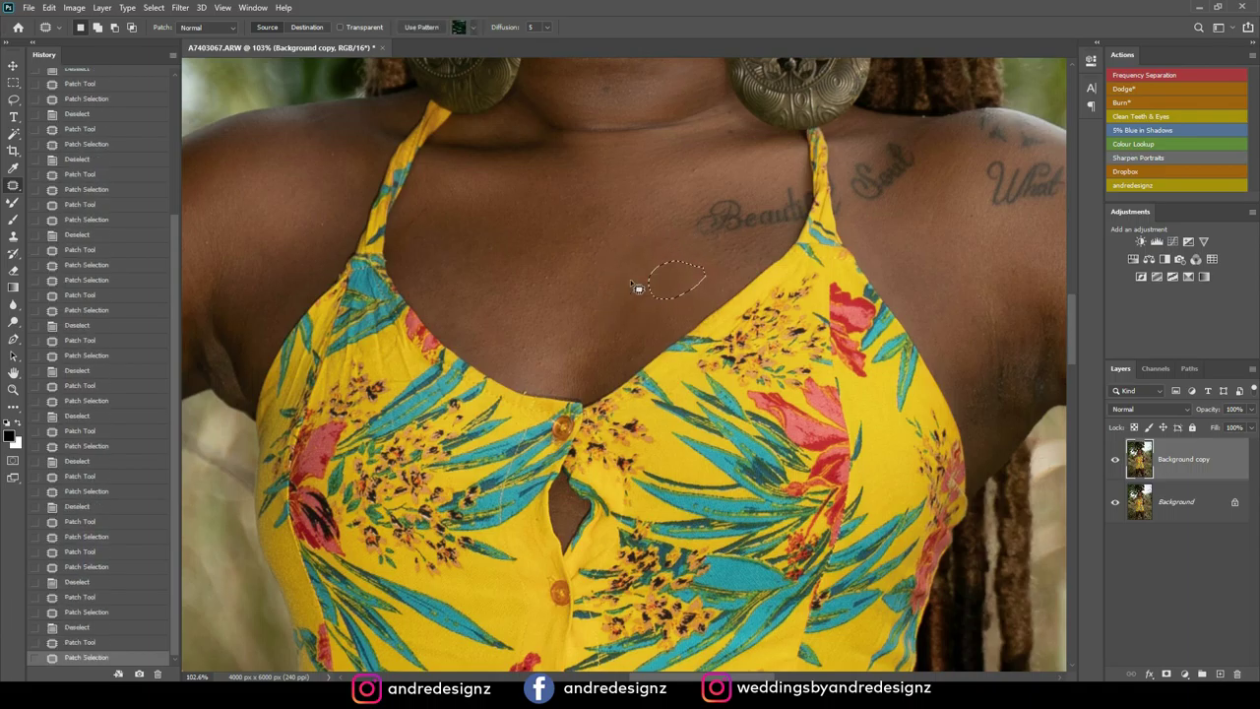
{"action": "key", "text": "ctrl+d"}
Patch out the marks at the elbow crease and on the upper arm of the tattooed arm
{"action": "scroll", "coordinate": [584, 252], "scroll_direction": "down", "scroll_amount": 5}
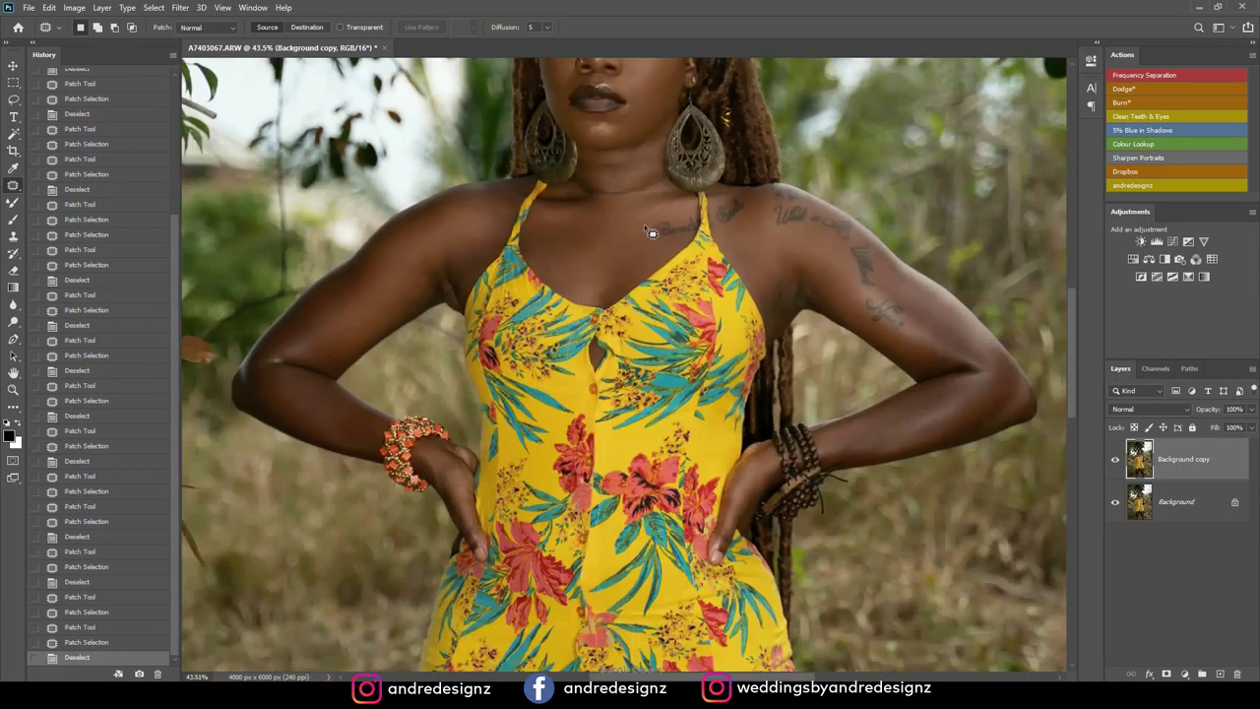
{"action": "scroll", "coordinate": [241, 251], "scroll_direction": "down", "scroll_amount": 3}
{"action": "scroll", "coordinate": [294, 280], "scroll_direction": "up", "scroll_amount": 5}
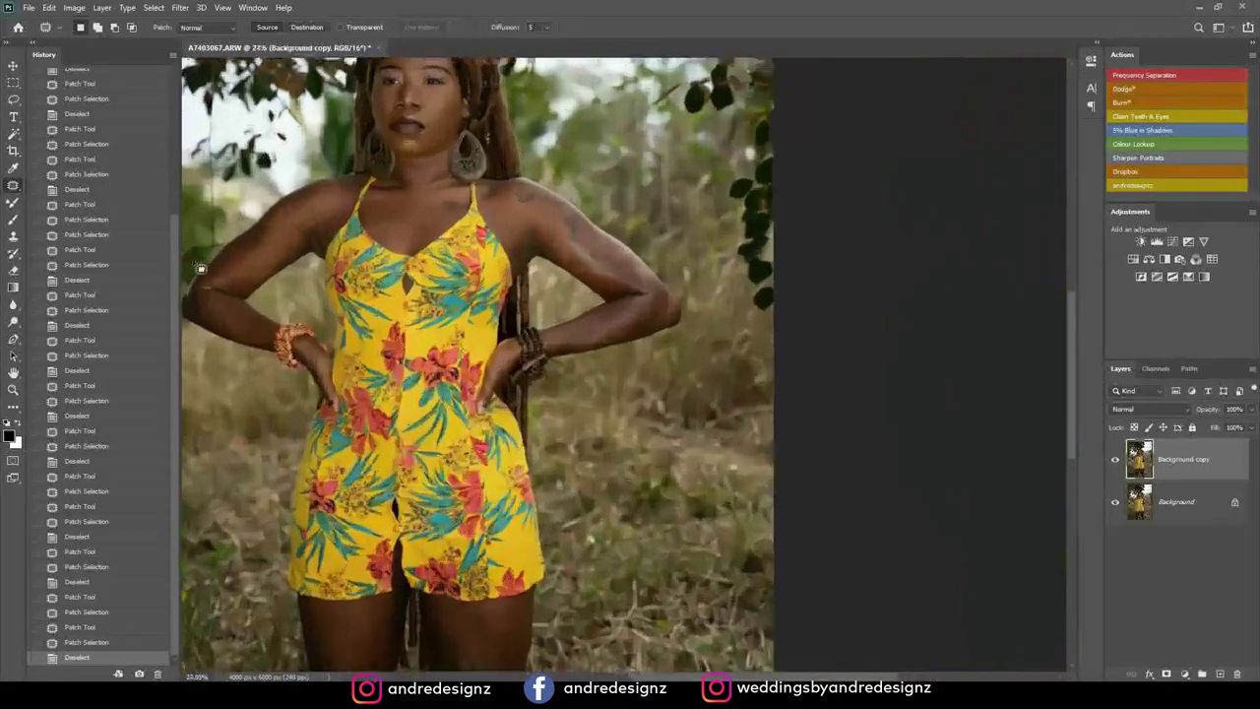
{"action": "scroll", "coordinate": [295, 290], "scroll_direction": "down", "scroll_amount": 5}
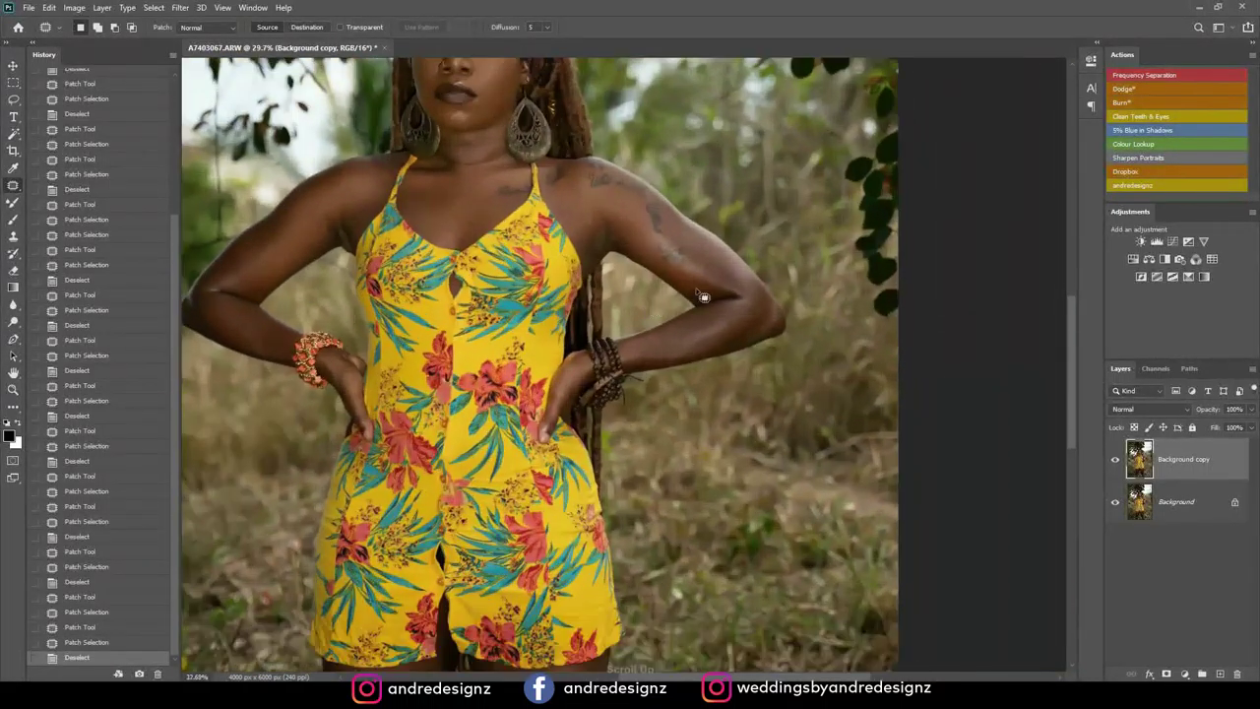
{"action": "scroll", "coordinate": [699, 318], "scroll_direction": "up", "scroll_amount": 5}
{"action": "scroll", "coordinate": [749, 313], "scroll_direction": "up", "scroll_amount": 2}
{"action": "left_click_drag", "start_coordinate": [784, 305], "coordinate": [788, 292]}
{"action": "mouse_move", "coordinate": [786, 296]}
{"action": "left_mouse_down"}
{"action": "mouse_move", "coordinate": [813, 317]}
{"action": "mouse_move", "coordinate": [818, 360]}
{"action": "left_mouse_up"}
{"action": "key", "text": "ctrl+d"}
{"action": "key", "text": "ctrl+d"}
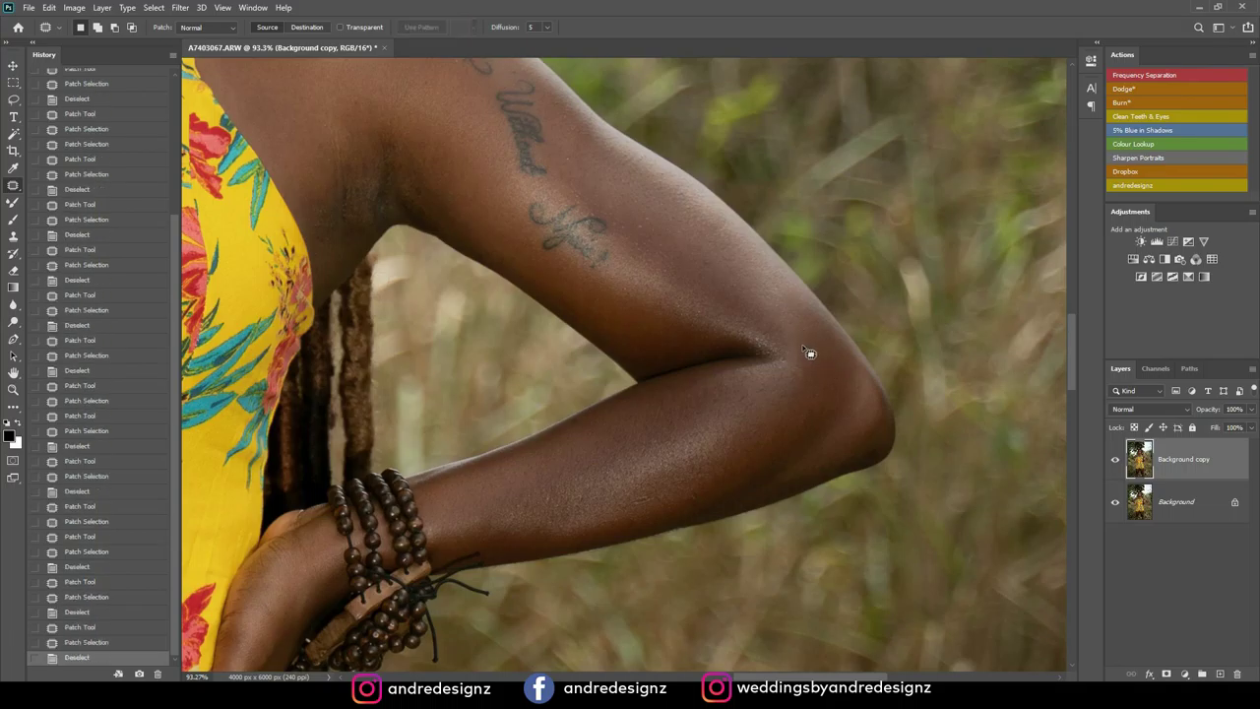
{"action": "mouse_move", "coordinate": [703, 223]}
{"action": "left_mouse_down"}
{"action": "mouse_move", "coordinate": [718, 246]}
{"action": "mouse_move", "coordinate": [713, 276]}
{"action": "mouse_move", "coordinate": [687, 269]}
{"action": "left_mouse_up"}
{"action": "key", "text": "ctrl+d"}
{"action": "key", "text": "ctrl+d"}
Patch the dark creases in the armpit of the tattooed arm with cleaner skin from above
{"action": "scroll", "coordinate": [564, 242], "scroll_direction": "down", "scroll_amount": 1}
{"action": "scroll", "coordinate": [527, 221], "scroll_direction": "up", "scroll_amount": 2}
{"action": "mouse_move", "coordinate": [407, 184]}
{"action": "left_mouse_down"}
{"action": "mouse_move", "coordinate": [405, 196]}
{"action": "mouse_move", "coordinate": [394, 136]}
{"action": "left_mouse_up"}
{"action": "key", "text": "ctrl+d"}
{"action": "left_click_drag", "start_coordinate": [393, 155], "coordinate": [395, 126]}
{"action": "key", "text": "ctrl+d"}
{"action": "mouse_move", "coordinate": [384, 177]}
{"action": "left_mouse_down"}
{"action": "mouse_move", "coordinate": [394, 187]}
{"action": "mouse_move", "coordinate": [382, 193]}
{"action": "left_mouse_up"}
{"action": "left_click_drag", "start_coordinate": [382, 193], "coordinate": [391, 164]}
{"action": "key", "text": "ctrl+d"}
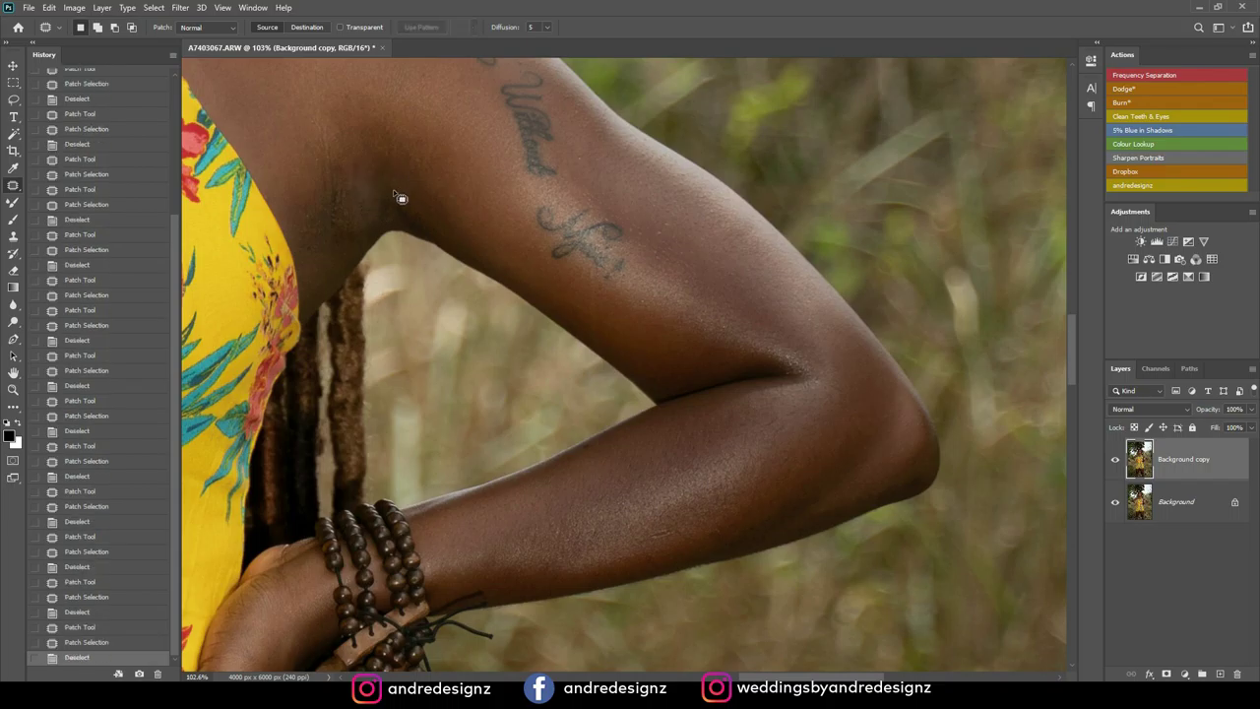
Patch the dark armpit folds closest to the edge of the dress
{"action": "mouse_move", "coordinate": [342, 174]}
{"action": "left_mouse_down"}
{"action": "mouse_move", "coordinate": [357, 193]}
{"action": "mouse_move", "coordinate": [365, 155]}
{"action": "left_mouse_up"}
{"action": "key", "text": "ctrl+d"}
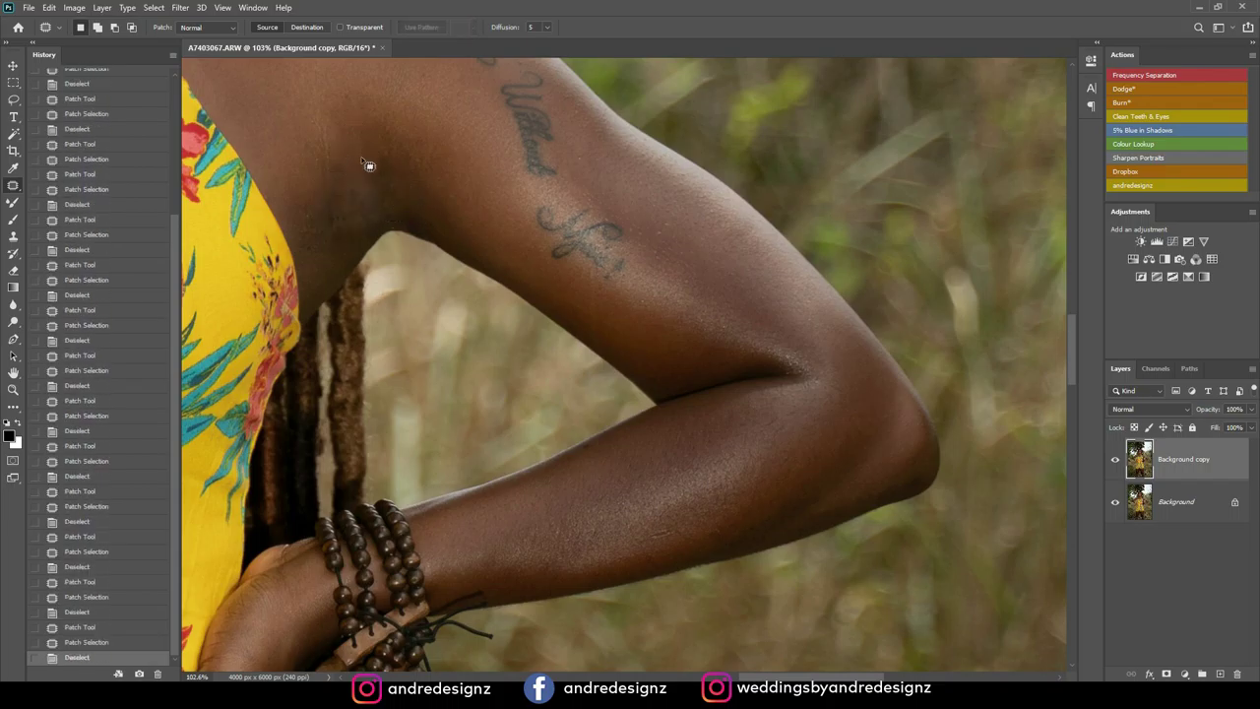
{"action": "mouse_move", "coordinate": [333, 211]}
{"action": "left_mouse_down"}
{"action": "mouse_move", "coordinate": [349, 220]}
{"action": "mouse_move", "coordinate": [307, 194]}
{"action": "left_mouse_up"}
{"action": "key", "text": "ctrl+d"}
{"action": "mouse_move", "coordinate": [317, 210]}
{"action": "left_mouse_down"}
{"action": "mouse_move", "coordinate": [315, 188]}
{"action": "mouse_move", "coordinate": [348, 212]}
{"action": "mouse_move", "coordinate": [340, 177]}
{"action": "left_mouse_up"}
{"action": "key", "text": "ctrl+d"}
Patch the remaining uneven skin from the middle of the armpit out to the inner arm
{"action": "mouse_move", "coordinate": [350, 193]}
{"action": "left_mouse_down"}
{"action": "mouse_move", "coordinate": [358, 160]}
{"action": "mouse_move", "coordinate": [384, 154]}
{"action": "left_mouse_up"}
{"action": "key", "text": "ctrl+d"}
{"action": "mouse_move", "coordinate": [388, 167]}
{"action": "left_mouse_down"}
{"action": "mouse_move", "coordinate": [382, 154]}
{"action": "mouse_move", "coordinate": [424, 172]}
{"action": "mouse_move", "coordinate": [439, 195]}
{"action": "left_mouse_up"}
{"action": "key", "text": "ctrl+d"}
{"action": "left_click_drag", "start_coordinate": [439, 195], "coordinate": [420, 209]}
{"action": "key", "text": "ctrl+d"}
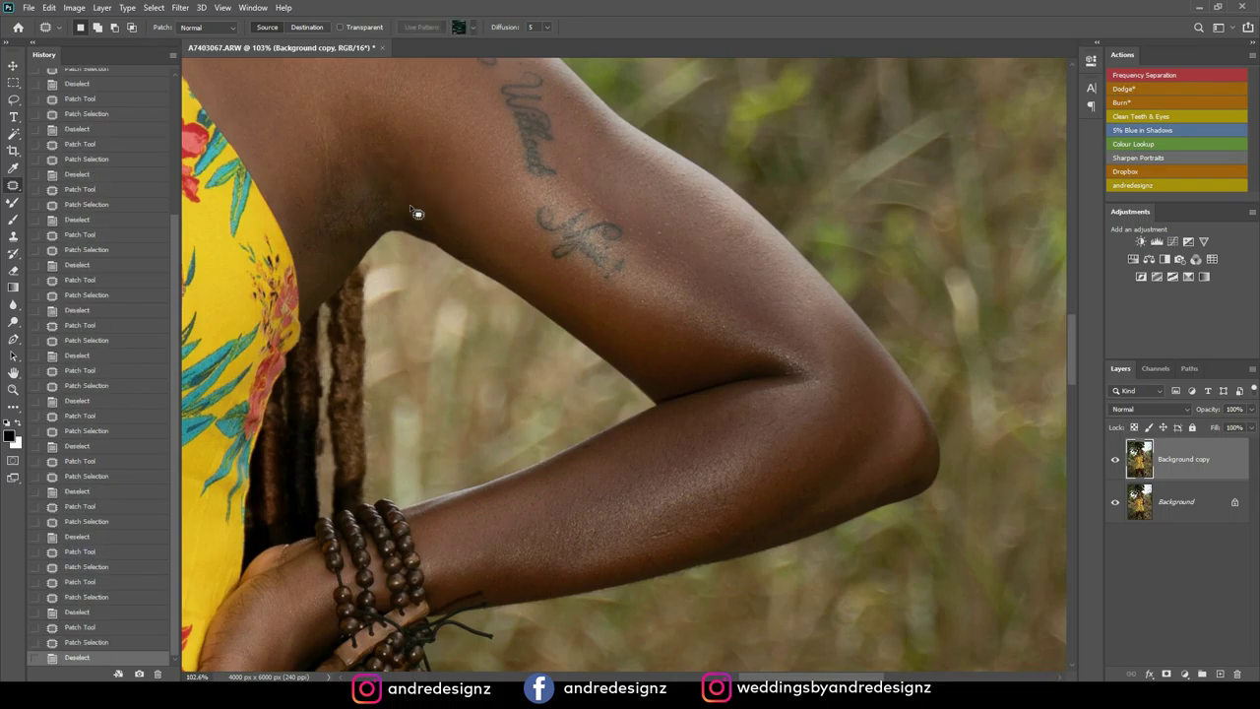
Smooth the rough texture left between the dress edge and the armpit with the Patch tool
{"action": "left_click_drag", "start_coordinate": [313, 225], "coordinate": [346, 226]}
{"action": "mouse_move", "coordinate": [346, 226]}
{"action": "left_mouse_down"}
{"action": "mouse_move", "coordinate": [321, 253]}
{"action": "mouse_move", "coordinate": [344, 243]}
{"action": "mouse_move", "coordinate": [315, 237]}
{"action": "mouse_move", "coordinate": [339, 159]}
{"action": "left_mouse_up"}
{"action": "key", "text": "ctrl+d"}
{"action": "key", "text": "ctrl+d"}
{"action": "mouse_move", "coordinate": [339, 182]}
{"action": "left_mouse_down"}
{"action": "mouse_move", "coordinate": [362, 138]}
{"action": "mouse_move", "coordinate": [379, 215]}
{"action": "mouse_move", "coordinate": [382, 178]}
{"action": "mouse_move", "coordinate": [404, 184]}
{"action": "left_mouse_up"}
{"action": "key", "text": "ctrl+d"}
{"action": "key", "text": "ctrl+d"}
{"action": "scroll", "coordinate": [490, 185], "scroll_direction": "down", "scroll_amount": 2}
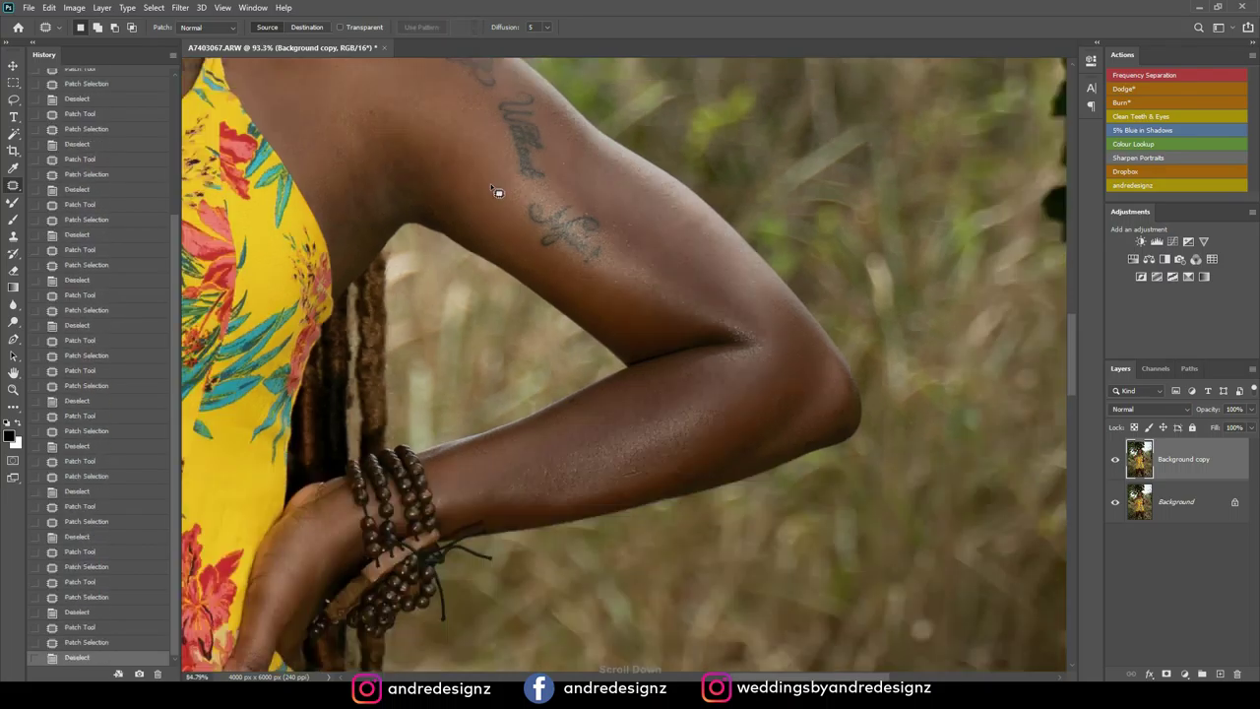
Patch out the small marks on the shin of the left-hand leg in the photo
{"action": "scroll", "coordinate": [494, 187], "scroll_direction": "down", "scroll_amount": 8}
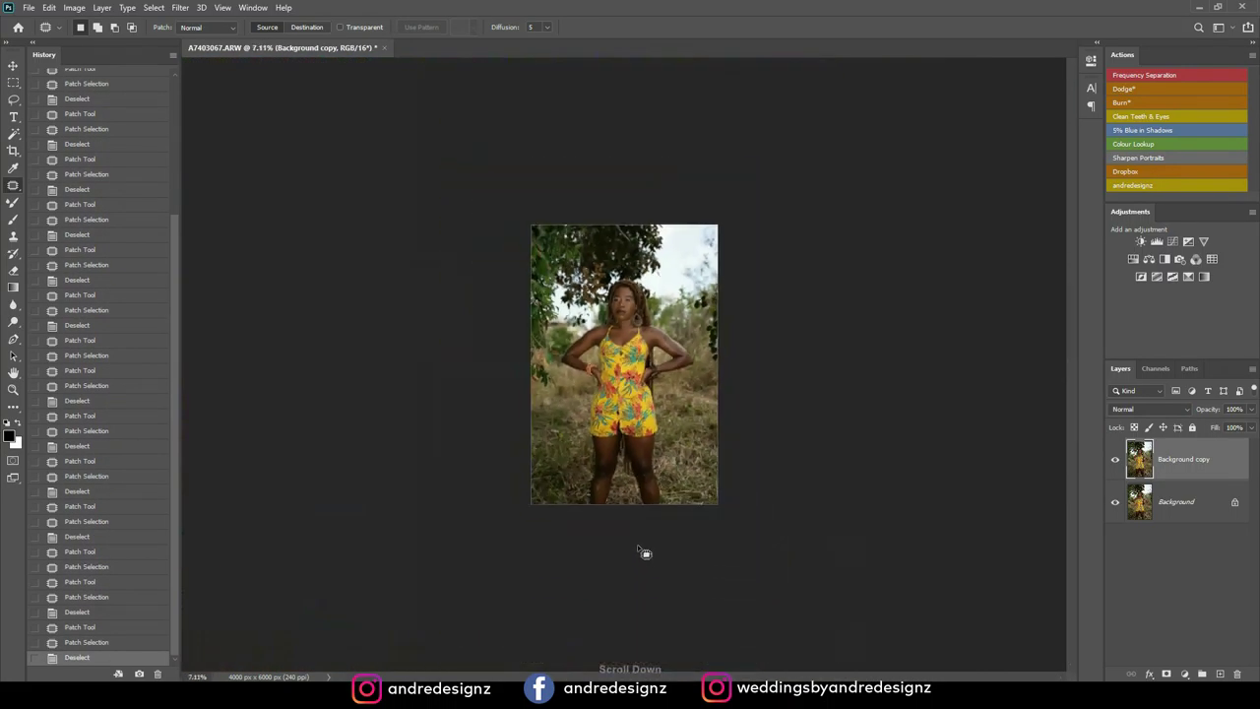
{"action": "scroll", "coordinate": [650, 522], "scroll_direction": "up", "scroll_amount": 7}
{"action": "scroll", "coordinate": [632, 506], "scroll_direction": "down", "scroll_amount": 3}
{"action": "scroll", "coordinate": [635, 497], "scroll_direction": "up", "scroll_amount": 2}
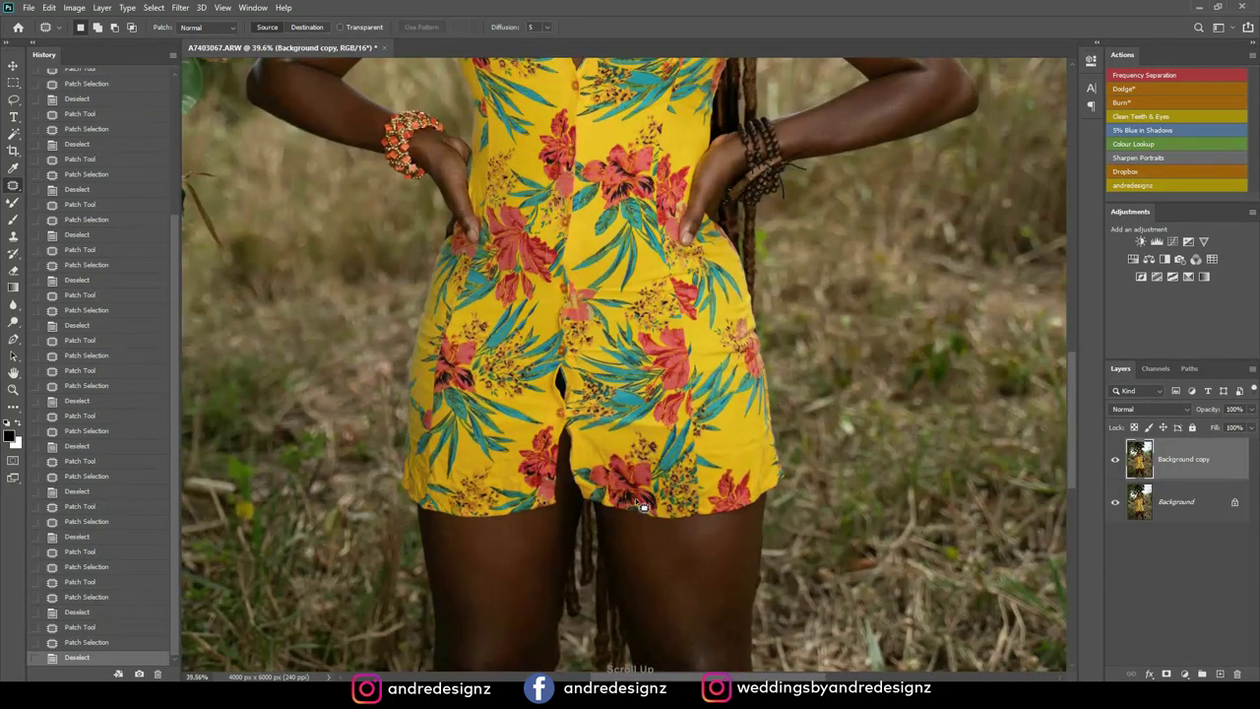
{"action": "left_click_drag", "start_coordinate": [635, 498], "coordinate": [638, 289]}
{"action": "left_click_drag", "start_coordinate": [633, 552], "coordinate": [611, 317]}
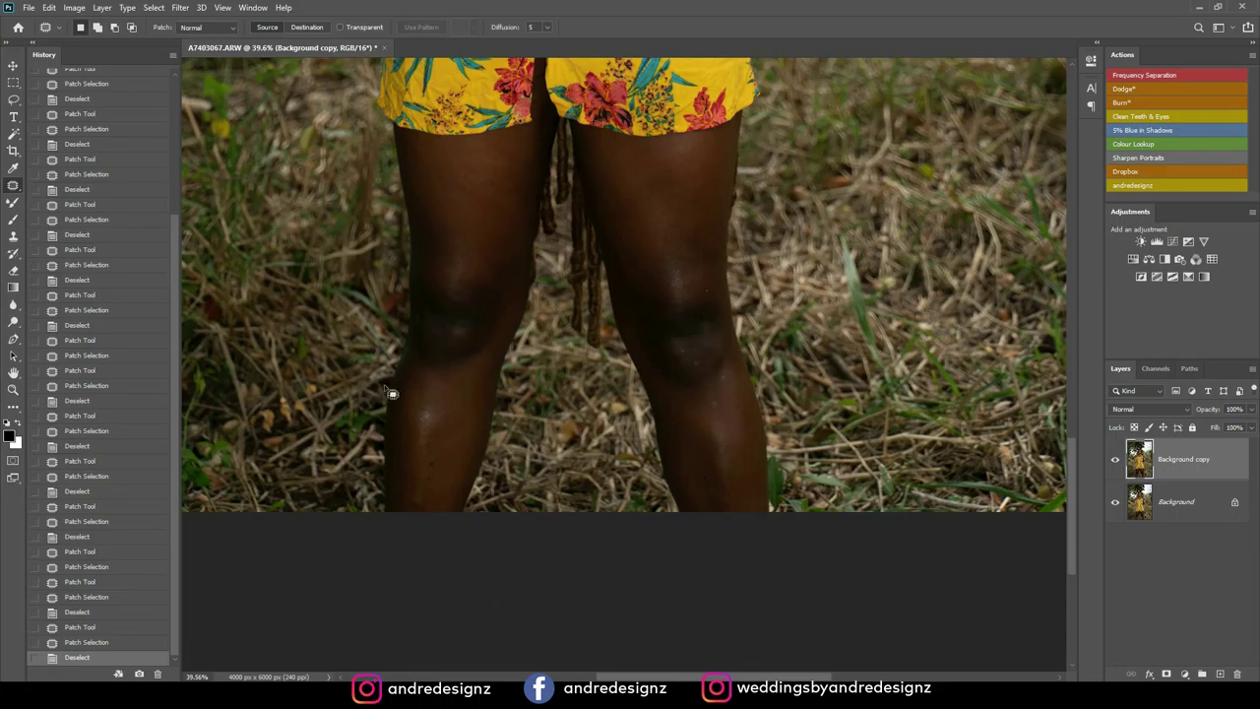
{"action": "mouse_move", "coordinate": [436, 454]}
{"action": "left_mouse_down"}
{"action": "mouse_move", "coordinate": [451, 453]}
{"action": "mouse_move", "coordinate": [438, 450]}
{"action": "left_mouse_up"}
{"action": "mouse_move", "coordinate": [444, 459]}
{"action": "left_mouse_down"}
{"action": "mouse_move", "coordinate": [432, 492]}
{"action": "mouse_move", "coordinate": [440, 458]}
{"action": "left_mouse_up"}
{"action": "key", "text": "ctrl+d"}
{"action": "left_click_drag", "start_coordinate": [439, 473], "coordinate": [446, 476]}
{"action": "key", "text": "ctrl+d"}
{"action": "mouse_move", "coordinate": [462, 408]}
{"action": "left_mouse_down"}
{"action": "mouse_move", "coordinate": [460, 439]}
{"action": "mouse_move", "coordinate": [463, 411]}
{"action": "left_mouse_up"}
{"action": "left_click_drag", "start_coordinate": [461, 424], "coordinate": [474, 431]}
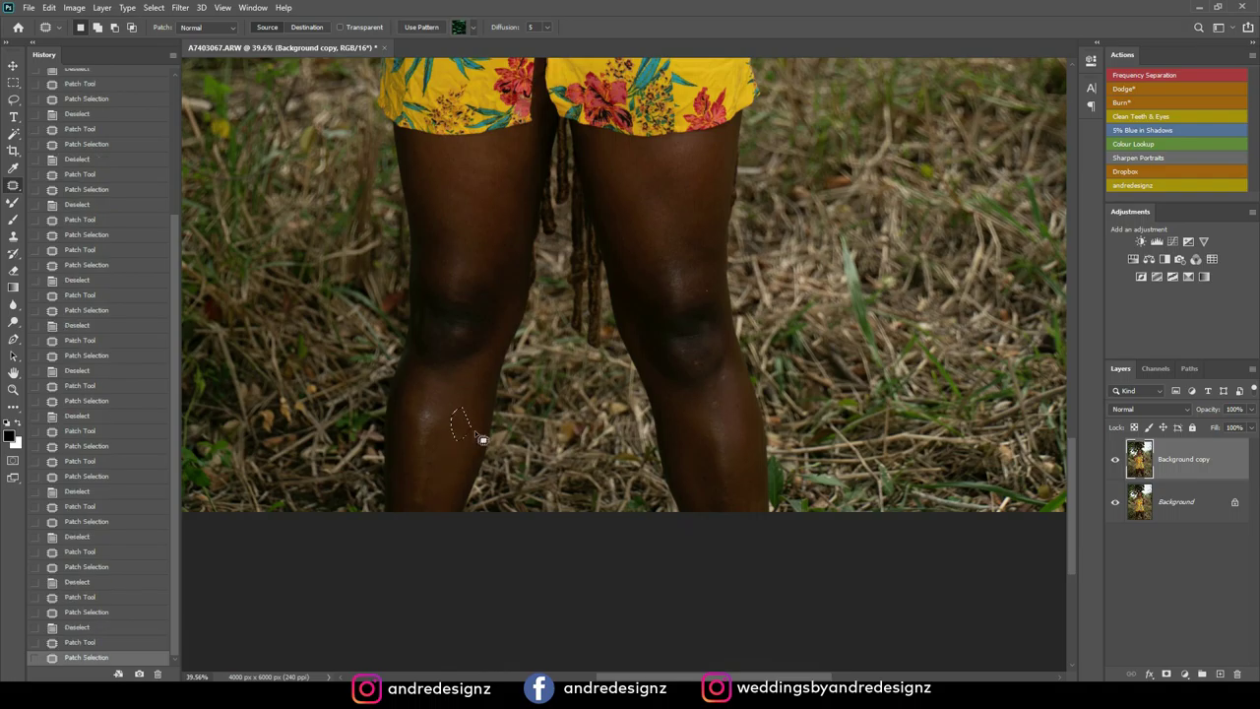
{"action": "key", "text": "ctrl+d"}
Patch out the marks on the shin and knee of the right-hand leg in the photo
{"action": "left_click_drag", "start_coordinate": [729, 397], "coordinate": [739, 415]}
{"action": "left_click", "coordinate": [720, 370]}
{"action": "mouse_move", "coordinate": [715, 361]}
{"action": "left_mouse_down"}
{"action": "mouse_move", "coordinate": [695, 366]}
{"action": "mouse_move", "coordinate": [718, 287]}
{"action": "left_mouse_up"}
{"action": "key", "text": "ctrl+d"}
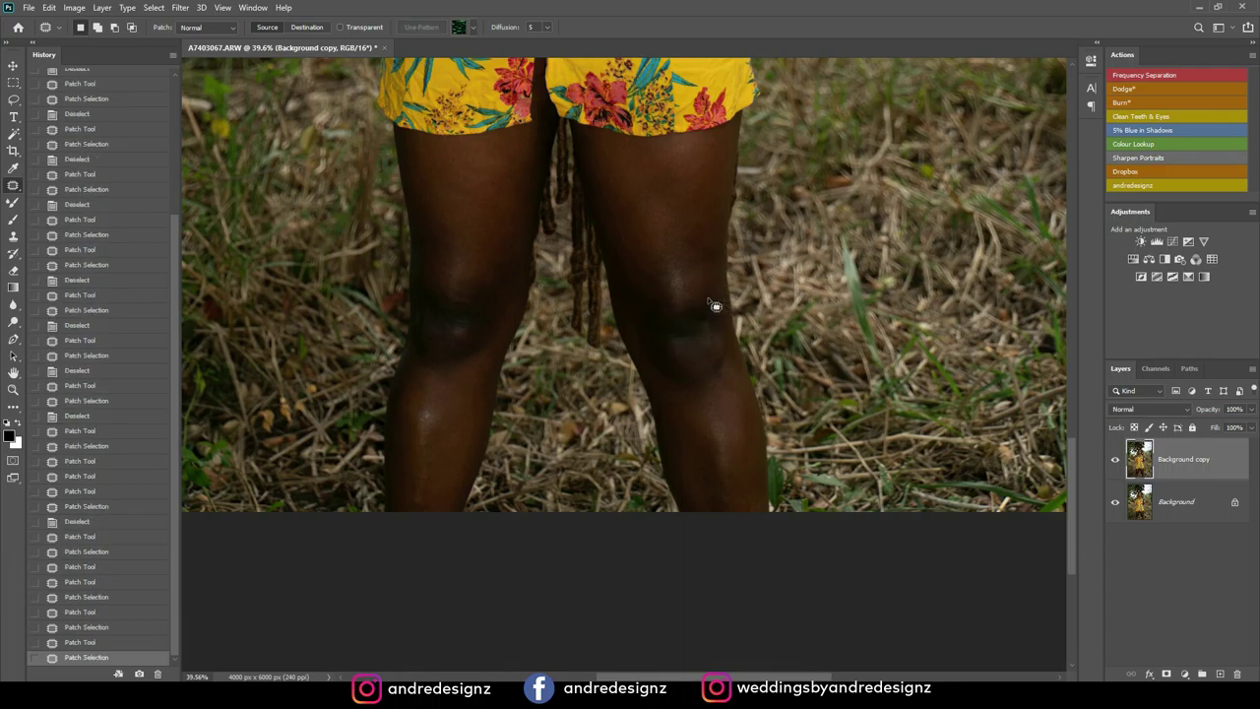
Duplicate the Background copy layer before working on the gap in the dress
{"action": "scroll", "coordinate": [664, 295], "scroll_direction": "up", "scroll_amount": 5}
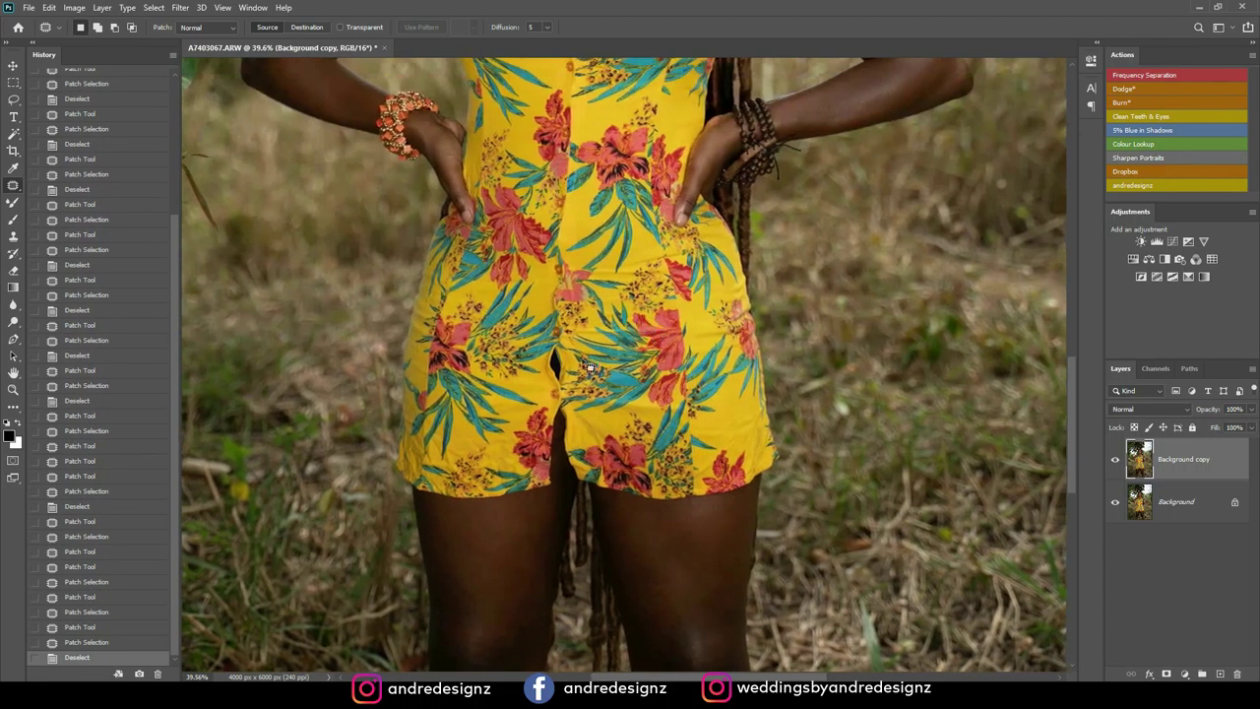
{"action": "scroll", "coordinate": [589, 368], "scroll_direction": "up", "scroll_amount": 5}
{"action": "scroll", "coordinate": [548, 379], "scroll_direction": "down", "scroll_amount": 2}
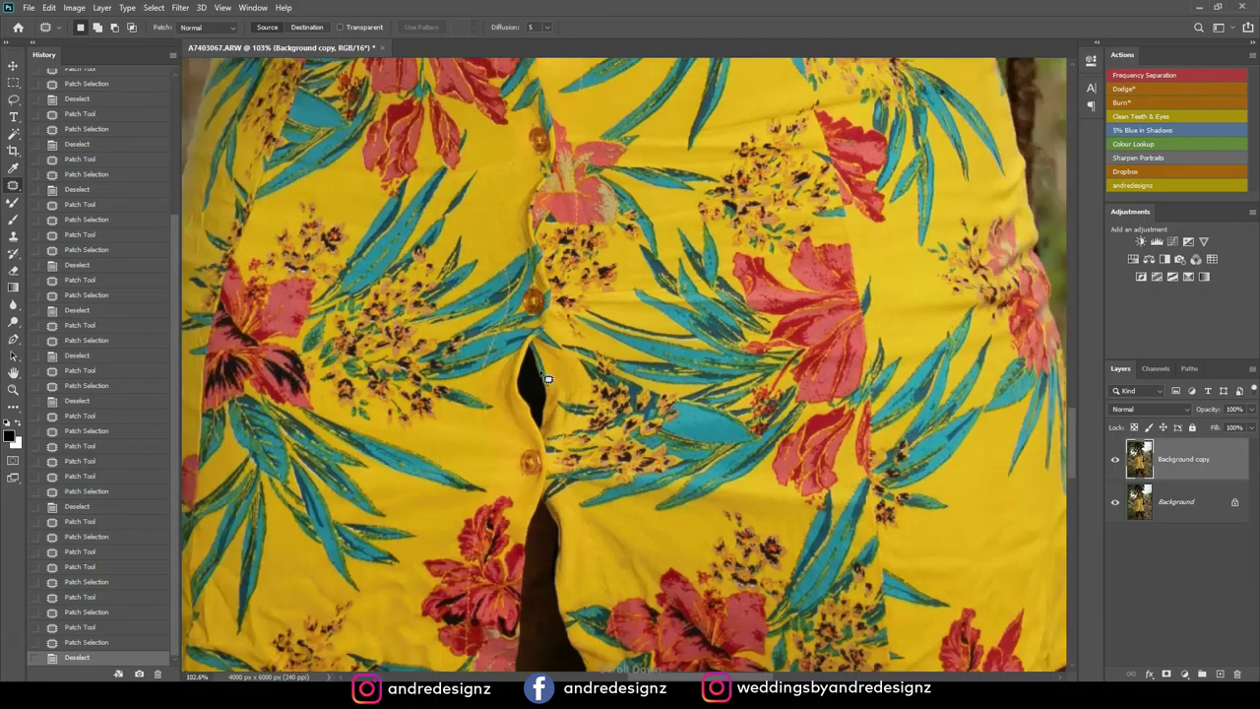
{"action": "left_click_drag", "start_coordinate": [1212, 463], "coordinate": [1221, 673]}
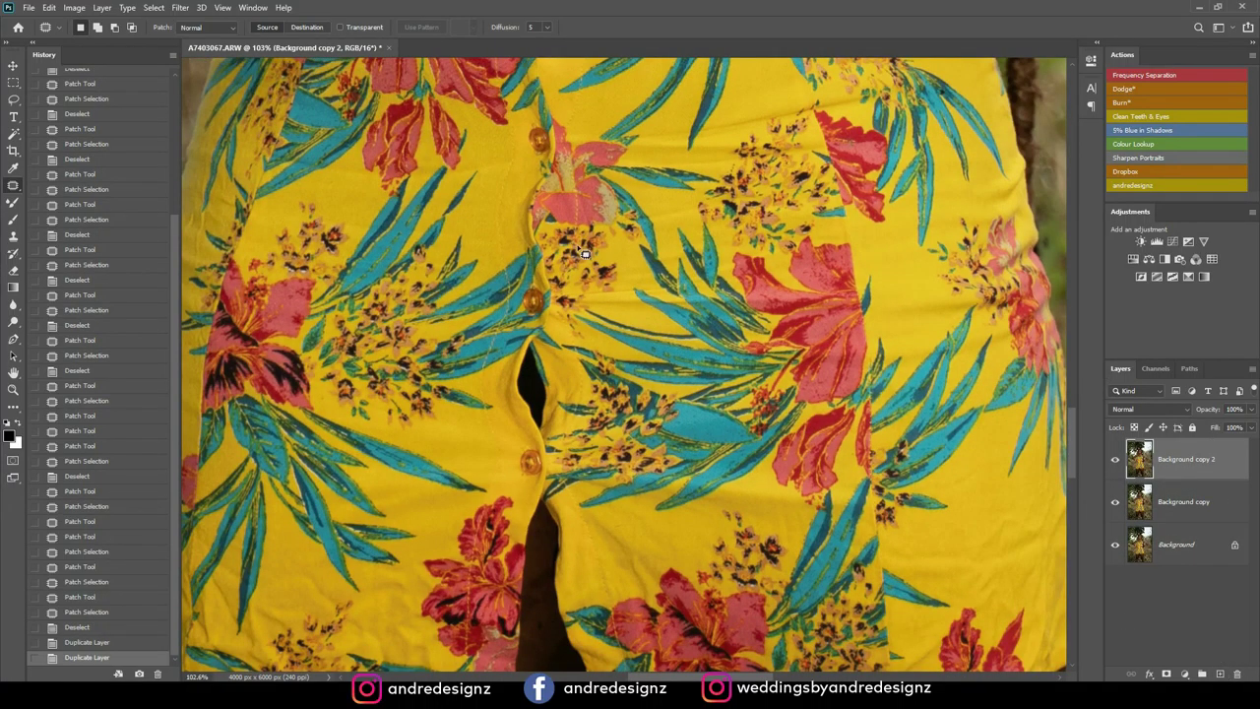
Outline a tall strip of the dress's closed button front above the gap with the Patch tool
{"action": "scroll", "coordinate": [585, 254], "scroll_direction": "down", "scroll_amount": 5}
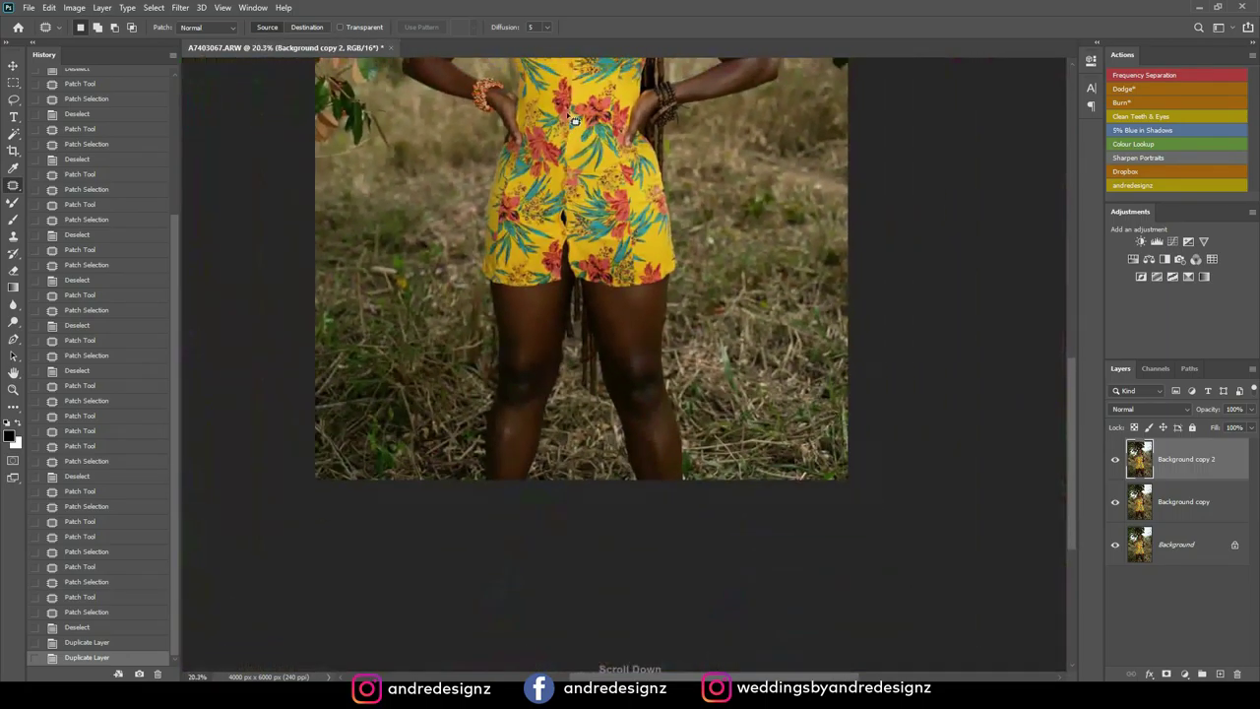
{"action": "scroll", "coordinate": [619, 414], "scroll_direction": "up", "scroll_amount": 2}
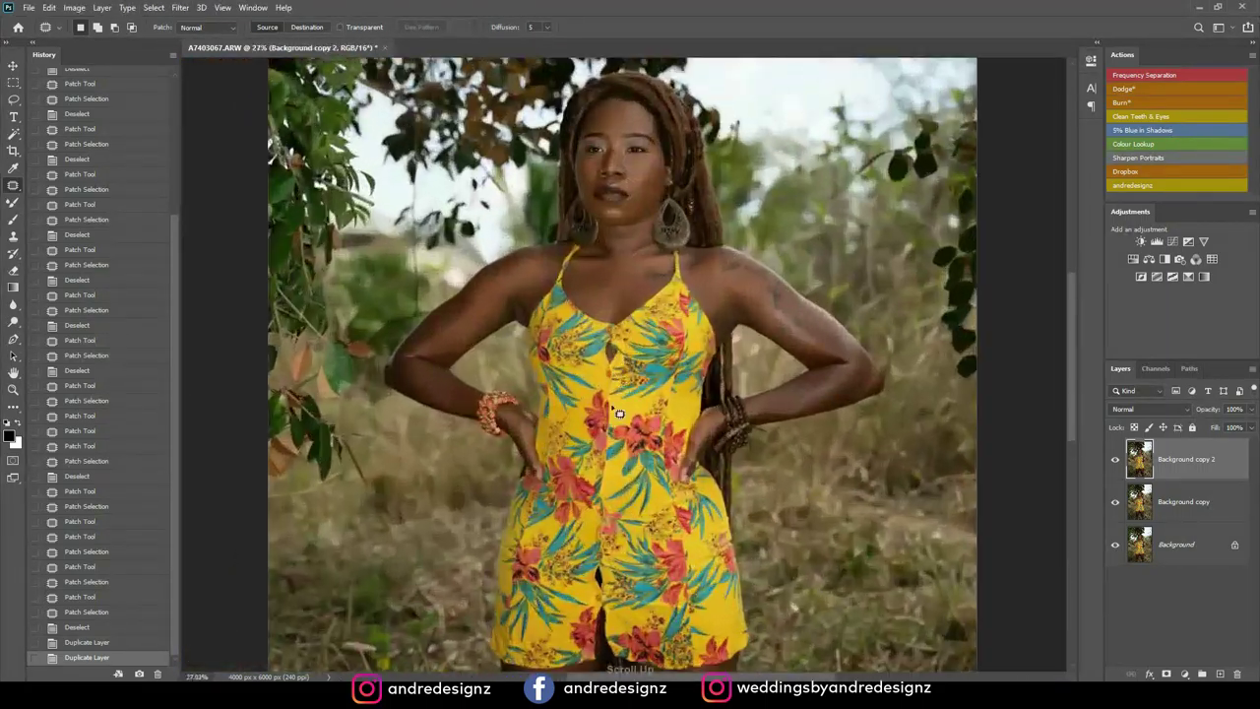
{"action": "scroll", "coordinate": [618, 414], "scroll_direction": "up", "scroll_amount": 2}
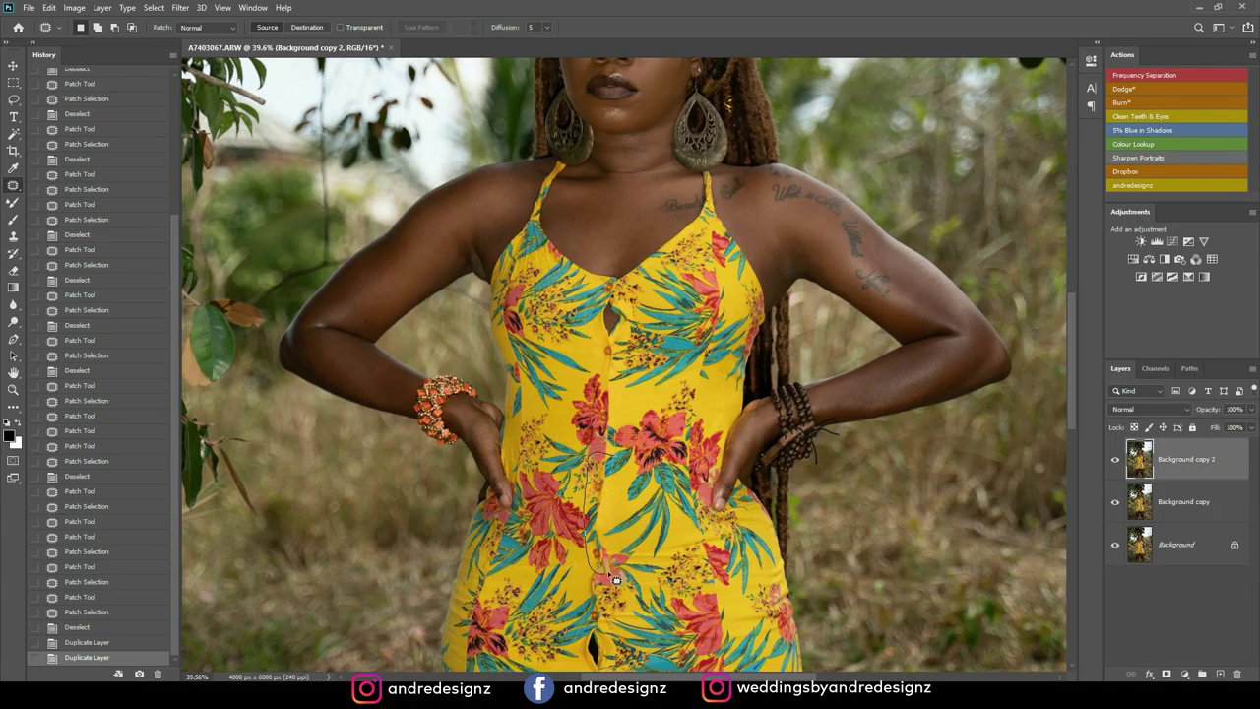
{"action": "left_click_drag", "start_coordinate": [623, 500], "coordinate": [623, 498]}
Copy the selected strip of button front and paste it onto a new layer
{"action": "scroll", "coordinate": [635, 465], "scroll_direction": "down", "scroll_amount": 3}
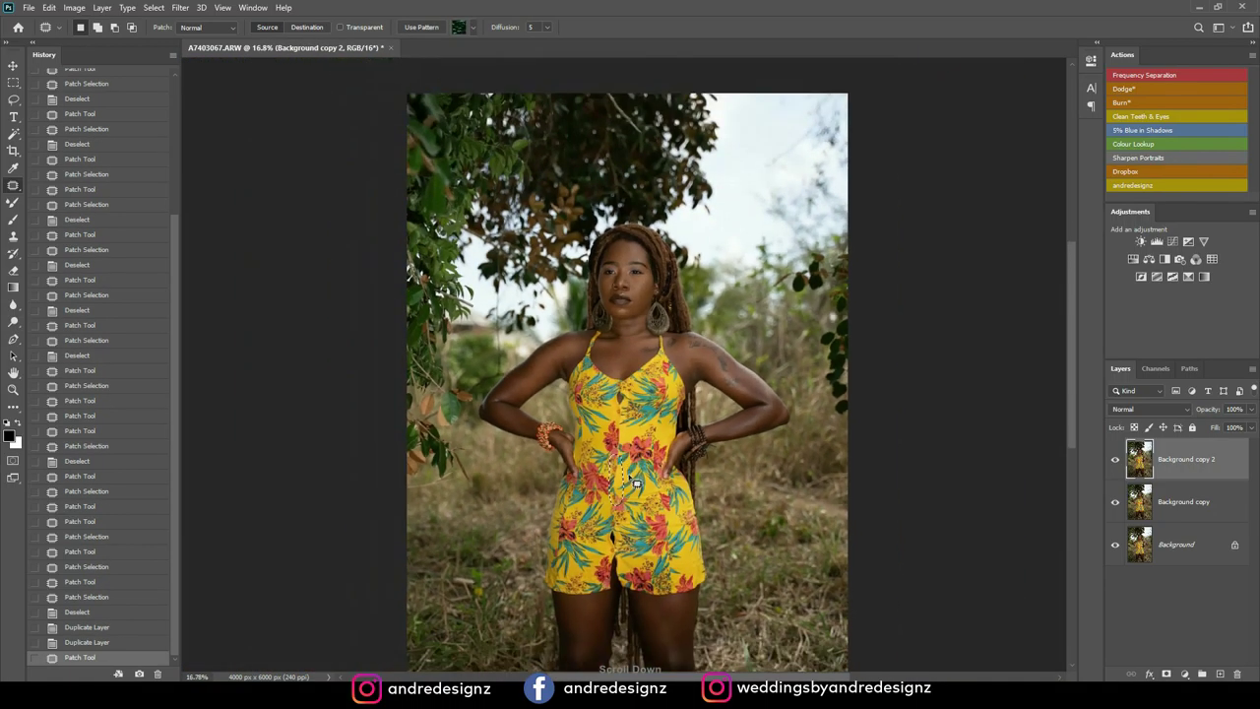
{"action": "left_click_drag", "start_coordinate": [630, 479], "coordinate": [597, 260]}
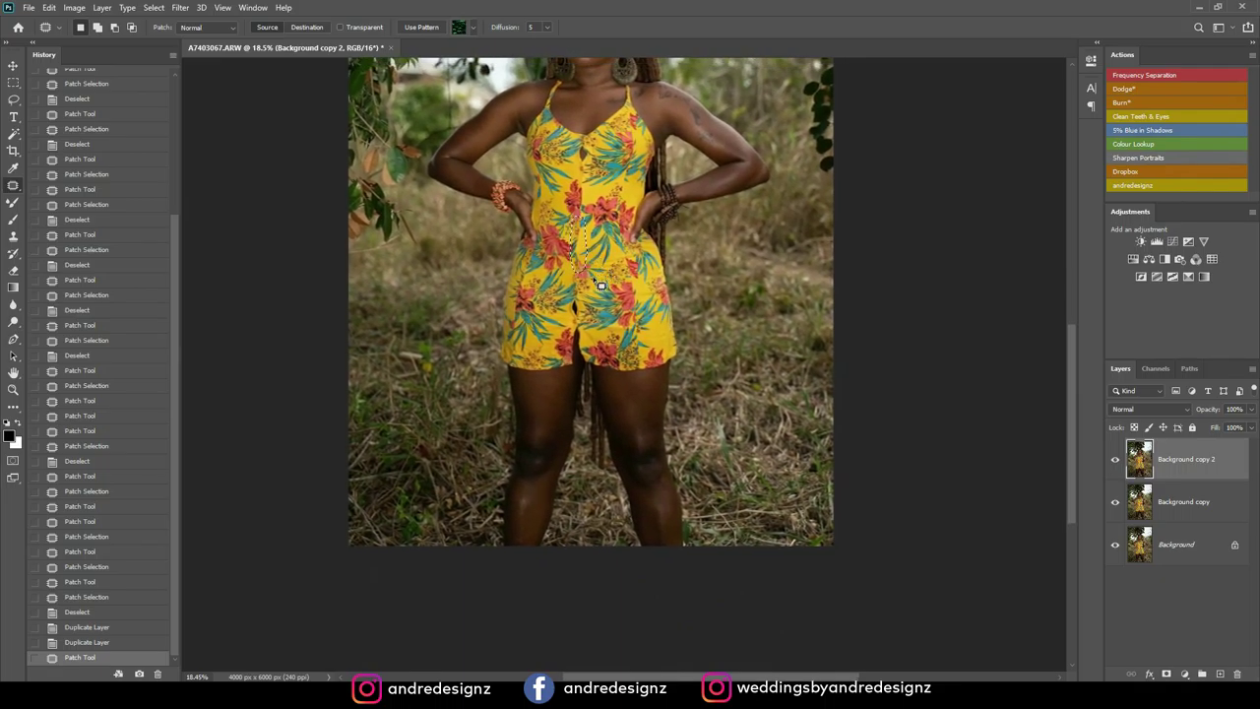
{"action": "scroll", "coordinate": [598, 260], "scroll_direction": "up", "scroll_amount": 5}
{"action": "scroll", "coordinate": [603, 284], "scroll_direction": "up", "scroll_amount": 2}
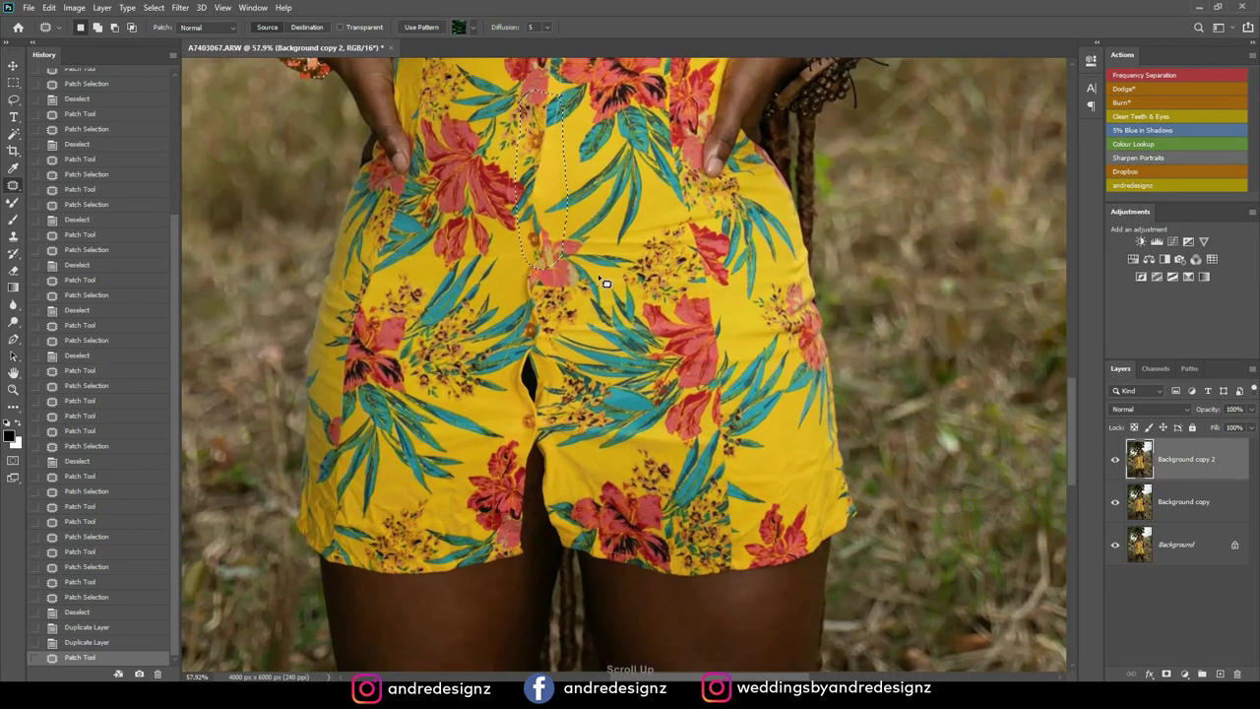
{"action": "scroll", "coordinate": [568, 128], "scroll_direction": "up", "scroll_amount": 4}
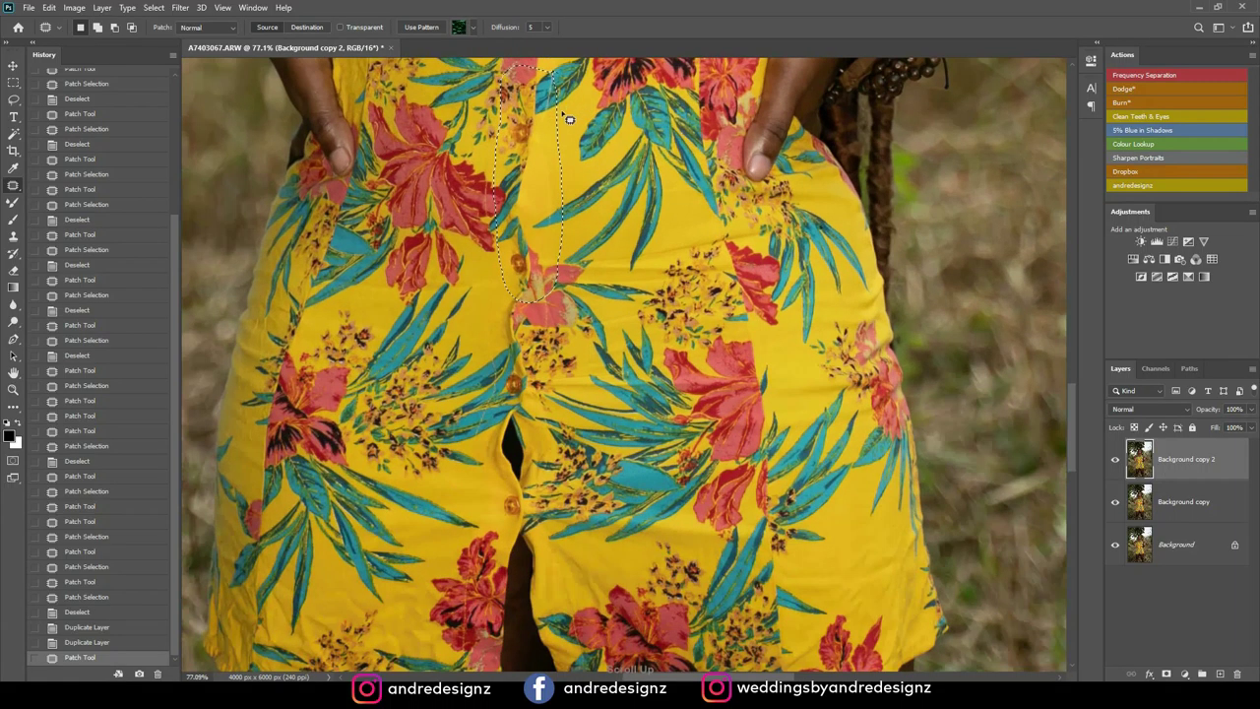
{"action": "scroll", "coordinate": [568, 143], "scroll_direction": "down", "scroll_amount": 3}
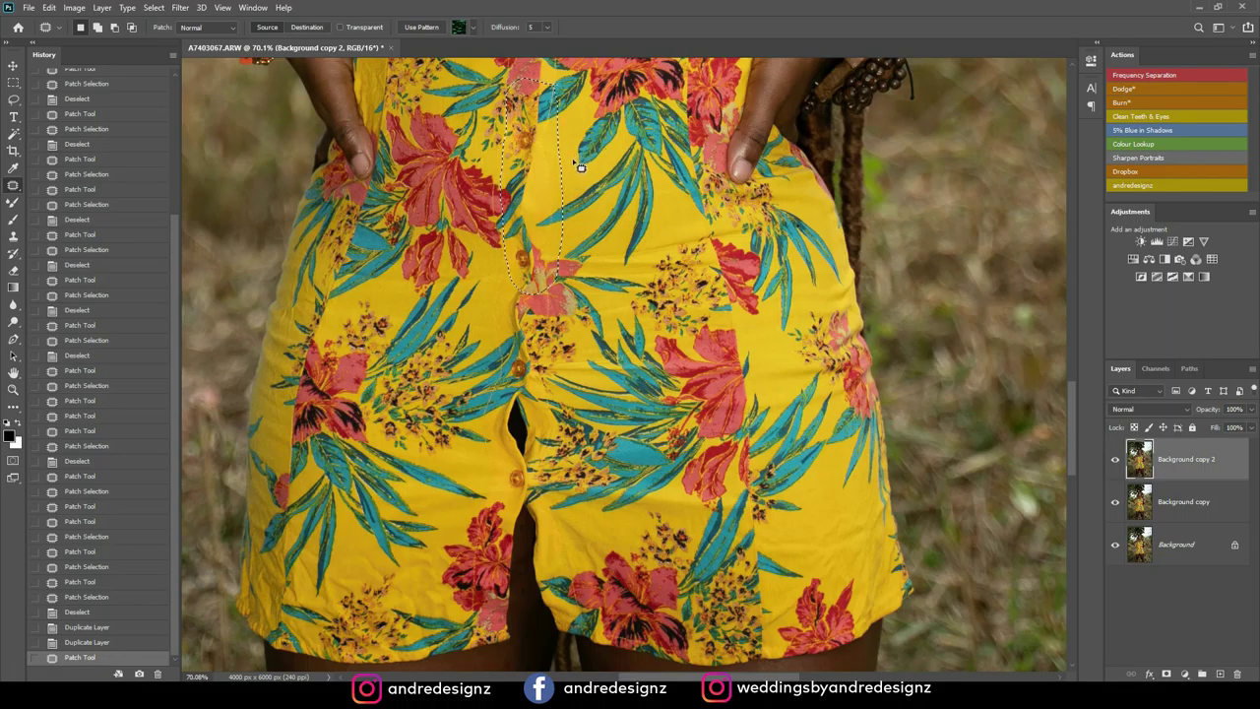
{"action": "key", "text": "ctrl+c"}
{"action": "key", "text": "ctrl+v"}
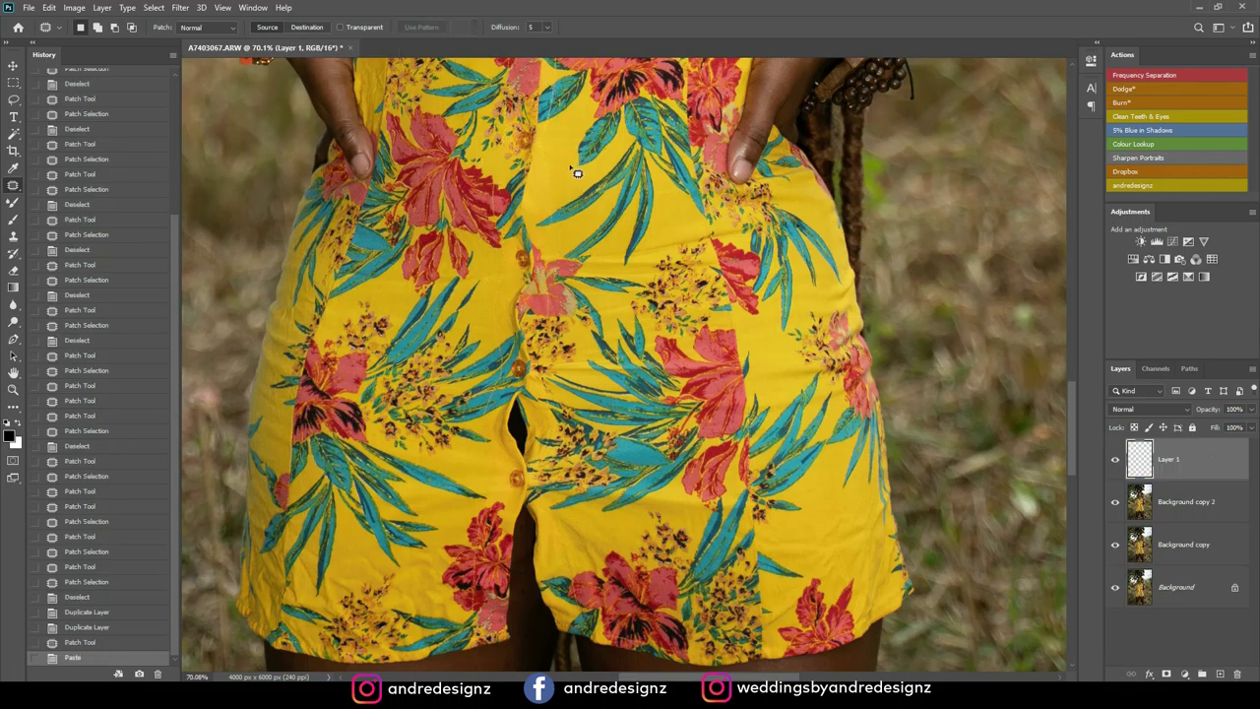
Move the pasted fabric strip down to cover the gap between the lower buttons of the dress
{"action": "scroll", "coordinate": [581, 170], "scroll_direction": "down", "scroll_amount": 2}
{"action": "key", "text": "v"}
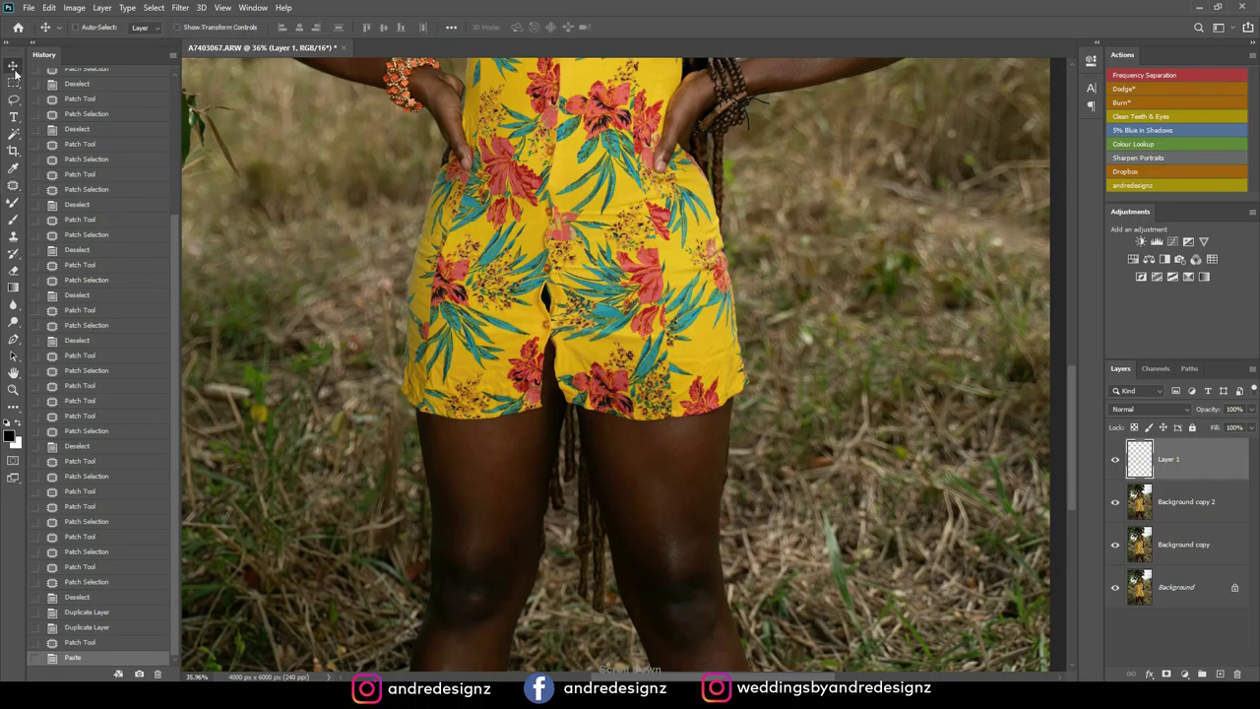
{"action": "left_click_drag", "start_coordinate": [563, 225], "coordinate": [548, 303]}
{"action": "scroll", "coordinate": [613, 269], "scroll_direction": "up", "scroll_amount": 4}
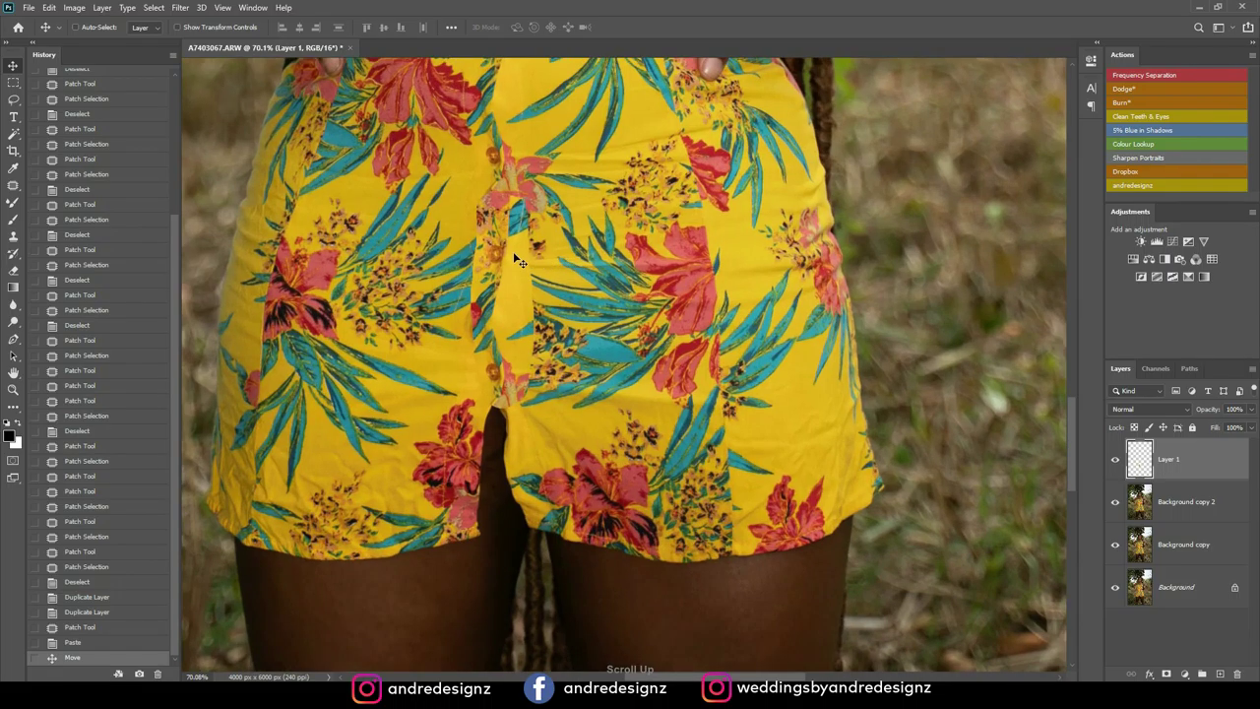
{"action": "mouse_move", "coordinate": [514, 259]}
{"action": "left_mouse_down"}
{"action": "mouse_move", "coordinate": [503, 256]}
{"action": "mouse_move", "coordinate": [508, 276]}
{"action": "mouse_move", "coordinate": [517, 269]}
{"action": "left_mouse_up"}
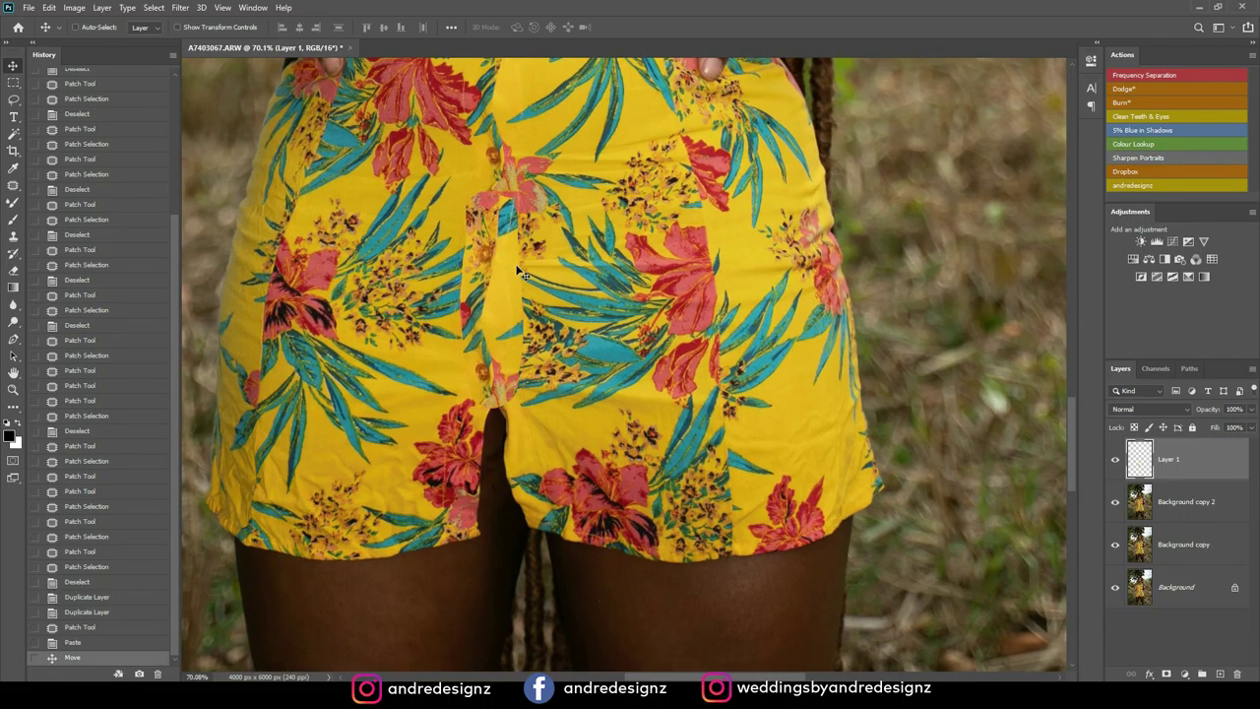
Add a black layer mask to Layer 1 that hides the entire pasted fabric strip
{"action": "left_click", "coordinate": [1167, 674]}
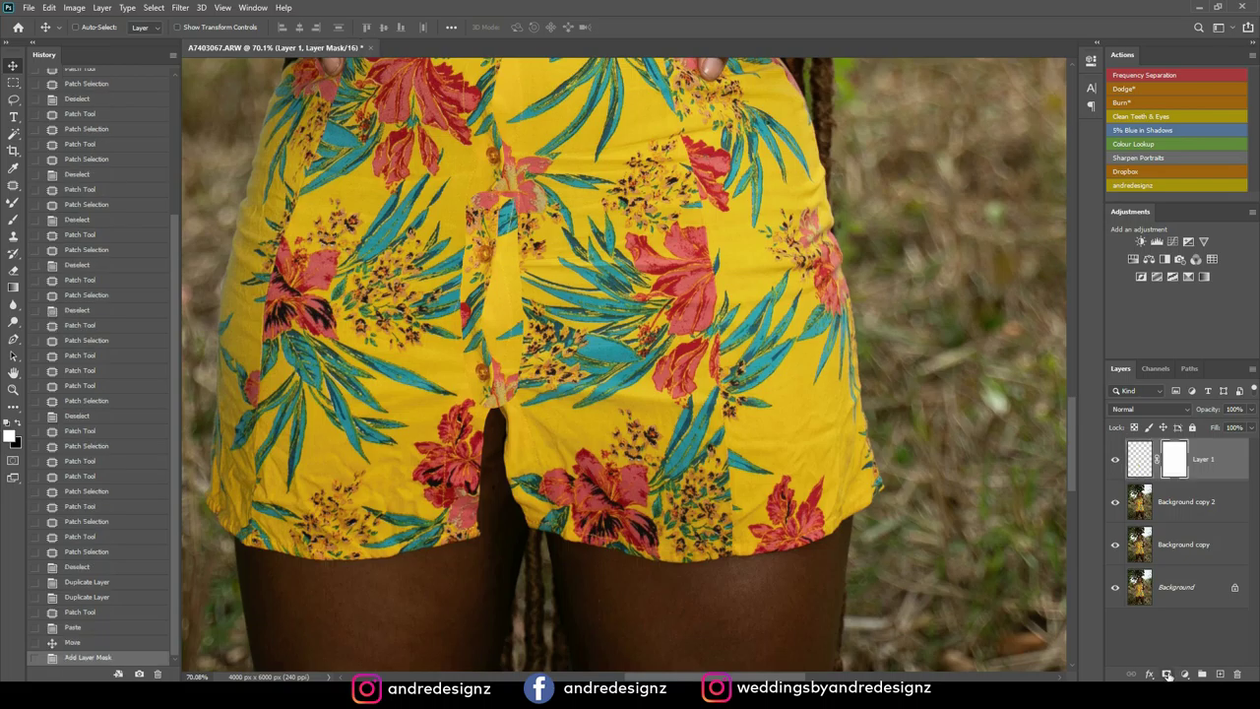
{"action": "key", "text": "ctrl+z"}
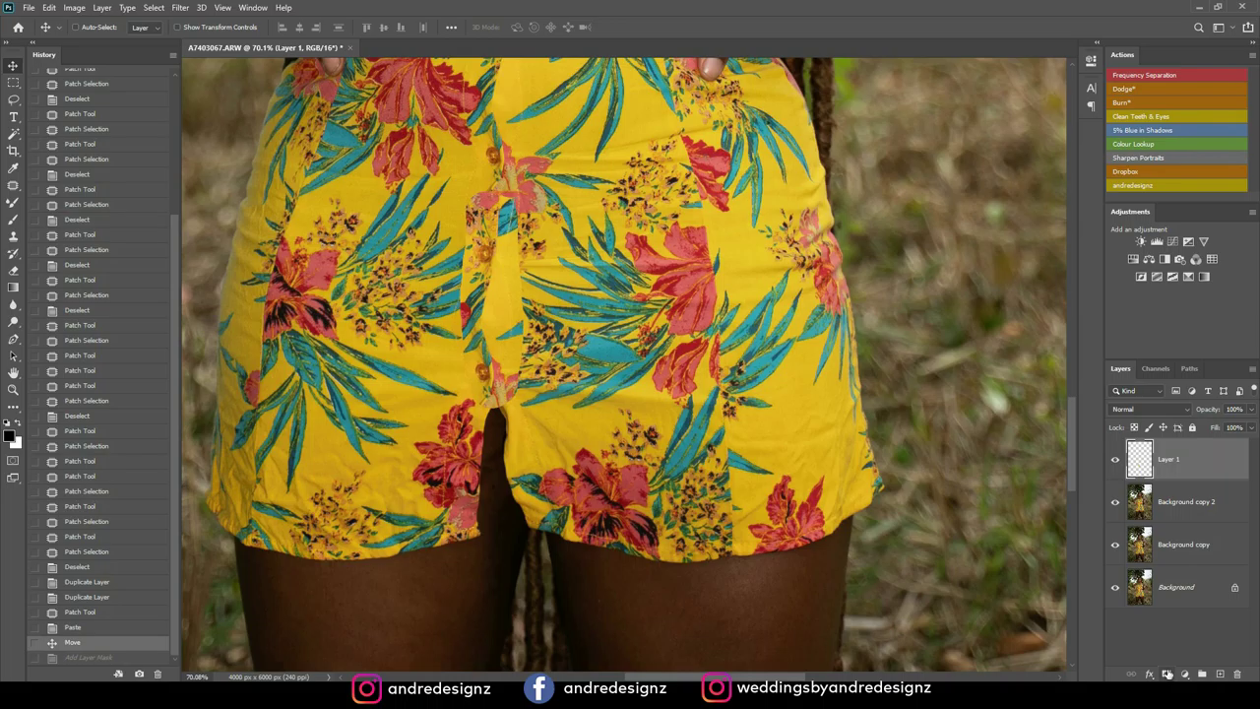
{"action": "left_click", "coordinate": [1165, 674], "text": "alt"}
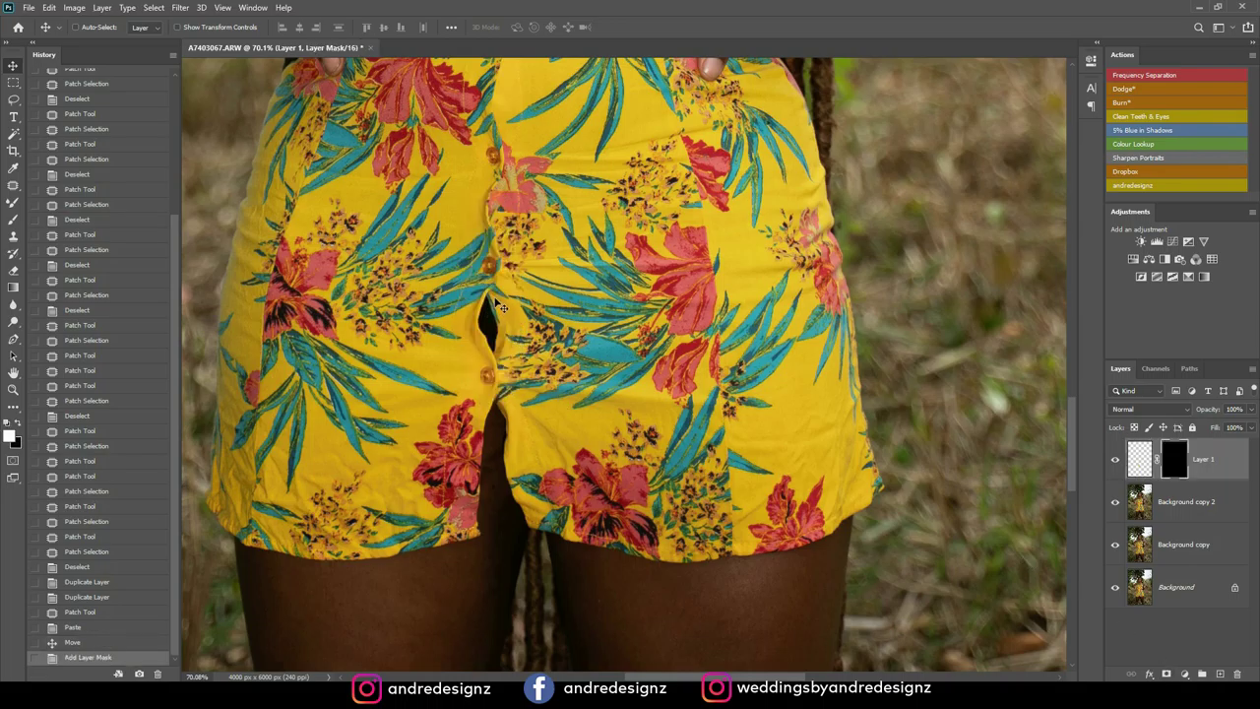
Paint white on Layer 1's mask with a size 100 brush to reveal the fabric strip over the gap between the lower buttons
{"action": "key", "text": "b"}
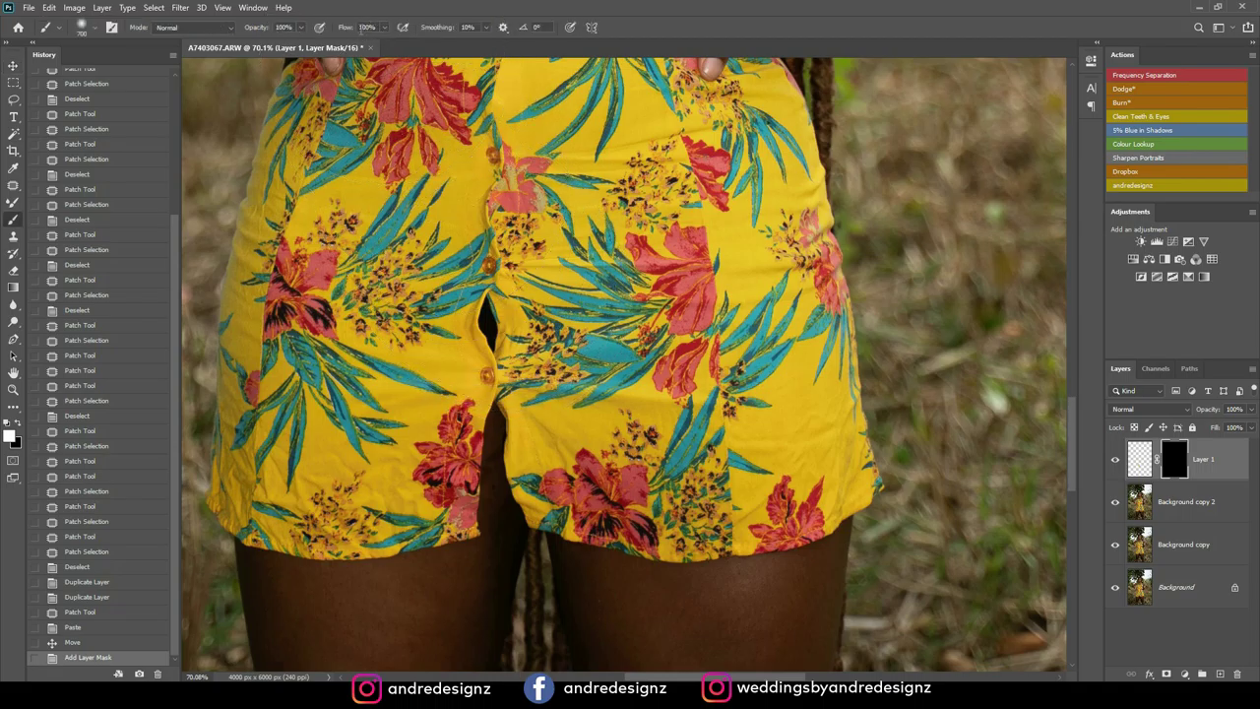
{"action": "key", "text": "bracketleft"}
{"action": "key", "text": "bracketleft"}
{"action": "key", "text": "bracketleft"}
{"action": "key", "text": "bracketleft"}
{"action": "key", "text": "bracketleft"}
{"action": "key", "text": "bracketleft"}
{"action": "key", "text": "bracketleft"}
{"action": "mouse_move", "coordinate": [487, 313]}
{"action": "left_mouse_down"}
{"action": "mouse_move", "coordinate": [487, 340]}
{"action": "mouse_move", "coordinate": [522, 334]}
{"action": "left_mouse_up"}
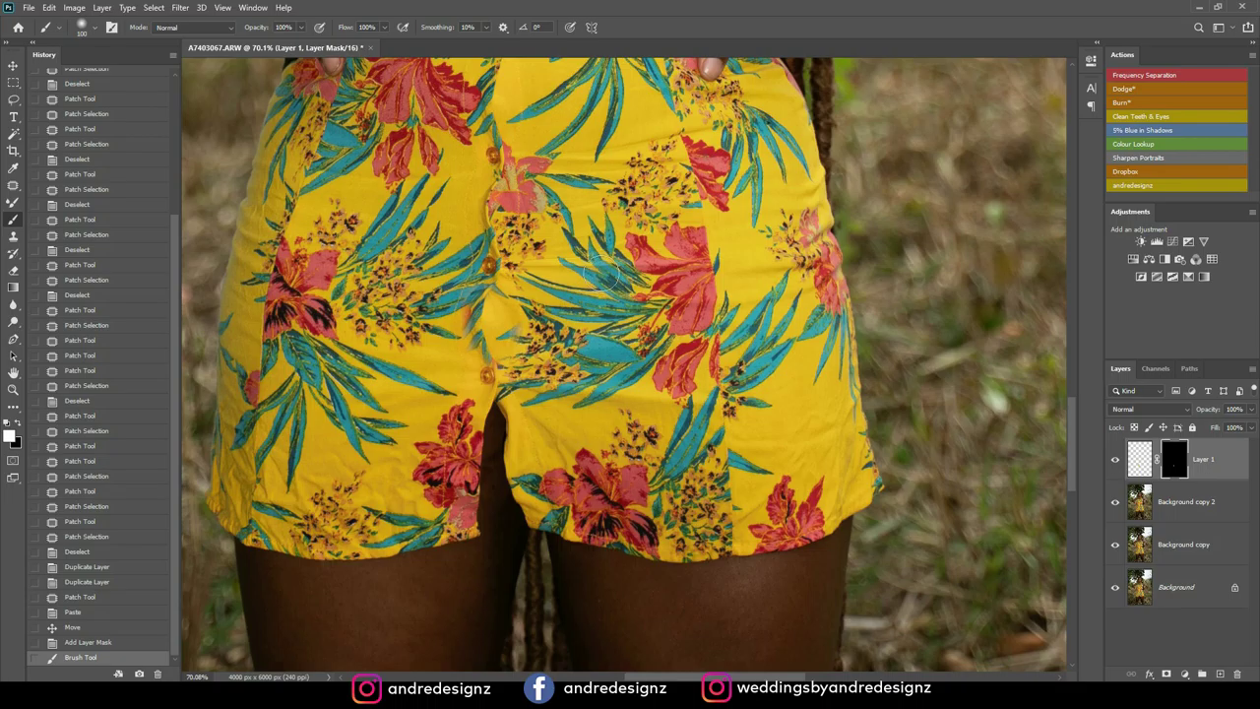
{"action": "mouse_move", "coordinate": [499, 302]}
{"action": "left_mouse_down"}
{"action": "mouse_move", "coordinate": [490, 345]}
{"action": "mouse_move", "coordinate": [487, 305]}
{"action": "mouse_move", "coordinate": [479, 355]}
{"action": "mouse_move", "coordinate": [474, 333]}
{"action": "mouse_move", "coordinate": [485, 370]}
{"action": "left_mouse_up"}
{"action": "mouse_move", "coordinate": [477, 311]}
{"action": "left_mouse_down"}
{"action": "mouse_move", "coordinate": [522, 297]}
{"action": "mouse_move", "coordinate": [505, 357]}
{"action": "mouse_move", "coordinate": [530, 438]}
{"action": "mouse_move", "coordinate": [569, 349]}
{"action": "left_mouse_up"}
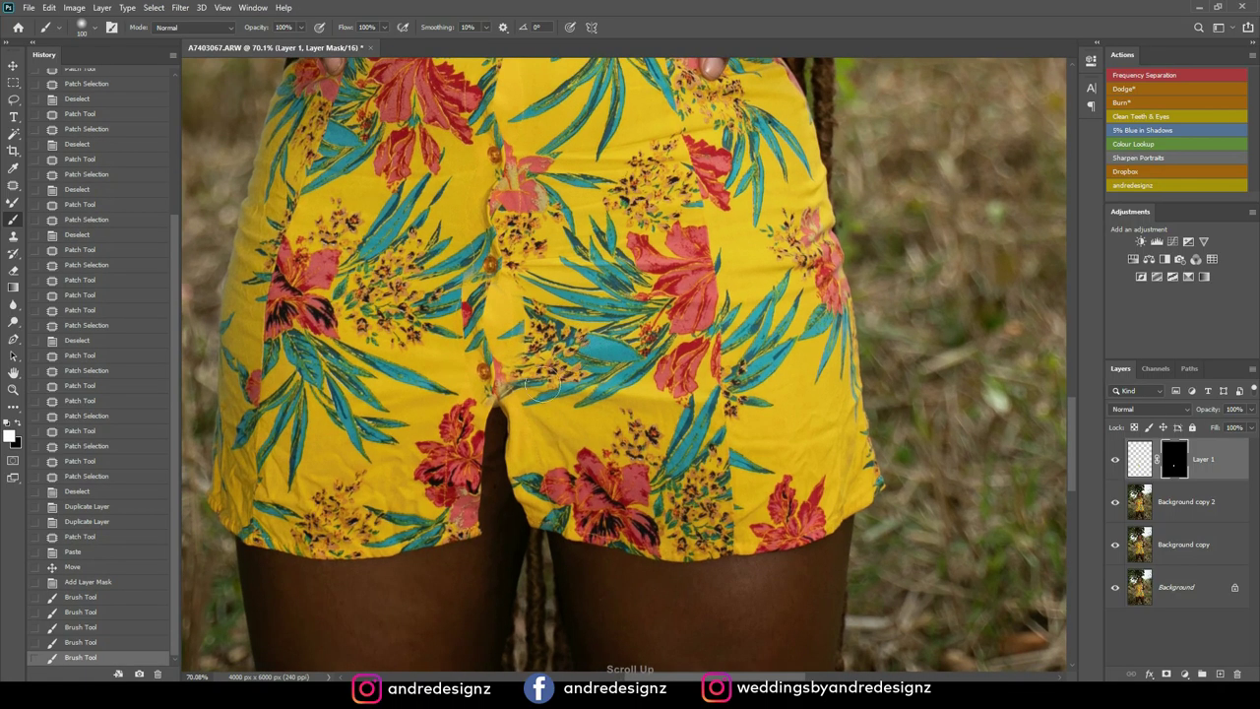
{"action": "scroll", "coordinate": [569, 350], "scroll_direction": "up", "scroll_amount": 1}
{"action": "left_click_drag", "start_coordinate": [492, 403], "coordinate": [512, 386]}
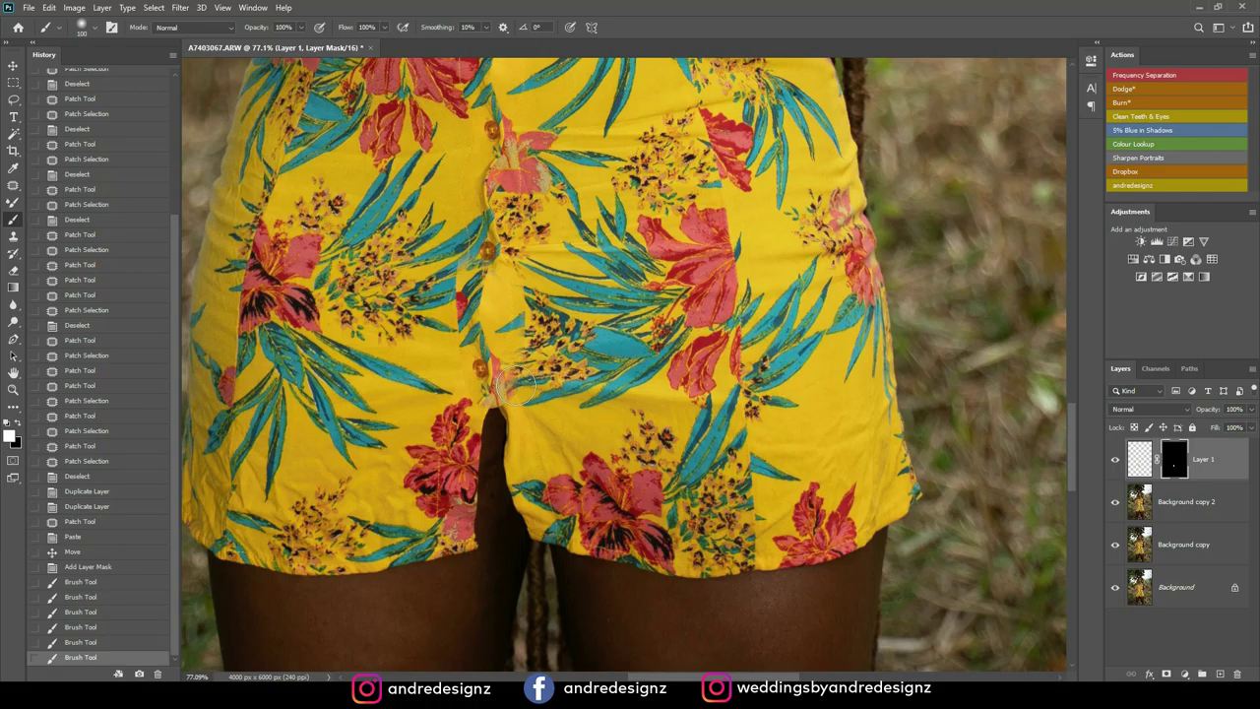
Paint black on Layer 1's mask with a size 40 brush to hide the excess fabric at the top of the hem slit
{"action": "key", "text": "x"}
{"action": "key", "text": "bracketleft"}
{"action": "key", "text": "bracketleft"}
{"action": "key", "text": "bracketleft"}
{"action": "key", "text": "bracketleft"}
{"action": "left_click_drag", "start_coordinate": [504, 413], "coordinate": [510, 426]}
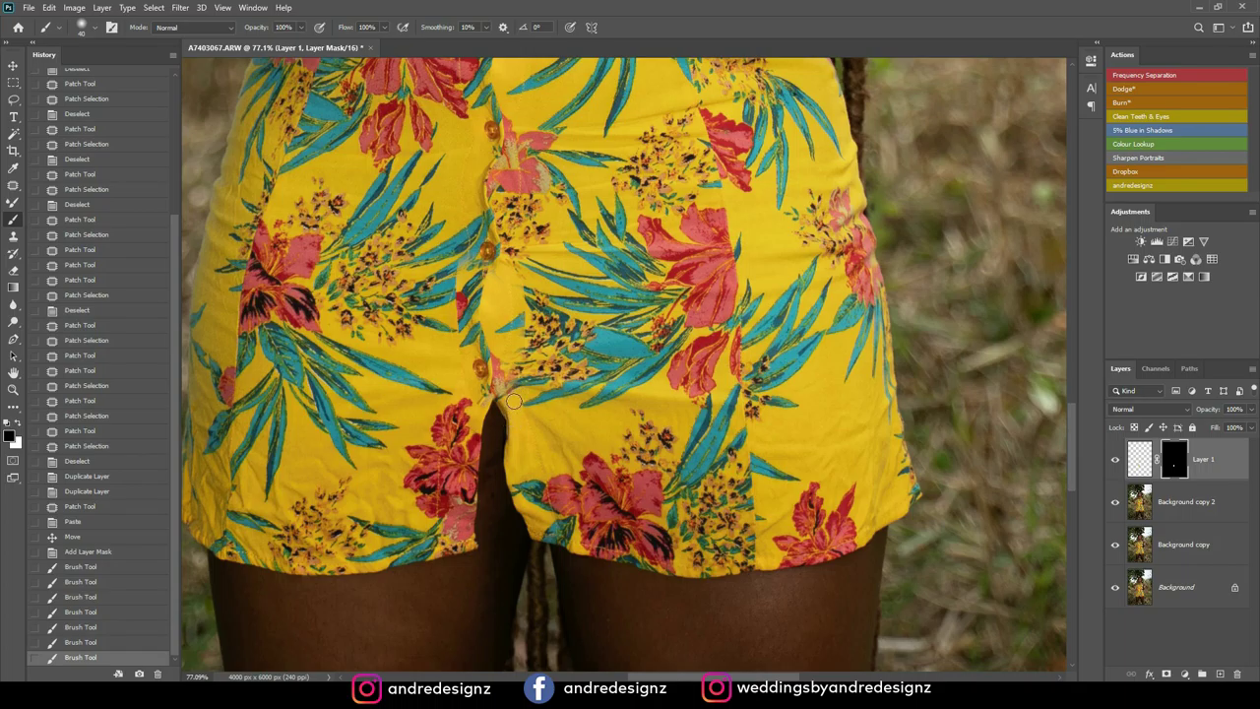
{"action": "left_click_drag", "start_coordinate": [511, 406], "coordinate": [508, 409]}
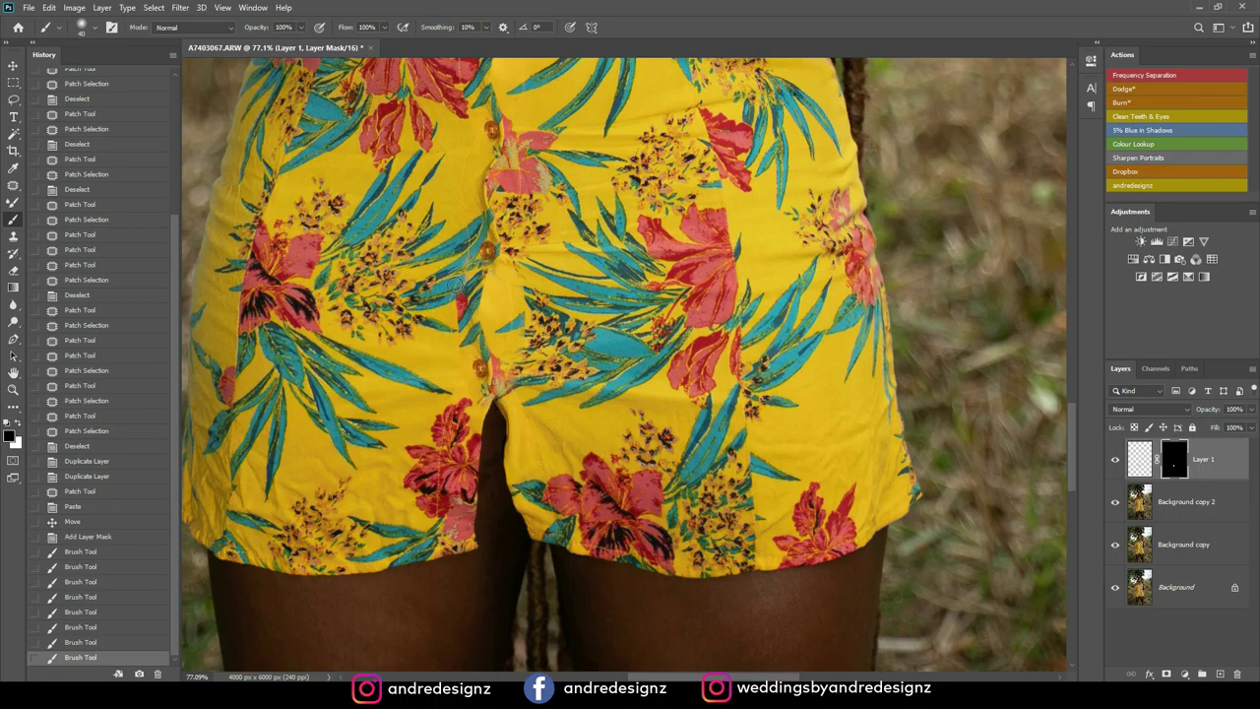
Paint out the excess strip edge on Layer 1's mask, along the left side of the button line between the lower buttons
{"action": "left_click", "coordinate": [451, 333]}
{"action": "left_click", "coordinate": [450, 295]}
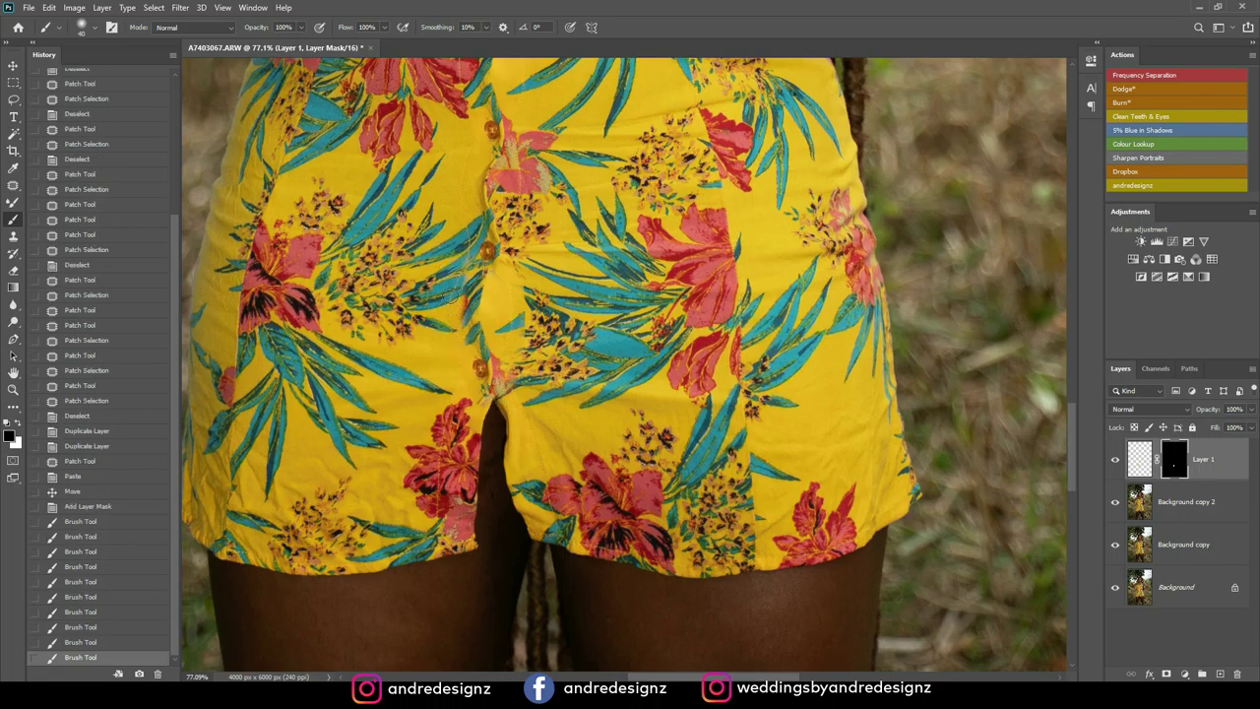
{"action": "left_click", "coordinate": [466, 266]}
{"action": "left_click", "coordinate": [463, 287]}
Examine the repaired skirt and the rest of the dress's button front for remaining gaps
{"action": "scroll", "coordinate": [537, 337], "scroll_direction": "down", "scroll_amount": 10}
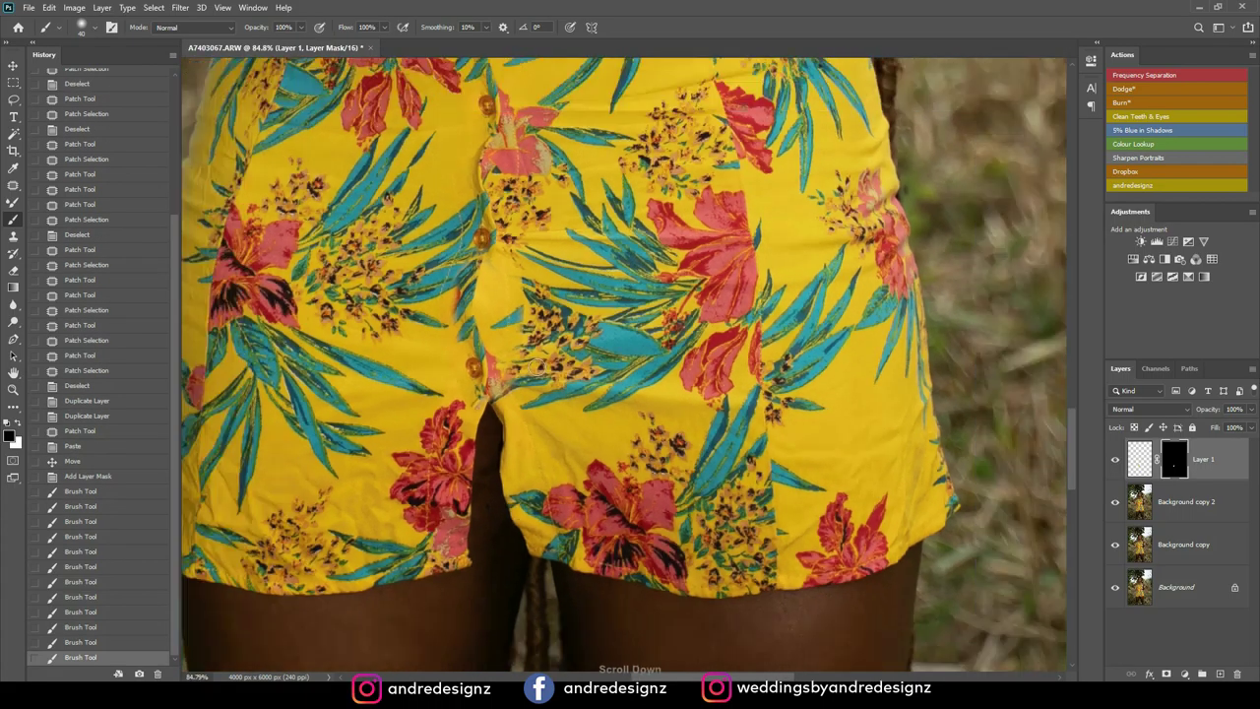
{"action": "scroll", "coordinate": [528, 301], "scroll_direction": "up", "scroll_amount": 4}
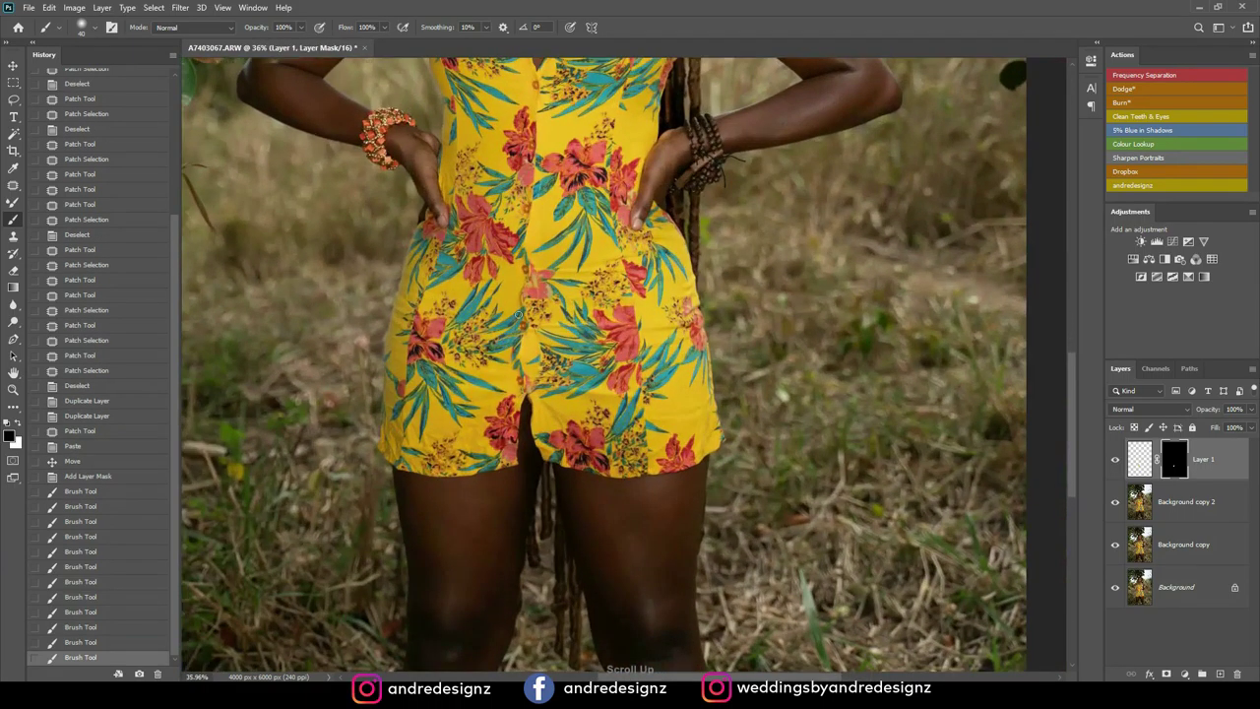
{"action": "scroll", "coordinate": [537, 315], "scroll_direction": "up", "scroll_amount": 4}
{"action": "scroll", "coordinate": [537, 314], "scroll_direction": "down", "scroll_amount": 8}
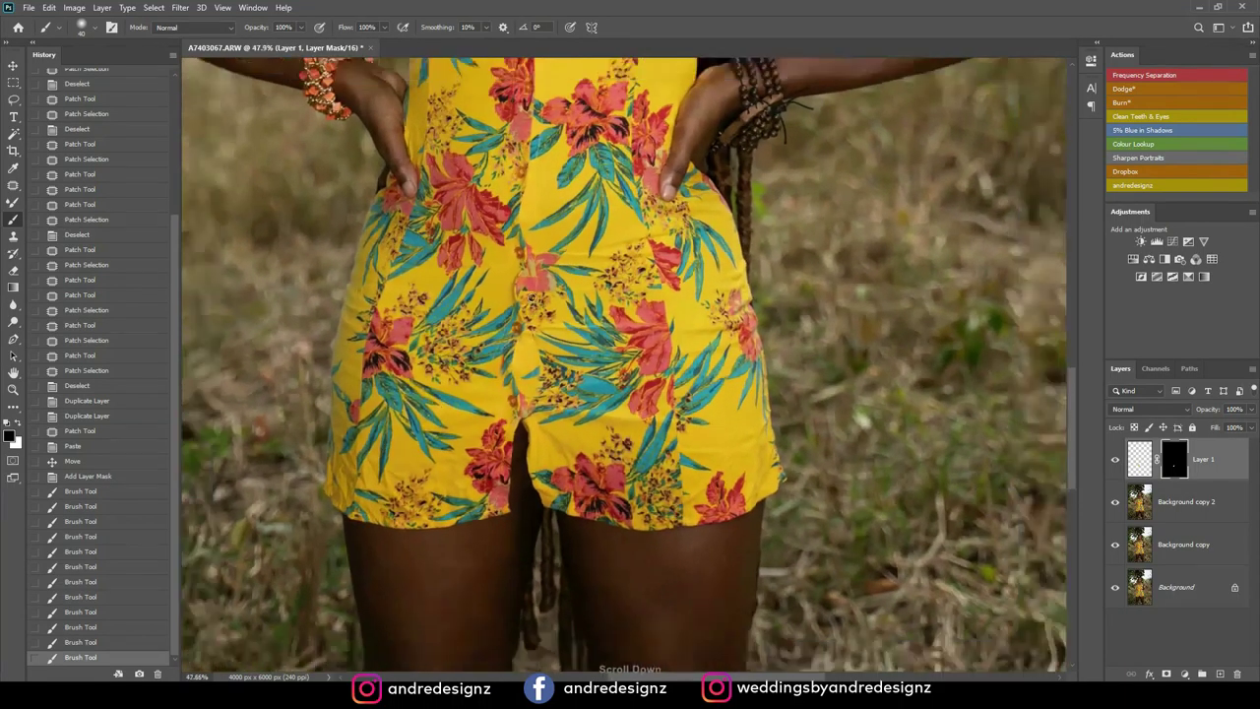
{"action": "scroll", "coordinate": [591, 325], "scroll_direction": "up", "scroll_amount": 8}
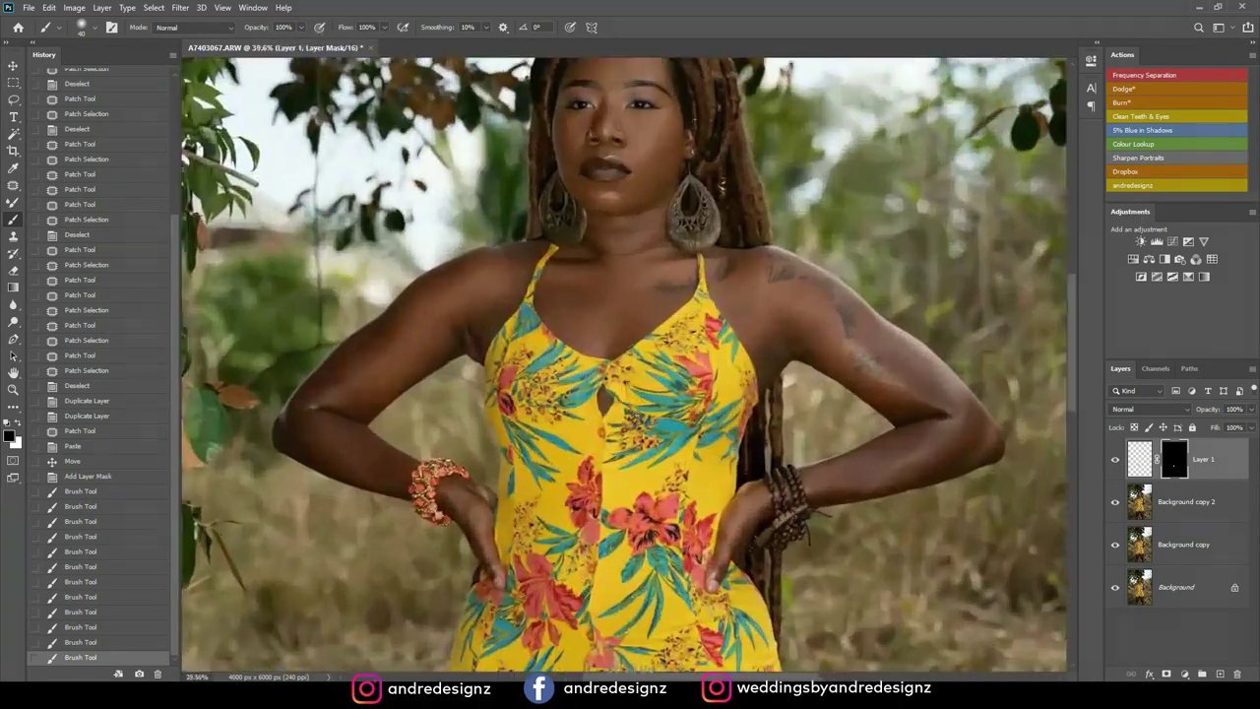
{"action": "scroll", "coordinate": [597, 339], "scroll_direction": "up", "scroll_amount": 1}
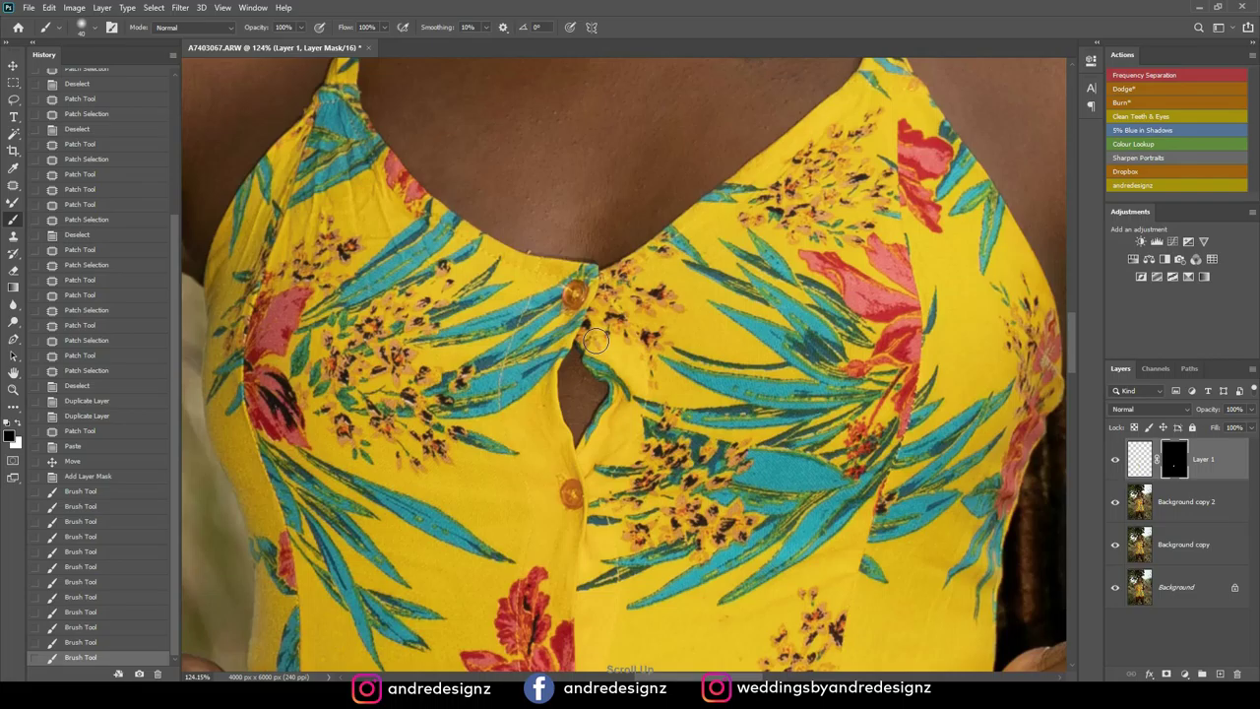
{"action": "scroll", "coordinate": [597, 339], "scroll_direction": "down", "scroll_amount": 7}
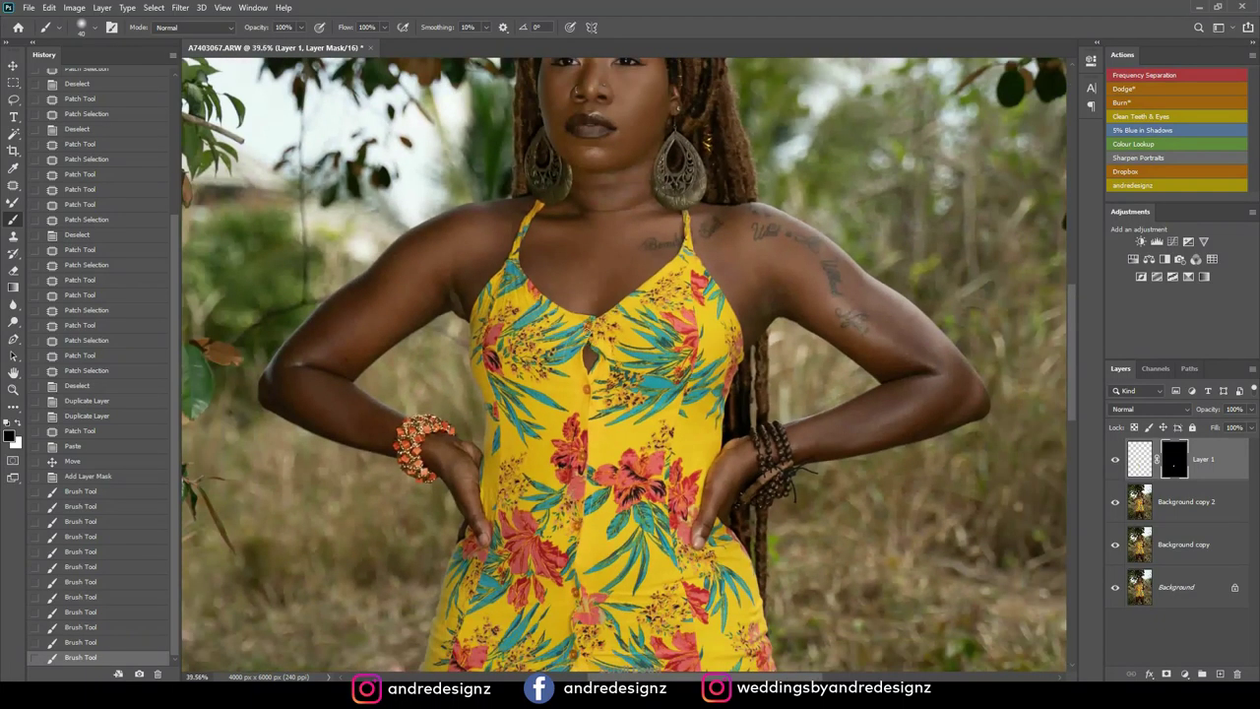
{"action": "scroll", "coordinate": [591, 340], "scroll_direction": "down", "scroll_amount": 2}
{"action": "scroll", "coordinate": [593, 354], "scroll_direction": "up", "scroll_amount": 5}
{"action": "scroll", "coordinate": [601, 454], "scroll_direction": "down", "scroll_amount": 1}
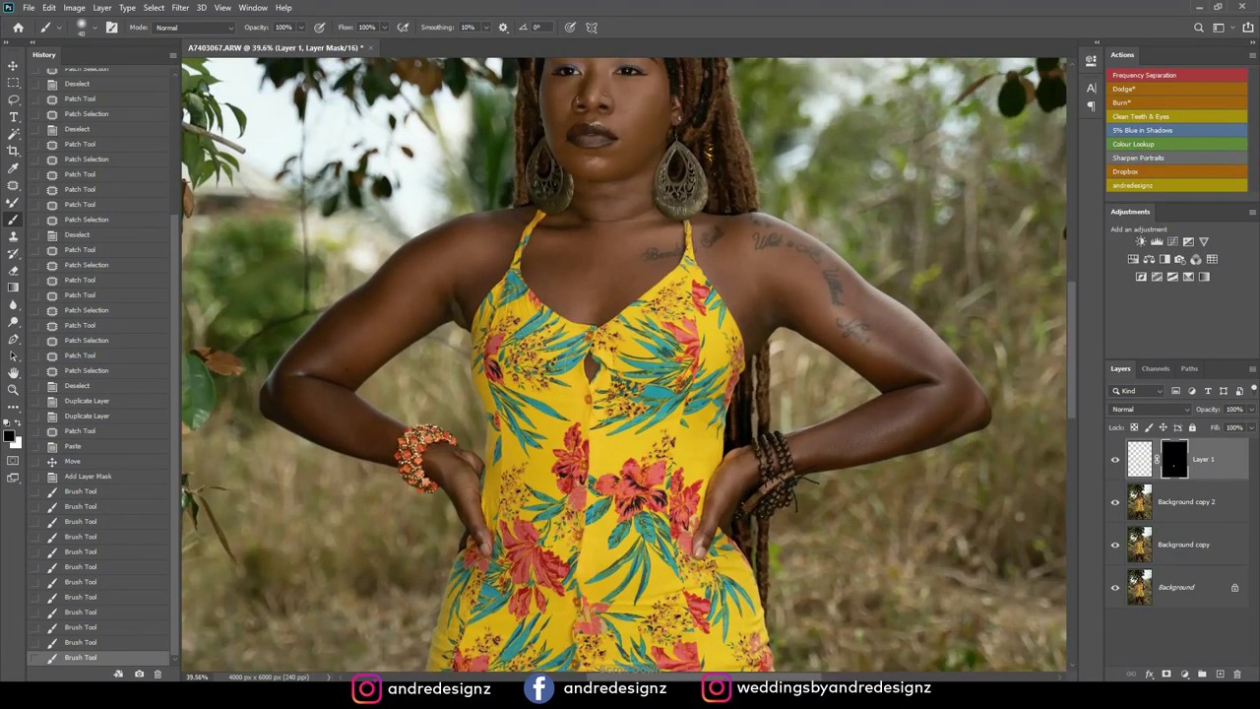
{"action": "scroll", "coordinate": [598, 446], "scroll_direction": "down", "scroll_amount": 1}
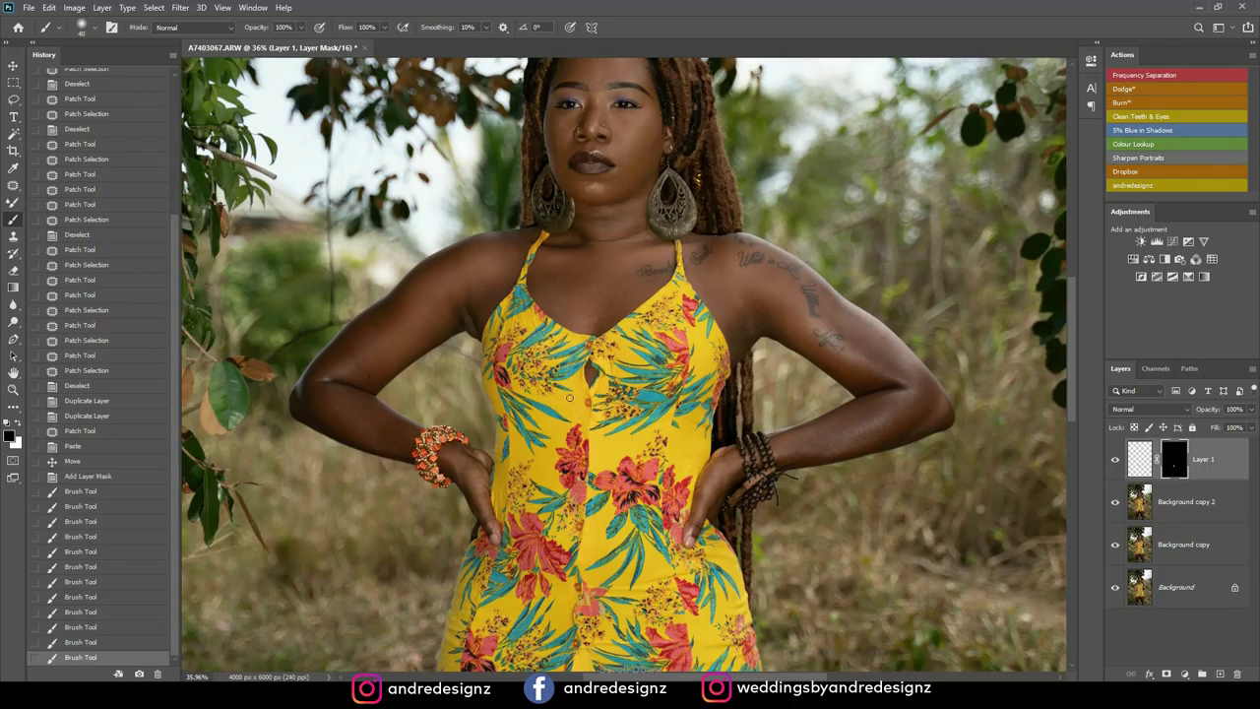
Outline a tall oval of the closed button front at hip level with the Lasso tool
{"action": "key", "text": "l"}
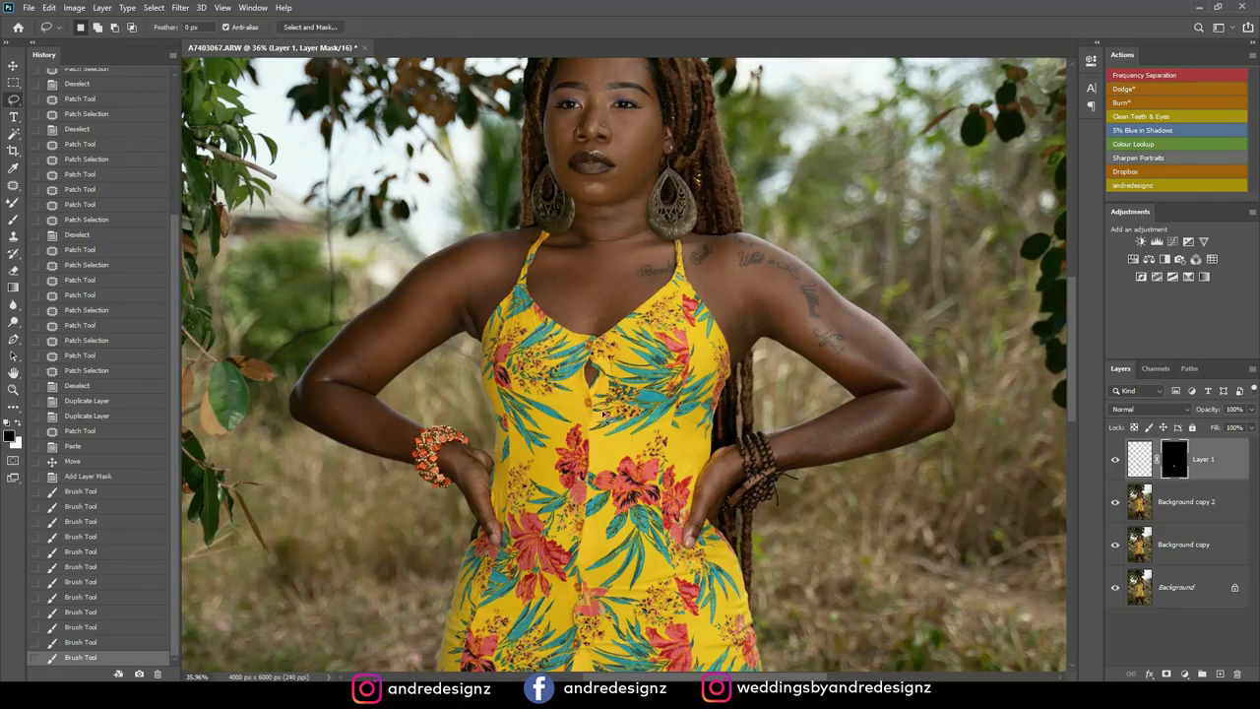
{"action": "scroll", "coordinate": [598, 424], "scroll_direction": "down", "scroll_amount": 2}
{"action": "scroll", "coordinate": [591, 453], "scroll_direction": "up", "scroll_amount": 5}
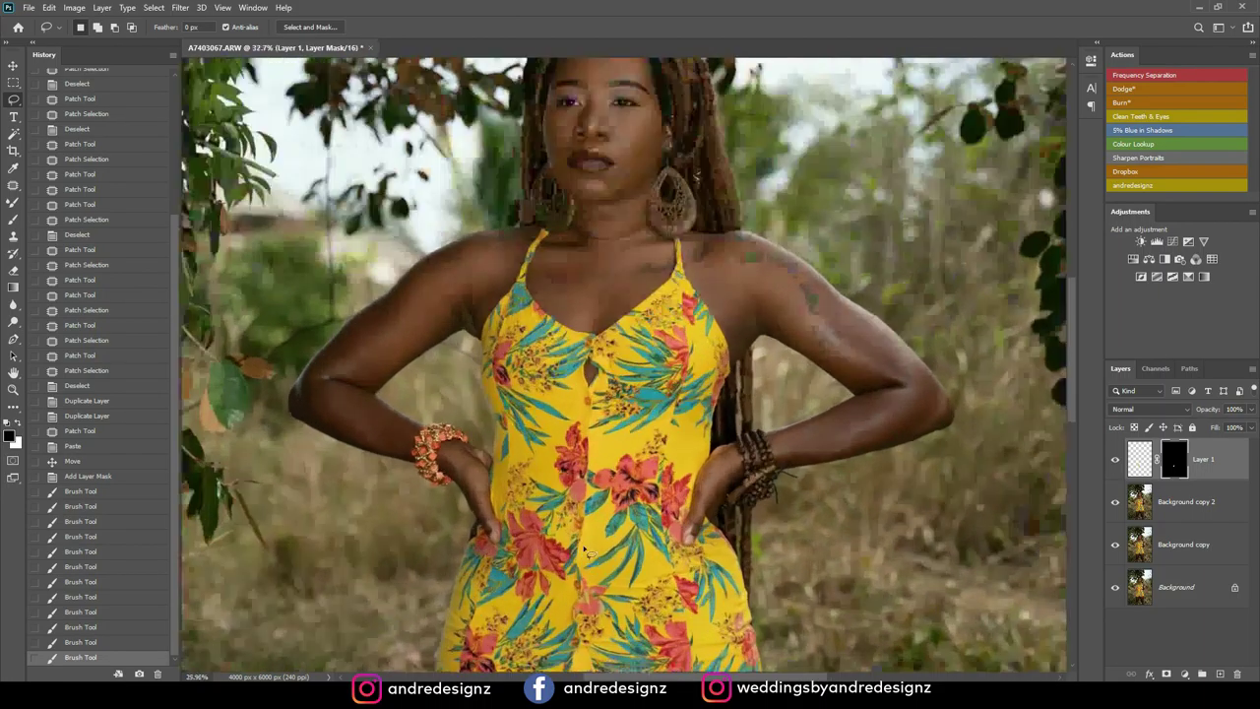
{"action": "scroll", "coordinate": [584, 581], "scroll_direction": "down", "scroll_amount": 3}
{"action": "scroll", "coordinate": [587, 585], "scroll_direction": "down", "scroll_amount": 1}
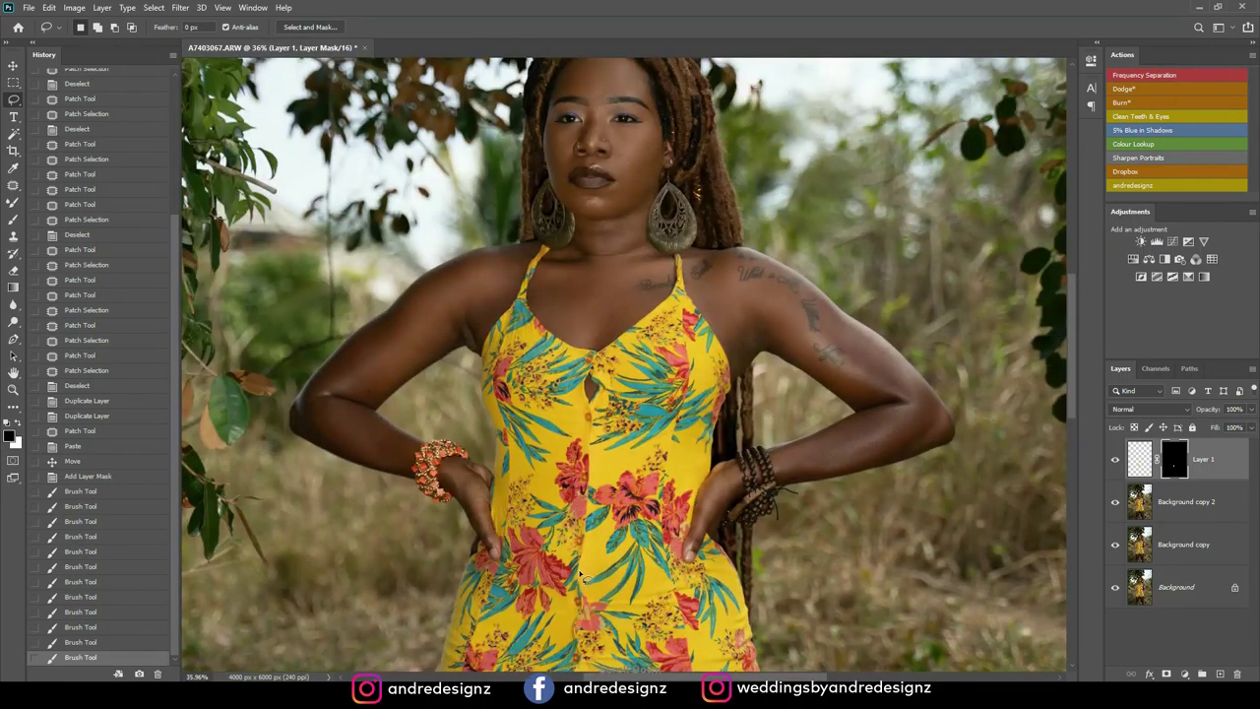
{"action": "left_click_drag", "start_coordinate": [598, 581], "coordinate": [595, 559]}
{"action": "key", "text": "ctrl"}
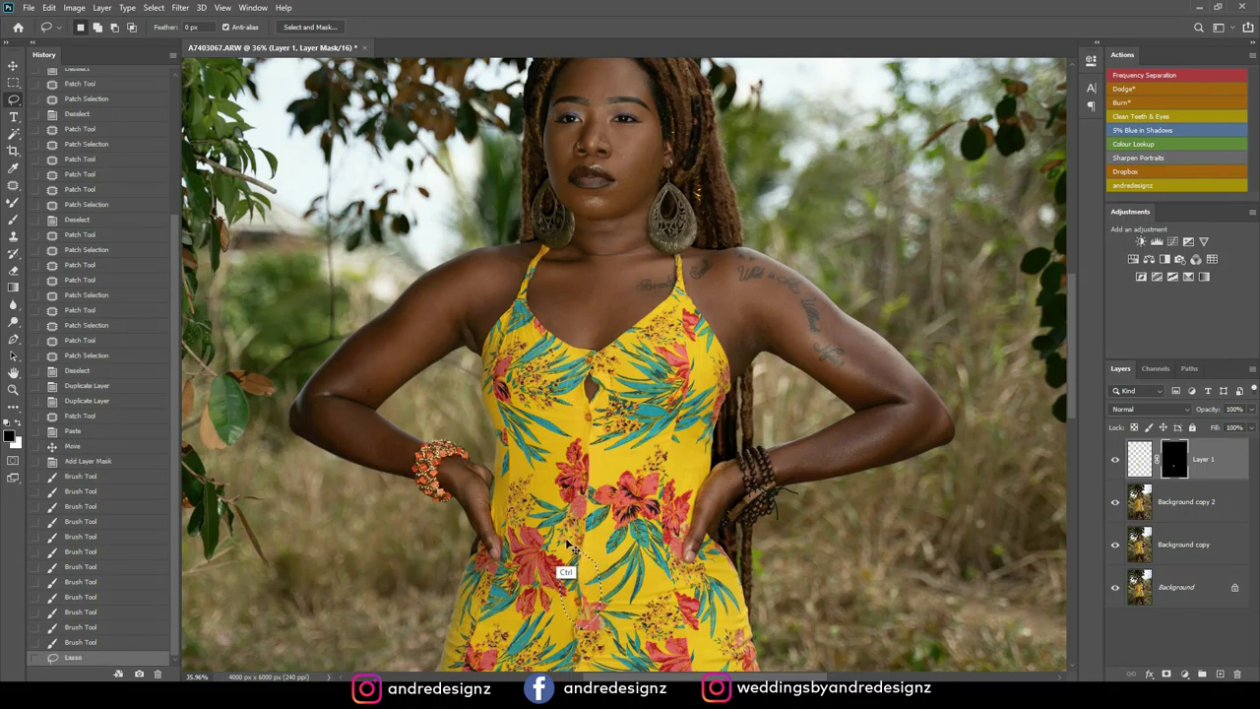
{"action": "key", "text": "ctrl+c"}
{"action": "key", "text": "ctrl+v"}
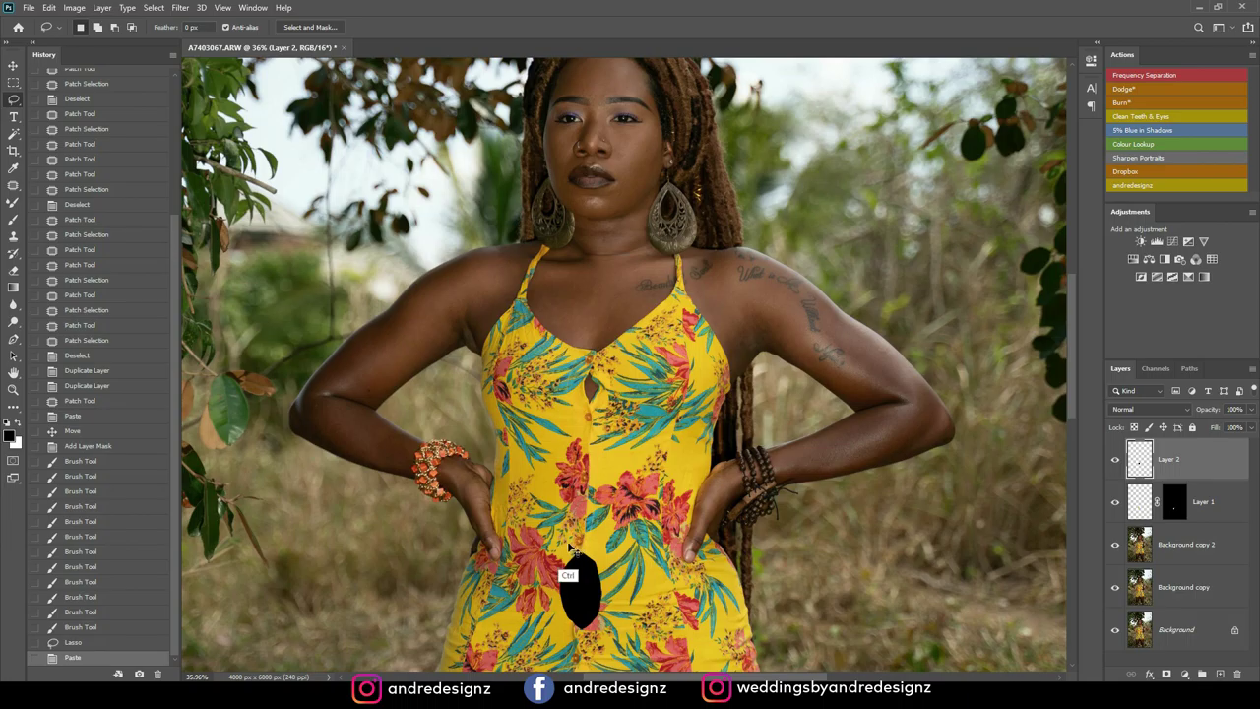
{"action": "key", "text": "ctrl+z"}
Copy the outlined fabric from Background copy 2 to a new layer and move it up over the gap between the bust buttons
{"action": "left_click", "coordinate": [1180, 516]}
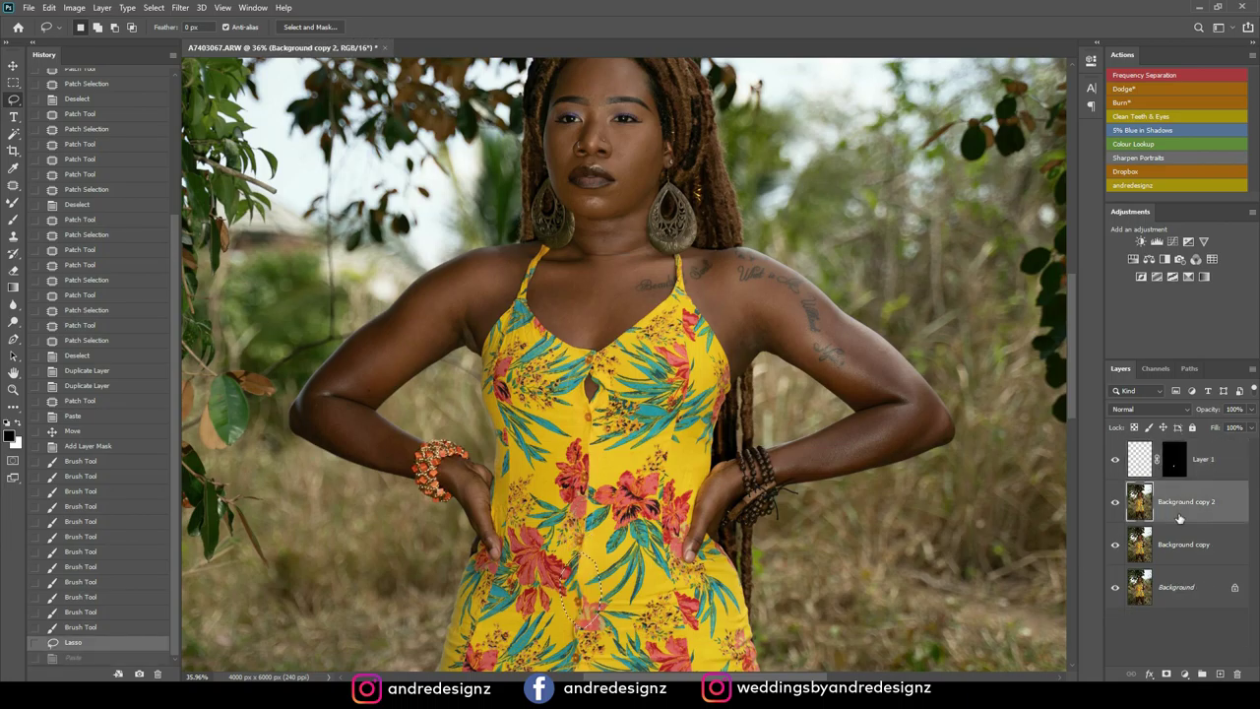
{"action": "key", "text": "ctrl+c"}
{"action": "key", "text": "ctrl+v"}
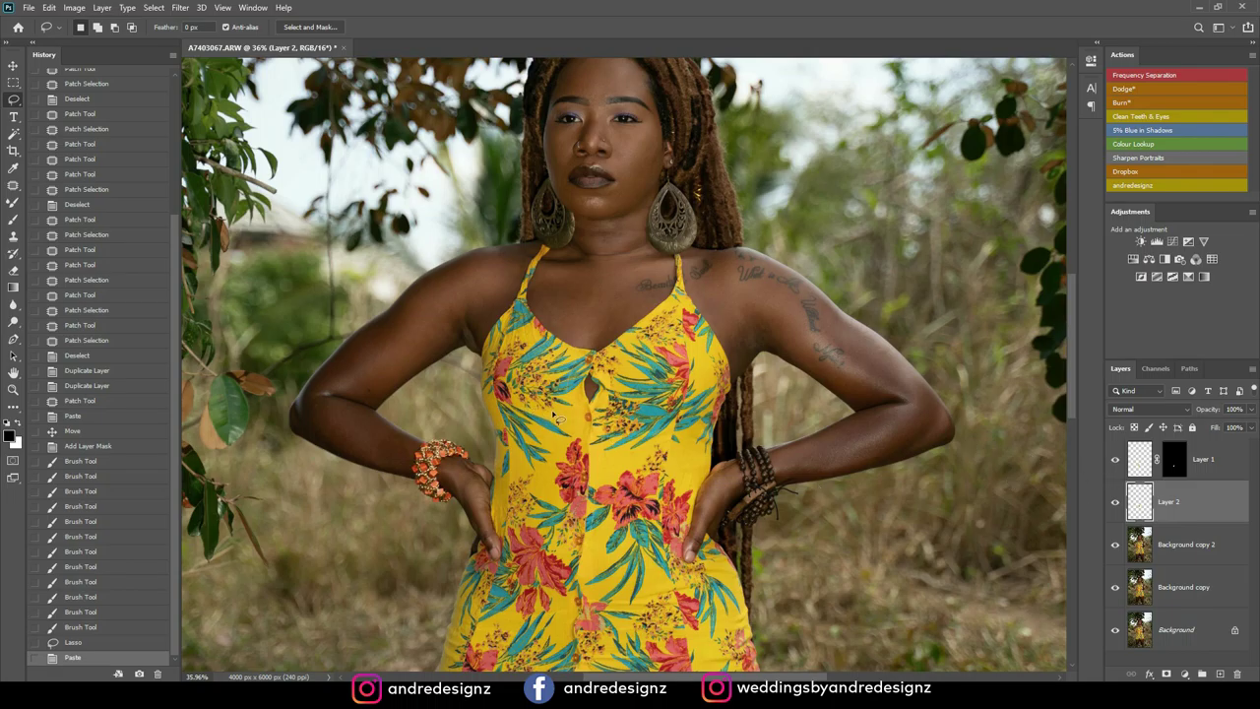
{"action": "key", "text": "v"}
{"action": "left_click_drag", "start_coordinate": [597, 521], "coordinate": [602, 325]}
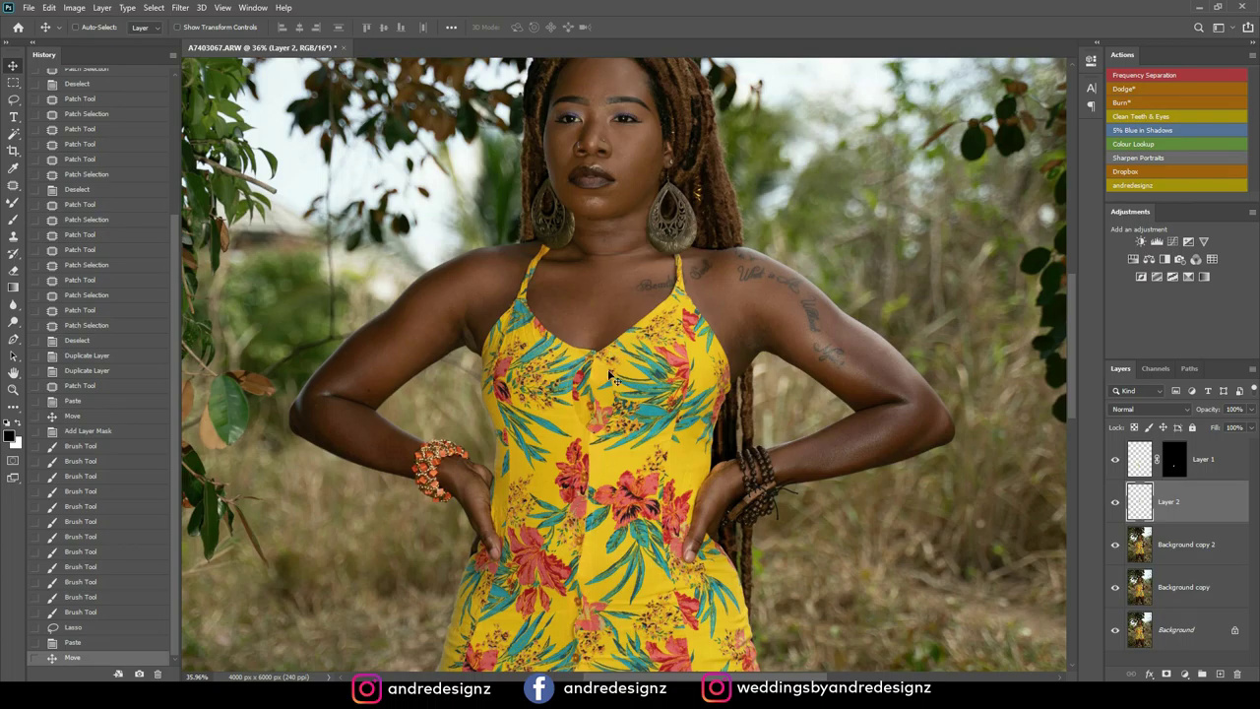
Add a black layer mask to Layer 2 and try to paint the fabric patch in over the bust gap
{"action": "scroll", "coordinate": [603, 399], "scroll_direction": "up", "scroll_amount": 5}
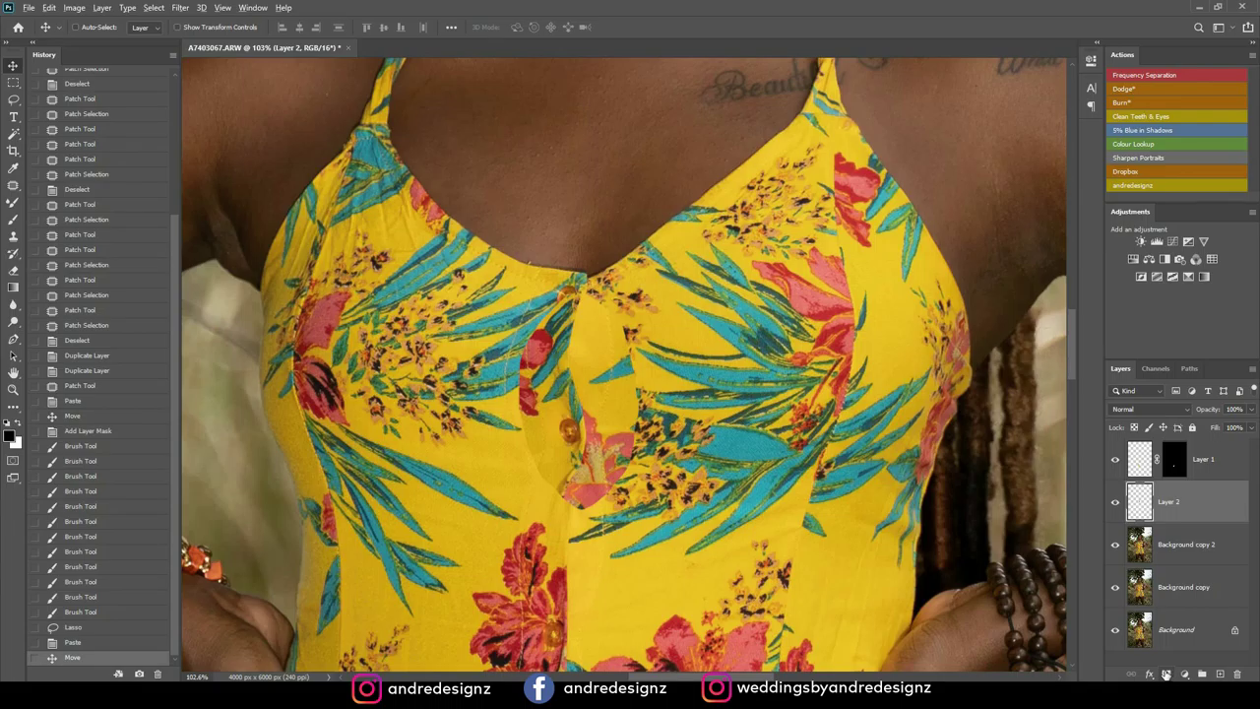
{"action": "left_click", "coordinate": [1166, 676], "text": "alt"}
{"action": "key", "text": "b"}
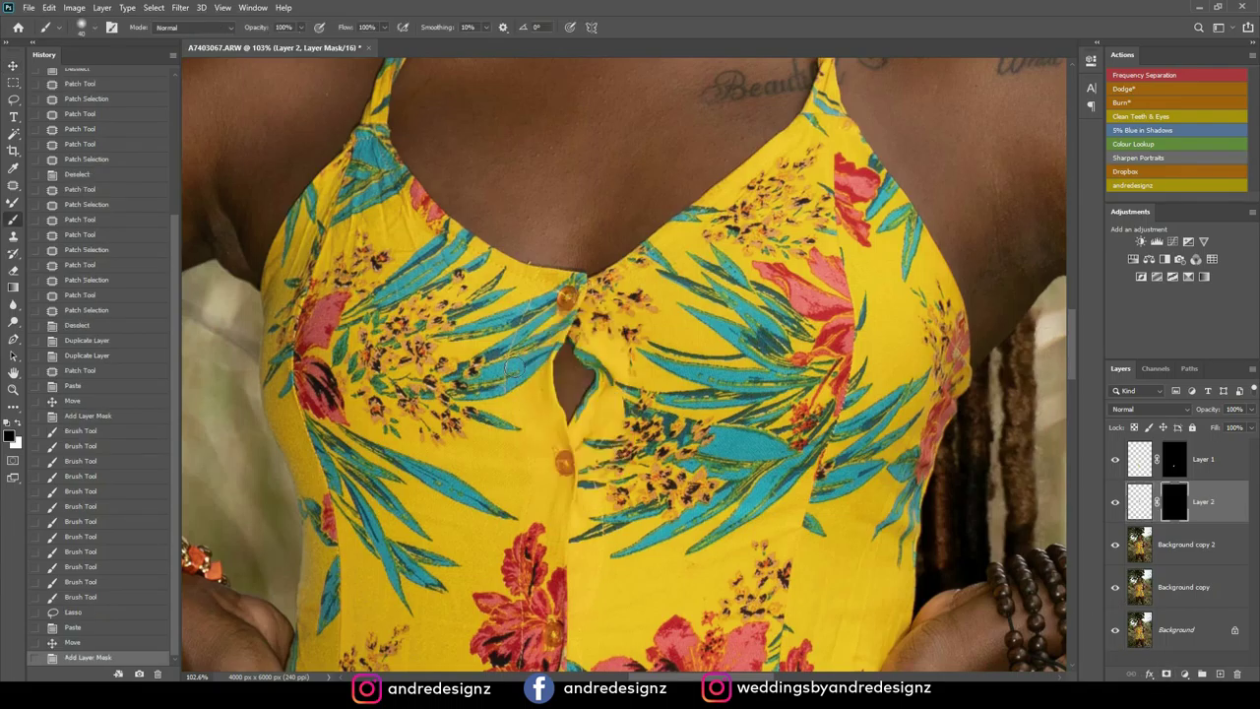
{"action": "mouse_move", "coordinate": [577, 352]}
{"action": "left_mouse_down"}
{"action": "mouse_move", "coordinate": [575, 380]}
{"action": "mouse_move", "coordinate": [575, 354]}
{"action": "left_mouse_up"}
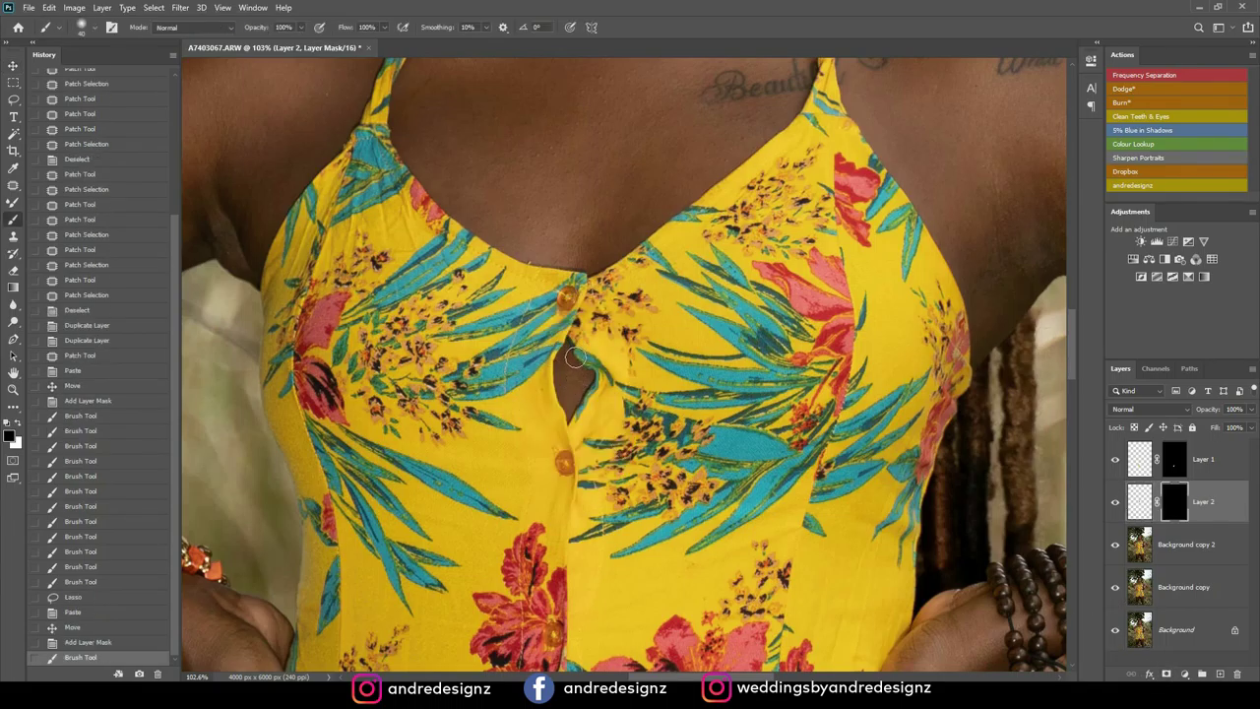
Return to an earlier brush stroke in the history and try painting over the bust gap on Layer 1's mask
{"action": "left_click", "coordinate": [108, 461]}
{"action": "left_click", "coordinate": [21, 427]}
{"action": "left_click_drag", "start_coordinate": [572, 389], "coordinate": [575, 360]}
{"action": "left_click", "coordinate": [1172, 465]}
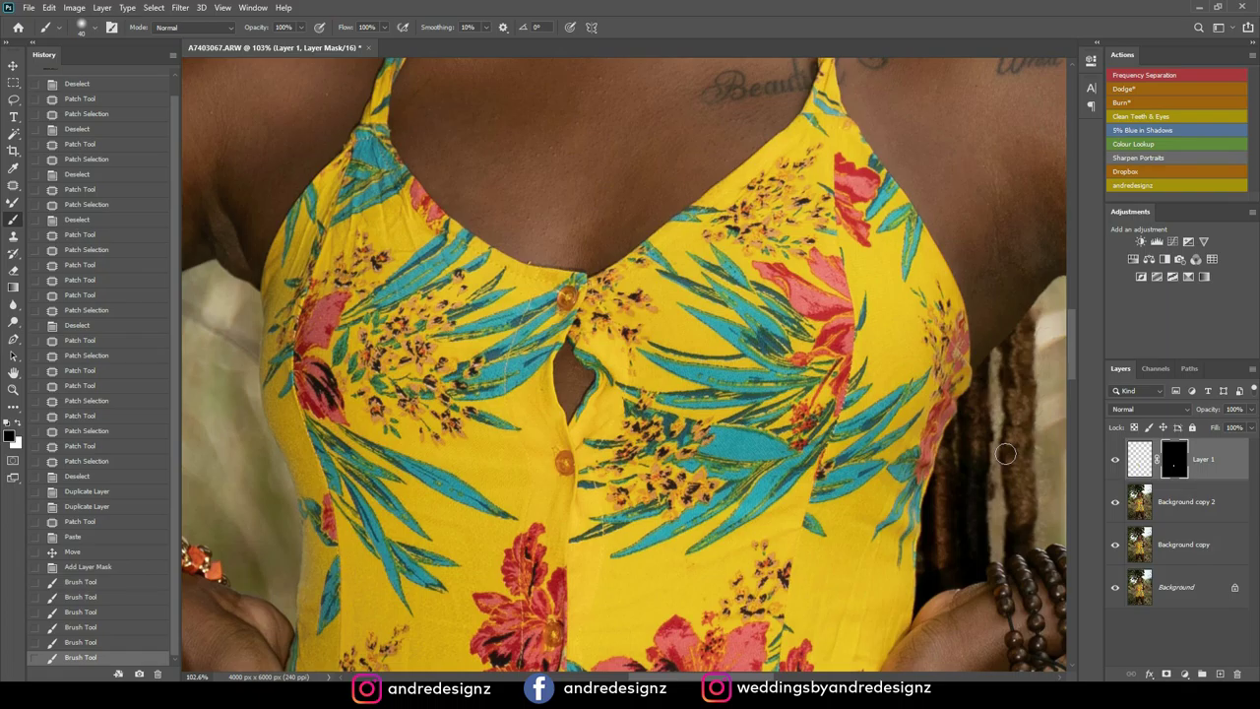
{"action": "left_click_drag", "start_coordinate": [576, 401], "coordinate": [567, 414]}
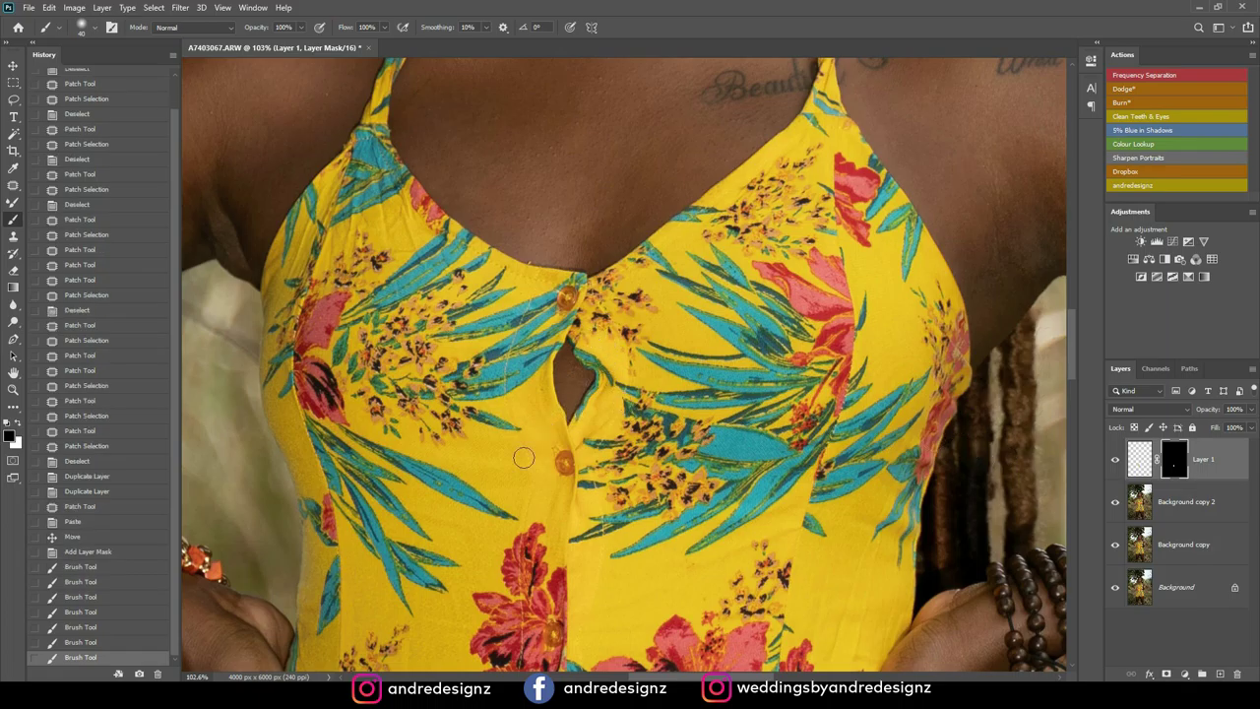
Step through the history states from before the layer duplication to the latest brush stroke to look for the pasted bust patch
{"action": "left_click", "coordinate": [112, 554]}
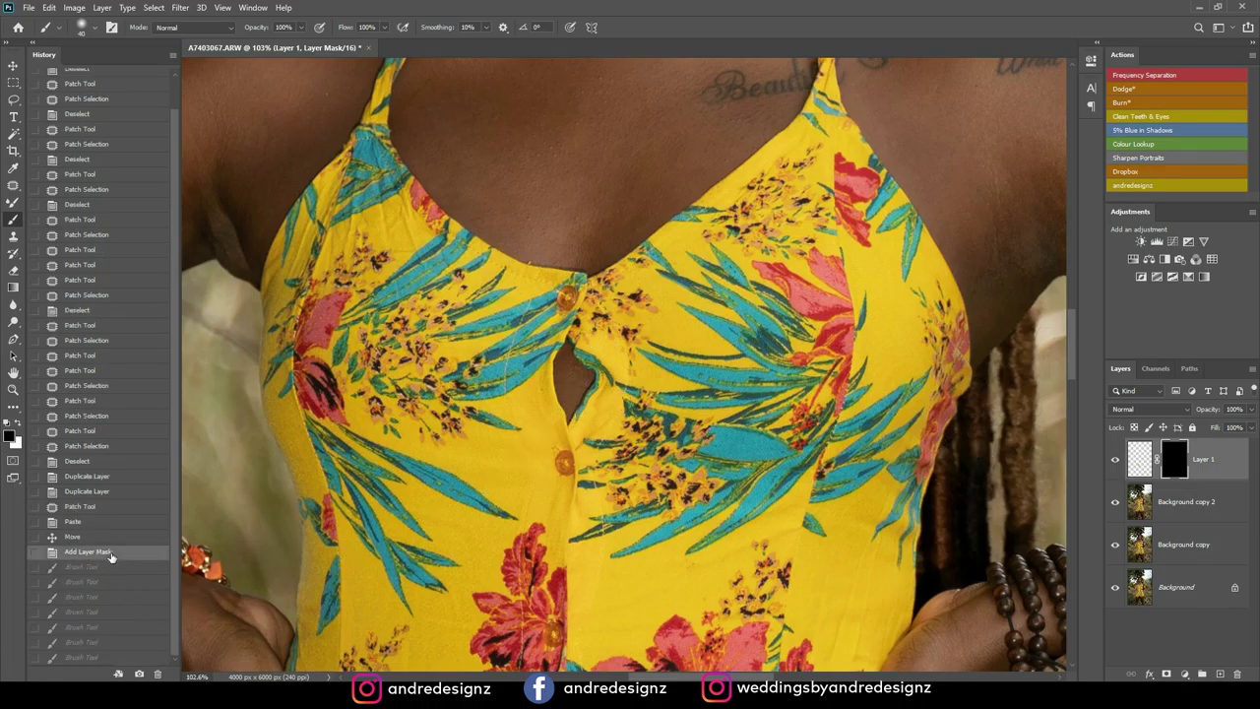
{"action": "left_click", "coordinate": [109, 570]}
{"action": "left_click", "coordinate": [124, 611]}
{"action": "left_click", "coordinate": [131, 627]}
{"action": "left_click", "coordinate": [135, 642]}
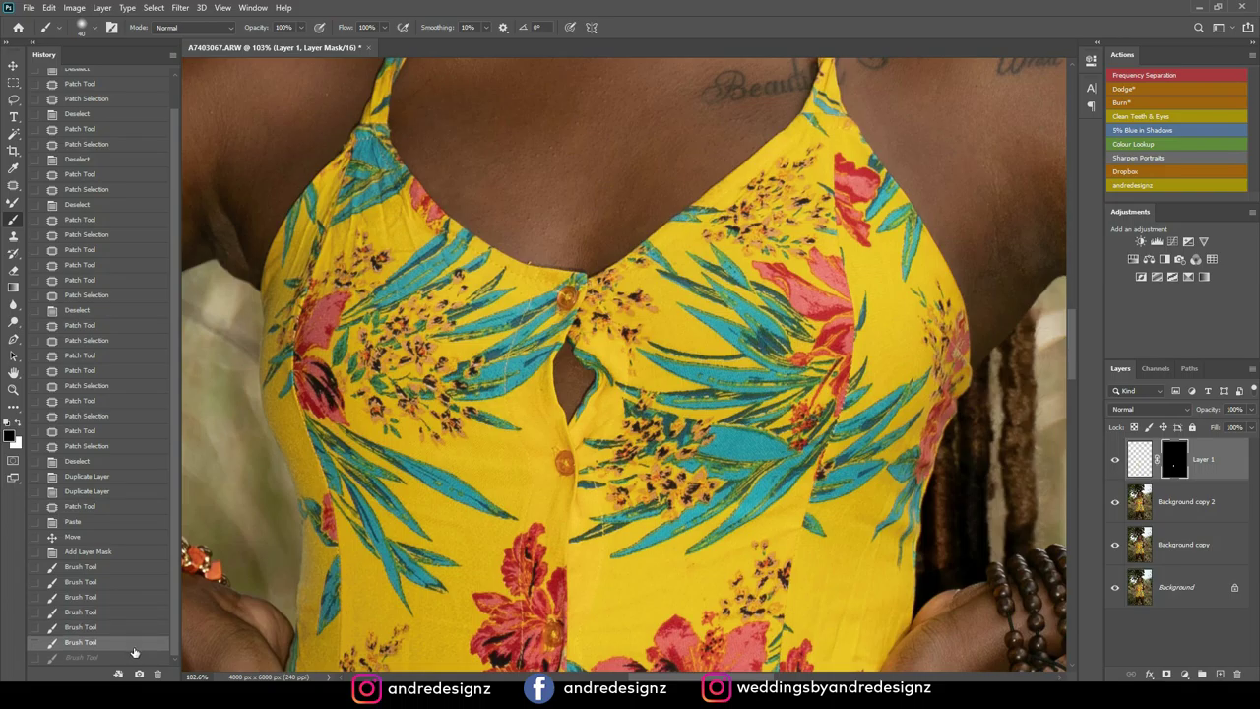
{"action": "left_click", "coordinate": [132, 657]}
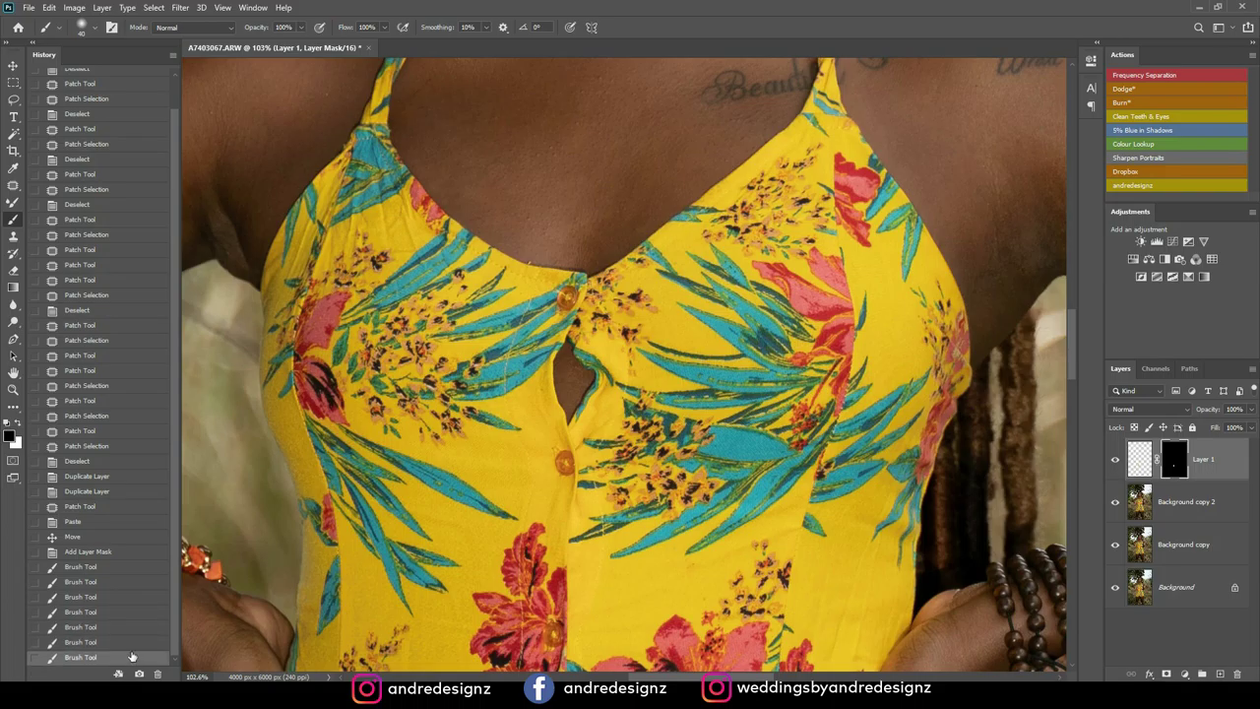
{"action": "left_click", "coordinate": [112, 537]}
{"action": "left_click", "coordinate": [120, 490]}
{"action": "left_click", "coordinate": [128, 462]}
{"action": "left_click", "coordinate": [130, 538]}
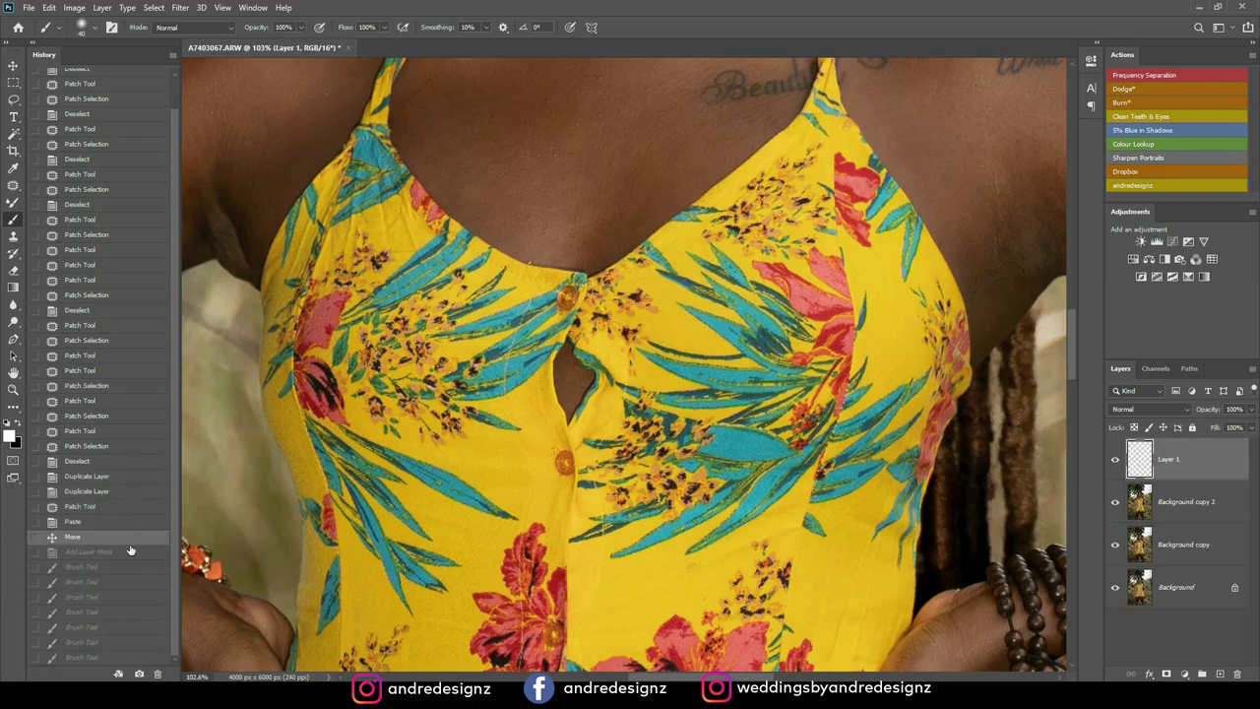
{"action": "left_click", "coordinate": [135, 568]}
{"action": "left_click", "coordinate": [132, 596]}
{"action": "left_click", "coordinate": [134, 612]}
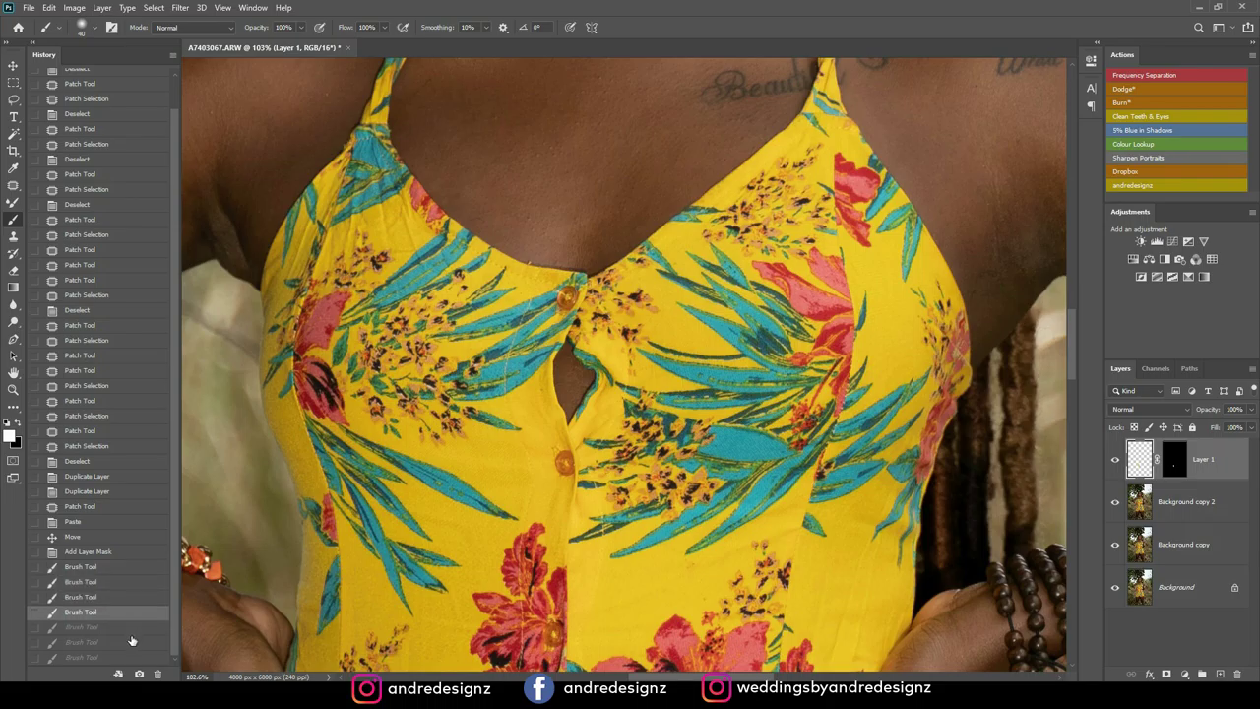
{"action": "left_click", "coordinate": [129, 643]}
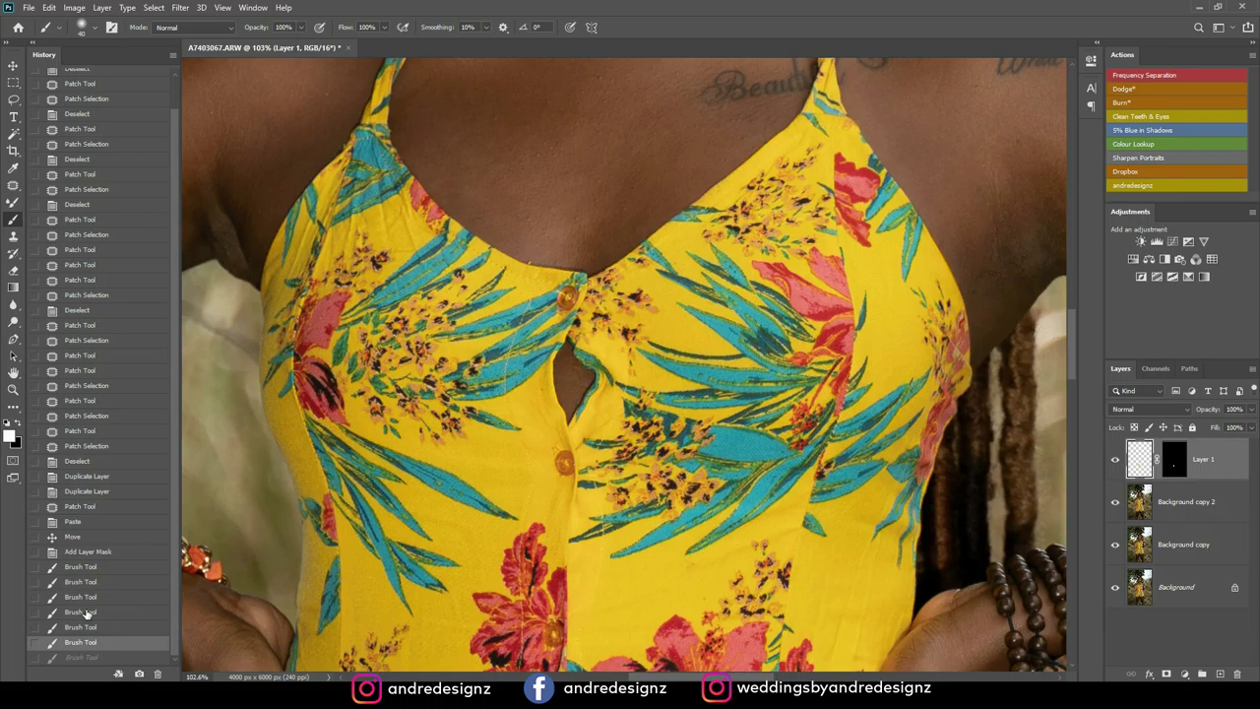
{"action": "left_click", "coordinate": [94, 658]}
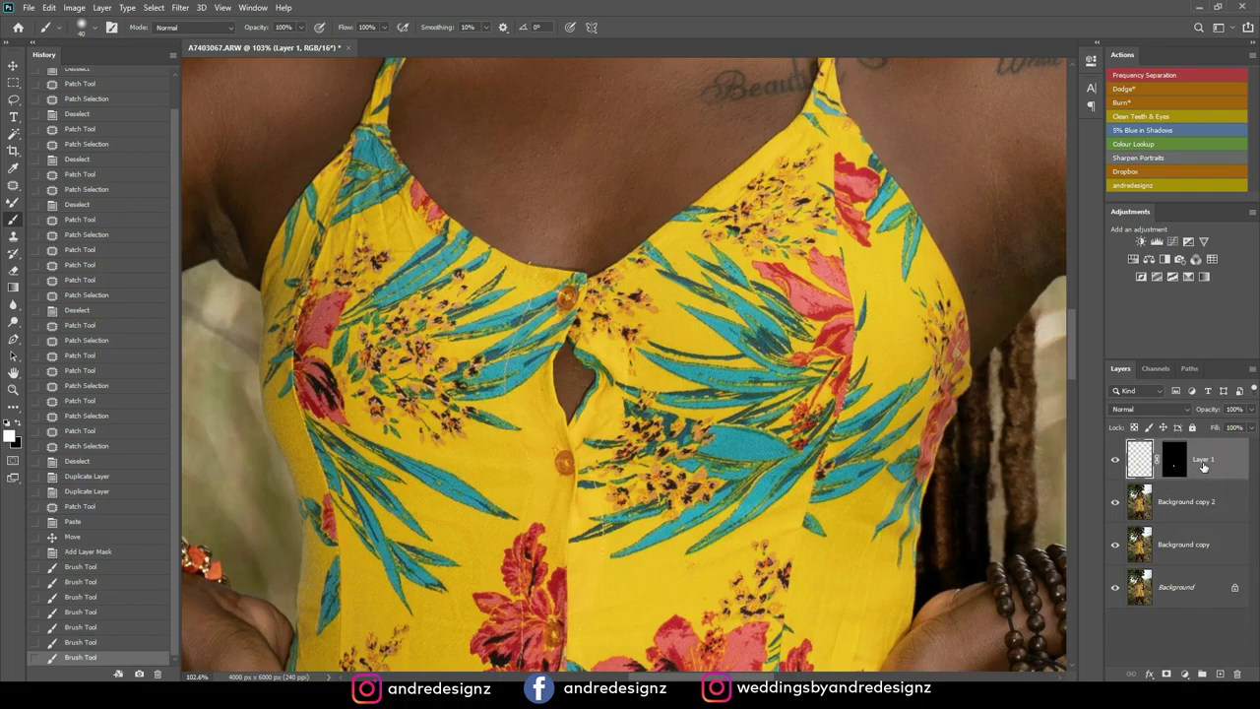
Stamp the visible layers into a new layer and outline the strip of fabric between the dress's lower buttons with the Lasso tool
{"action": "key", "text": "ctrl+shift+alt+e"}
{"action": "scroll", "coordinate": [577, 360], "scroll_direction": "down", "scroll_amount": 2}
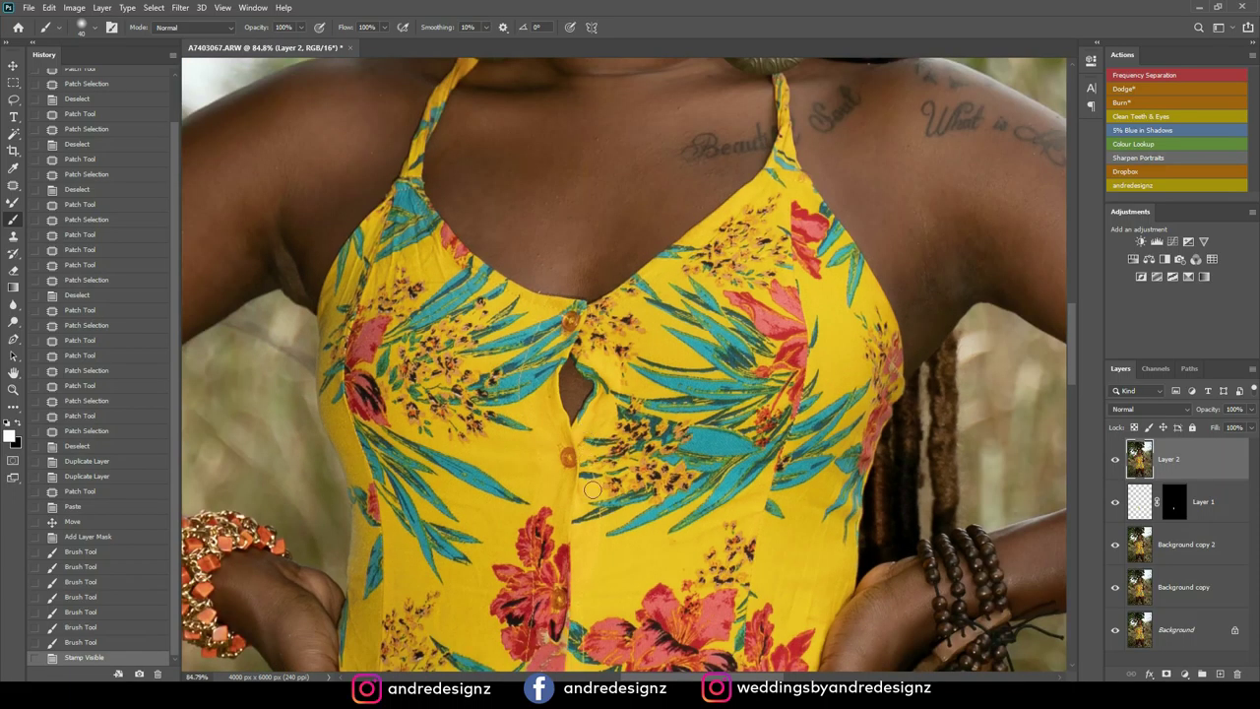
{"action": "left_click_drag", "start_coordinate": [593, 490], "coordinate": [583, 298]}
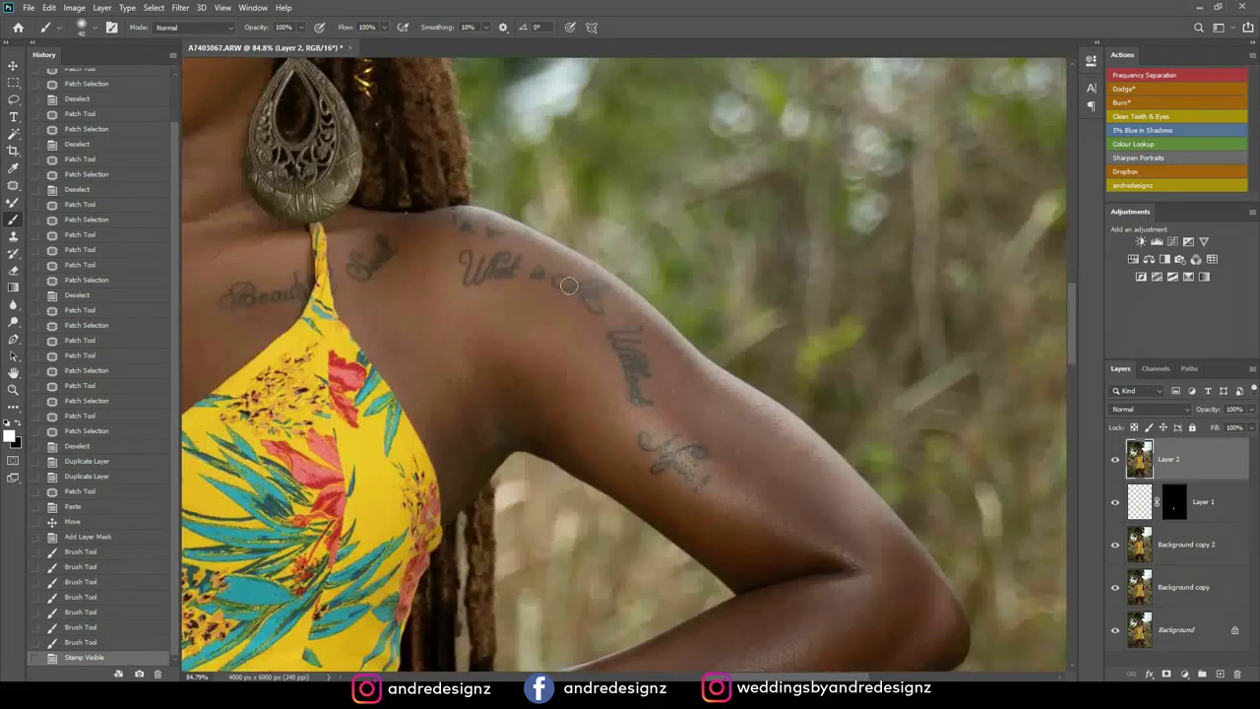
{"action": "key", "text": "l"}
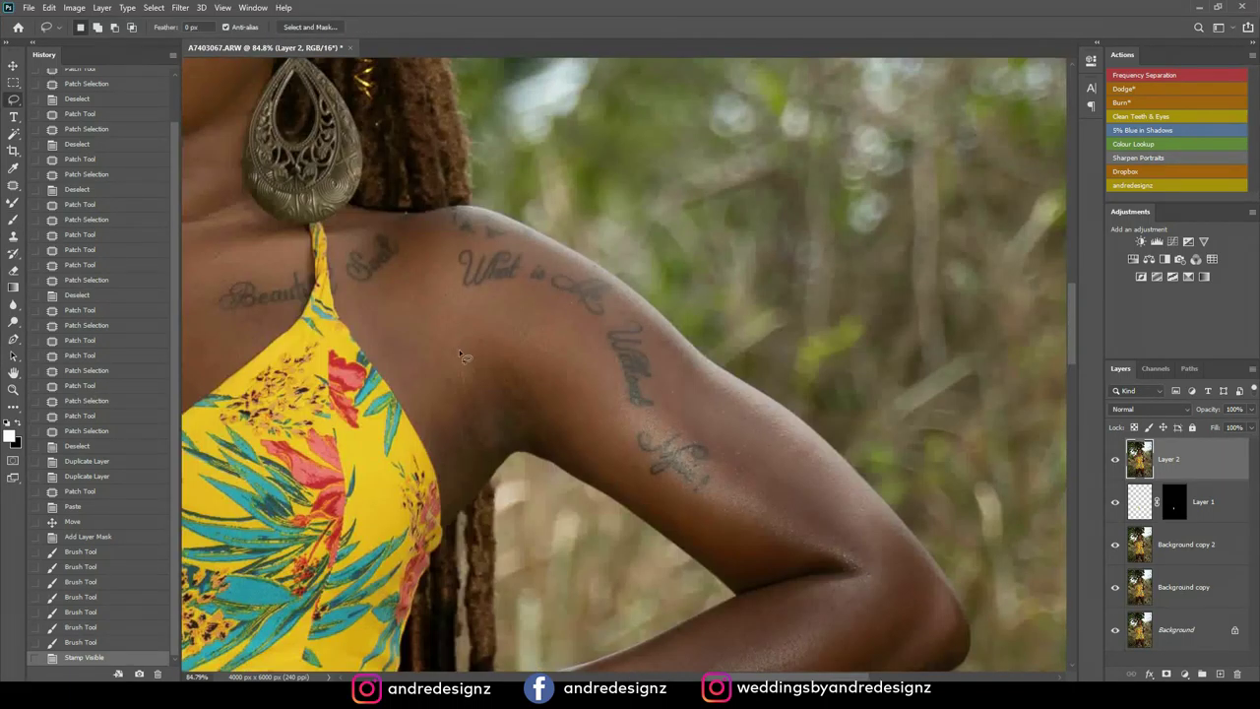
{"action": "left_click_drag", "start_coordinate": [381, 415], "coordinate": [633, 296]}
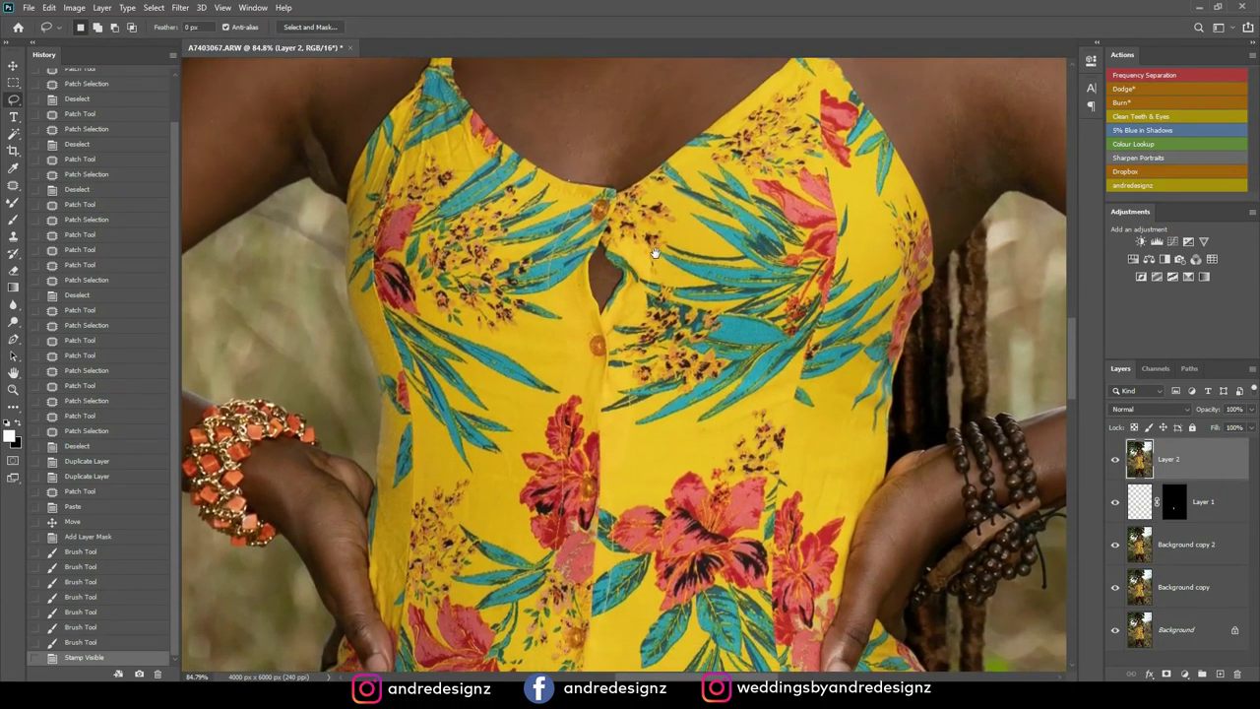
{"action": "left_click_drag", "start_coordinate": [606, 446], "coordinate": [601, 259]}
{"action": "mouse_move", "coordinate": [584, 413]}
{"action": "left_mouse_down"}
{"action": "mouse_move", "coordinate": [511, 444]}
{"action": "mouse_move", "coordinate": [532, 511]}
{"action": "mouse_move", "coordinate": [588, 507]}
{"action": "mouse_move", "coordinate": [594, 427]}
{"action": "mouse_move", "coordinate": [581, 389]}
{"action": "mouse_move", "coordinate": [507, 400]}
{"action": "mouse_move", "coordinate": [515, 496]}
{"action": "mouse_move", "coordinate": [544, 554]}
{"action": "mouse_move", "coordinate": [591, 470]}
{"action": "mouse_move", "coordinate": [589, 411]}
{"action": "left_mouse_up"}
{"action": "key", "text": "ctrl+d"}
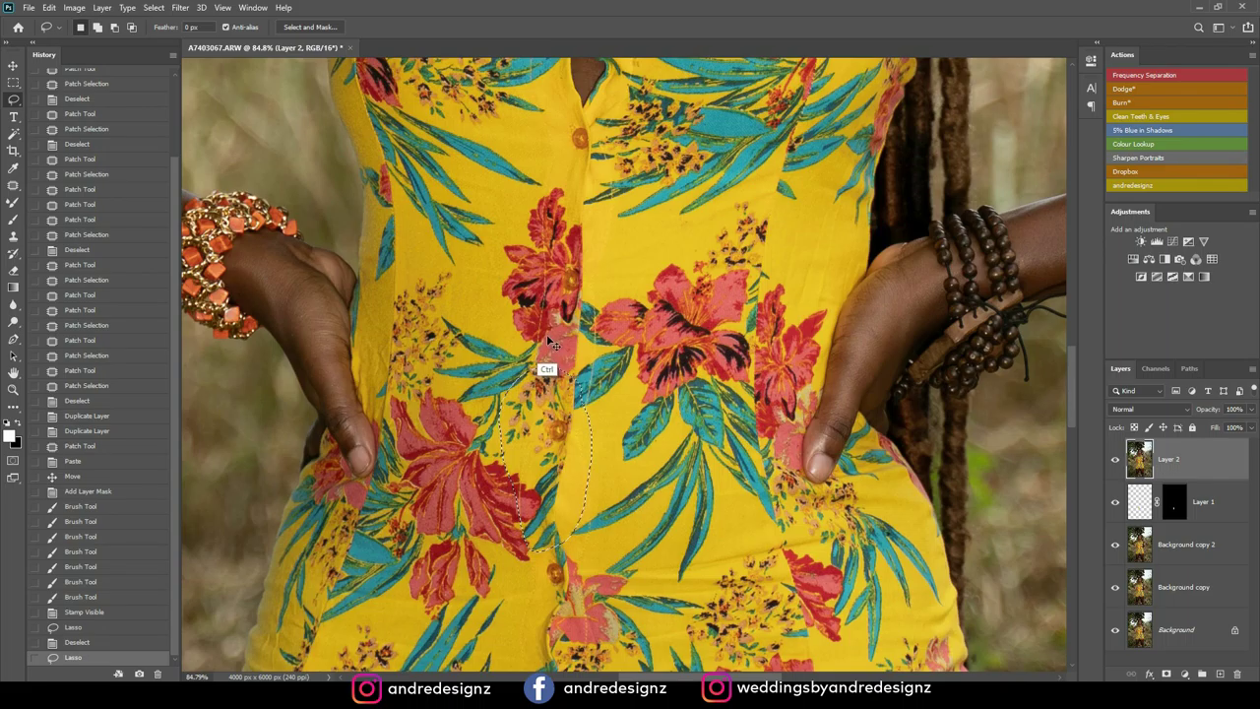
Copy the outlined fabric to a new layer and move it up over the gap between the bust buttons
{"action": "key", "text": "ctrl+c"}
{"action": "key", "text": "ctrl+v"}
{"action": "left_click_drag", "start_coordinate": [649, 252], "coordinate": [585, 428]}
{"action": "left_click_drag", "start_coordinate": [516, 592], "coordinate": [547, 568]}
{"action": "key", "text": "ctrl+d"}
{"action": "key", "text": "v"}
{"action": "left_click_drag", "start_coordinate": [511, 640], "coordinate": [540, 229]}
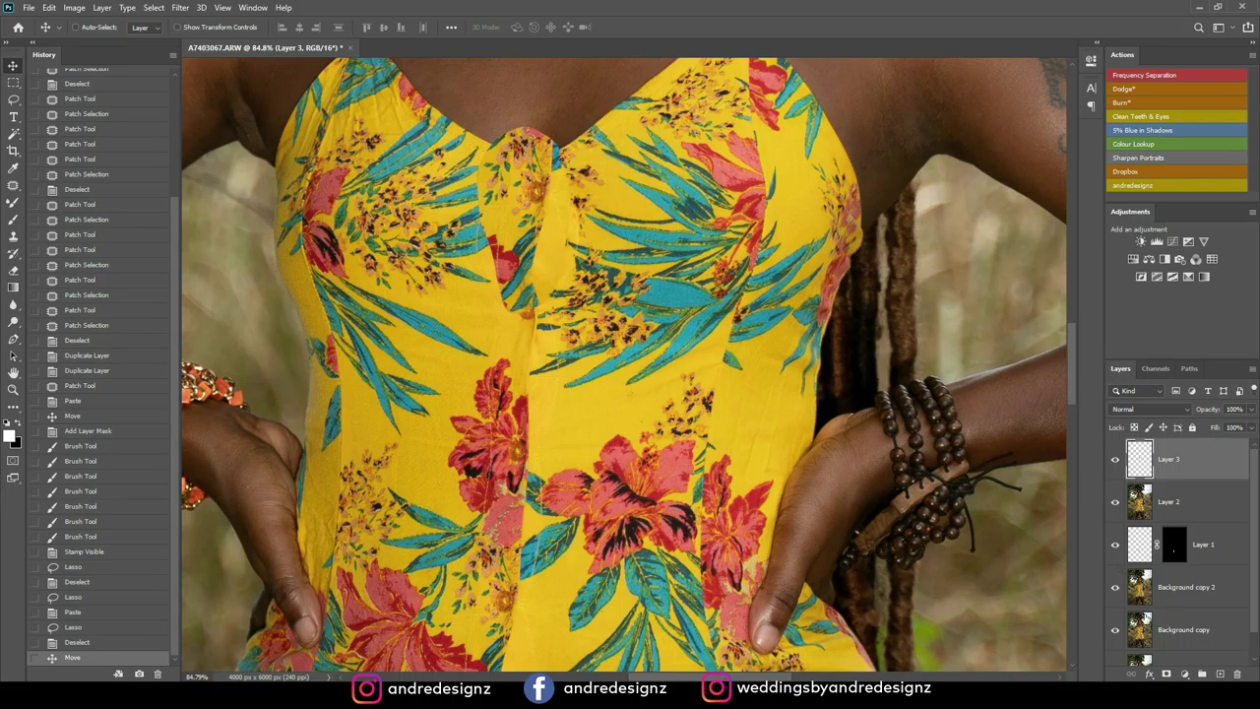
Add a black layer mask to Layer 3 and paint the fabric patch in with white over the bust gap
{"action": "left_click", "coordinate": [1166, 674], "text": "alt"}
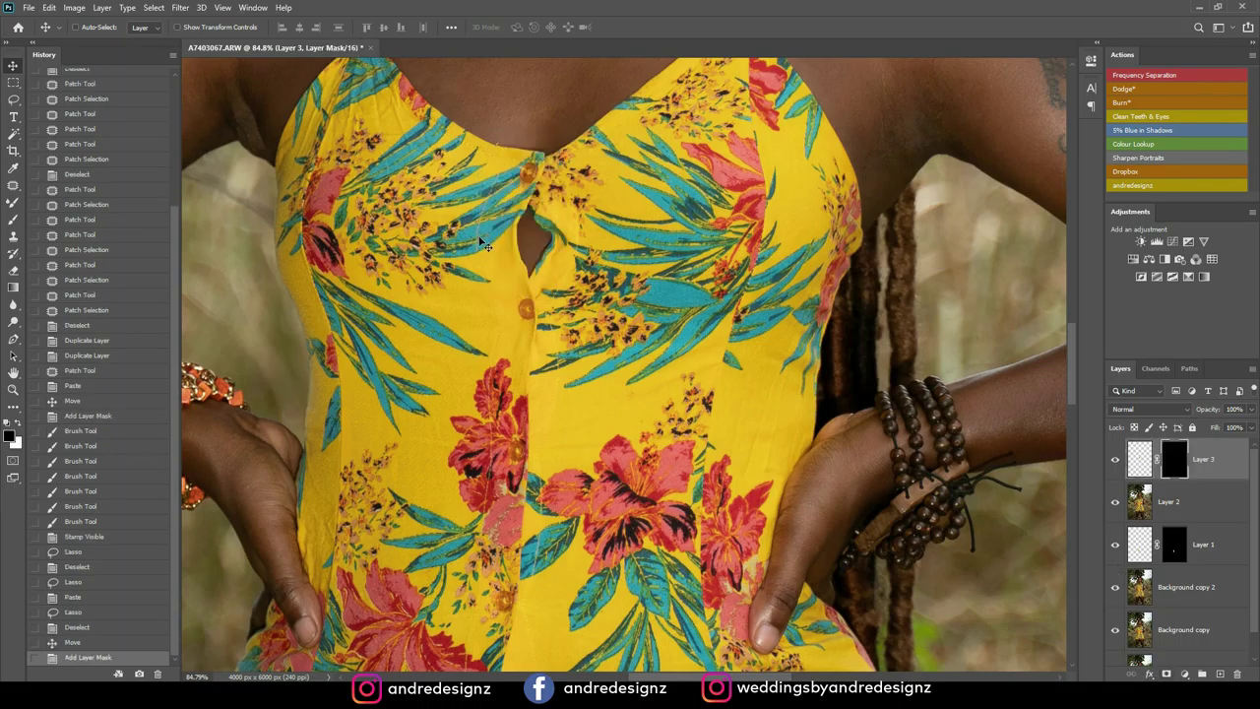
{"action": "left_click", "coordinate": [17, 425]}
{"action": "key", "text": "b"}
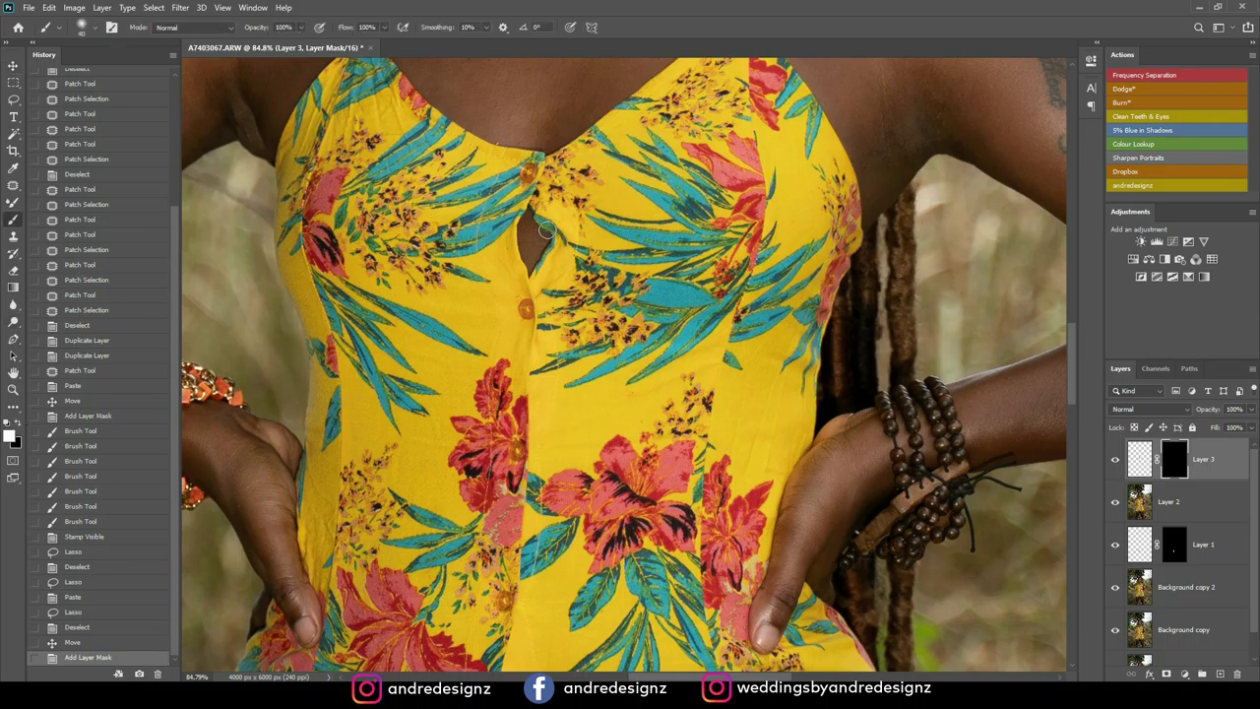
{"action": "mouse_move", "coordinate": [536, 211]}
{"action": "left_mouse_down"}
{"action": "mouse_move", "coordinate": [524, 253]}
{"action": "mouse_move", "coordinate": [549, 241]}
{"action": "mouse_move", "coordinate": [525, 259]}
{"action": "mouse_move", "coordinate": [539, 193]}
{"action": "left_mouse_up"}
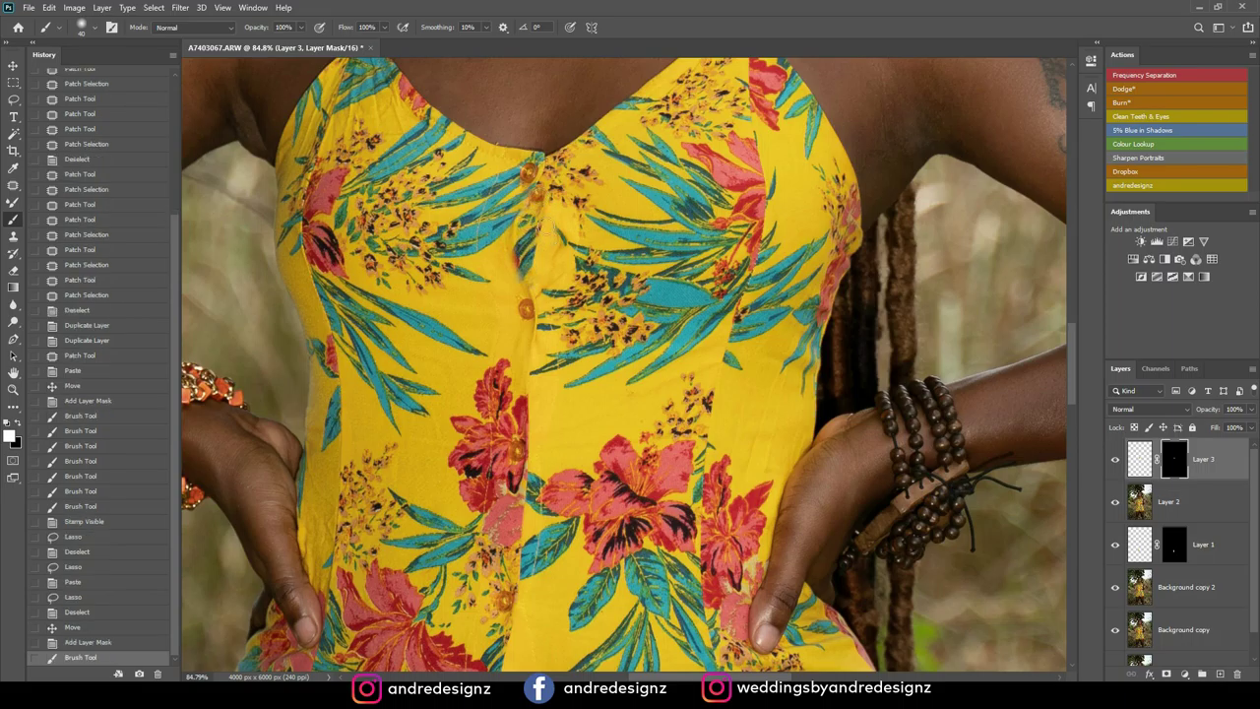
{"action": "mouse_move", "coordinate": [515, 256]}
{"action": "left_mouse_down"}
{"action": "mouse_move", "coordinate": [532, 290]}
{"action": "mouse_move", "coordinate": [547, 266]}
{"action": "mouse_move", "coordinate": [520, 253]}
{"action": "mouse_move", "coordinate": [521, 213]}
{"action": "mouse_move", "coordinate": [531, 279]}
{"action": "mouse_move", "coordinate": [550, 194]}
{"action": "mouse_move", "coordinate": [546, 169]}
{"action": "mouse_move", "coordinate": [530, 206]}
{"action": "mouse_move", "coordinate": [545, 210]}
{"action": "mouse_move", "coordinate": [538, 178]}
{"action": "mouse_move", "coordinate": [522, 200]}
{"action": "mouse_move", "coordinate": [524, 179]}
{"action": "mouse_move", "coordinate": [518, 210]}
{"action": "mouse_move", "coordinate": [556, 201]}
{"action": "left_mouse_up"}
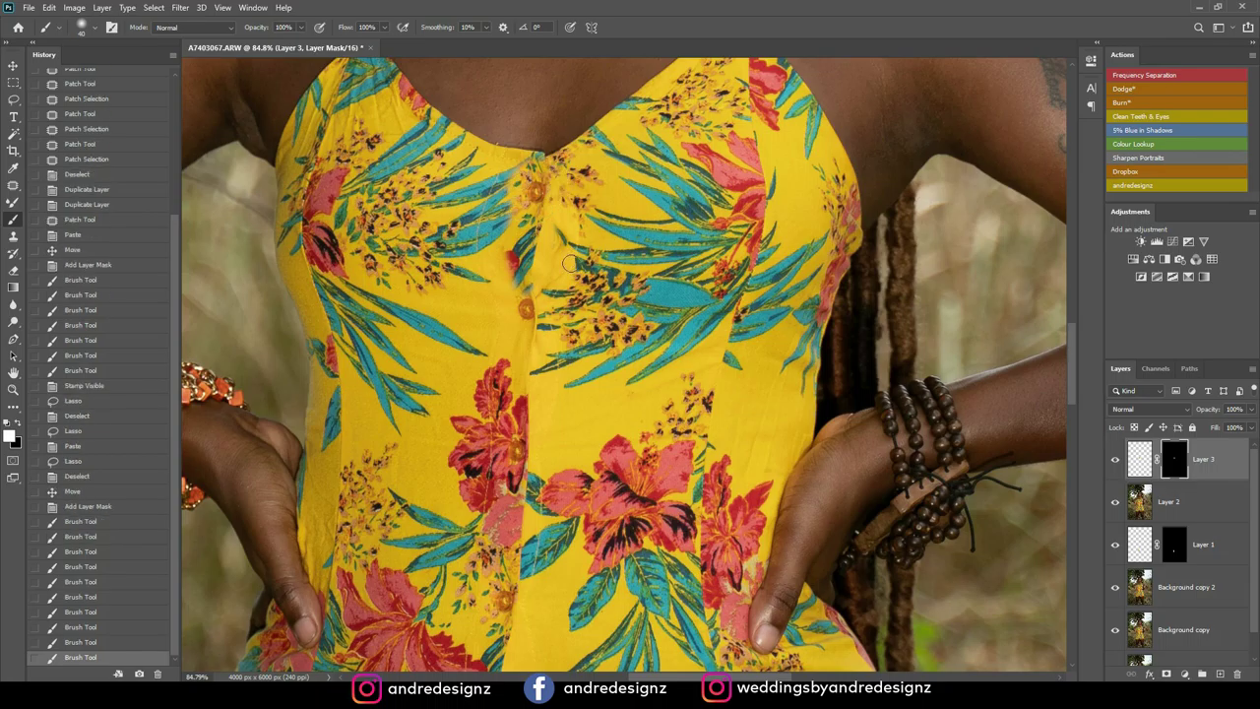
Paint black on Layer 3's mask to hide the stray red petal and excess patch edges around the closed gap
{"action": "scroll", "coordinate": [596, 320], "scroll_direction": "down", "scroll_amount": 12}
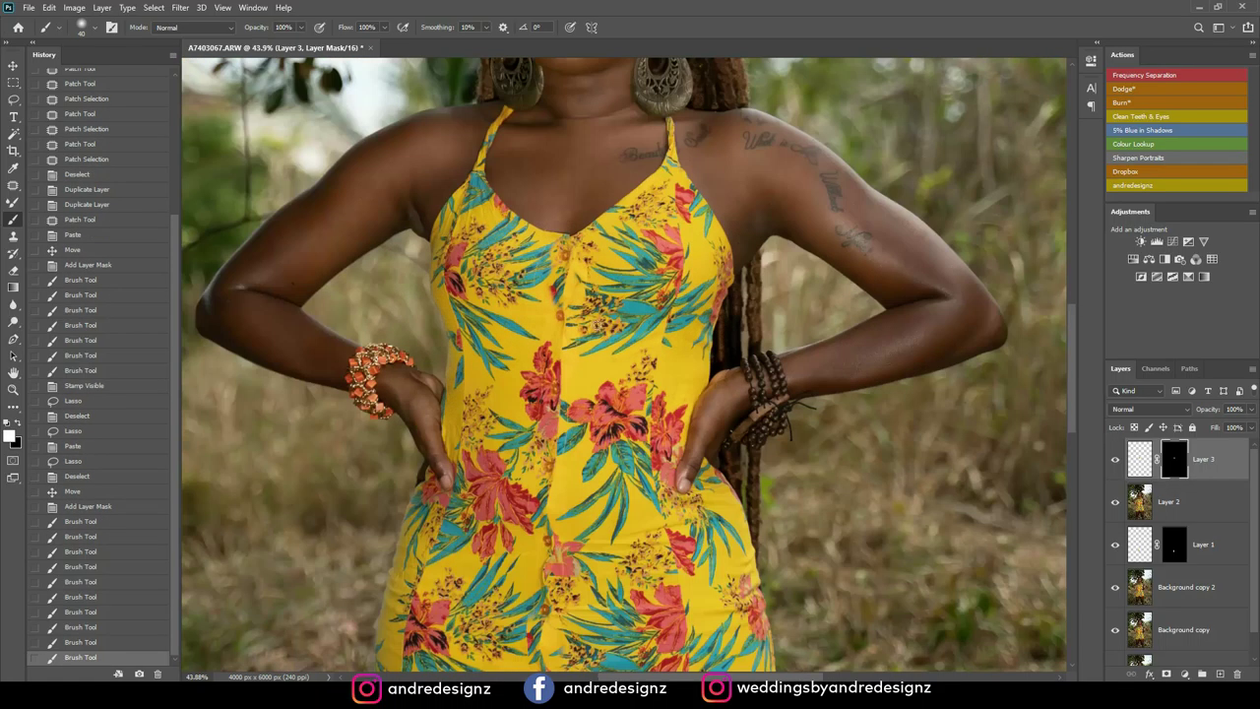
{"action": "scroll", "coordinate": [527, 340], "scroll_direction": "up", "scroll_amount": 5}
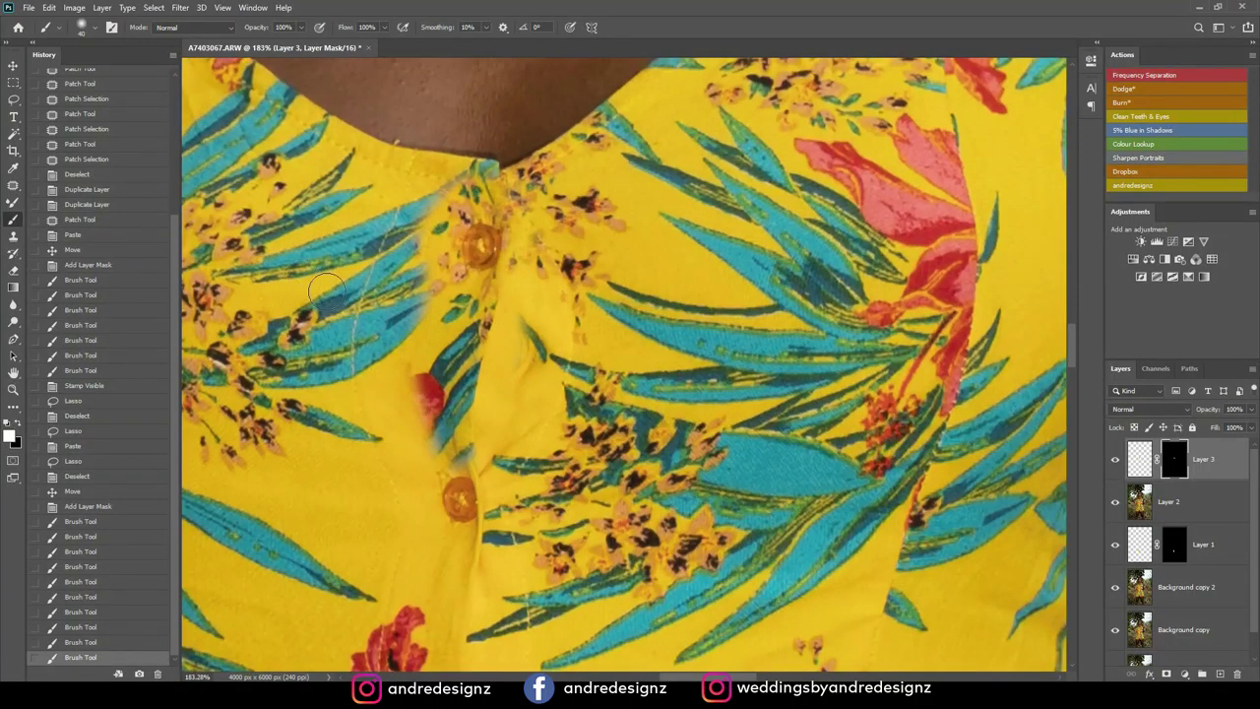
{"action": "key", "text": "x"}
{"action": "mouse_move", "coordinate": [404, 381]}
{"action": "left_mouse_down"}
{"action": "mouse_move", "coordinate": [421, 453]}
{"action": "mouse_move", "coordinate": [390, 268]}
{"action": "left_mouse_up"}
{"action": "mouse_move", "coordinate": [530, 366]}
{"action": "left_mouse_down"}
{"action": "mouse_move", "coordinate": [518, 422]}
{"action": "mouse_move", "coordinate": [534, 297]}
{"action": "left_mouse_up"}
{"action": "key", "text": "ctrl+z"}
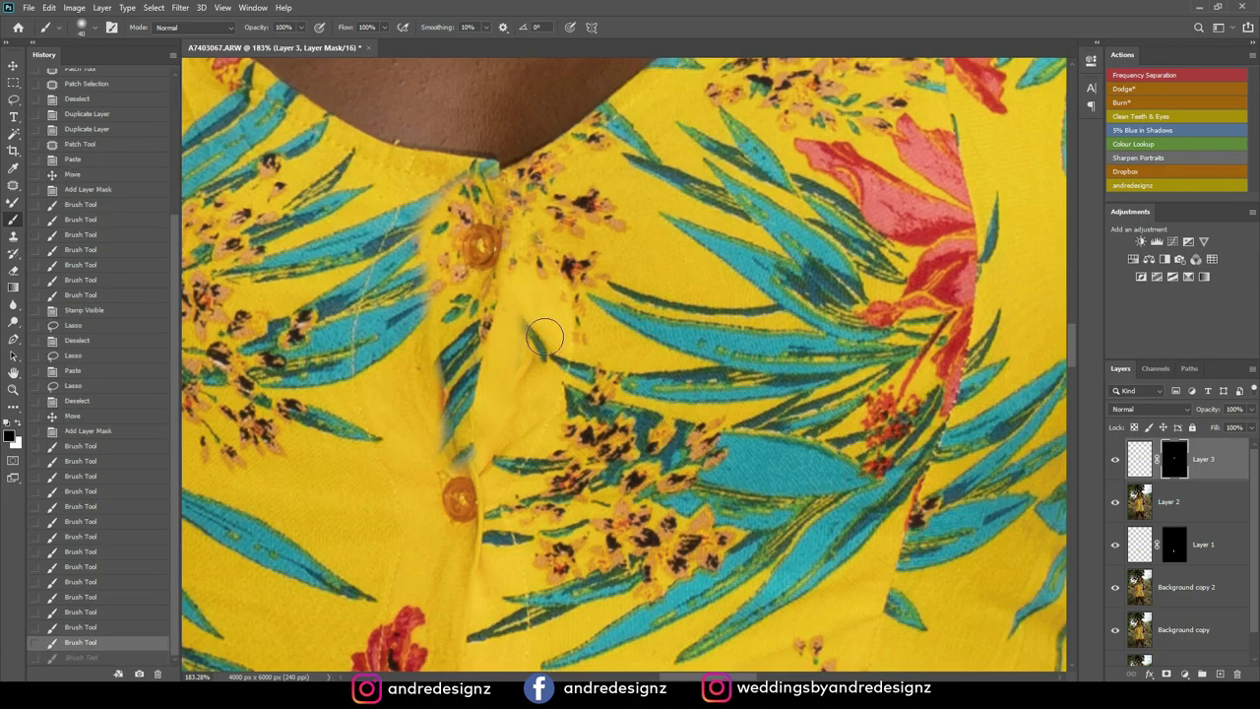
{"action": "left_click", "coordinate": [516, 467]}
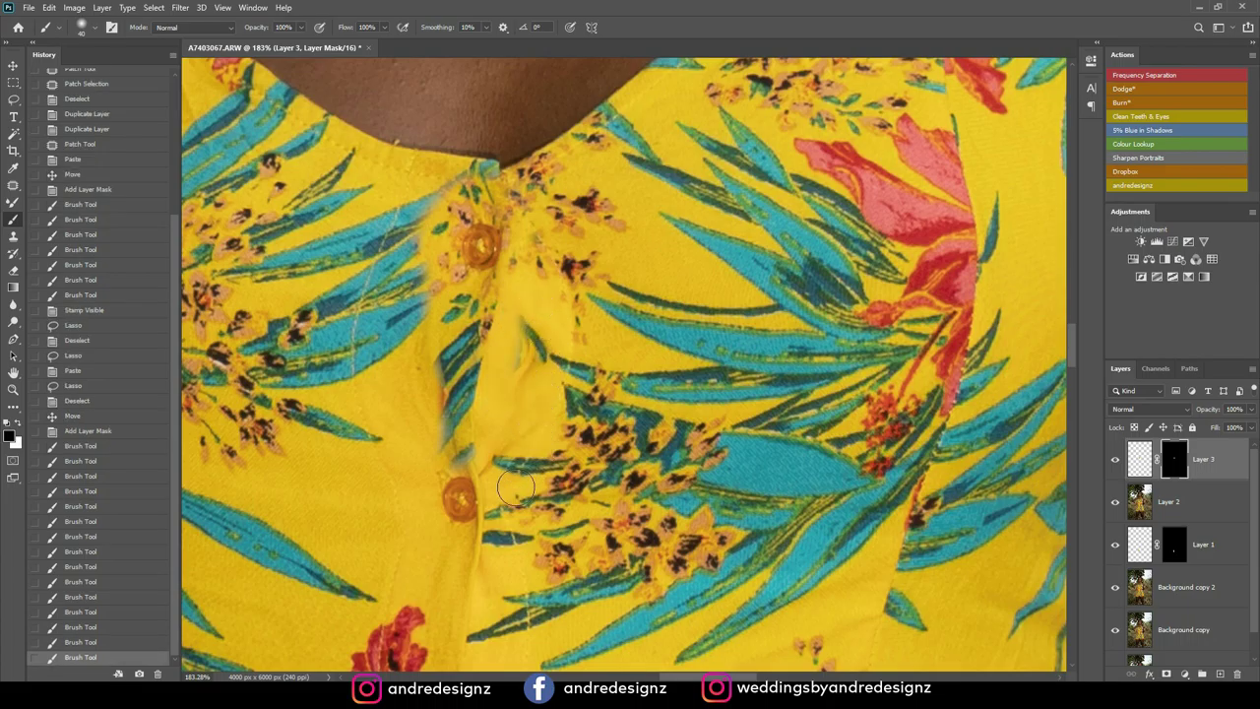
Stamp the visible layers into a new layer above Layer 3 and run the Frequency Separation action with a 6.4-pixel Gaussian Blur
{"action": "key", "text": "ctrl+0"}
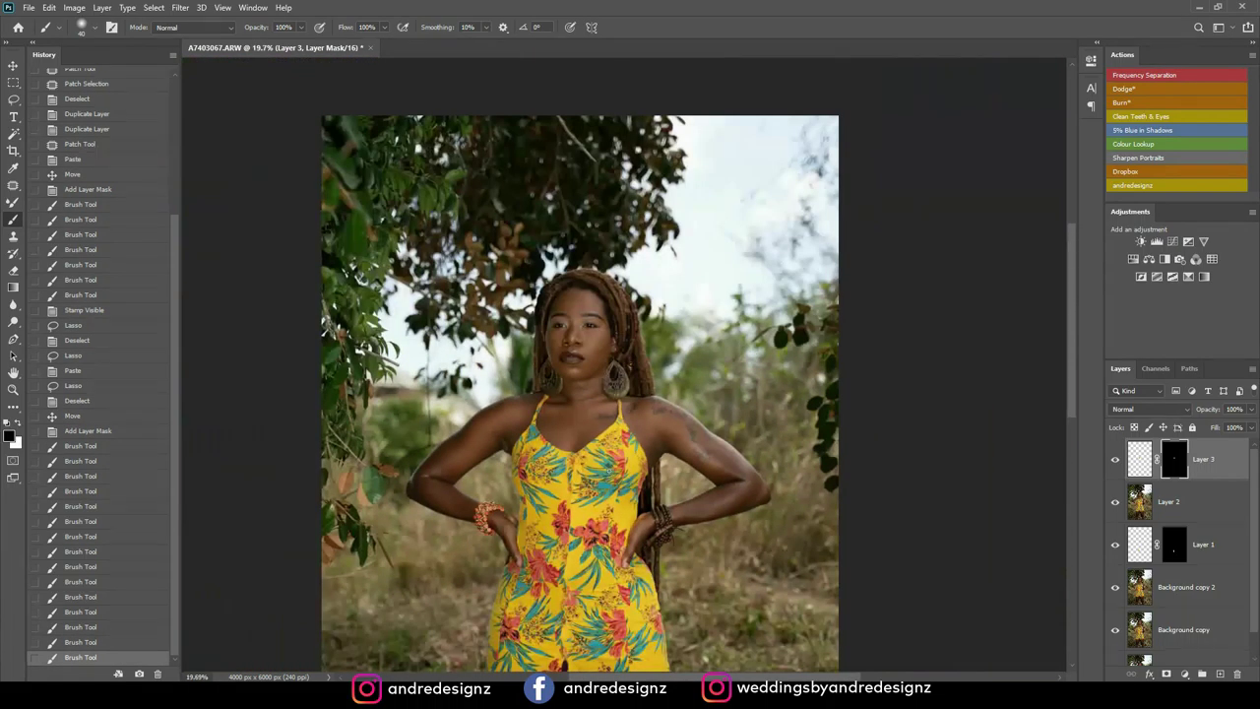
{"action": "scroll", "coordinate": [610, 471], "scroll_direction": "up", "scroll_amount": 5}
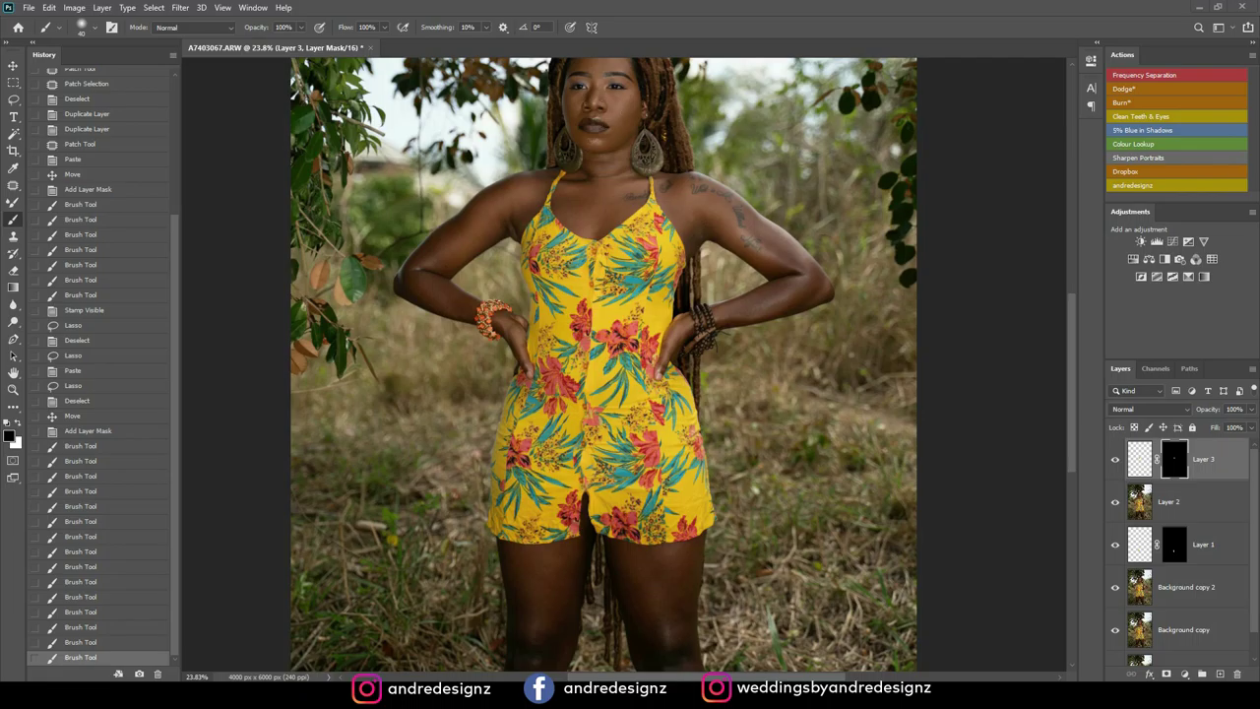
{"action": "left_click", "coordinate": [690, 200]}
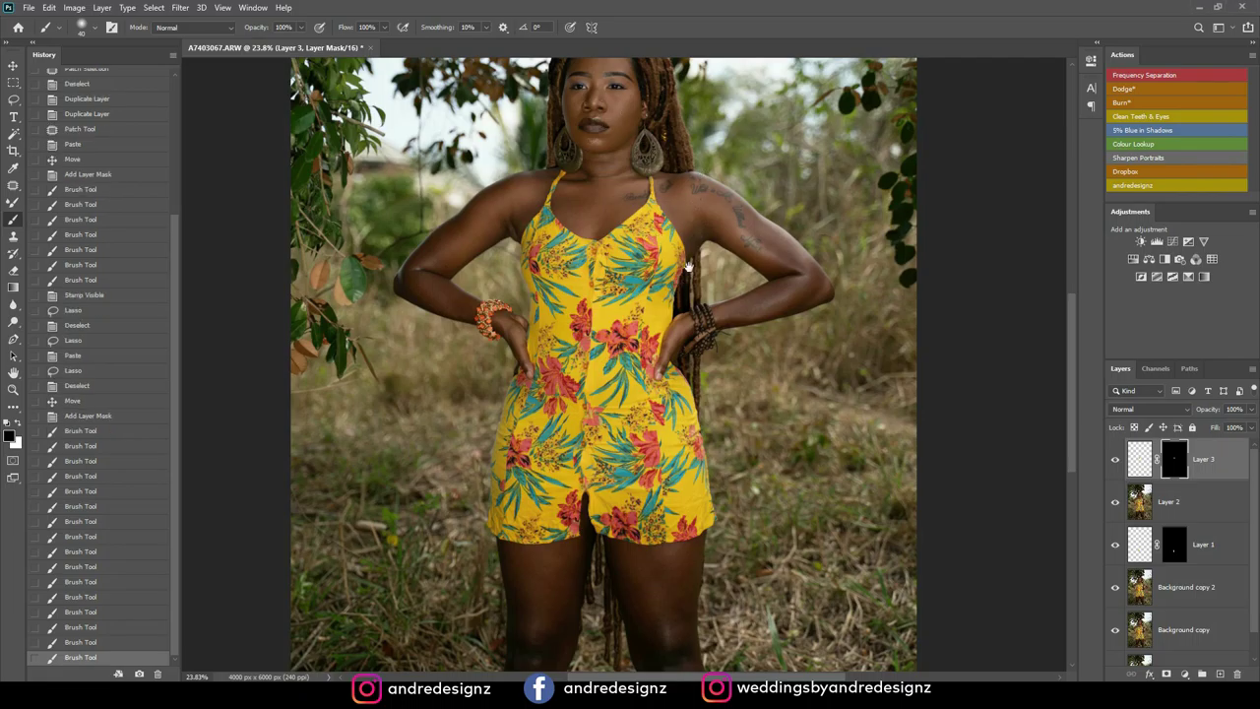
{"action": "left_click_drag", "start_coordinate": [705, 214], "coordinate": [665, 353]}
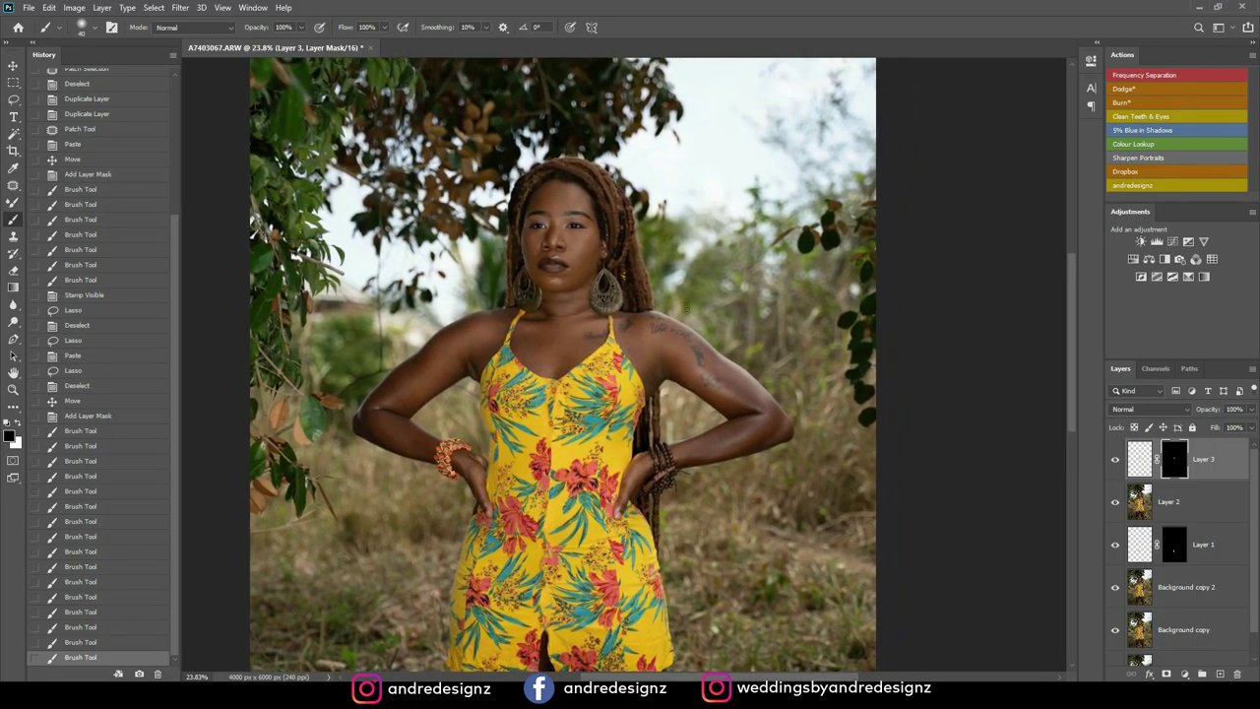
{"action": "left_click", "coordinate": [1219, 453]}
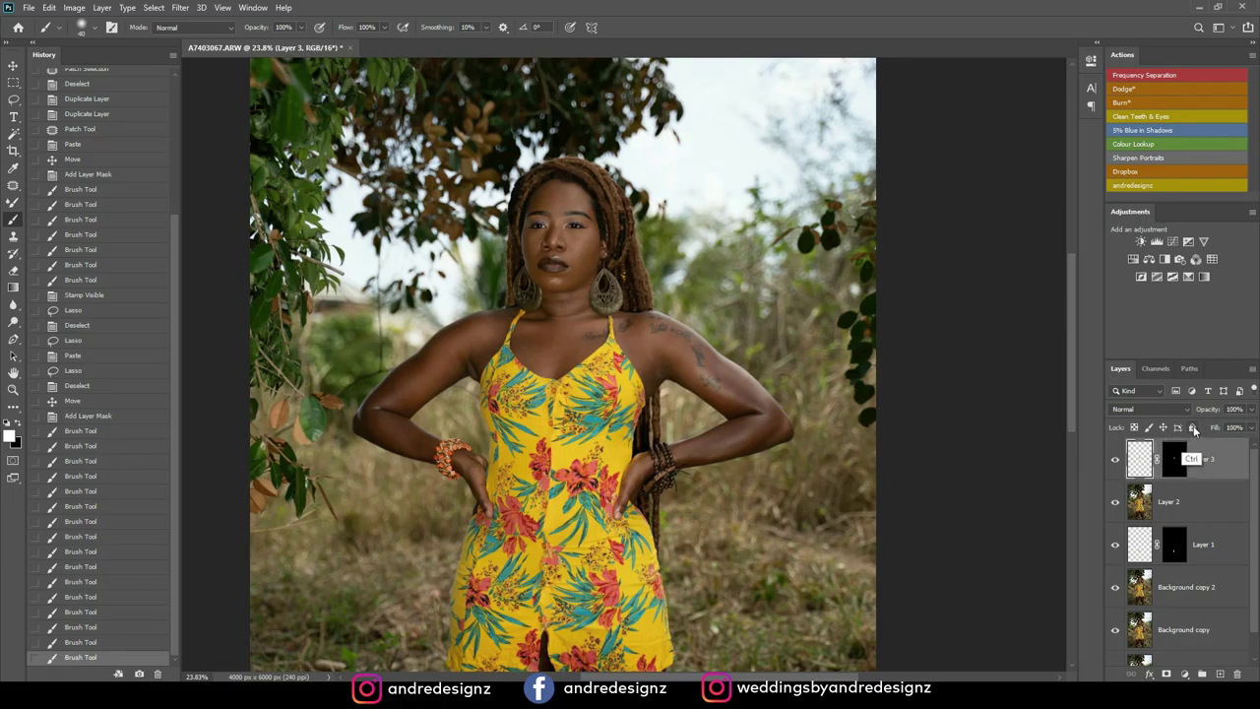
{"action": "key", "text": "ctrl+alt+shift+e"}
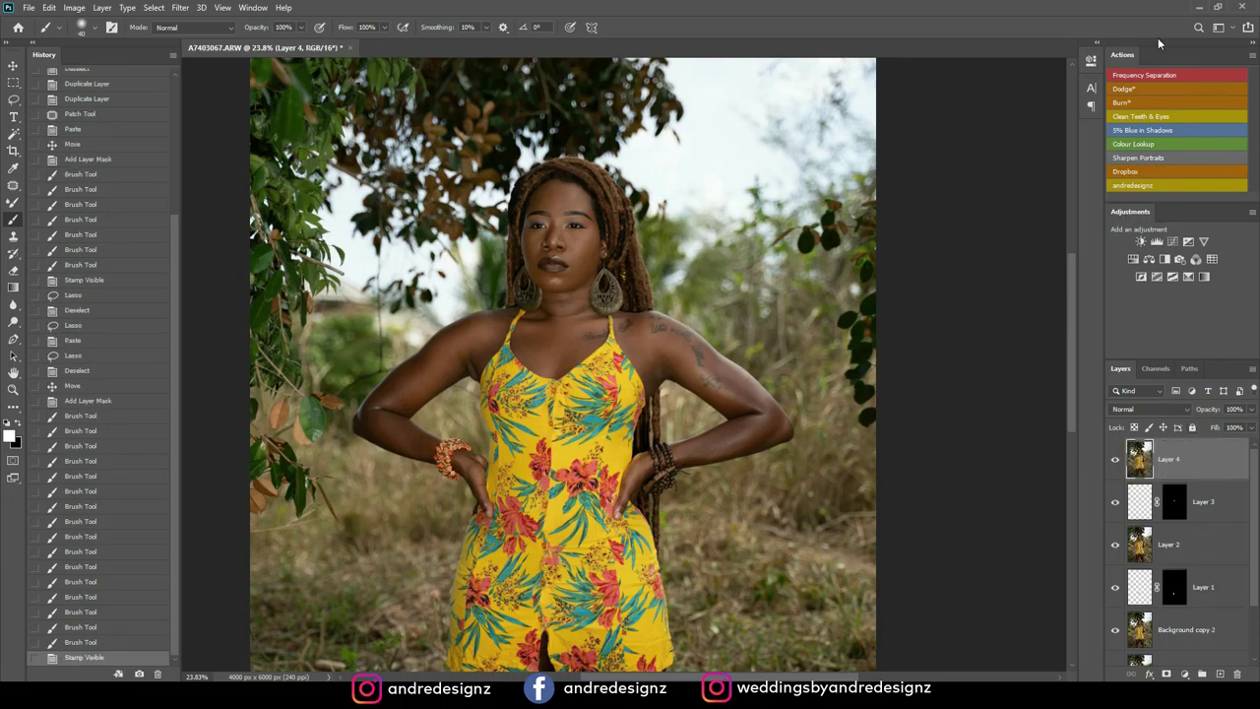
{"action": "left_click", "coordinate": [1155, 79]}
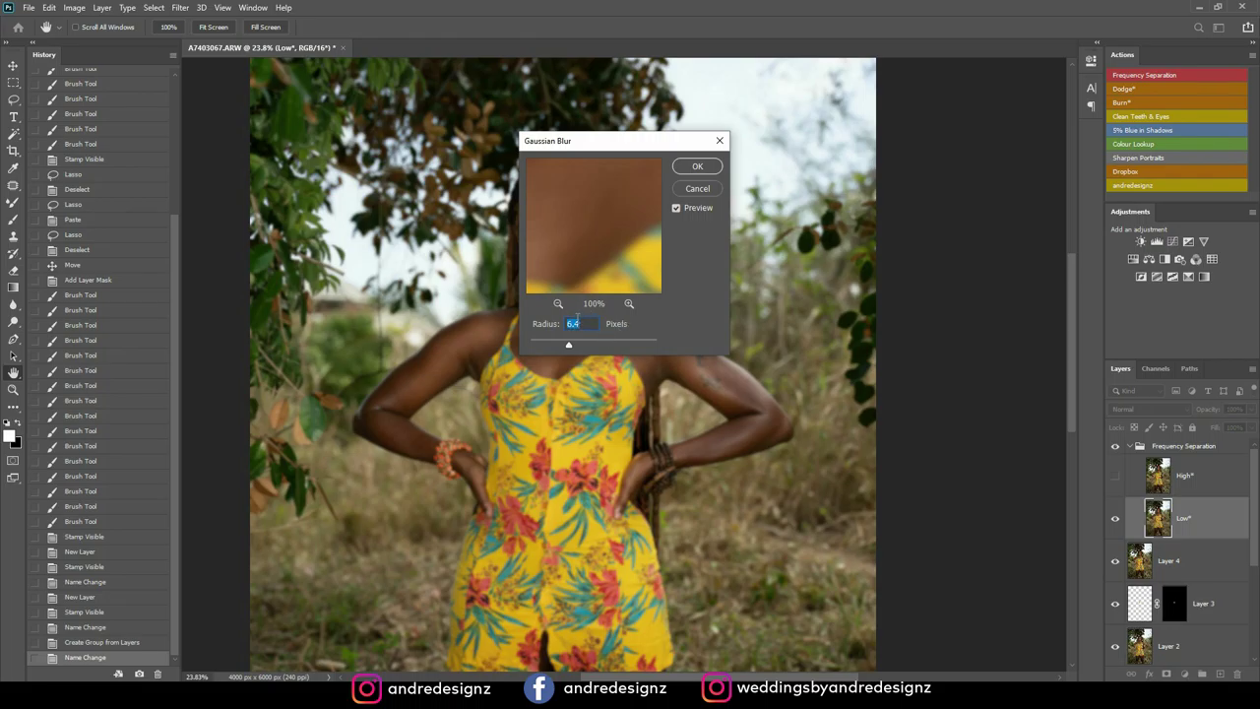
{"action": "left_click", "coordinate": [695, 169]}
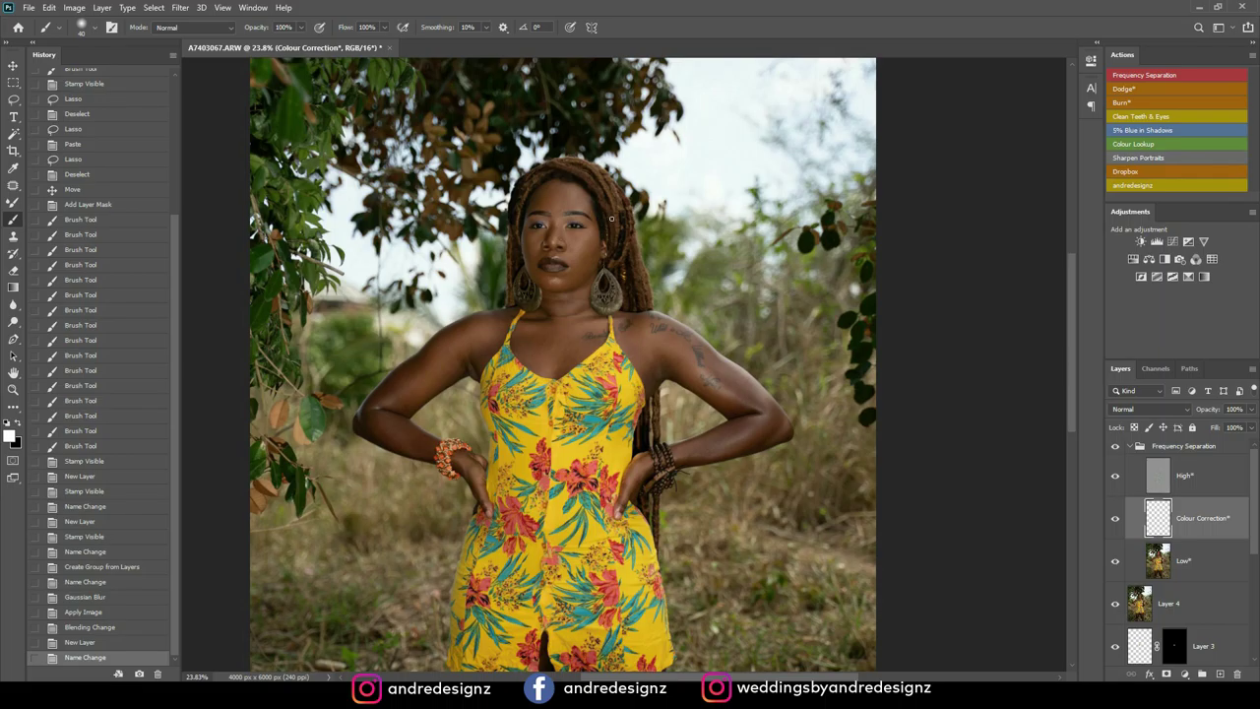
Examine the skin tones on the face and upper body at several magnifications
{"action": "scroll", "coordinate": [611, 218], "scroll_direction": "up", "scroll_amount": 5}
{"action": "scroll", "coordinate": [562, 171], "scroll_direction": "up", "scroll_amount": 3}
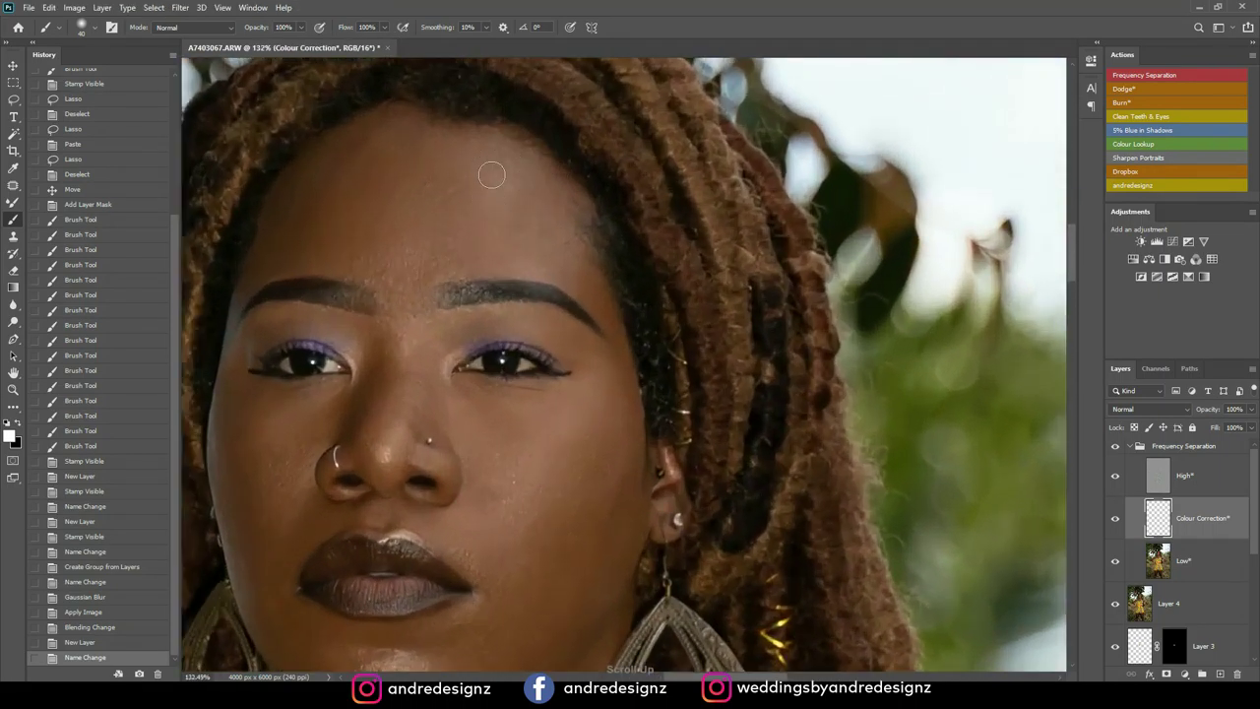
{"action": "scroll", "coordinate": [497, 172], "scroll_direction": "down", "scroll_amount": 5}
{"action": "scroll", "coordinate": [551, 217], "scroll_direction": "up", "scroll_amount": 2}
{"action": "scroll", "coordinate": [541, 207], "scroll_direction": "down", "scroll_amount": 2}
{"action": "scroll", "coordinate": [535, 193], "scroll_direction": "up", "scroll_amount": 4}
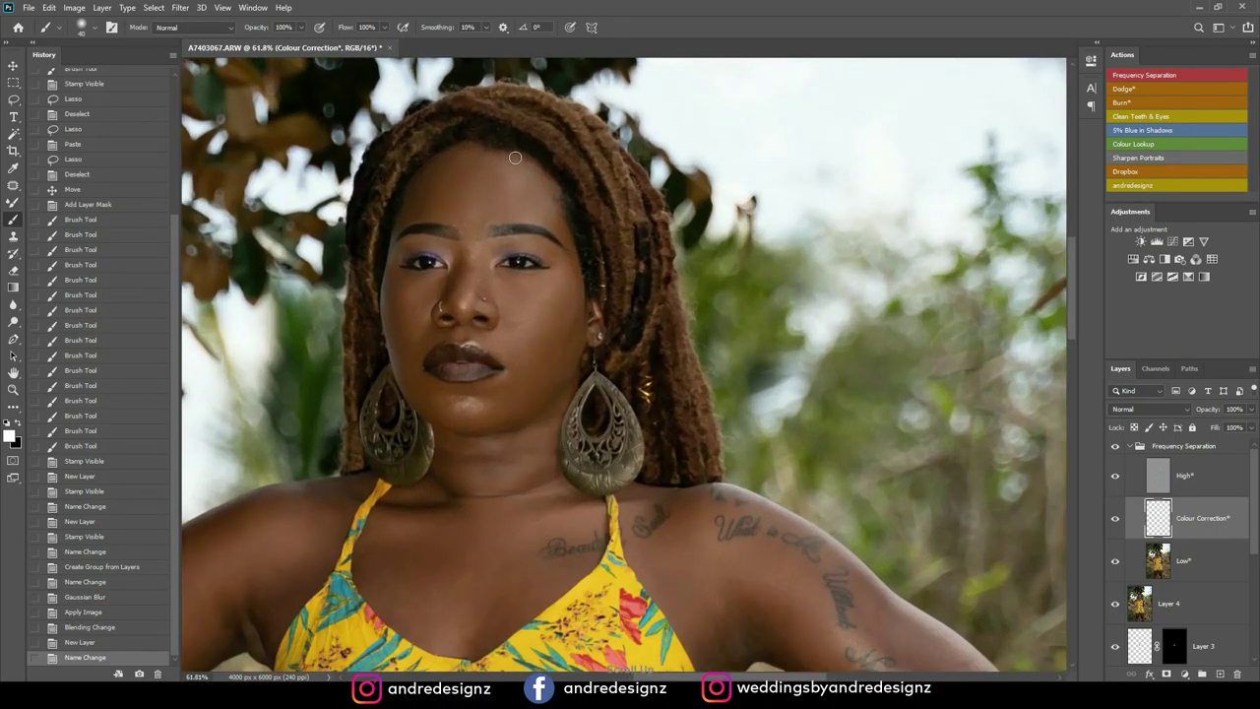
{"action": "scroll", "coordinate": [473, 216], "scroll_direction": "down", "scroll_amount": 4}
{"action": "scroll", "coordinate": [497, 256], "scroll_direction": "up", "scroll_amount": 3}
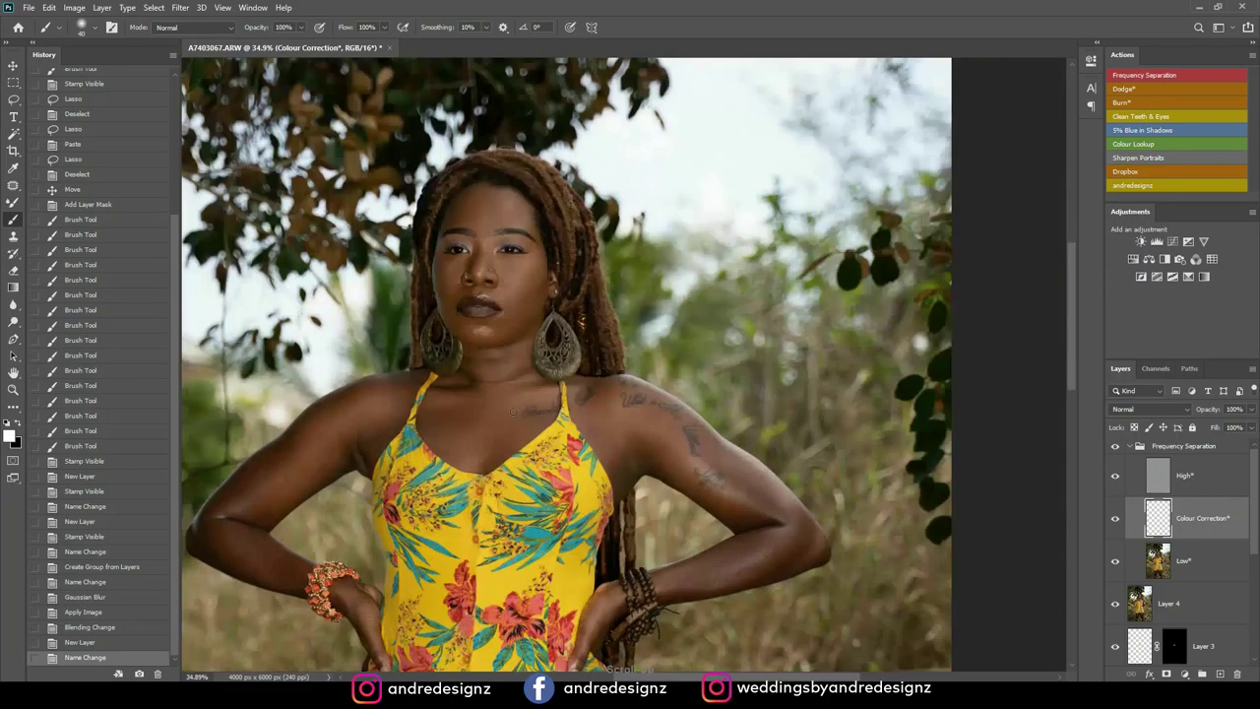
{"action": "scroll", "coordinate": [502, 268], "scroll_direction": "up", "scroll_amount": 1}
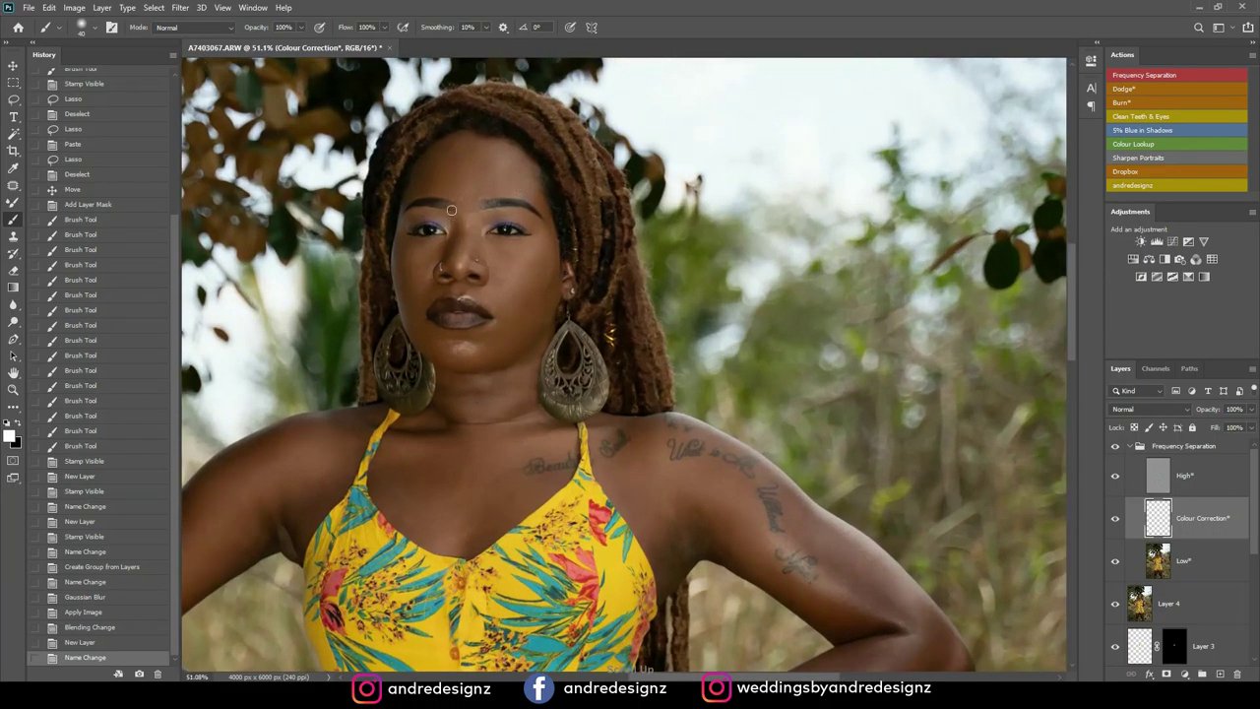
Switch to the Mixer Brush on the Colour Correction layer and reduce its size to 175 pixels
{"action": "key", "text": "shift+b"}
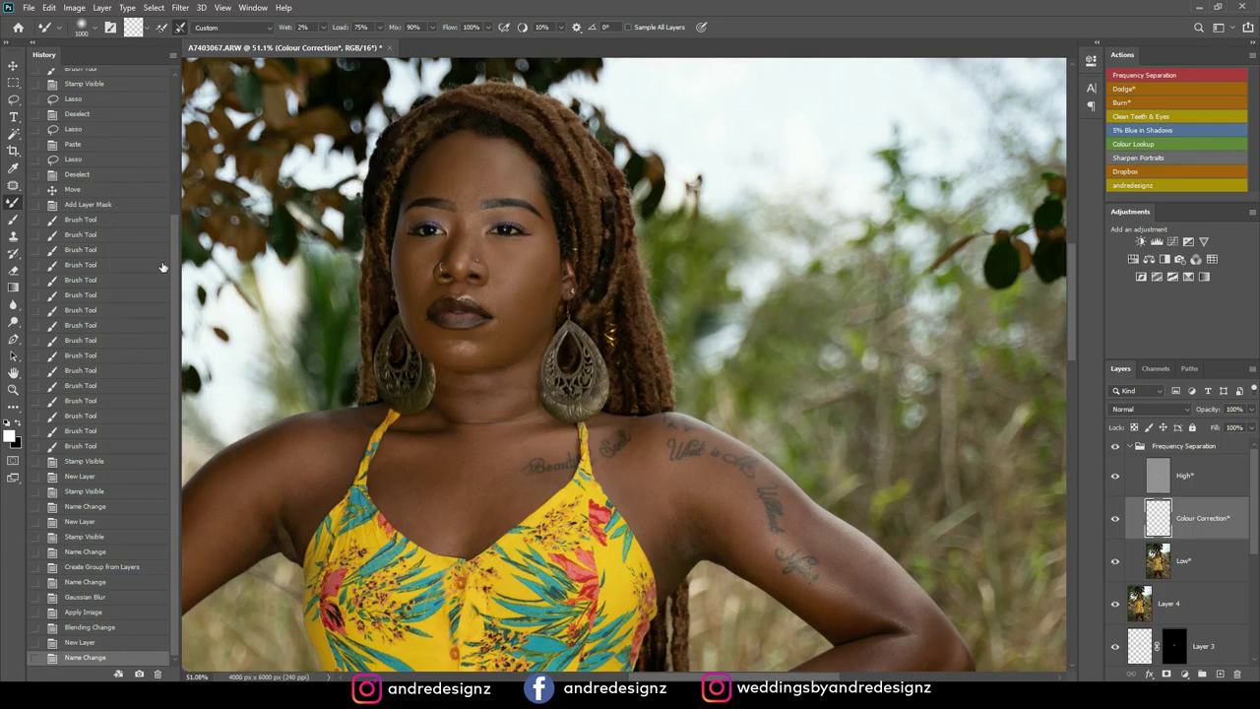
{"action": "left_click", "coordinate": [13, 221]}
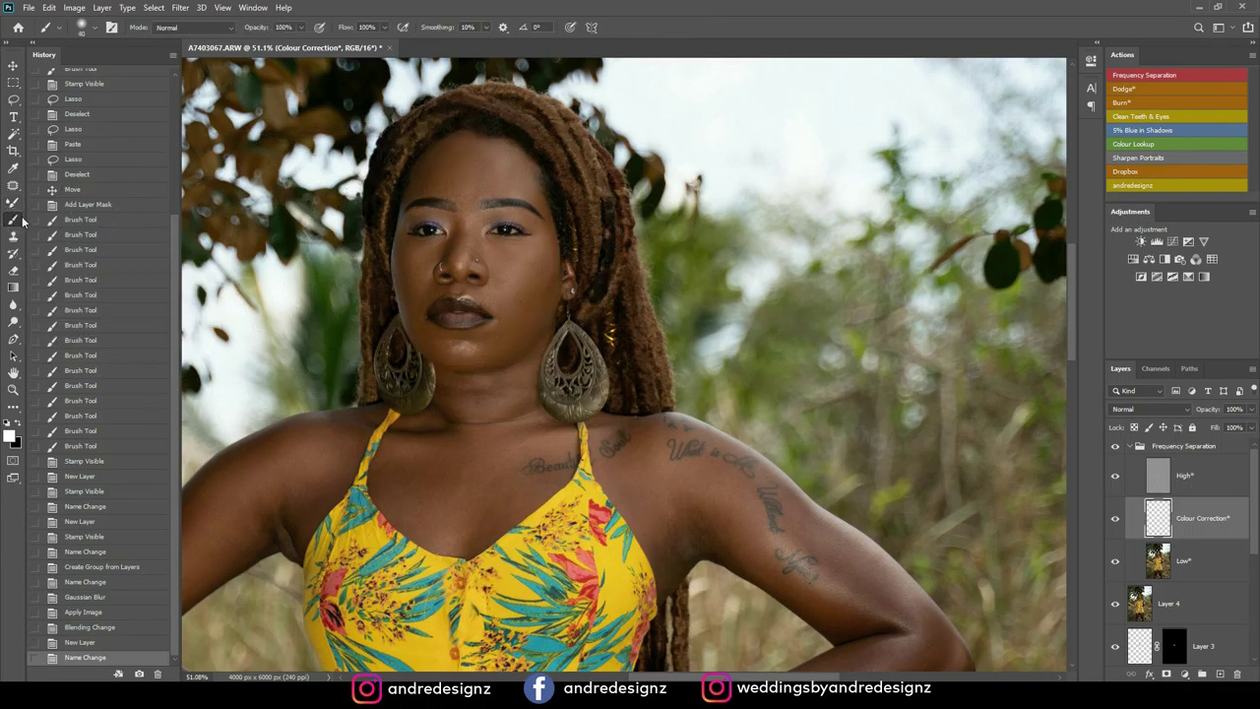
{"action": "left_click", "coordinate": [13, 205]}
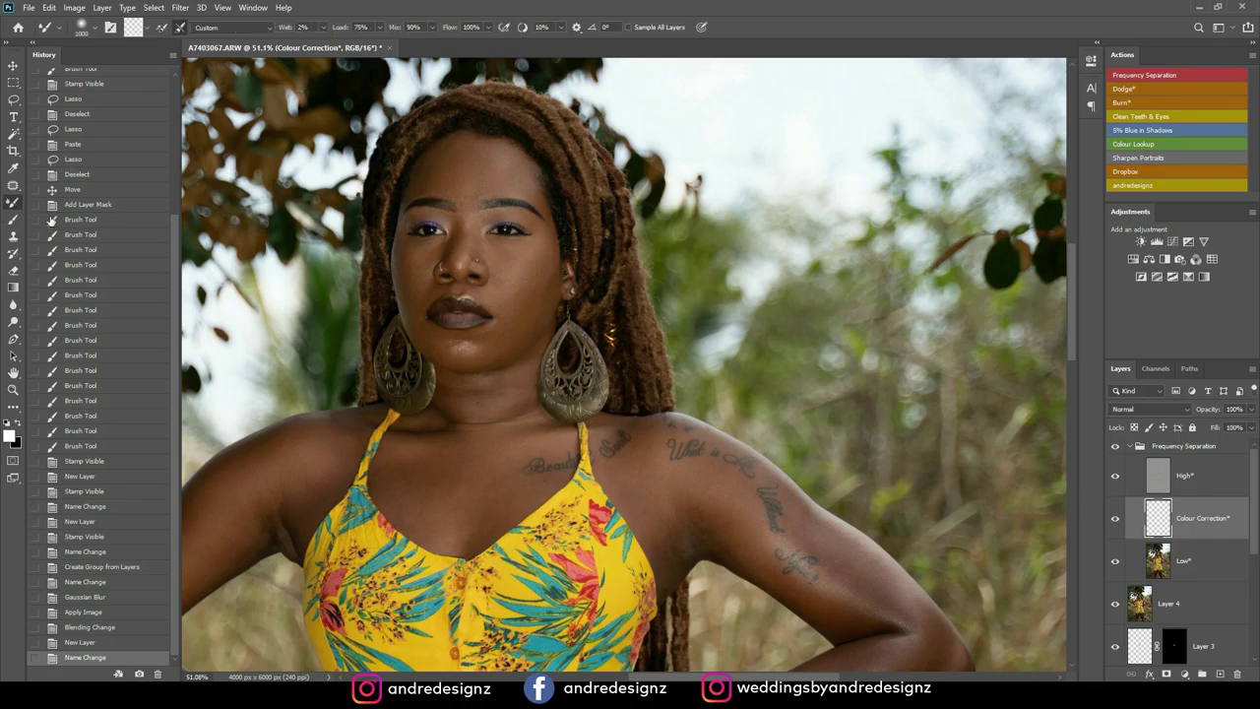
{"action": "key", "text": "bracketleft"}
{"action": "key", "text": "bracketleft"}
{"action": "key", "text": "bracketleft"}
{"action": "key", "text": "bracketleft"}
{"action": "key", "text": "bracketleft"}
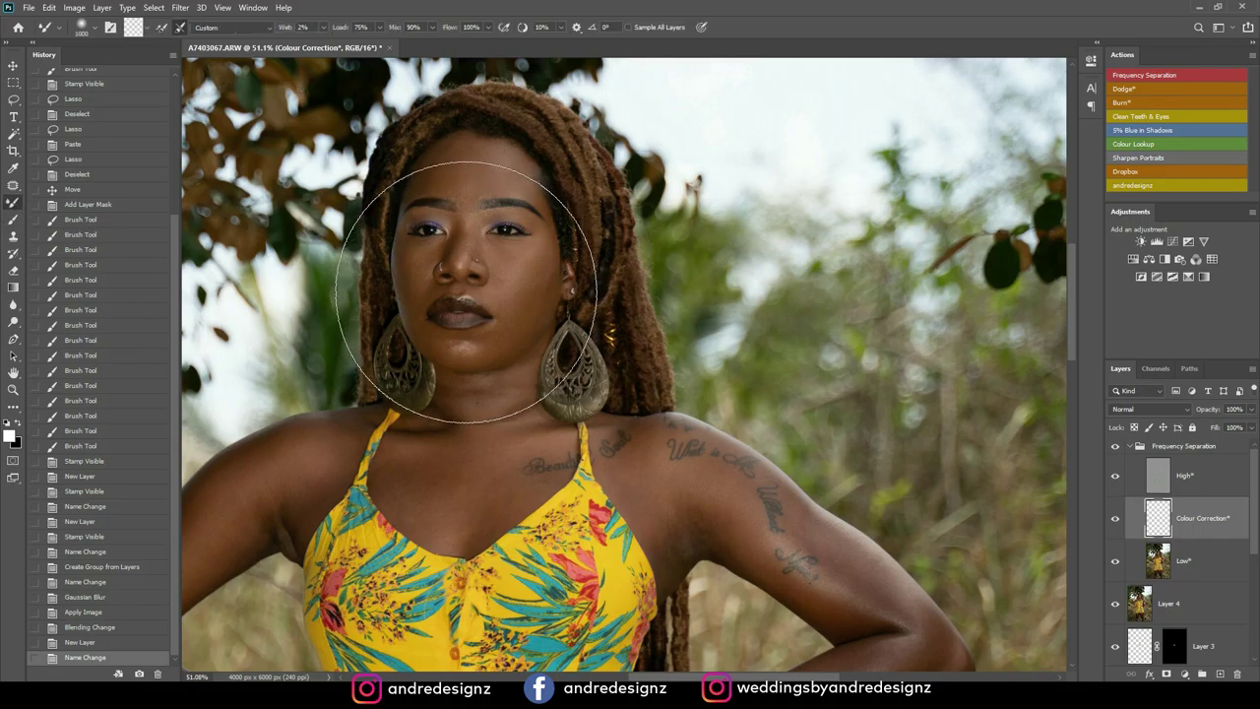
{"action": "key", "text": "bracketleft"}
{"action": "key", "text": "bracketleft"}
{"action": "key", "text": "bracketleft"}
{"action": "key", "text": "bracketleft"}
{"action": "key", "text": "bracketleft"}
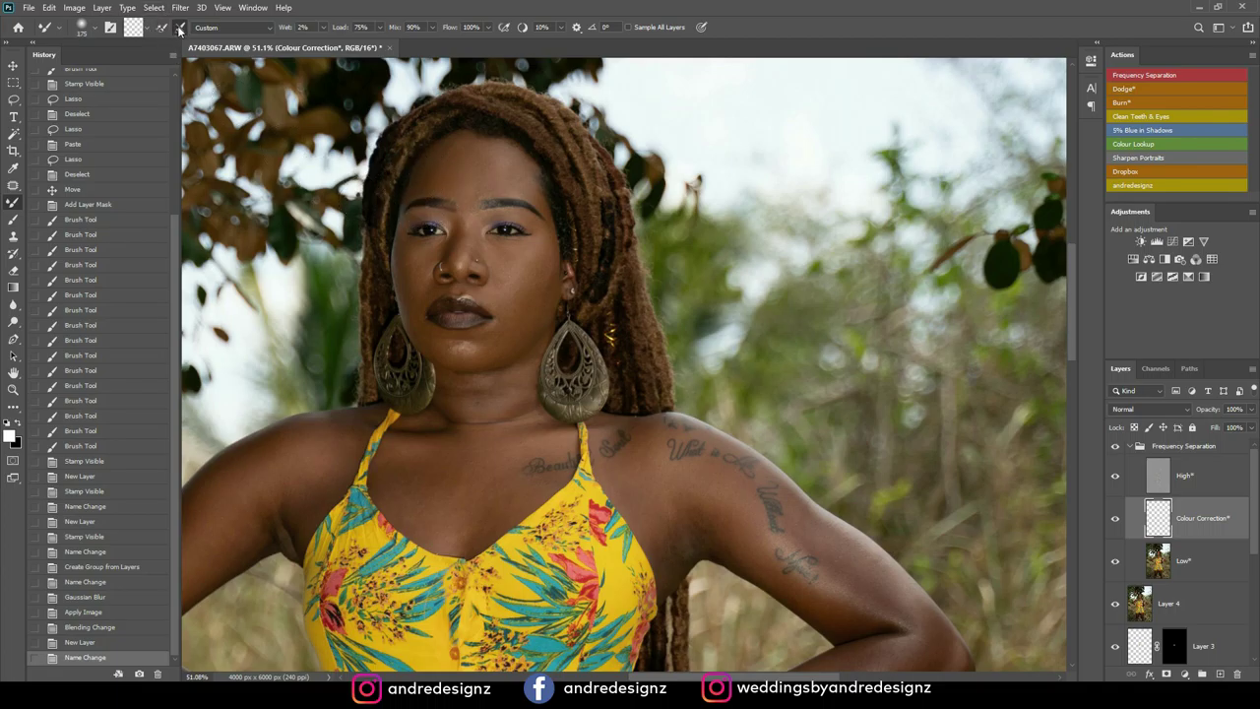
Load the Mixer Brush with the foreground colour and clean the brush again
{"action": "left_click", "coordinate": [148, 28]}
{"action": "left_click", "coordinate": [155, 30]}
{"action": "left_click", "coordinate": [153, 28]}
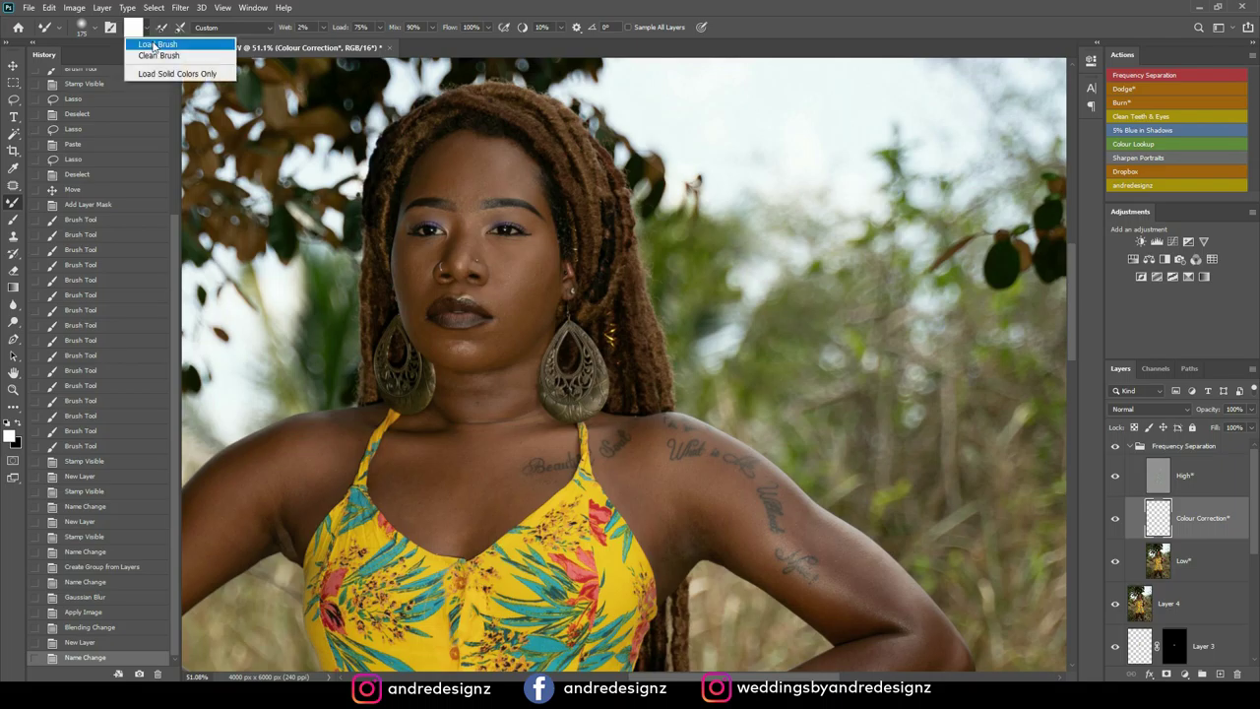
{"action": "left_click", "coordinate": [153, 28]}
{"action": "left_click", "coordinate": [153, 29]}
{"action": "left_click", "coordinate": [160, 55]}
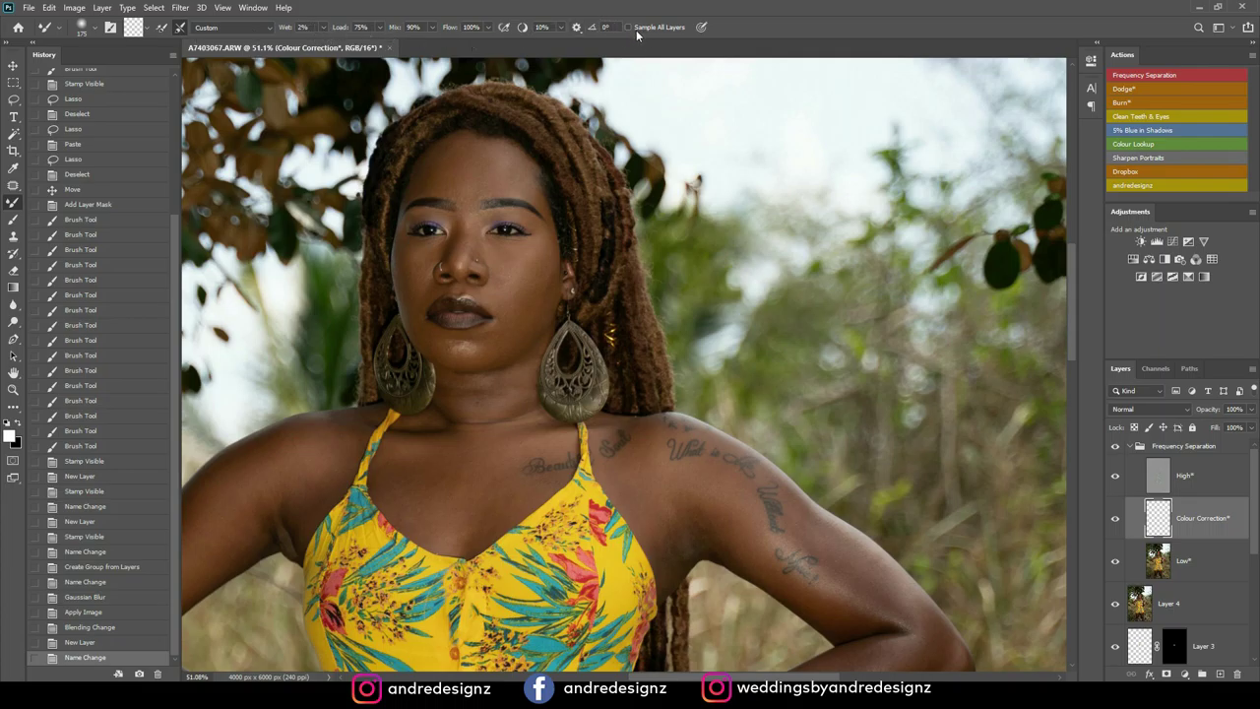
Reduce the Mixer Brush size to 100 pixels for blending the forehead skin
{"action": "scroll", "coordinate": [465, 205], "scroll_direction": "up", "scroll_amount": 4}
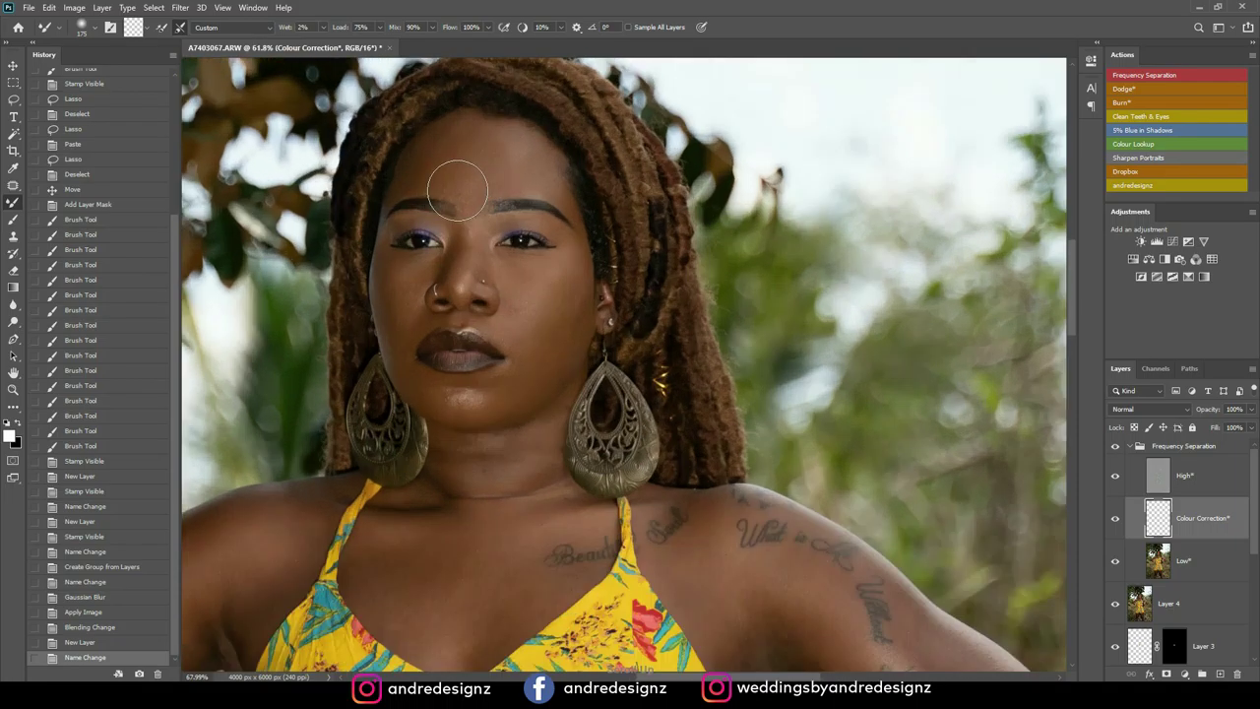
{"action": "key", "text": "bracketleft"}
{"action": "key", "text": "bracketleft"}
{"action": "key", "text": "bracketleft"}
{"action": "key", "text": "bracketleft"}
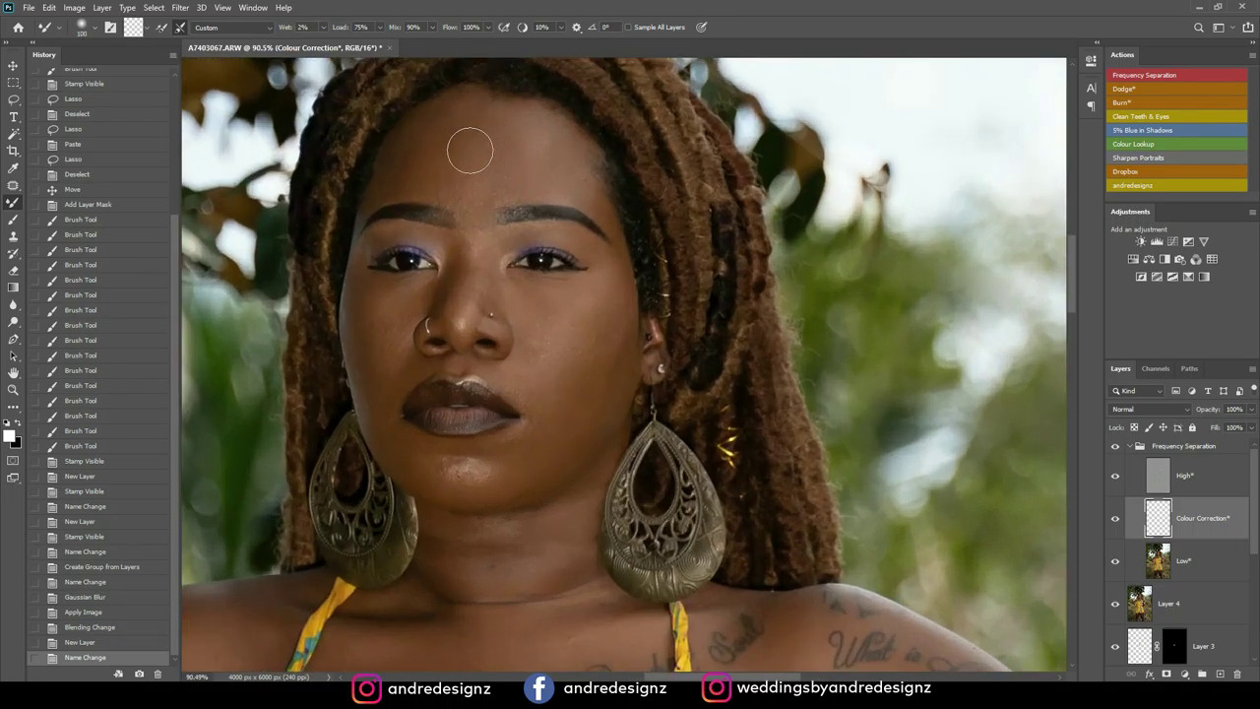
Select the Low layer and blend the forehead skin with an 80-pixel Mixer Brush
{"action": "mouse_move", "coordinate": [444, 133]}
{"action": "left_mouse_down"}
{"action": "mouse_move", "coordinate": [401, 167]}
{"action": "mouse_move", "coordinate": [446, 116]}
{"action": "mouse_move", "coordinate": [404, 168]}
{"action": "mouse_move", "coordinate": [429, 143]}
{"action": "left_mouse_up"}
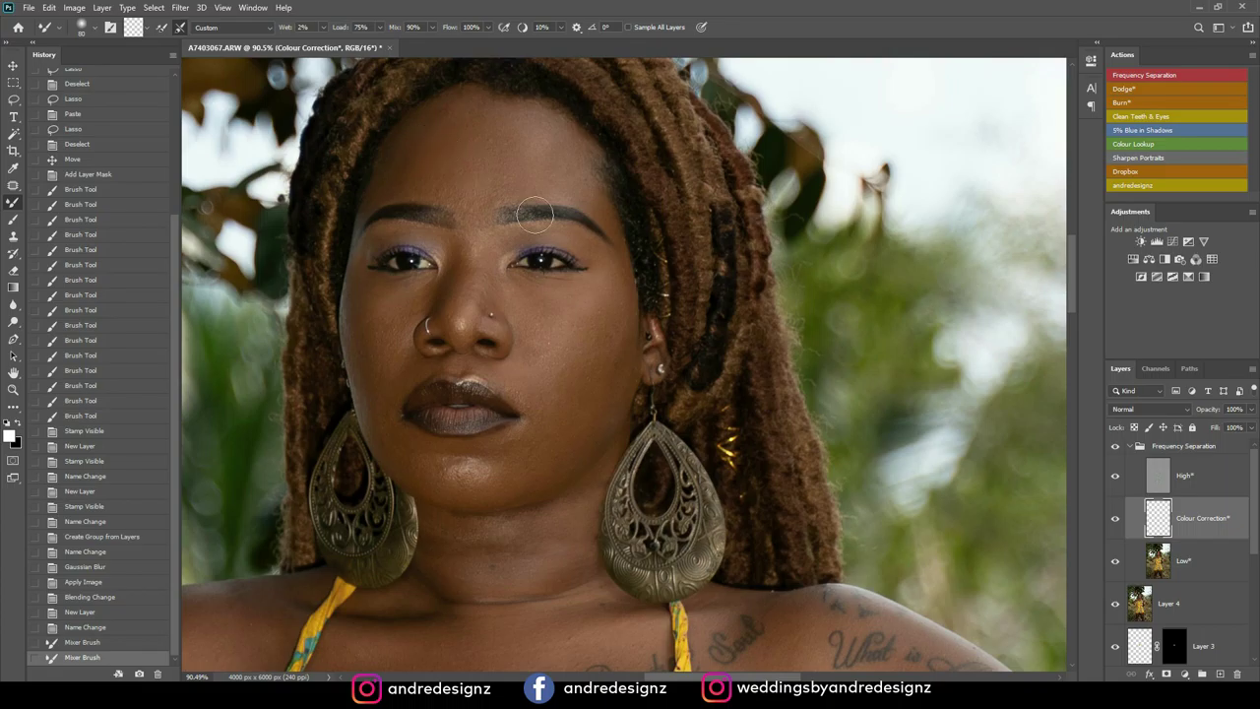
{"action": "left_click", "coordinate": [1187, 561]}
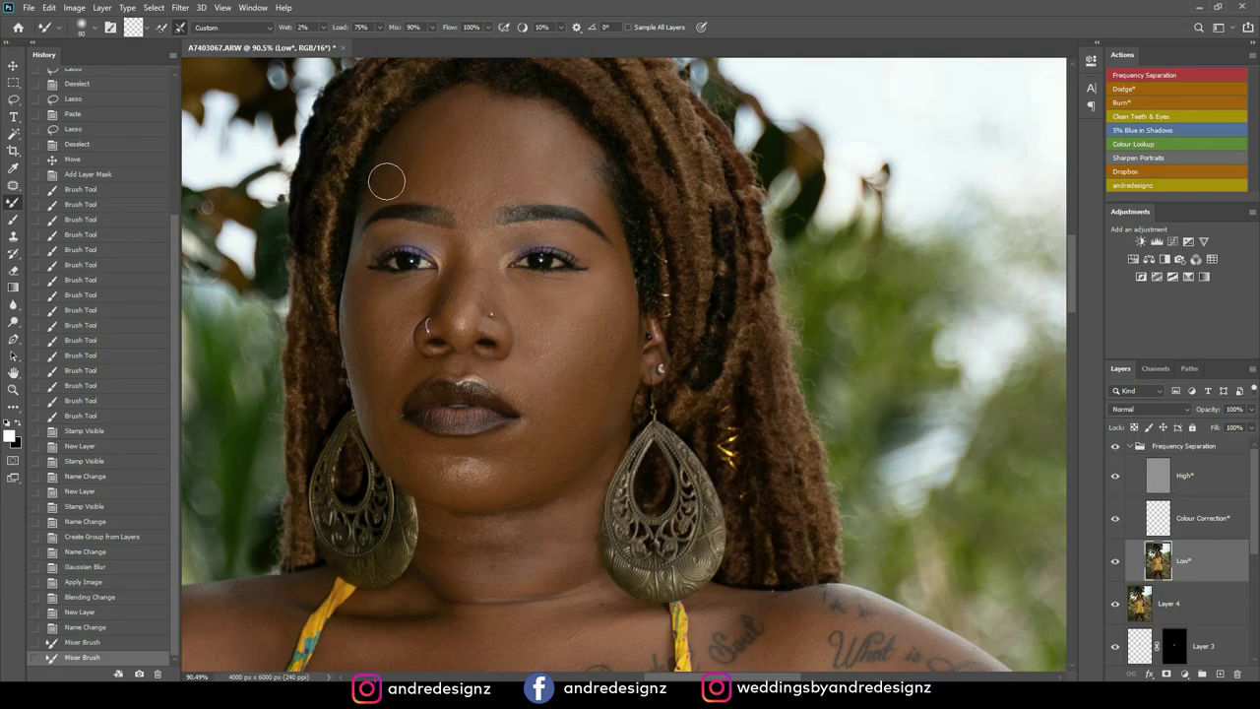
{"action": "mouse_move", "coordinate": [446, 128]}
{"action": "left_mouse_down"}
{"action": "mouse_move", "coordinate": [464, 132]}
{"action": "mouse_move", "coordinate": [460, 189]}
{"action": "left_mouse_up"}
{"action": "mouse_move", "coordinate": [542, 124]}
{"action": "left_mouse_down"}
{"action": "mouse_move", "coordinate": [515, 109]}
{"action": "mouse_move", "coordinate": [442, 110]}
{"action": "left_mouse_up"}
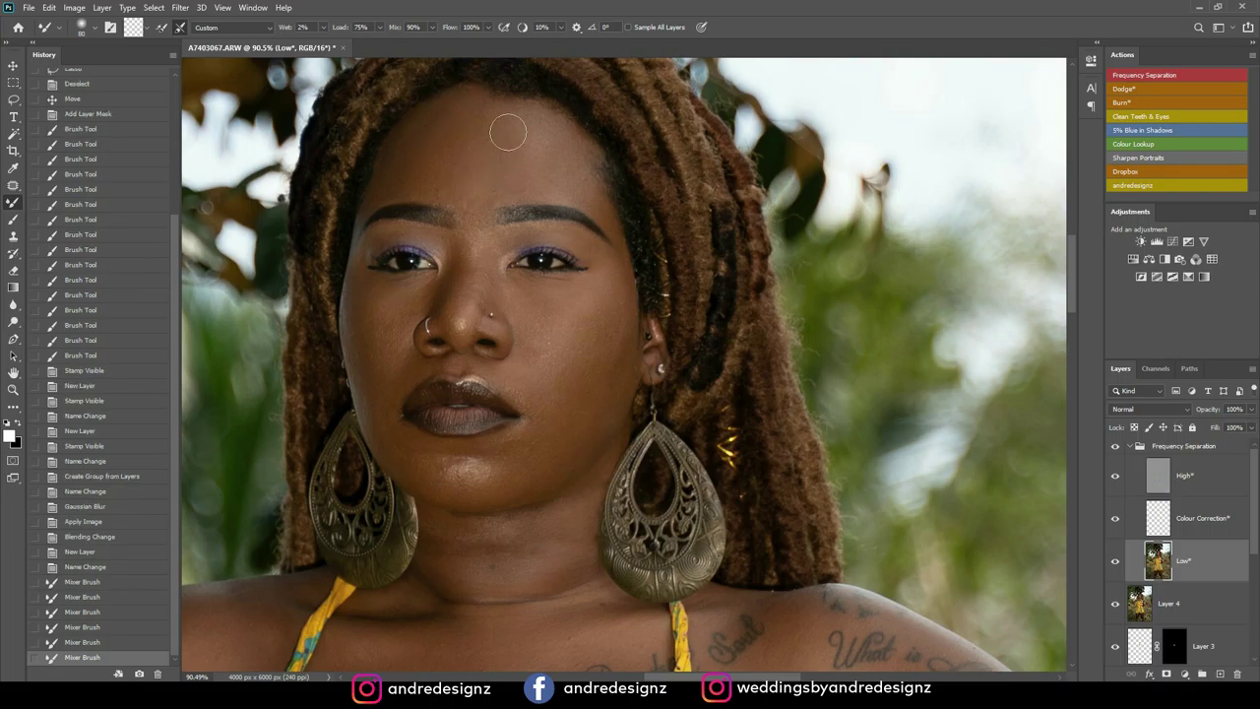
{"action": "mouse_move", "coordinate": [459, 180]}
{"action": "left_mouse_down"}
{"action": "mouse_move", "coordinate": [488, 126]}
{"action": "mouse_move", "coordinate": [559, 169]}
{"action": "mouse_move", "coordinate": [553, 142]}
{"action": "mouse_move", "coordinate": [577, 169]}
{"action": "left_mouse_up"}
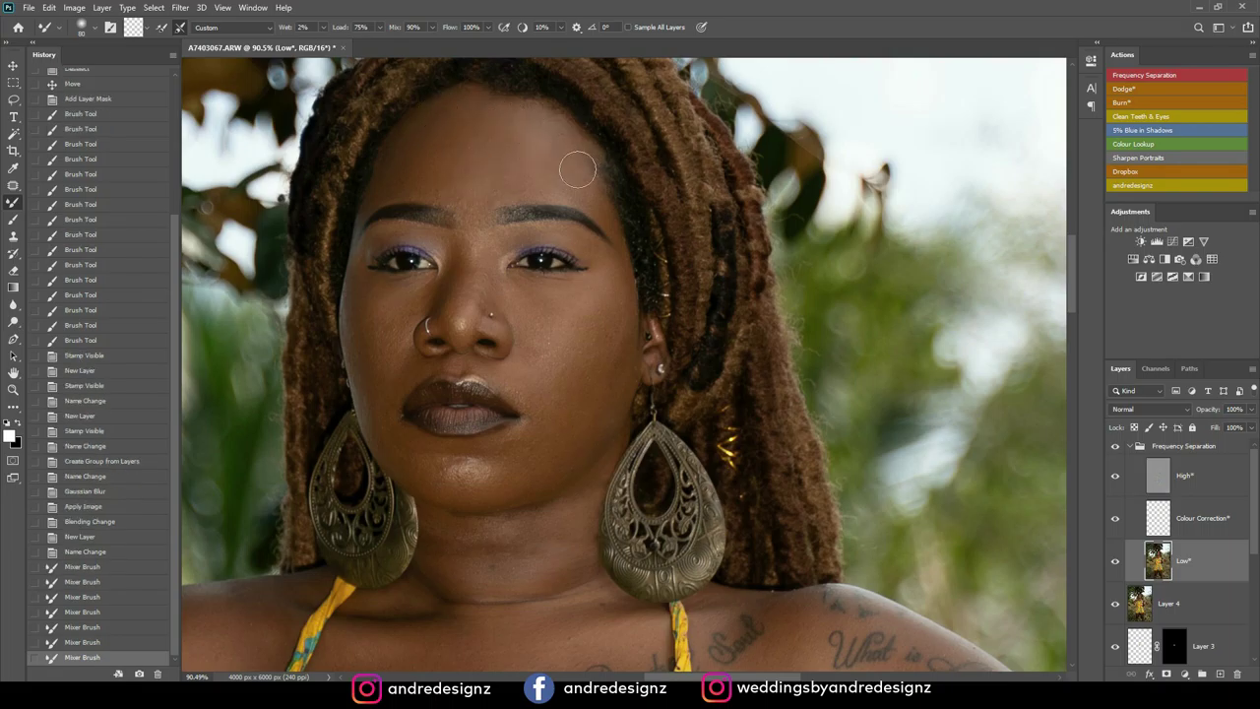
Blend the skin on the earring-side cheek beside the visible ear and along the chin on the Low layer
{"action": "mouse_move", "coordinate": [618, 284]}
{"action": "left_mouse_down"}
{"action": "mouse_move", "coordinate": [575, 366]}
{"action": "mouse_move", "coordinate": [596, 325]}
{"action": "mouse_move", "coordinate": [536, 383]}
{"action": "mouse_move", "coordinate": [609, 303]}
{"action": "mouse_move", "coordinate": [578, 363]}
{"action": "mouse_move", "coordinate": [547, 344]}
{"action": "left_mouse_up"}
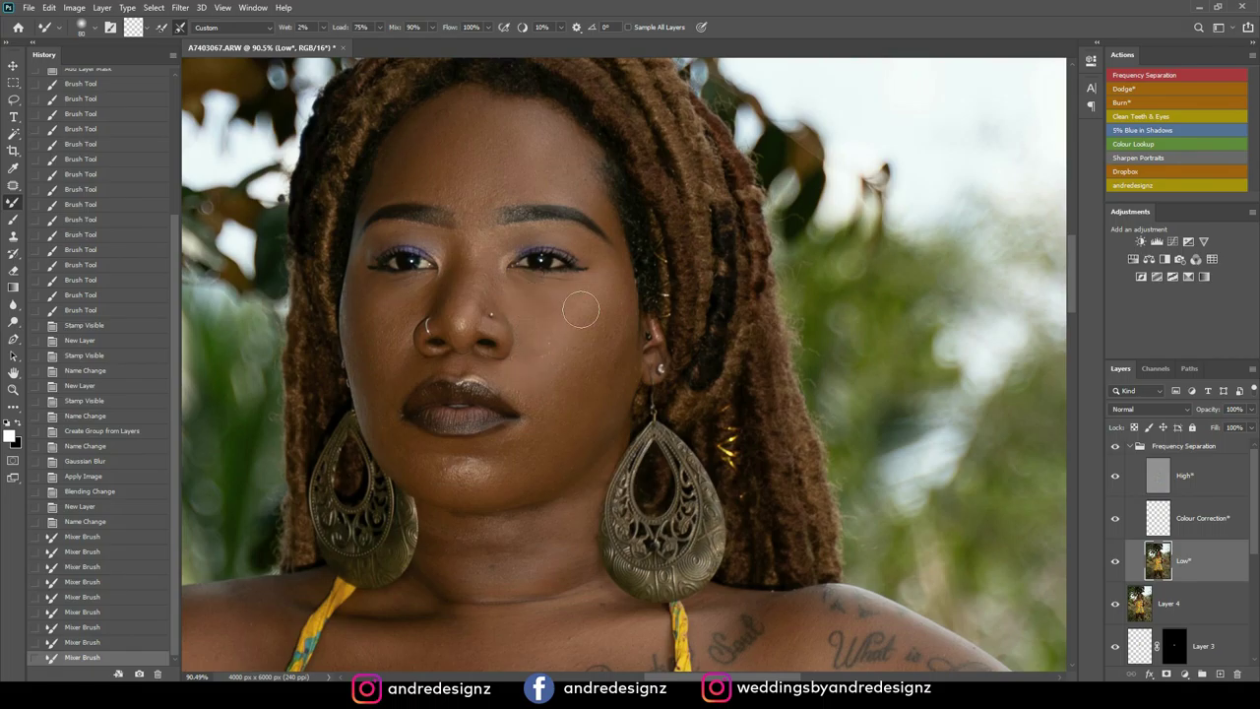
{"action": "left_click_drag", "start_coordinate": [543, 314], "coordinate": [561, 316]}
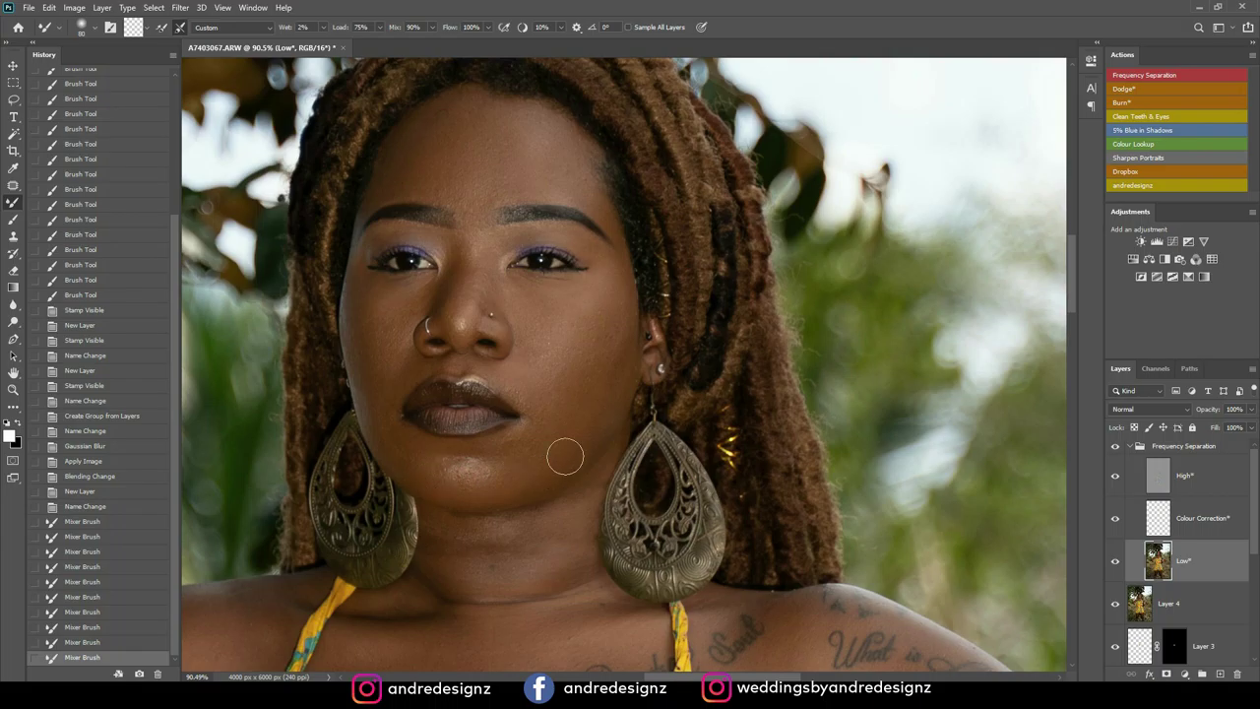
{"action": "left_click_drag", "start_coordinate": [538, 477], "coordinate": [520, 455]}
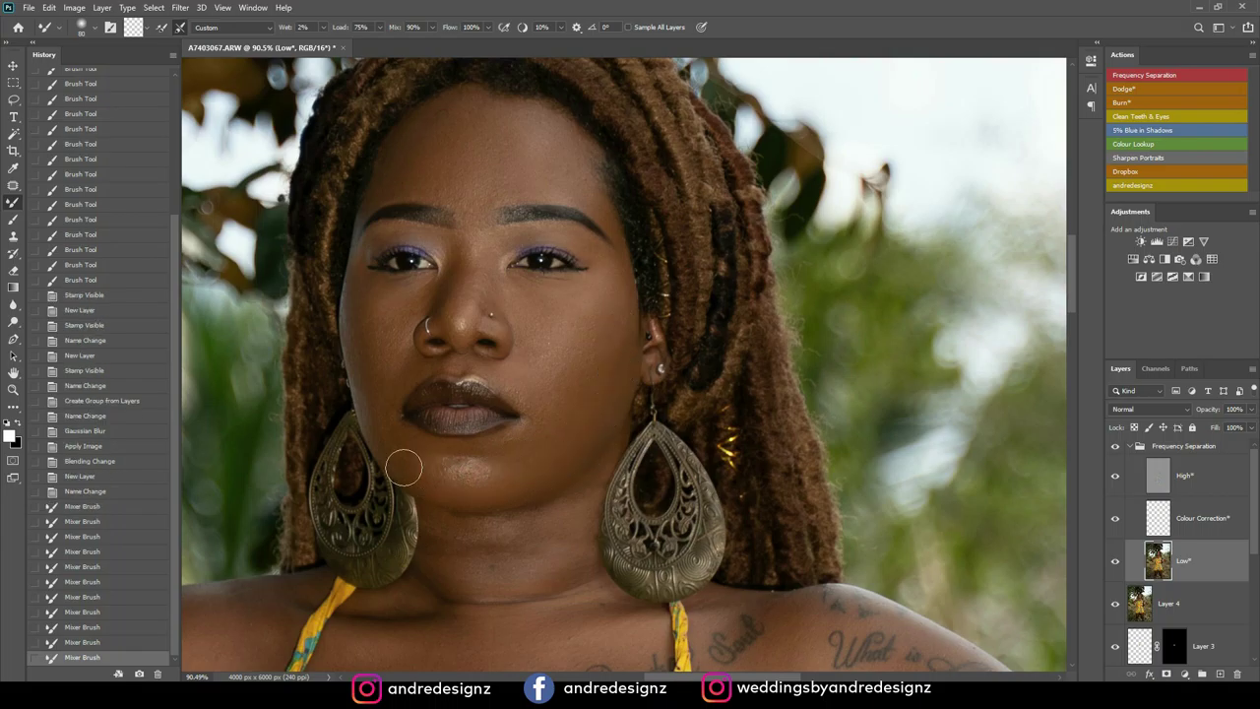
{"action": "mouse_move", "coordinate": [416, 460]}
{"action": "left_mouse_down"}
{"action": "mouse_move", "coordinate": [444, 464]}
{"action": "mouse_move", "coordinate": [438, 473]}
{"action": "left_mouse_up"}
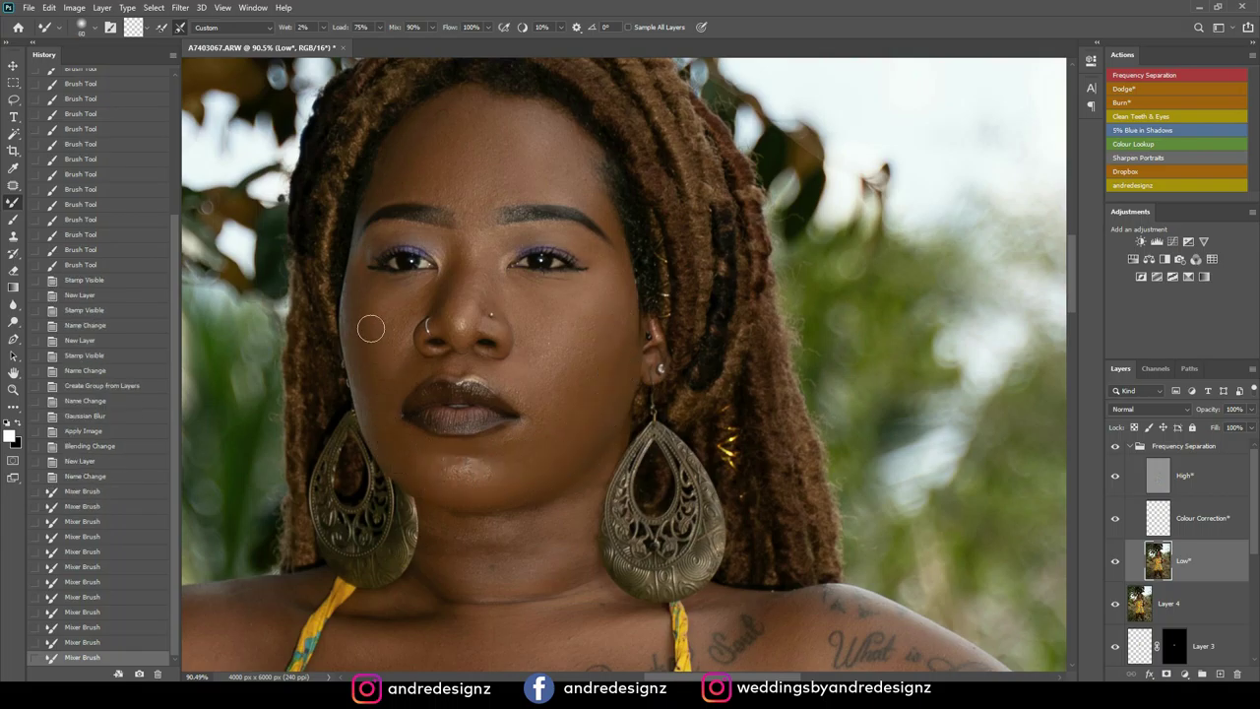
Blend the opposite cheek, under-eye area and nose bridge, varying the Mixer Brush size between 45 and 70 pixels
{"action": "mouse_move", "coordinate": [362, 292]}
{"action": "left_mouse_down"}
{"action": "mouse_move", "coordinate": [372, 404]}
{"action": "mouse_move", "coordinate": [395, 353]}
{"action": "left_mouse_up"}
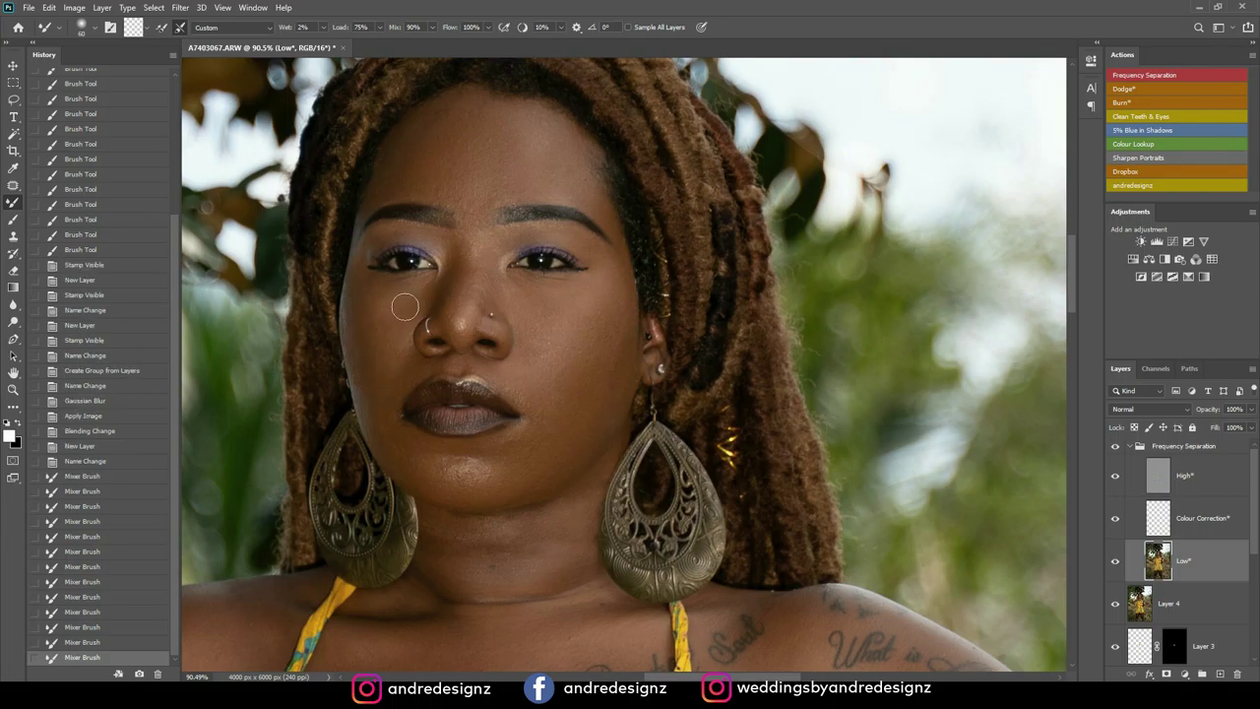
{"action": "mouse_move", "coordinate": [430, 290]}
{"action": "left_mouse_down"}
{"action": "mouse_move", "coordinate": [395, 321]}
{"action": "mouse_move", "coordinate": [388, 375]}
{"action": "mouse_move", "coordinate": [382, 290]}
{"action": "mouse_move", "coordinate": [381, 366]}
{"action": "mouse_move", "coordinate": [416, 295]}
{"action": "mouse_move", "coordinate": [394, 314]}
{"action": "mouse_move", "coordinate": [472, 269]}
{"action": "mouse_move", "coordinate": [467, 259]}
{"action": "mouse_move", "coordinate": [463, 277]}
{"action": "left_mouse_up"}
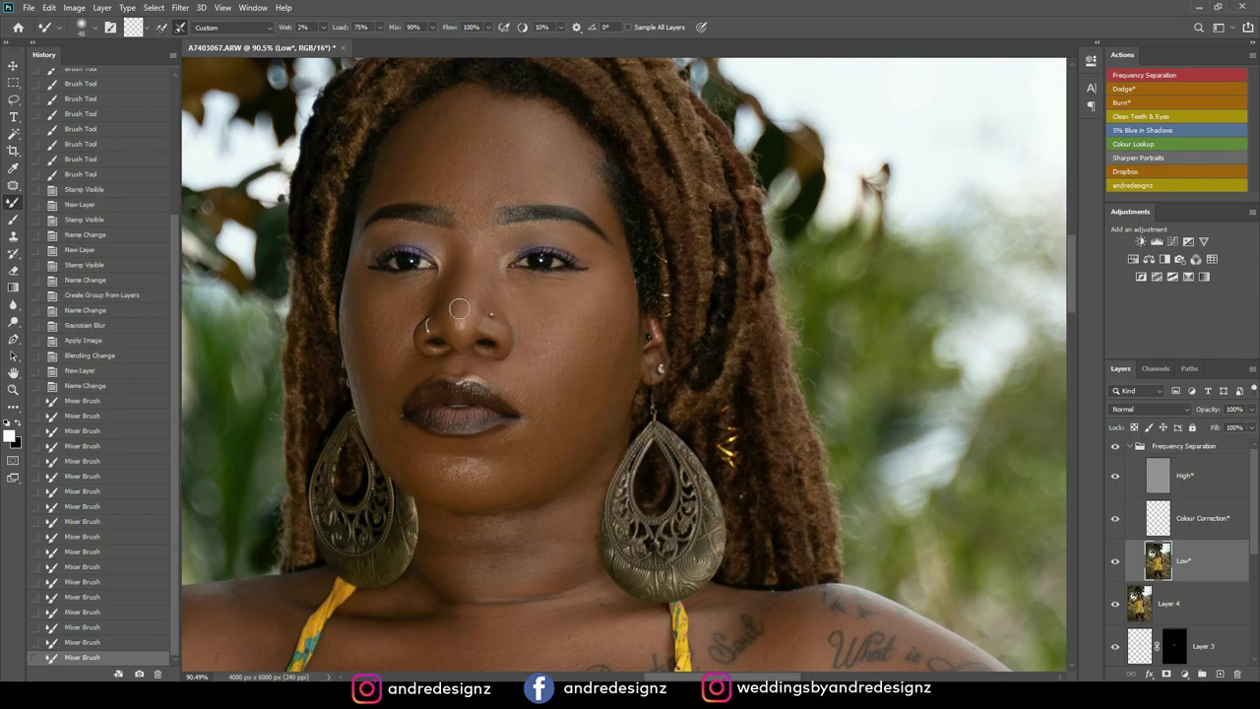
{"action": "left_click_drag", "start_coordinate": [468, 272], "coordinate": [465, 299]}
{"action": "mouse_move", "coordinate": [367, 315]}
{"action": "left_mouse_down"}
{"action": "mouse_move", "coordinate": [361, 369]}
{"action": "mouse_move", "coordinate": [359, 329]}
{"action": "mouse_move", "coordinate": [384, 418]}
{"action": "left_mouse_up"}
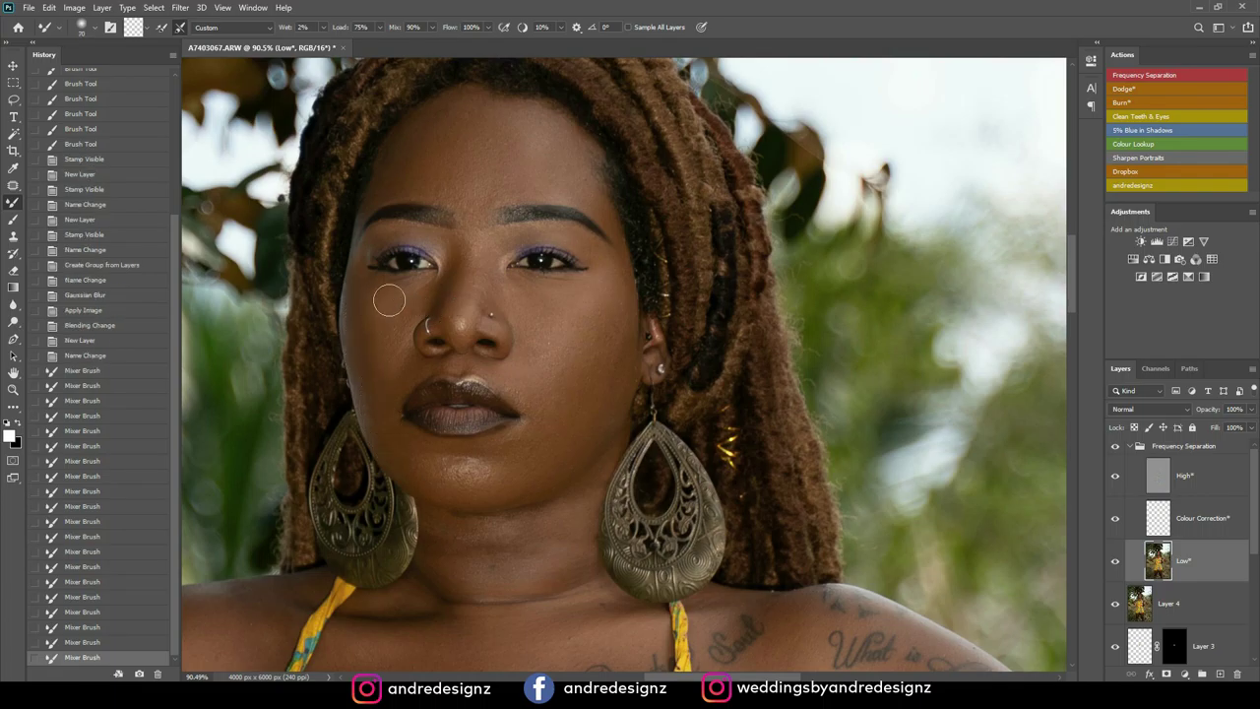
{"action": "mouse_move", "coordinate": [393, 316]}
{"action": "left_mouse_down"}
{"action": "mouse_move", "coordinate": [393, 371]}
{"action": "mouse_move", "coordinate": [397, 290]}
{"action": "mouse_move", "coordinate": [396, 333]}
{"action": "left_mouse_up"}
{"action": "mouse_move", "coordinate": [371, 292]}
{"action": "left_mouse_down"}
{"action": "mouse_move", "coordinate": [426, 361]}
{"action": "mouse_move", "coordinate": [391, 345]}
{"action": "mouse_move", "coordinate": [410, 384]}
{"action": "left_mouse_up"}
Blend the chin, jaw, nose, eye areas and forehead, comparing the result with the Frequency Separation group hidden and shown
{"action": "mouse_move", "coordinate": [472, 476]}
{"action": "left_mouse_down"}
{"action": "mouse_move", "coordinate": [477, 461]}
{"action": "mouse_move", "coordinate": [513, 479]}
{"action": "mouse_move", "coordinate": [541, 471]}
{"action": "left_mouse_up"}
{"action": "left_click_drag", "start_coordinate": [595, 403], "coordinate": [611, 368]}
{"action": "mouse_move", "coordinate": [520, 309]}
{"action": "left_mouse_down"}
{"action": "mouse_move", "coordinate": [494, 256]}
{"action": "mouse_move", "coordinate": [467, 308]}
{"action": "mouse_move", "coordinate": [508, 277]}
{"action": "left_mouse_up"}
{"action": "left_click_drag", "start_coordinate": [585, 237], "coordinate": [507, 251]}
{"action": "left_click_drag", "start_coordinate": [374, 254], "coordinate": [379, 260]}
{"action": "mouse_move", "coordinate": [439, 130]}
{"action": "left_mouse_down"}
{"action": "mouse_move", "coordinate": [412, 157]}
{"action": "mouse_move", "coordinate": [431, 183]}
{"action": "left_mouse_up"}
{"action": "left_click", "coordinate": [1115, 448]}
{"action": "left_click", "coordinate": [1116, 448]}
Select the Colour Correction layer and prepare the regular Brush at 3% flow for the neck
{"action": "left_click_drag", "start_coordinate": [580, 404], "coordinate": [567, 128]}
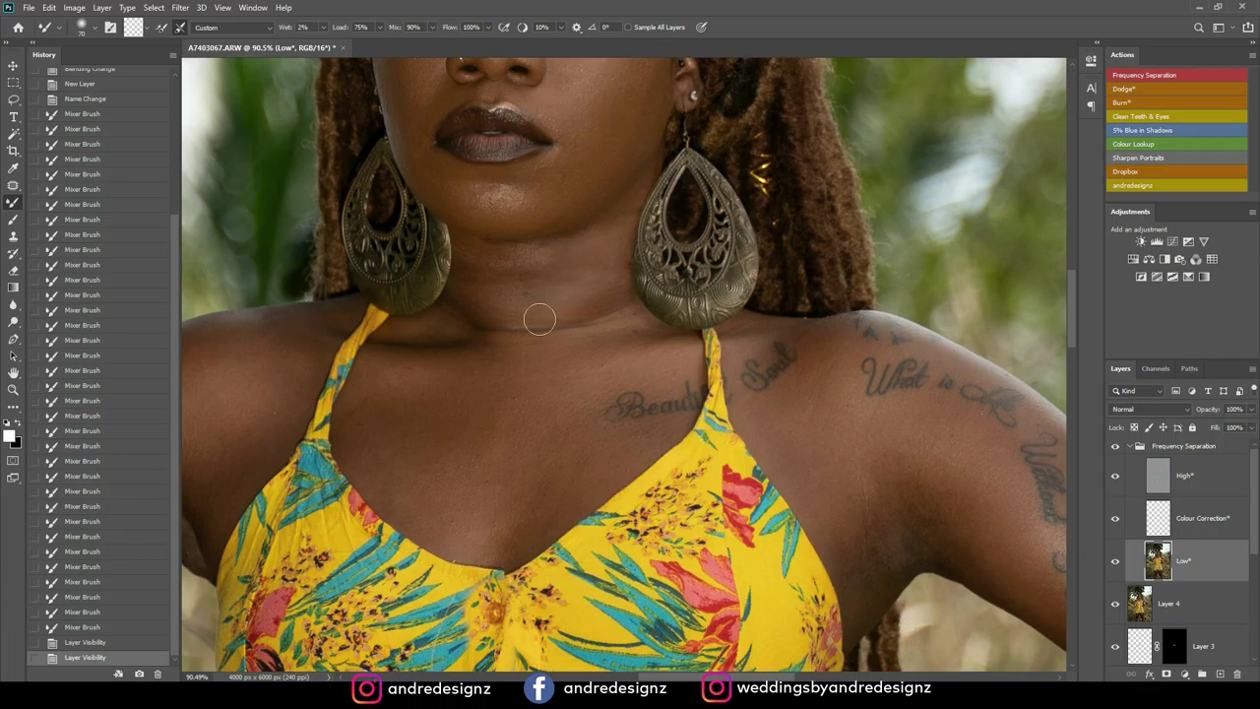
{"action": "left_click", "coordinate": [1195, 527]}
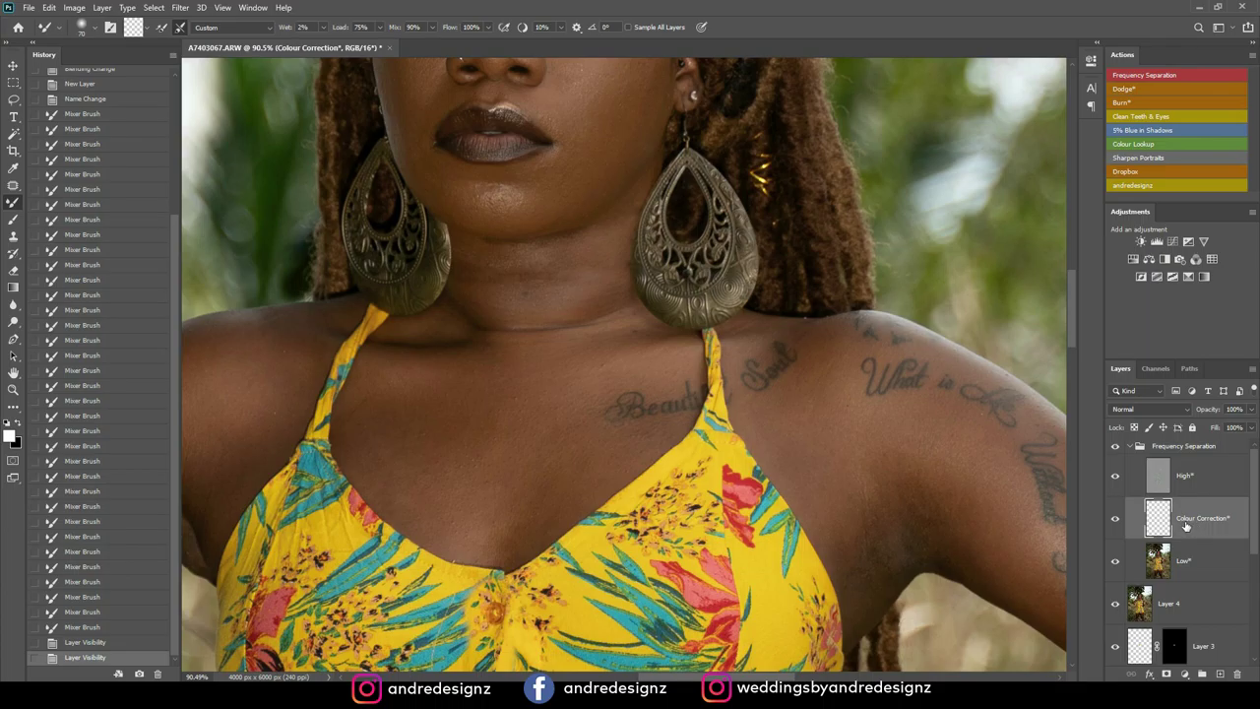
{"action": "key", "text": "shift+b"}
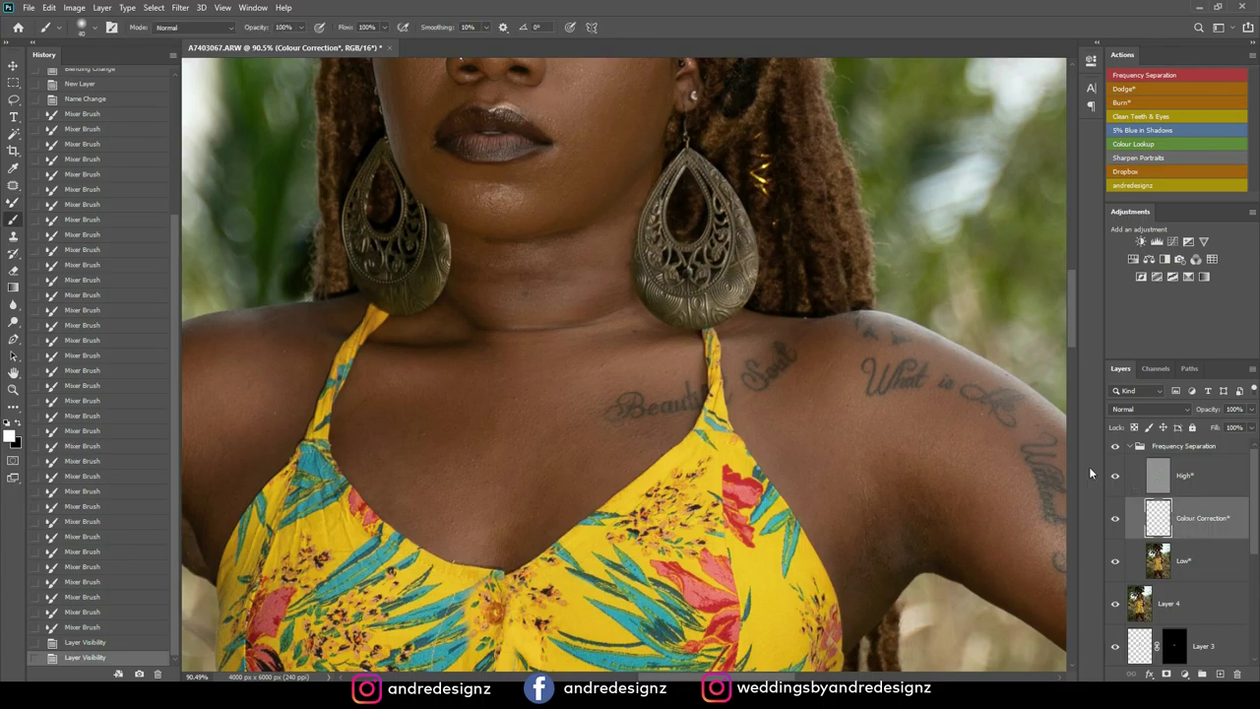
{"action": "left_click", "coordinate": [384, 30]}
{"action": "left_click", "coordinate": [406, 13]}
{"action": "scroll", "coordinate": [455, 317], "scroll_direction": "up", "scroll_amount": 5}
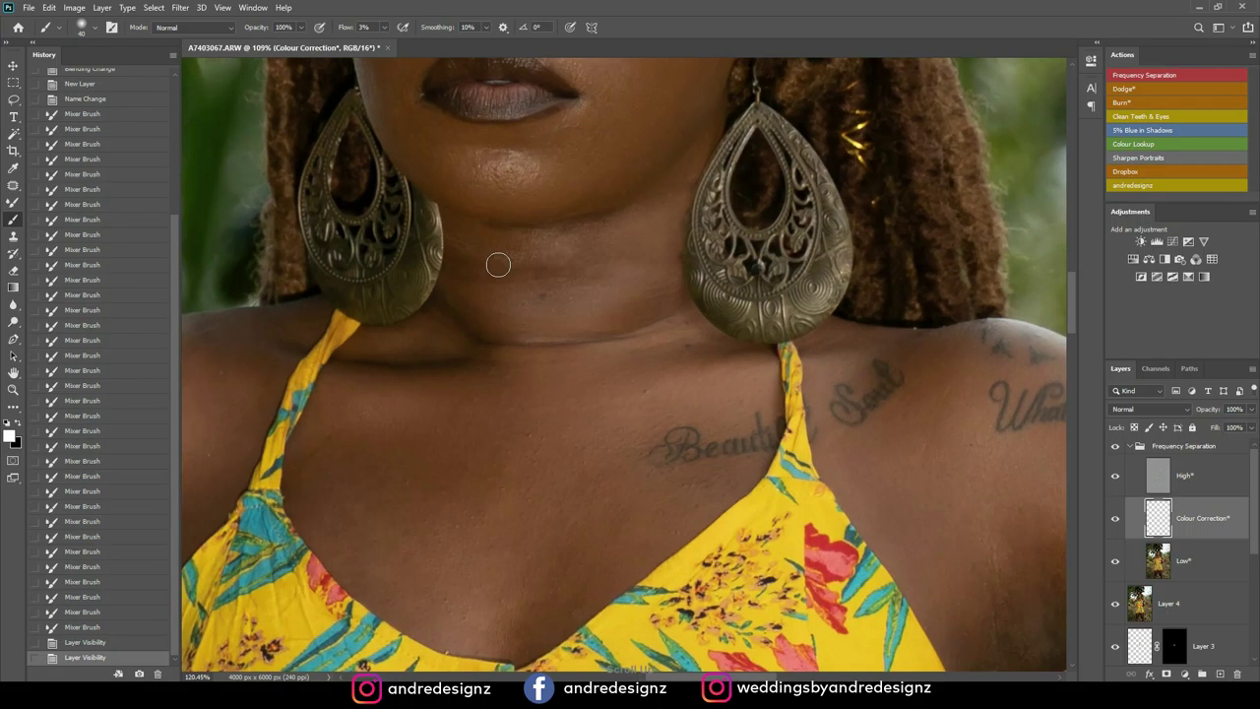
Sample the neck's skin colour and paint it over the uneven patches below the chin on the Colour Correction layer
{"action": "key", "text": "alt"}
{"action": "left_click", "coordinate": [595, 231], "text": "alt"}
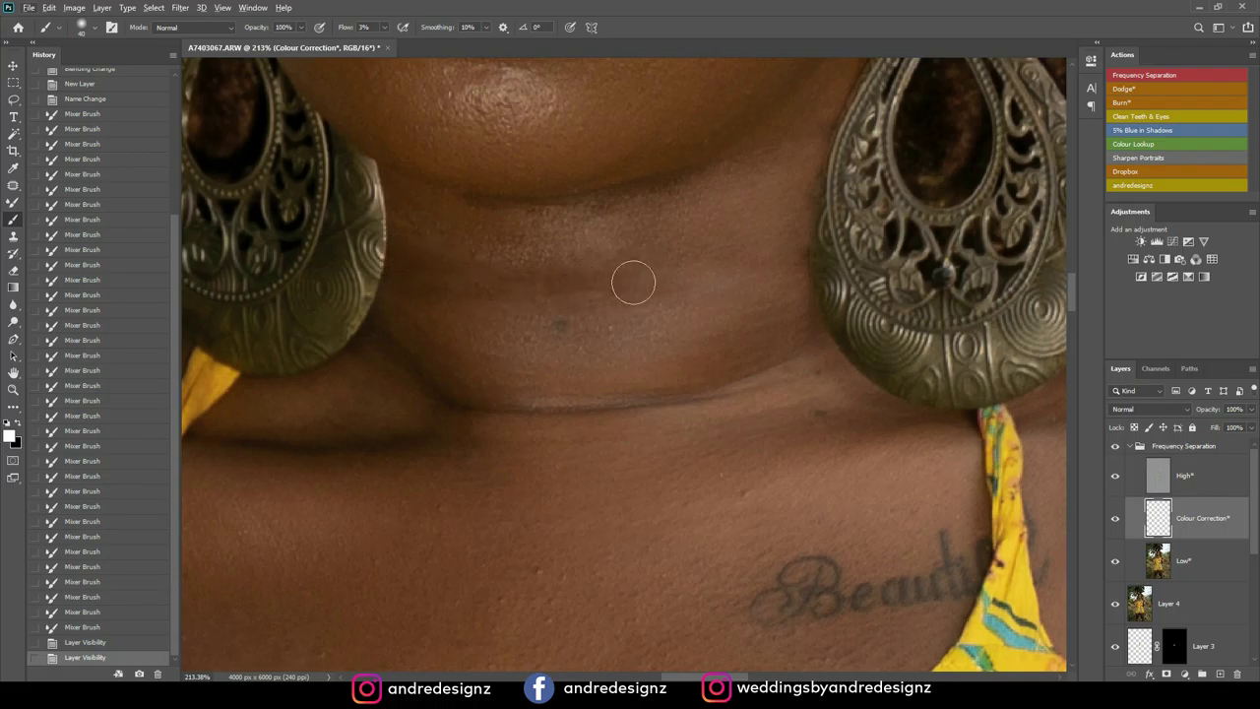
{"action": "left_click", "coordinate": [596, 231], "text": "alt"}
{"action": "mouse_move", "coordinate": [595, 231]}
{"action": "left_mouse_down"}
{"action": "mouse_move", "coordinate": [615, 279]}
{"action": "mouse_move", "coordinate": [603, 297]}
{"action": "mouse_move", "coordinate": [403, 279]}
{"action": "mouse_move", "coordinate": [619, 294]}
{"action": "mouse_move", "coordinate": [664, 280]}
{"action": "mouse_move", "coordinate": [419, 253]}
{"action": "mouse_move", "coordinate": [404, 279]}
{"action": "mouse_move", "coordinate": [610, 287]}
{"action": "mouse_move", "coordinate": [540, 272]}
{"action": "left_mouse_up"}
{"action": "mouse_move", "coordinate": [684, 268]}
{"action": "left_mouse_down"}
{"action": "mouse_move", "coordinate": [563, 271]}
{"action": "mouse_move", "coordinate": [431, 267]}
{"action": "mouse_move", "coordinate": [404, 242]}
{"action": "mouse_move", "coordinate": [593, 284]}
{"action": "mouse_move", "coordinate": [650, 271]}
{"action": "mouse_move", "coordinate": [611, 268]}
{"action": "mouse_move", "coordinate": [702, 270]}
{"action": "mouse_move", "coordinate": [704, 283]}
{"action": "mouse_move", "coordinate": [664, 284]}
{"action": "left_mouse_up"}
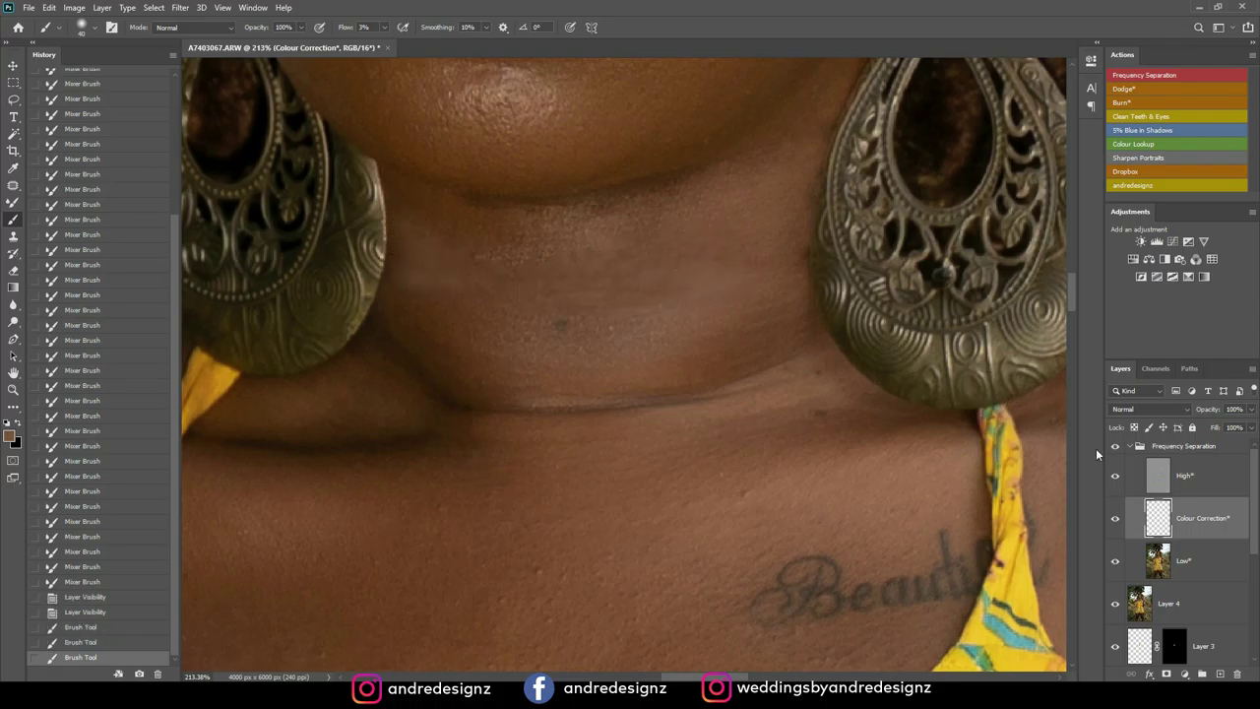
Compare the neck with the Colour Correction layer hidden and shown, then inspect the whole upper body
{"action": "left_click", "coordinate": [1115, 520]}
{"action": "left_click", "coordinate": [1116, 519]}
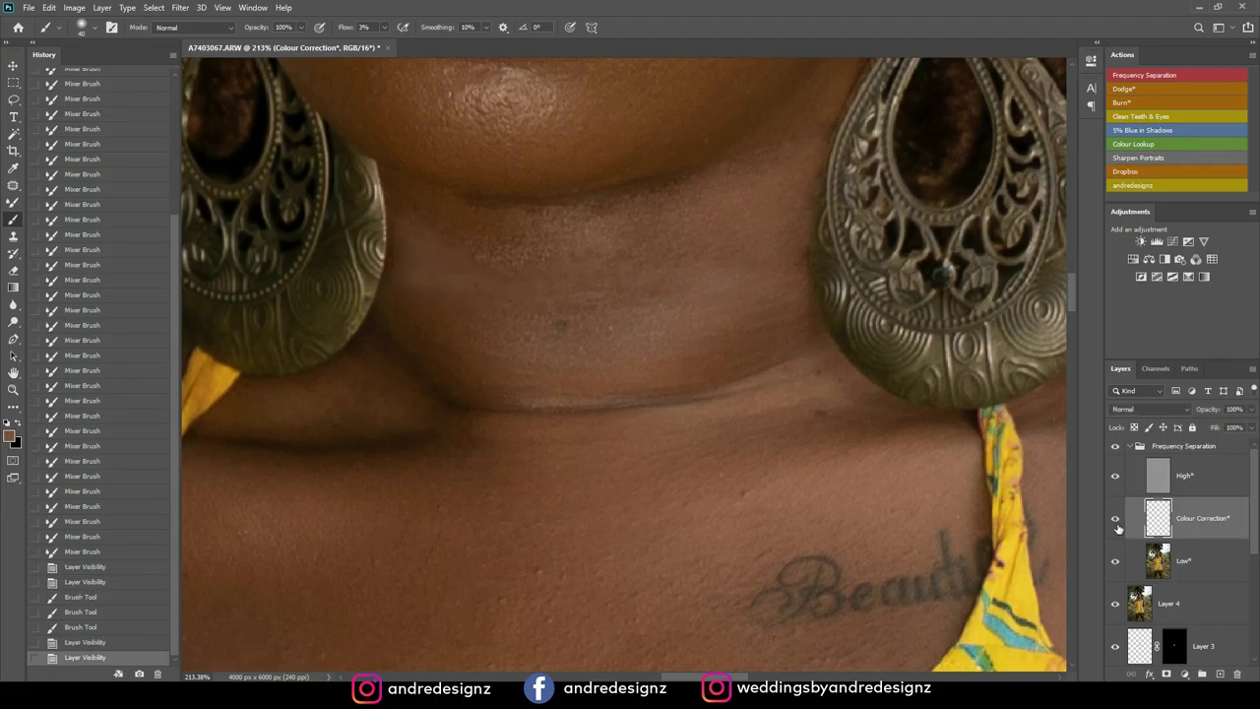
{"action": "scroll", "coordinate": [1100, 502], "scroll_direction": "down", "scroll_amount": 10}
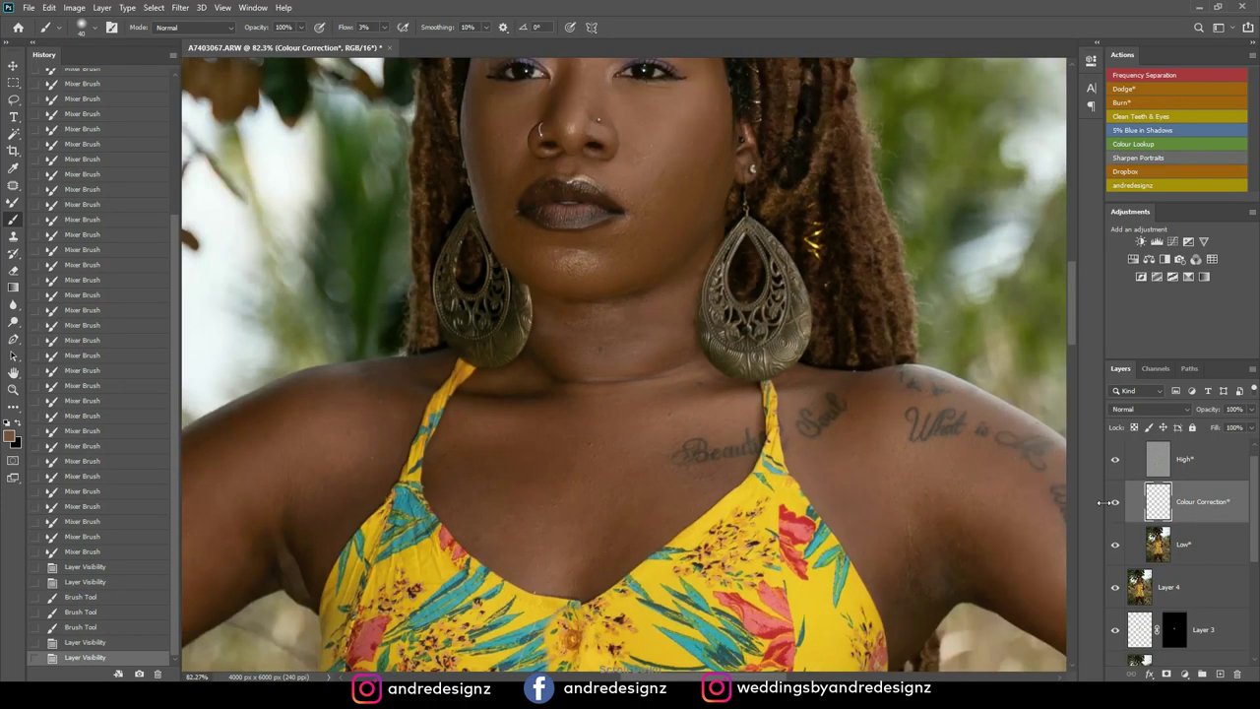
{"action": "scroll", "coordinate": [1099, 502], "scroll_direction": "up", "scroll_amount": 1}
{"action": "scroll", "coordinate": [1108, 496], "scroll_direction": "down", "scroll_amount": 1}
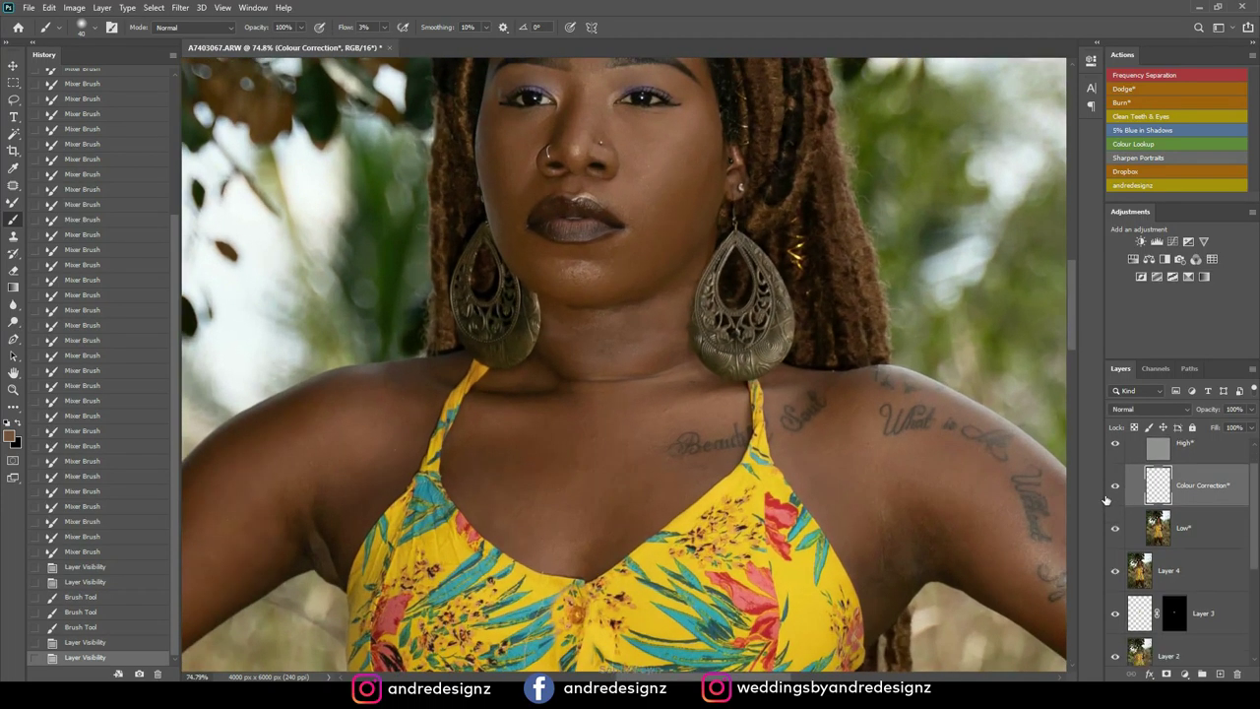
Try a brush stroke on the tattooed upper arm, delete the Colour Correction layer, and undo the deletion
{"action": "left_click_drag", "start_coordinate": [1009, 463], "coordinate": [985, 422]}
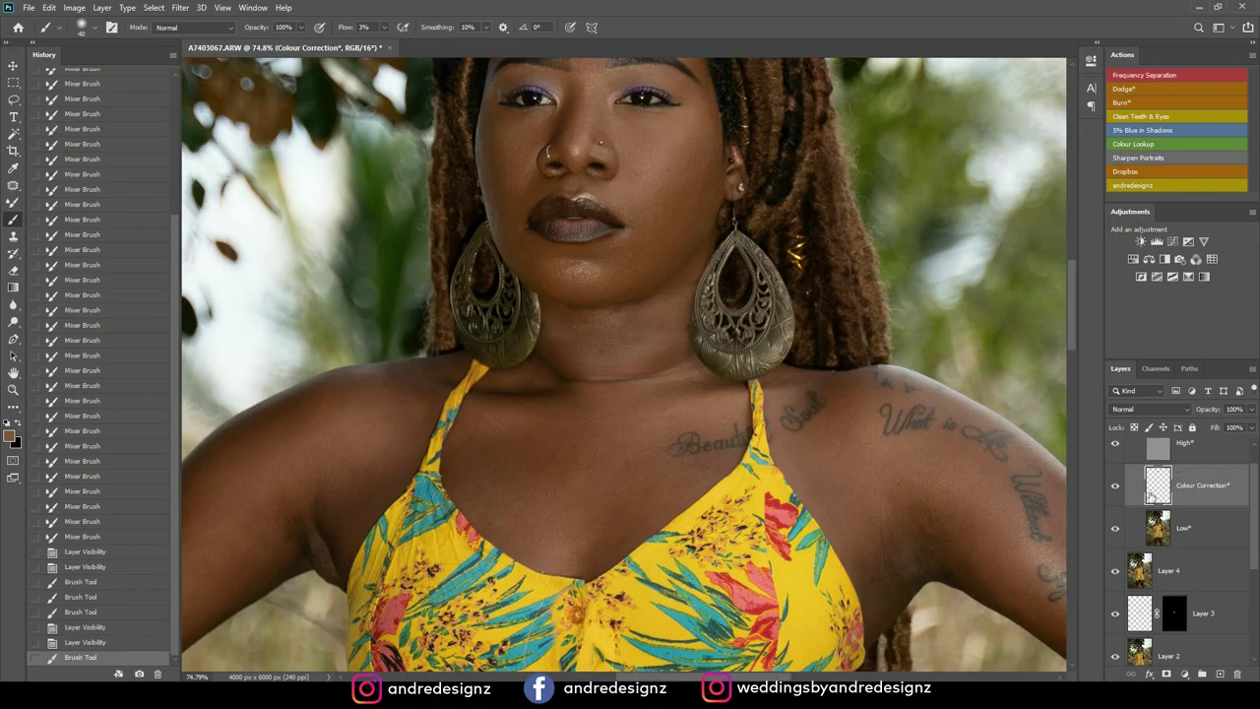
{"action": "key", "text": "Delete"}
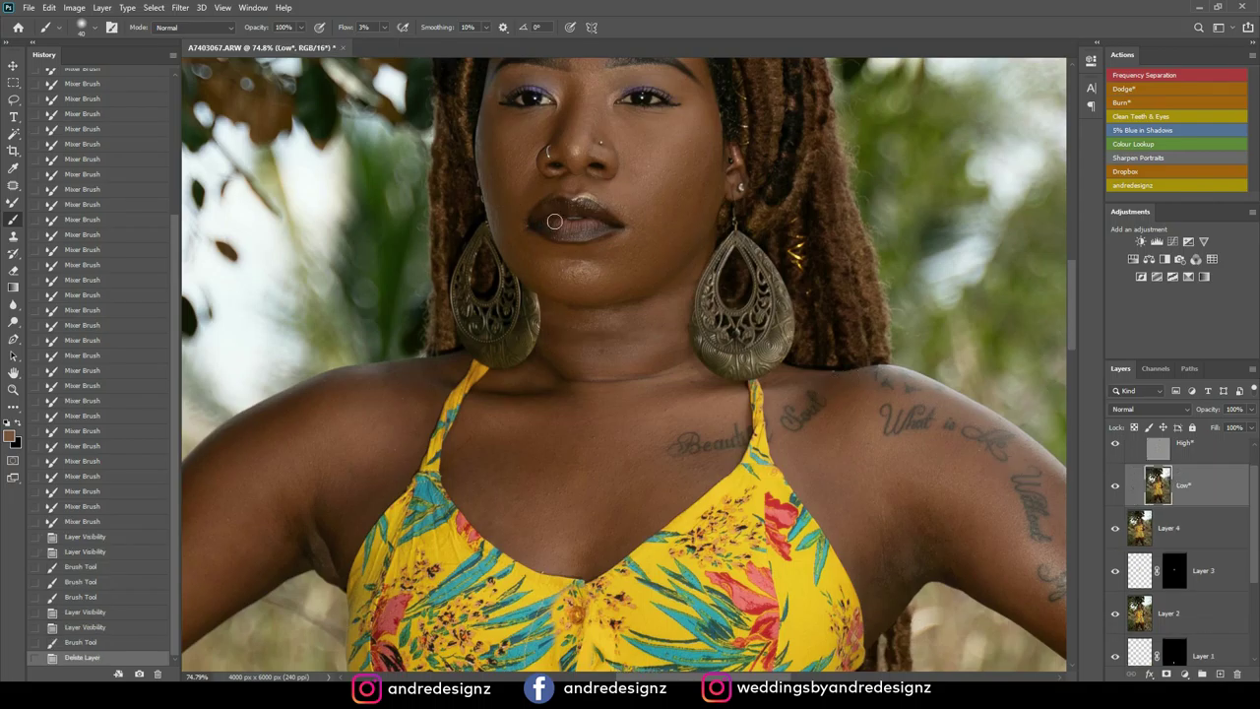
{"action": "scroll", "coordinate": [1258, 512], "scroll_direction": "up", "scroll_amount": 1}
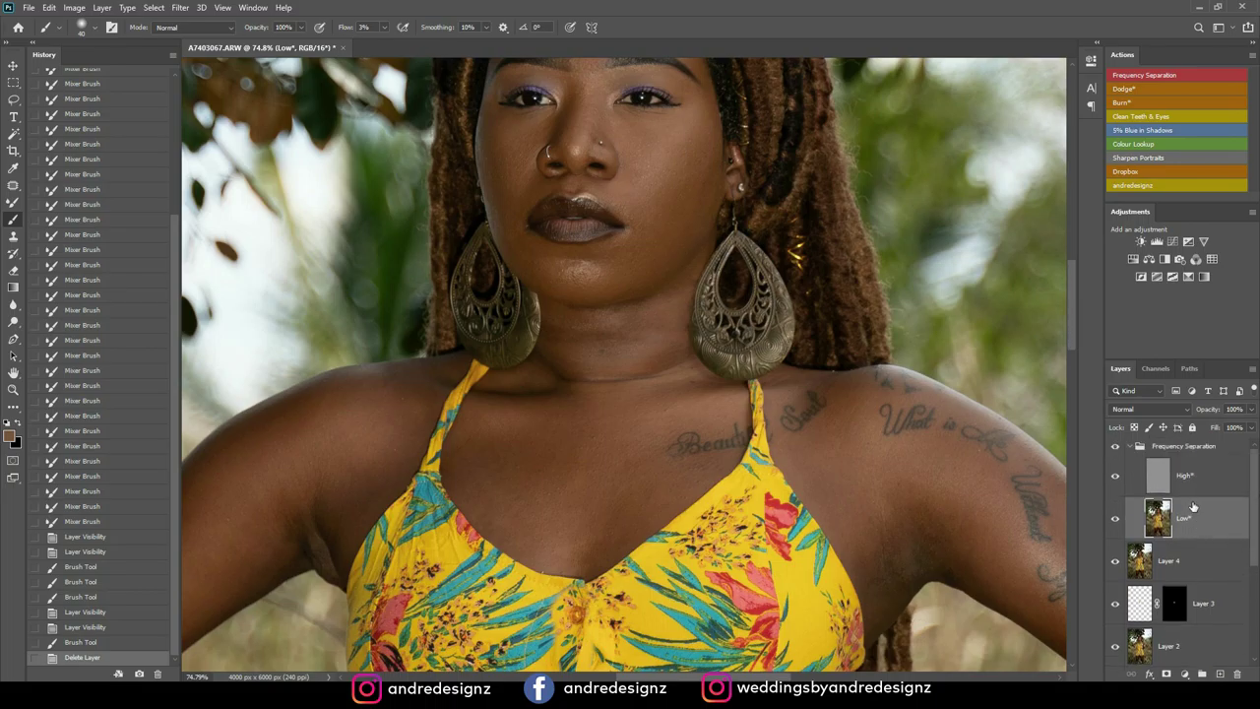
{"action": "key", "text": "ctrl+z"}
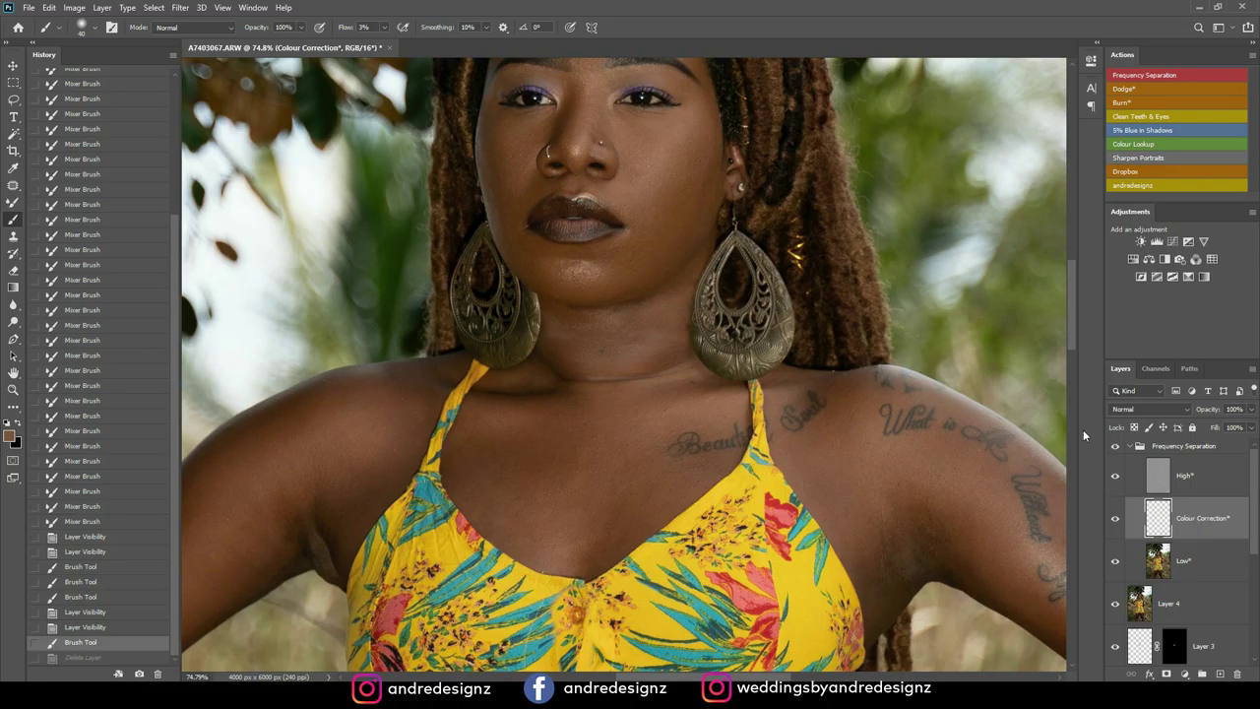
Step back through the document history to the last Mixer Brush stroke on the Low layer, discarding the neck colour painting
{"action": "left_click", "coordinate": [86, 627]}
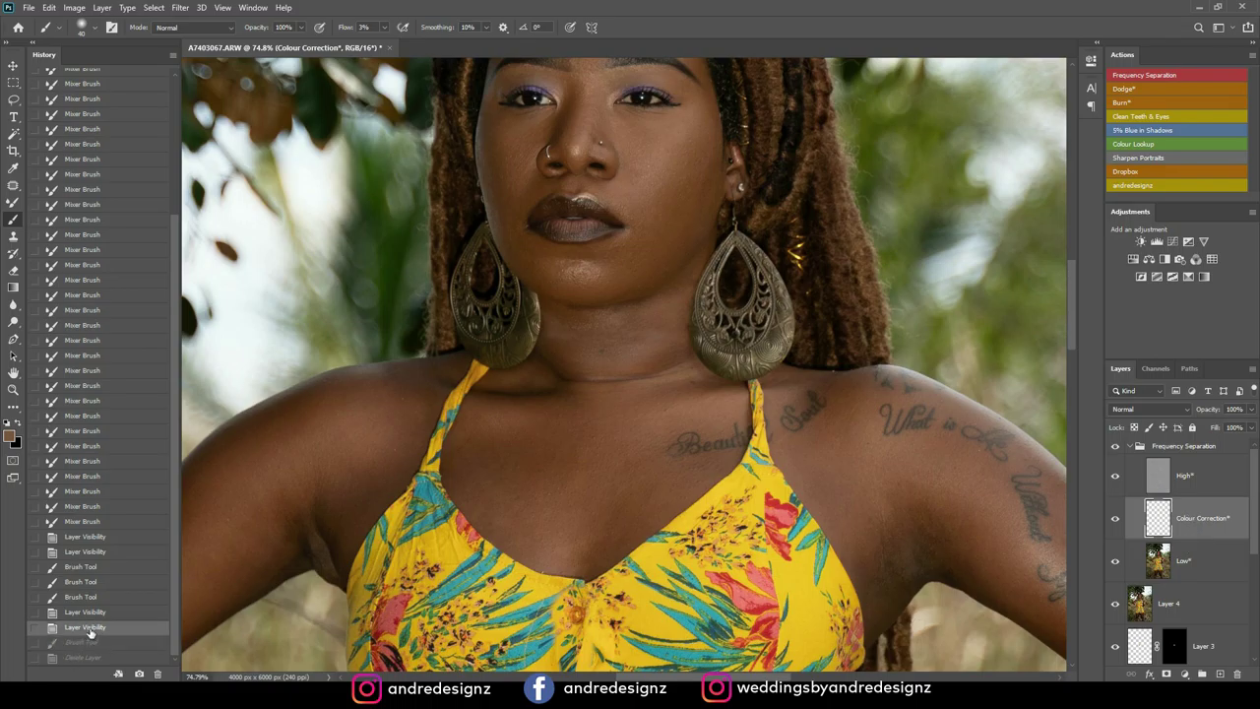
{"action": "left_click", "coordinate": [91, 615]}
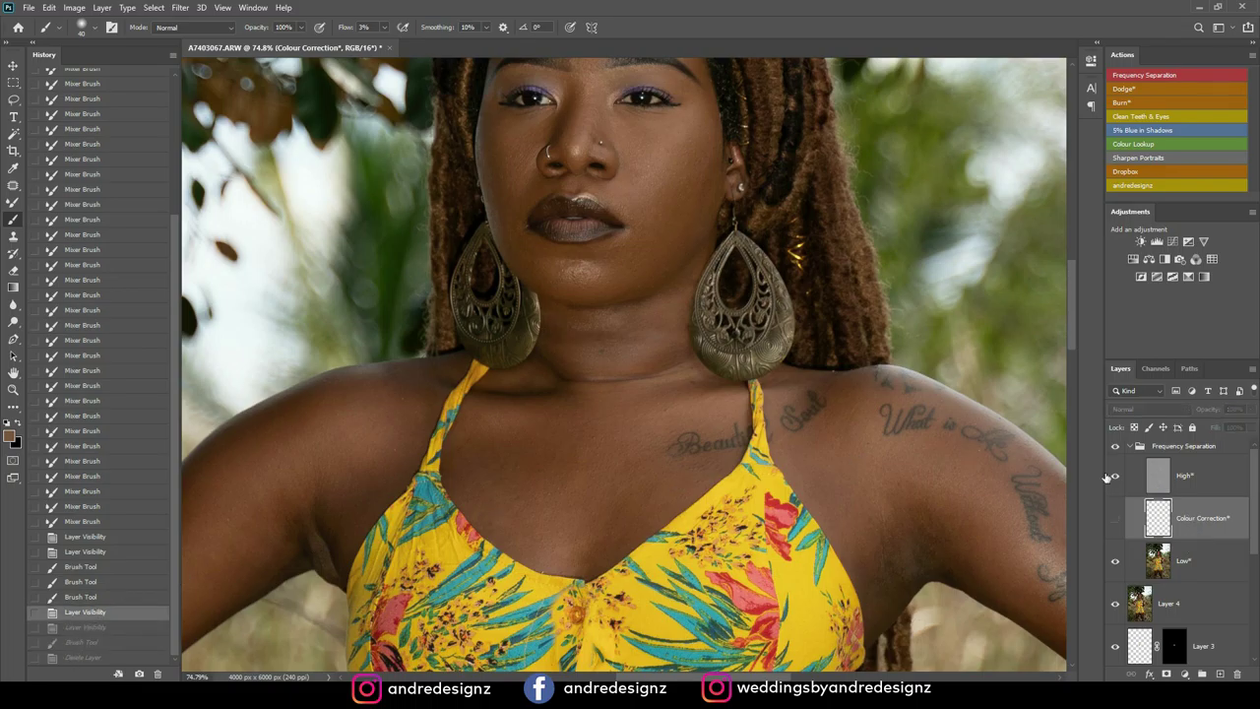
{"action": "left_click", "coordinate": [1115, 518]}
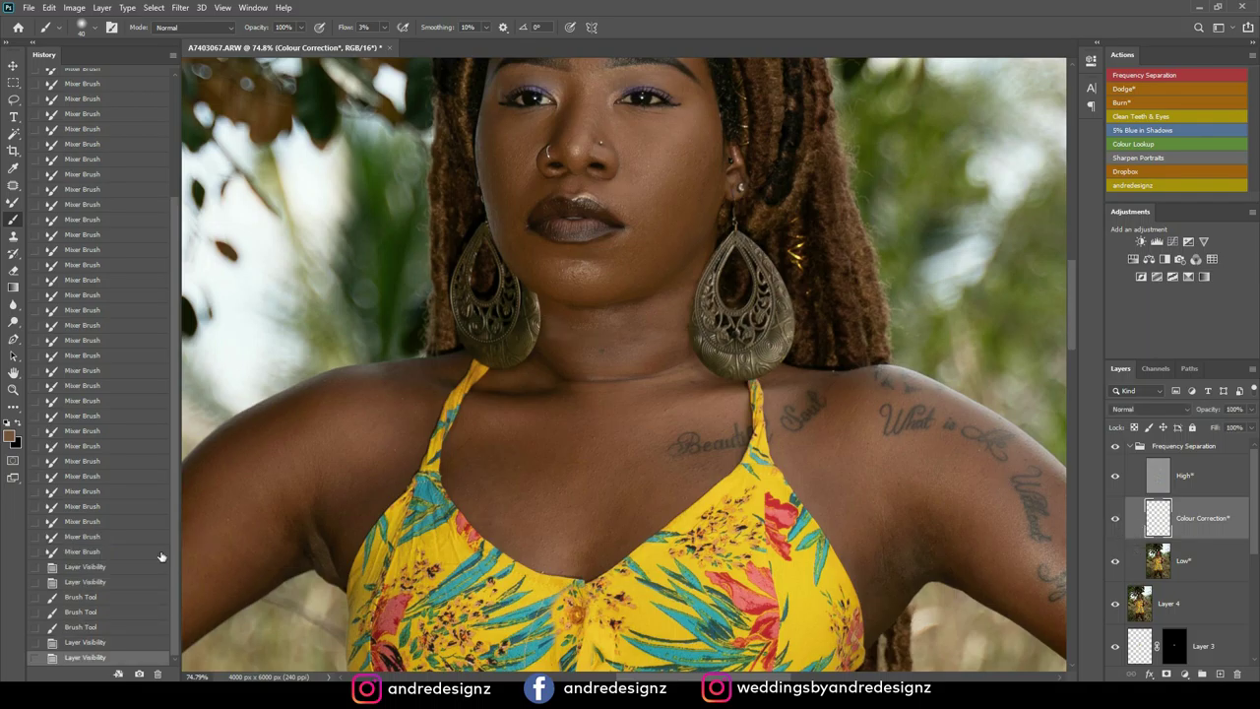
{"action": "left_click", "coordinate": [79, 551]}
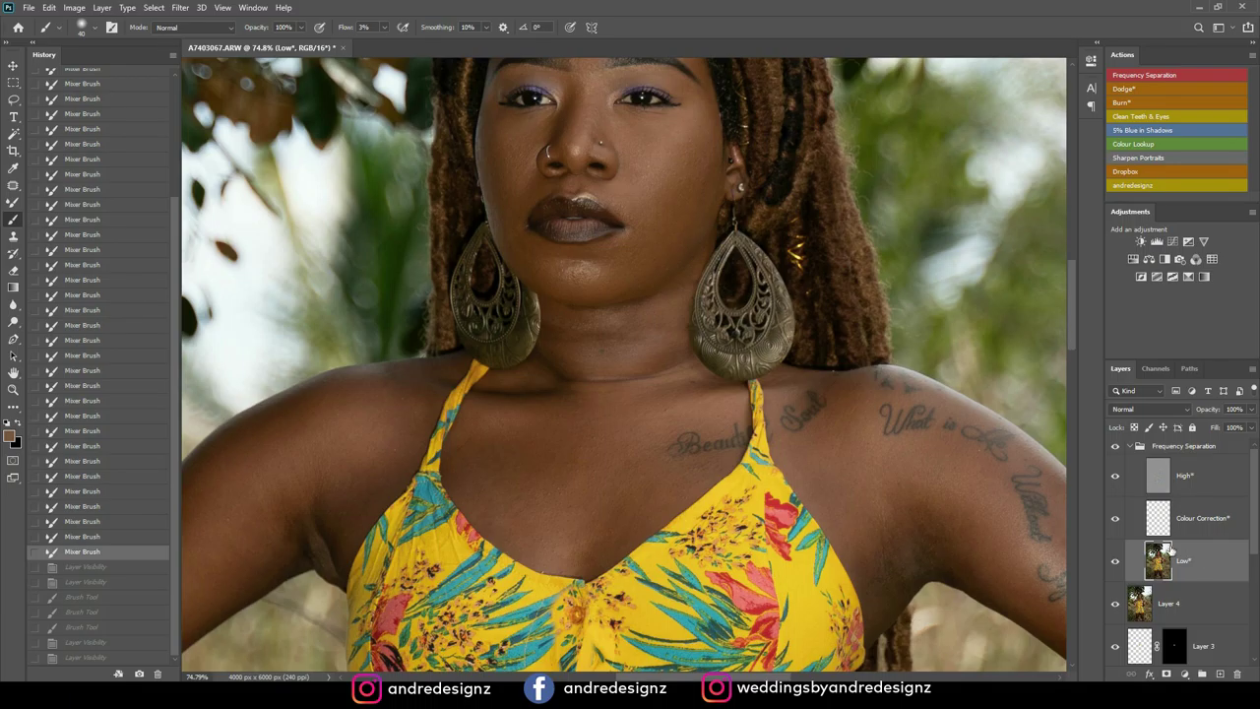
Switch back to the Mixer Brush and blend the neck skin on the Low layer, comparing with the Frequency Separation group toggled
{"action": "scroll", "coordinate": [504, 313], "scroll_direction": "up", "scroll_amount": 2}
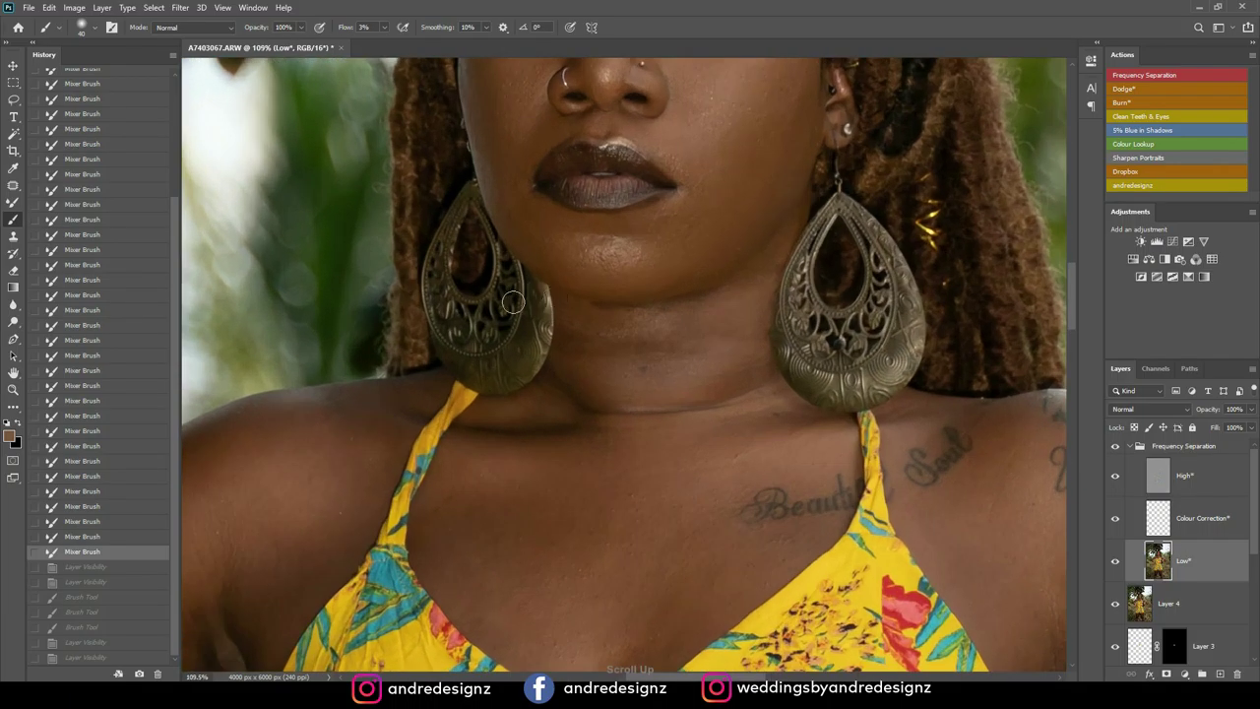
{"action": "left_click", "coordinate": [13, 204]}
{"action": "mouse_move", "coordinate": [715, 335]}
{"action": "left_mouse_down"}
{"action": "mouse_move", "coordinate": [679, 374]}
{"action": "mouse_move", "coordinate": [708, 369]}
{"action": "mouse_move", "coordinate": [754, 313]}
{"action": "mouse_move", "coordinate": [745, 362]}
{"action": "mouse_move", "coordinate": [748, 320]}
{"action": "mouse_move", "coordinate": [741, 359]}
{"action": "mouse_move", "coordinate": [722, 334]}
{"action": "mouse_move", "coordinate": [653, 389]}
{"action": "mouse_move", "coordinate": [670, 321]}
{"action": "mouse_move", "coordinate": [621, 392]}
{"action": "mouse_move", "coordinate": [605, 329]}
{"action": "mouse_move", "coordinate": [606, 393]}
{"action": "mouse_move", "coordinate": [570, 336]}
{"action": "mouse_move", "coordinate": [577, 372]}
{"action": "mouse_move", "coordinate": [590, 391]}
{"action": "mouse_move", "coordinate": [569, 342]}
{"action": "mouse_move", "coordinate": [643, 393]}
{"action": "mouse_move", "coordinate": [631, 345]}
{"action": "mouse_move", "coordinate": [625, 366]}
{"action": "mouse_move", "coordinate": [656, 325]}
{"action": "mouse_move", "coordinate": [698, 335]}
{"action": "mouse_move", "coordinate": [678, 326]}
{"action": "mouse_move", "coordinate": [712, 304]}
{"action": "mouse_move", "coordinate": [660, 335]}
{"action": "mouse_move", "coordinate": [597, 318]}
{"action": "mouse_move", "coordinate": [595, 389]}
{"action": "mouse_move", "coordinate": [570, 333]}
{"action": "mouse_move", "coordinate": [576, 344]}
{"action": "mouse_move", "coordinate": [687, 348]}
{"action": "mouse_move", "coordinate": [694, 382]}
{"action": "mouse_move", "coordinate": [708, 379]}
{"action": "mouse_move", "coordinate": [776, 254]}
{"action": "mouse_move", "coordinate": [727, 369]}
{"action": "mouse_move", "coordinate": [738, 321]}
{"action": "mouse_move", "coordinate": [714, 374]}
{"action": "mouse_move", "coordinate": [679, 330]}
{"action": "mouse_move", "coordinate": [670, 373]}
{"action": "mouse_move", "coordinate": [589, 332]}
{"action": "mouse_move", "coordinate": [584, 375]}
{"action": "mouse_move", "coordinate": [574, 345]}
{"action": "mouse_move", "coordinate": [590, 379]}
{"action": "mouse_move", "coordinate": [616, 344]}
{"action": "mouse_move", "coordinate": [640, 368]}
{"action": "mouse_move", "coordinate": [693, 356]}
{"action": "mouse_move", "coordinate": [721, 366]}
{"action": "mouse_move", "coordinate": [686, 403]}
{"action": "mouse_move", "coordinate": [604, 399]}
{"action": "mouse_move", "coordinate": [590, 357]}
{"action": "mouse_move", "coordinate": [597, 385]}
{"action": "mouse_move", "coordinate": [647, 337]}
{"action": "left_mouse_up"}
{"action": "left_click", "coordinate": [712, 322]}
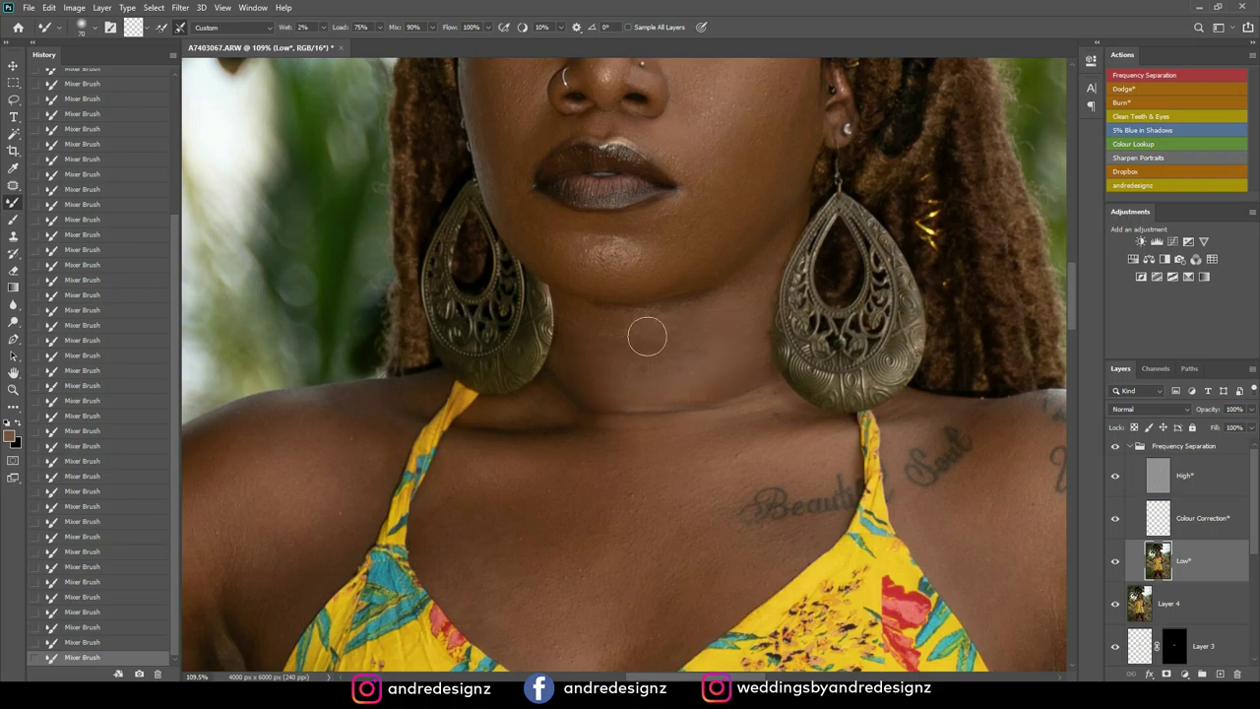
{"action": "left_click", "coordinate": [1116, 446]}
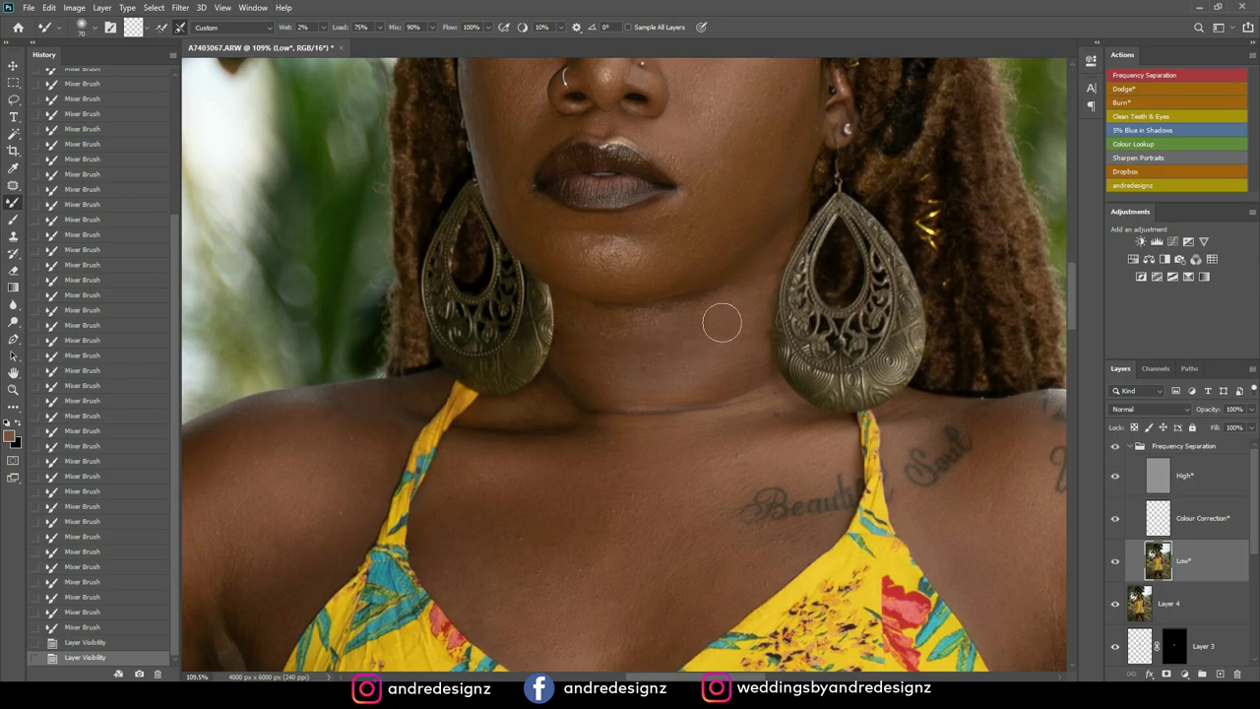
{"action": "mouse_move", "coordinate": [733, 328]}
{"action": "left_mouse_down"}
{"action": "mouse_move", "coordinate": [738, 360]}
{"action": "mouse_move", "coordinate": [576, 346]}
{"action": "mouse_move", "coordinate": [599, 369]}
{"action": "mouse_move", "coordinate": [624, 332]}
{"action": "mouse_move", "coordinate": [671, 337]}
{"action": "left_mouse_up"}
Reduce the Mixer Brush size to 20 pixels and blend the skin along the shadow edge beneath the chin
{"action": "scroll", "coordinate": [671, 338], "scroll_direction": "up", "scroll_amount": 5}
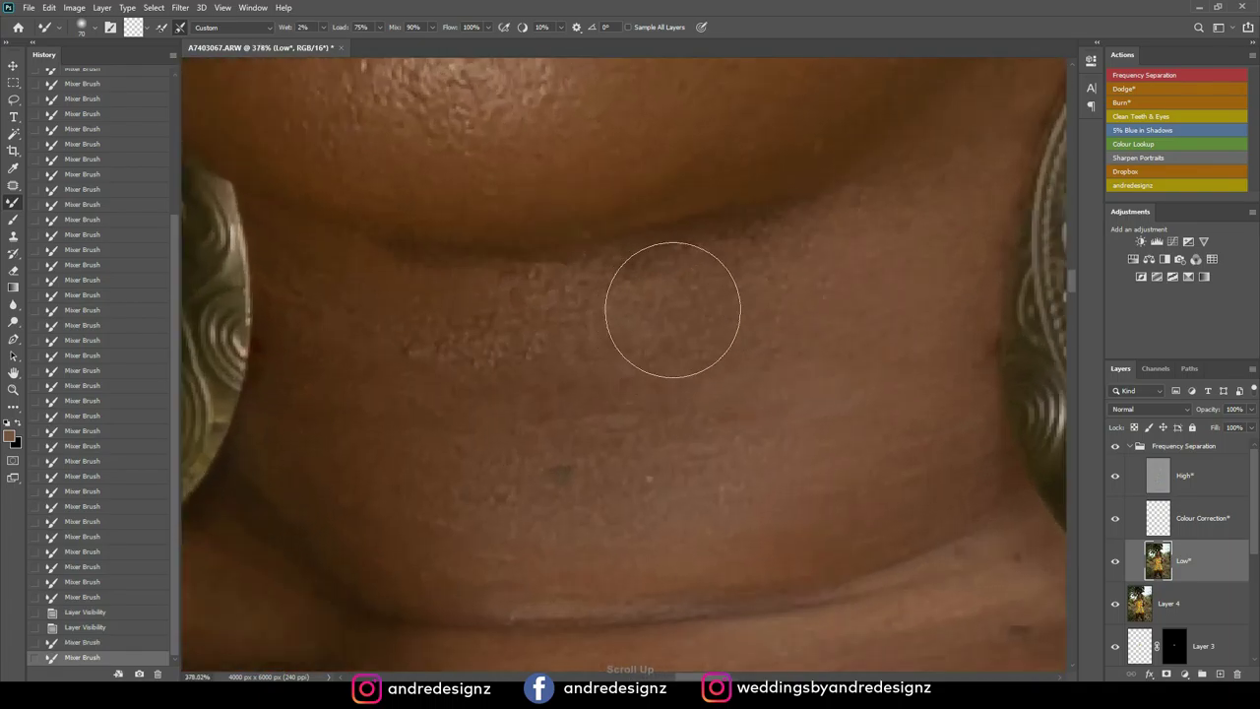
{"action": "scroll", "coordinate": [726, 253], "scroll_direction": "down", "scroll_amount": 1}
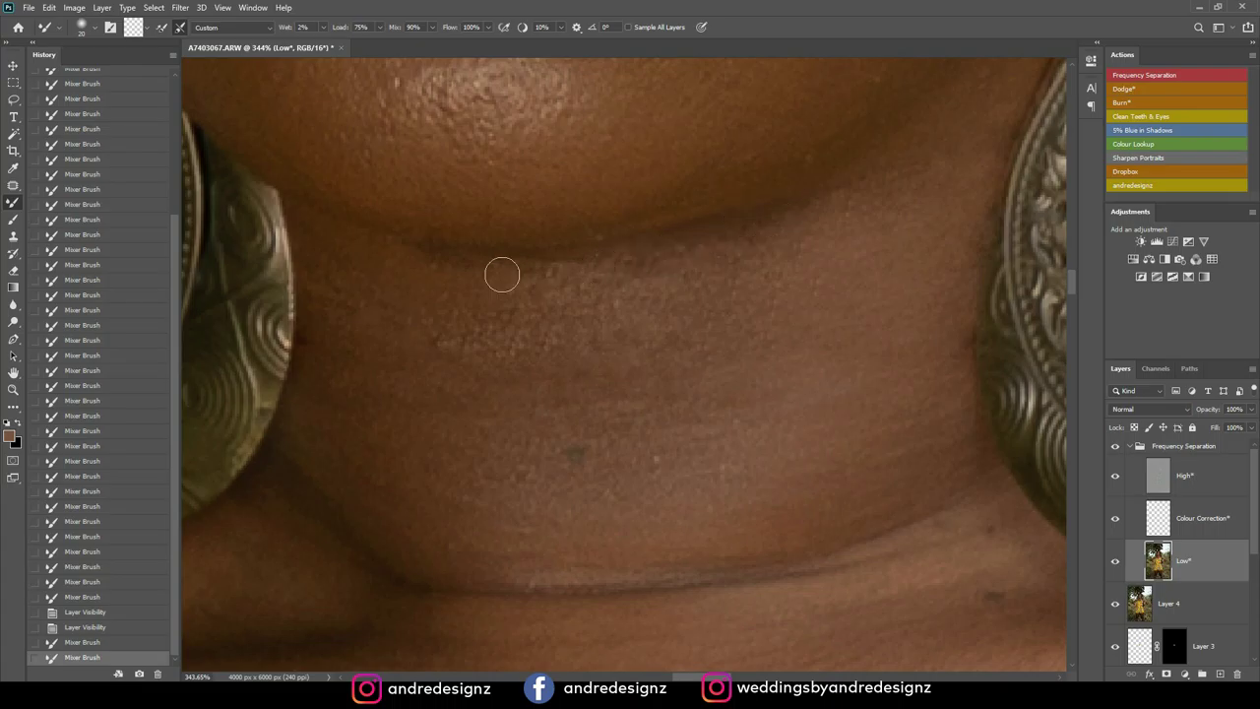
{"action": "mouse_move", "coordinate": [471, 274]}
{"action": "left_mouse_down"}
{"action": "mouse_move", "coordinate": [558, 289]}
{"action": "mouse_move", "coordinate": [711, 260]}
{"action": "left_mouse_up"}
{"action": "left_click_drag", "start_coordinate": [771, 231], "coordinate": [722, 253]}
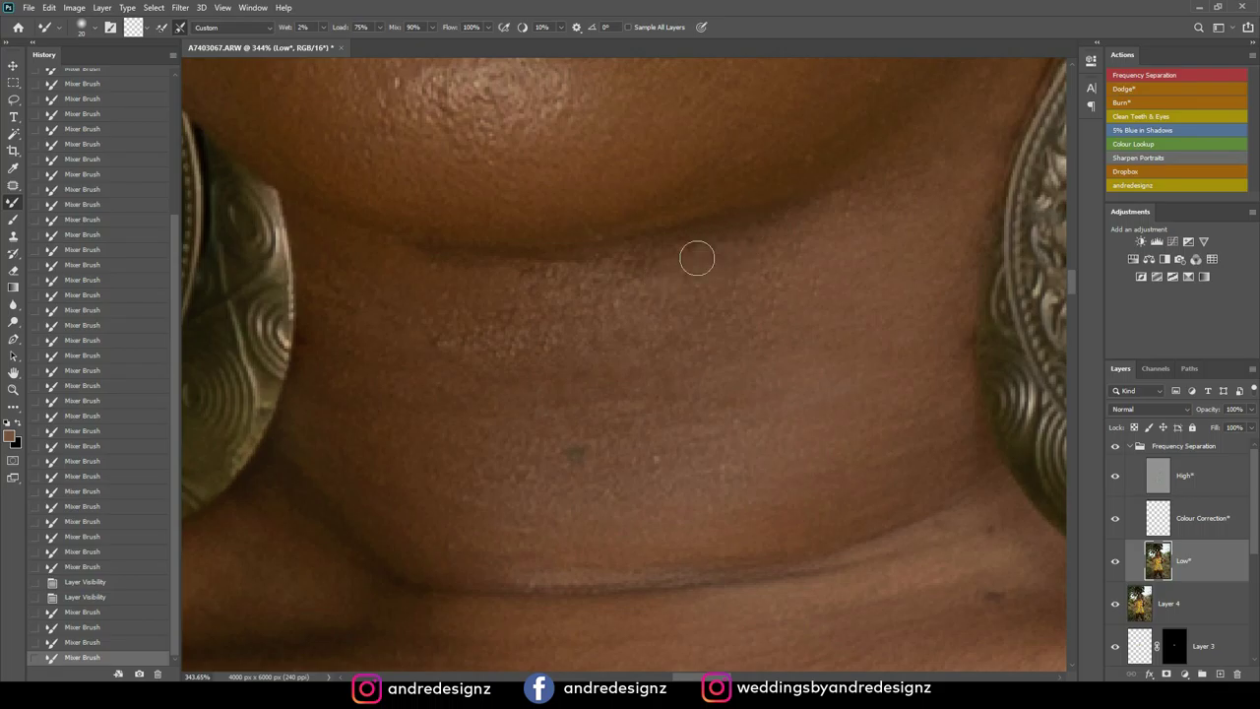
{"action": "left_click_drag", "start_coordinate": [480, 277], "coordinate": [743, 272]}
{"action": "left_click_drag", "start_coordinate": [744, 271], "coordinate": [679, 273]}
On the Colour Correction layer, sample the neck skin tone and paint the shadow edge beneath the chin using a 10-pixel Brush
{"action": "left_click", "coordinate": [1210, 525]}
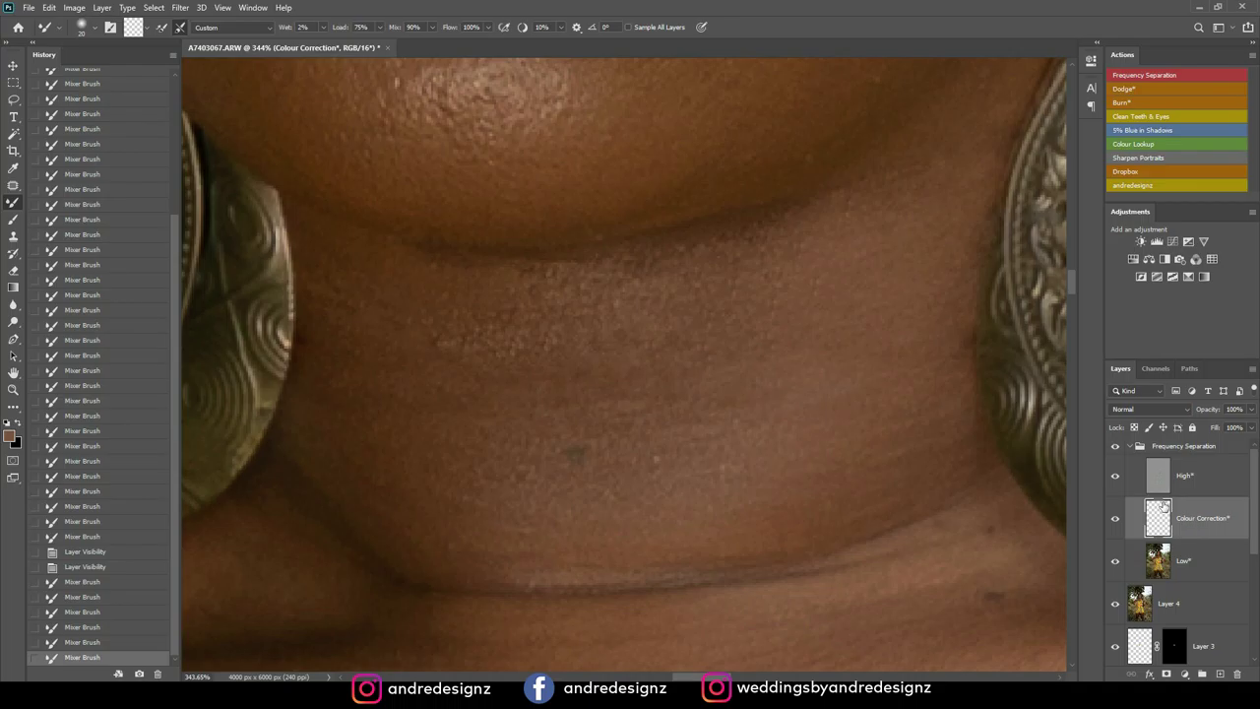
{"action": "left_click_drag", "start_coordinate": [567, 358], "coordinate": [685, 318]}
{"action": "key", "text": "shift+b"}
{"action": "left_click", "coordinate": [684, 313], "text": "alt"}
{"action": "key", "text": "bracketleft"}
{"action": "key", "text": "bracketleft"}
{"action": "key", "text": "bracketleft"}
{"action": "left_click_drag", "start_coordinate": [733, 235], "coordinate": [709, 238]}
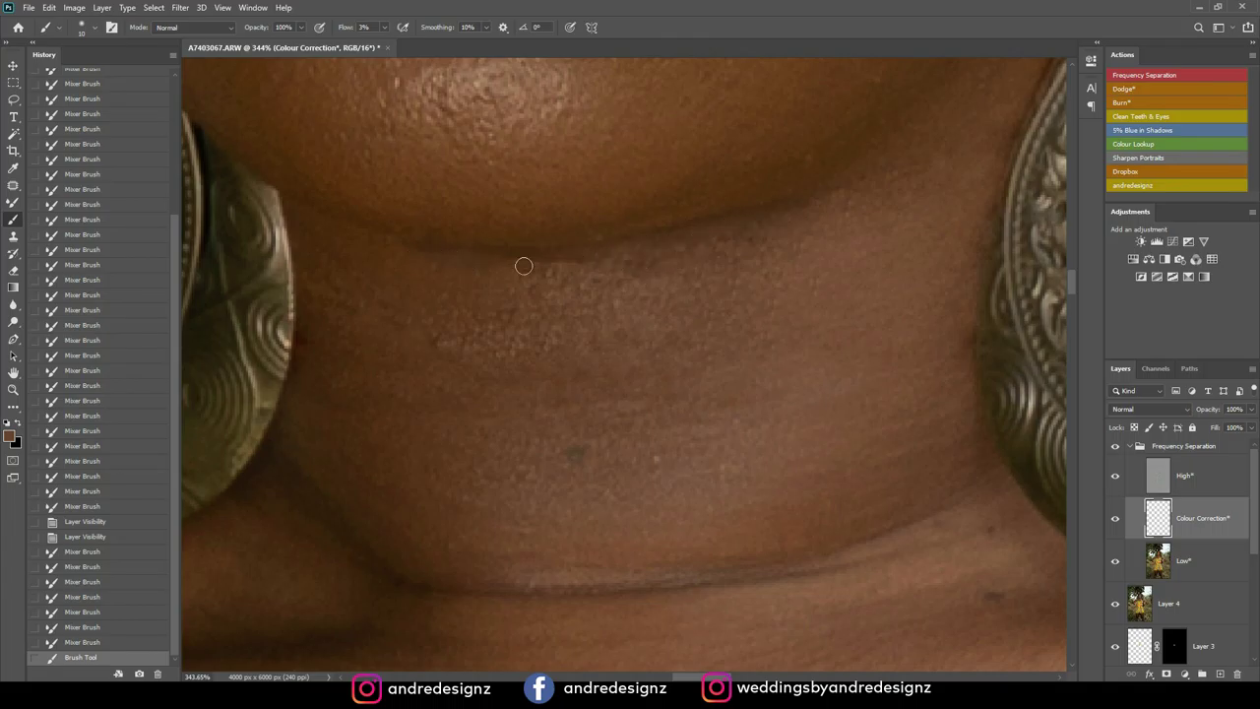
{"action": "mouse_move", "coordinate": [596, 278]}
{"action": "left_mouse_down"}
{"action": "mouse_move", "coordinate": [573, 293]}
{"action": "mouse_move", "coordinate": [523, 289]}
{"action": "left_mouse_up"}
{"action": "left_click_drag", "start_coordinate": [517, 287], "coordinate": [433, 270]}
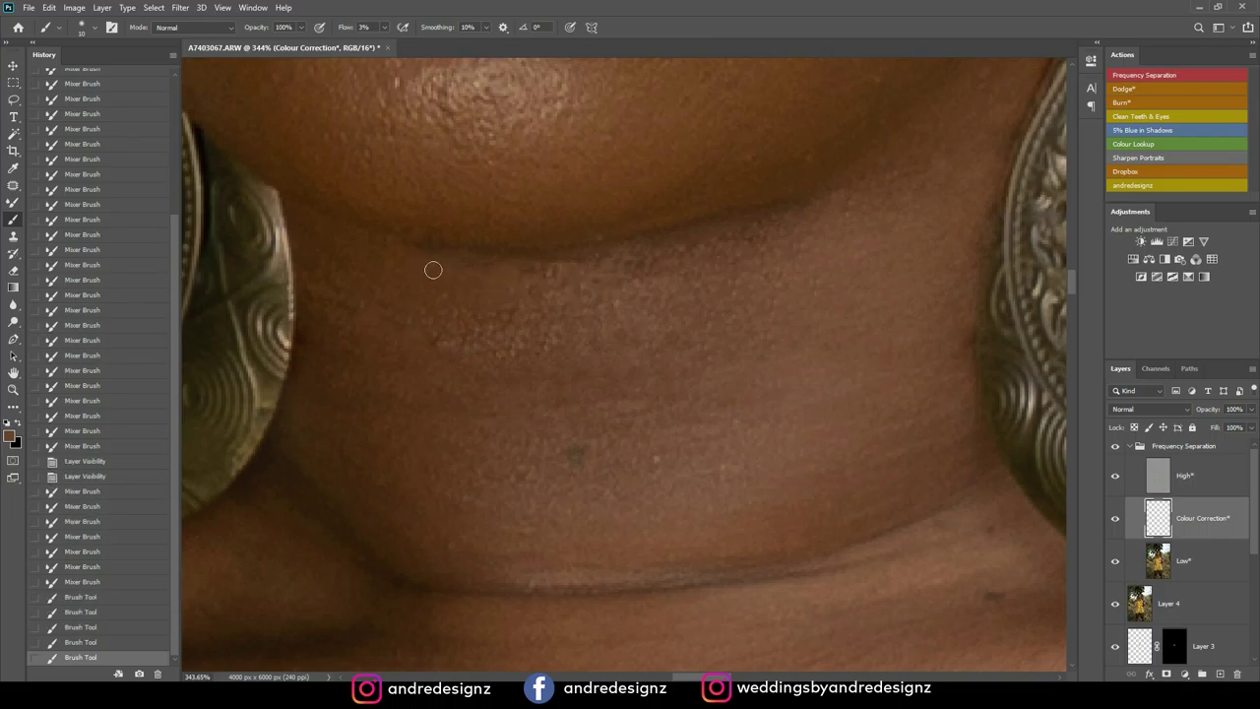
Return to the Low layer with the Mixer Brush, enlarge it, and blend the skin across the upper chest
{"action": "scroll", "coordinate": [433, 270], "scroll_direction": "down", "scroll_amount": 10}
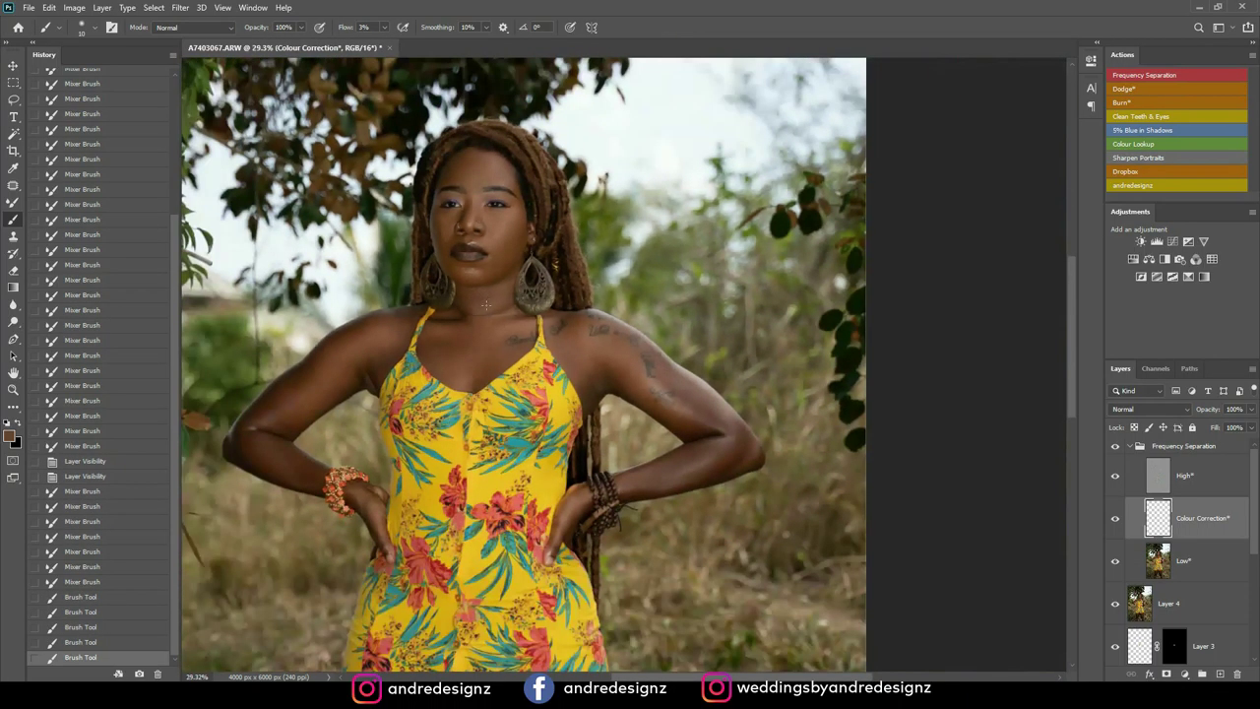
{"action": "scroll", "coordinate": [485, 298], "scroll_direction": "up", "scroll_amount": 1}
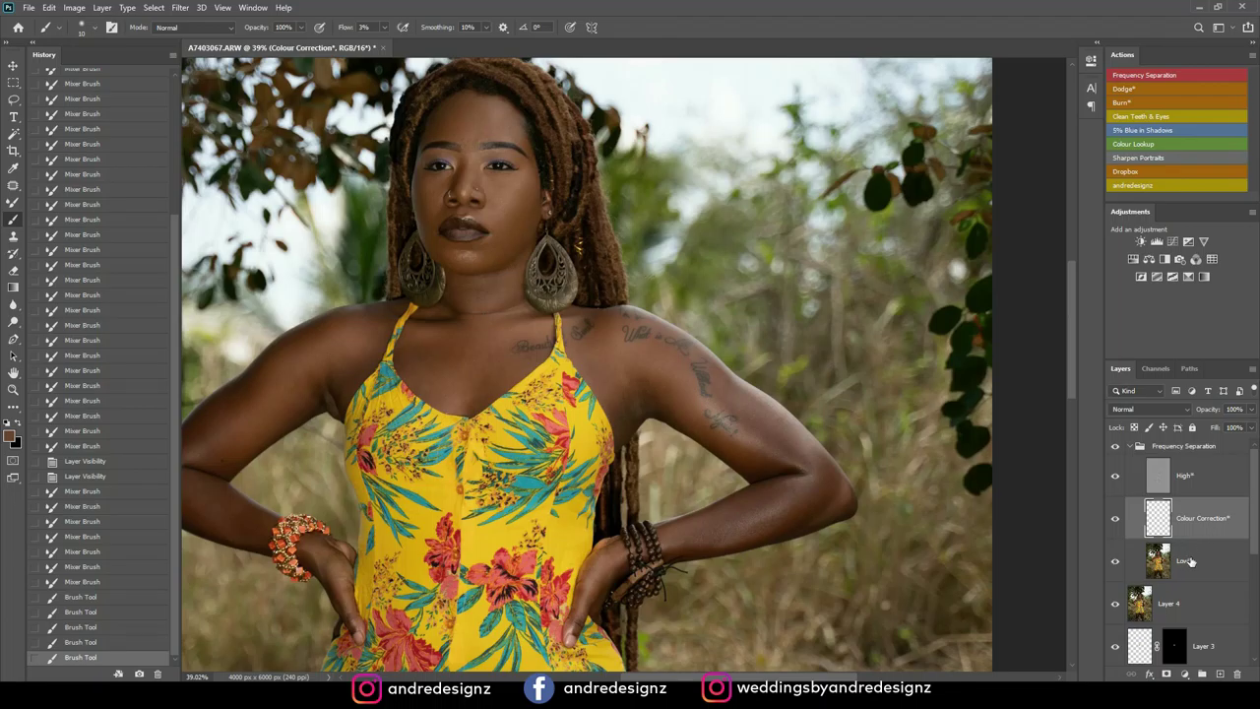
{"action": "left_click", "coordinate": [1204, 565]}
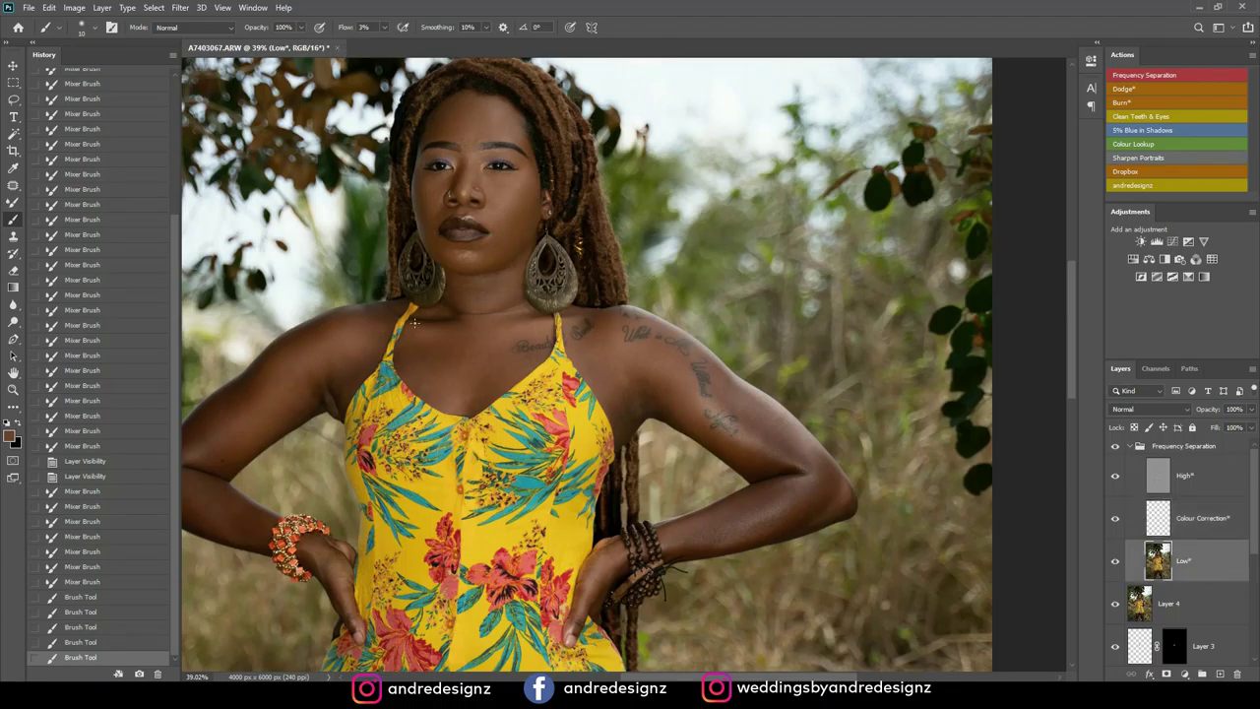
{"action": "key", "text": "shift+b"}
{"action": "scroll", "coordinate": [482, 302], "scroll_direction": "up", "scroll_amount": 3}
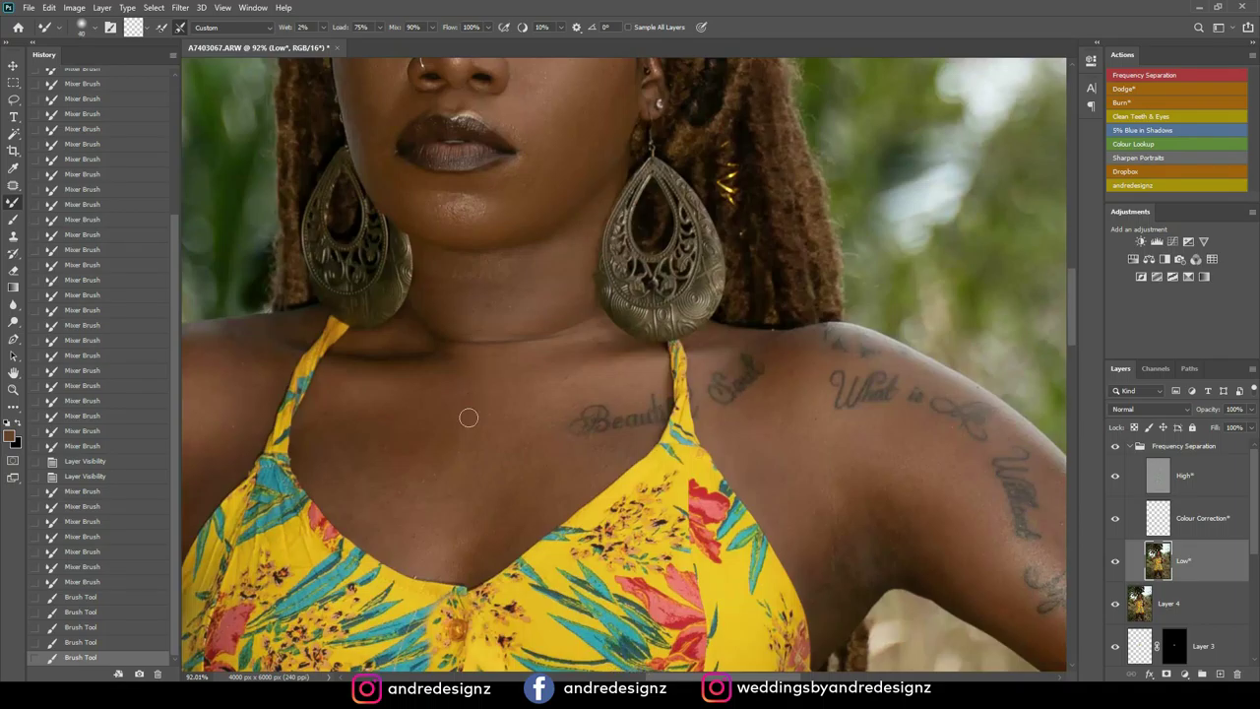
{"action": "left_click_drag", "start_coordinate": [471, 387], "coordinate": [462, 411]}
{"action": "key", "text": "bracketright"}
{"action": "key", "text": "bracketright"}
{"action": "key", "text": "bracketright"}
{"action": "key", "text": "bracketright"}
{"action": "key", "text": "bracketright"}
{"action": "left_click_drag", "start_coordinate": [429, 531], "coordinate": [366, 451]}
{"action": "mouse_move", "coordinate": [366, 451]}
{"action": "left_mouse_down"}
{"action": "mouse_move", "coordinate": [400, 513]}
{"action": "mouse_move", "coordinate": [445, 516]}
{"action": "mouse_move", "coordinate": [487, 501]}
{"action": "mouse_move", "coordinate": [509, 448]}
{"action": "mouse_move", "coordinate": [534, 487]}
{"action": "mouse_move", "coordinate": [543, 481]}
{"action": "mouse_move", "coordinate": [525, 482]}
{"action": "mouse_move", "coordinate": [495, 419]}
{"action": "mouse_move", "coordinate": [540, 368]}
{"action": "mouse_move", "coordinate": [639, 375]}
{"action": "mouse_move", "coordinate": [549, 377]}
{"action": "mouse_move", "coordinate": [403, 433]}
{"action": "left_mouse_up"}
Set the Mixer Brush size to 80 pixels and blend the chest skin just above the dress neckline
{"action": "key", "text": "["}
{"action": "key", "text": "["}
{"action": "key", "text": "["}
{"action": "key", "text": "["}
{"action": "key", "text": "["}
{"action": "key", "text": "["}
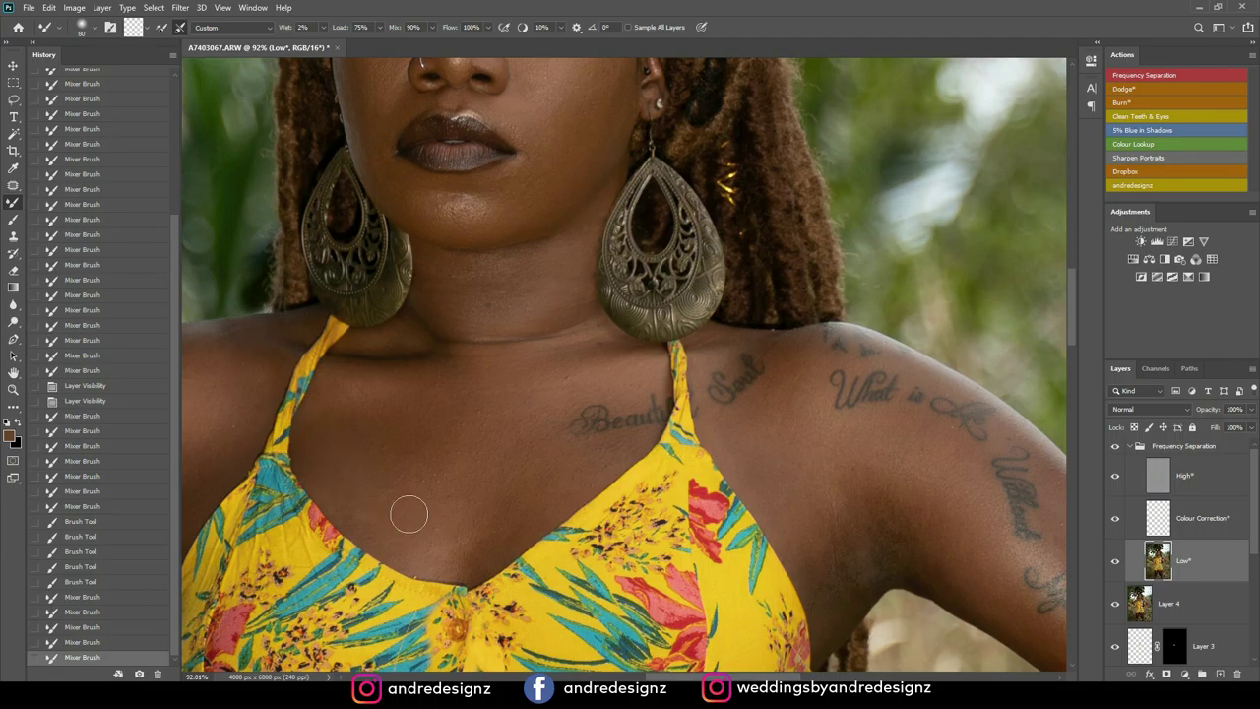
{"action": "left_click_drag", "start_coordinate": [507, 483], "coordinate": [506, 470]}
Blend the skin around the underarm and shoulder of the tattooed arm, avoiding the tattoo lettering
{"action": "left_click_drag", "start_coordinate": [794, 376], "coordinate": [420, 273]}
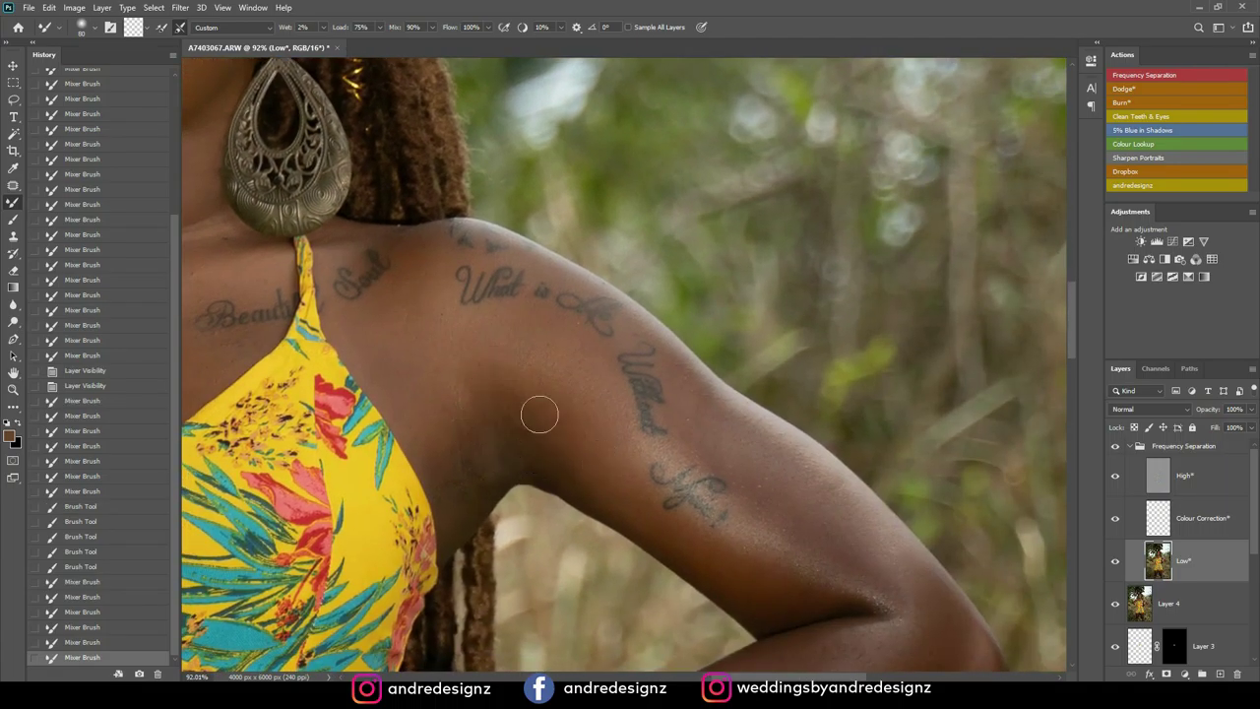
{"action": "left_click", "coordinate": [571, 460]}
{"action": "left_click_drag", "start_coordinate": [430, 311], "coordinate": [463, 394]}
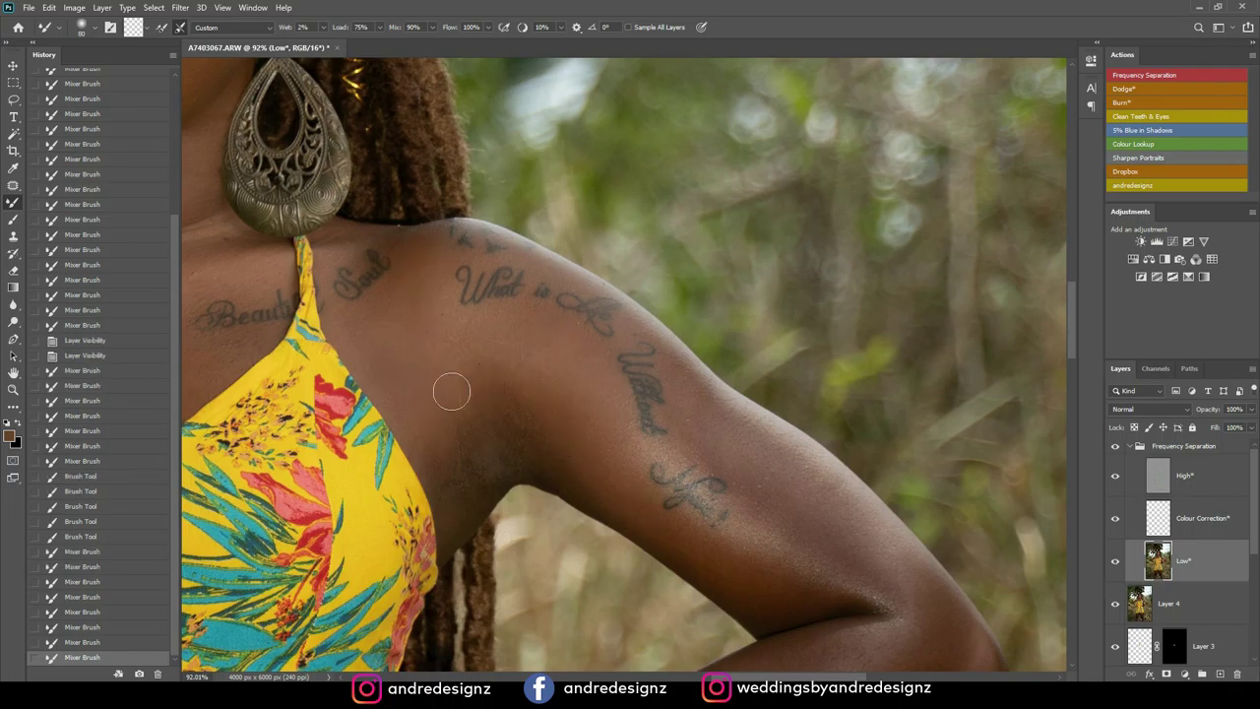
{"action": "left_click", "coordinate": [504, 459]}
{"action": "left_click_drag", "start_coordinate": [482, 476], "coordinate": [451, 470]}
Blend the skin around the elbow crease and along the forearm of the tattooed arm on the Low layer
{"action": "key", "text": "space"}
{"action": "mouse_move", "coordinate": [738, 487]}
{"action": "left_mouse_down"}
{"action": "mouse_move", "coordinate": [466, 282]}
{"action": "mouse_move", "coordinate": [584, 361]}
{"action": "left_mouse_up"}
{"action": "left_click_drag", "start_coordinate": [624, 411], "coordinate": [597, 391]}
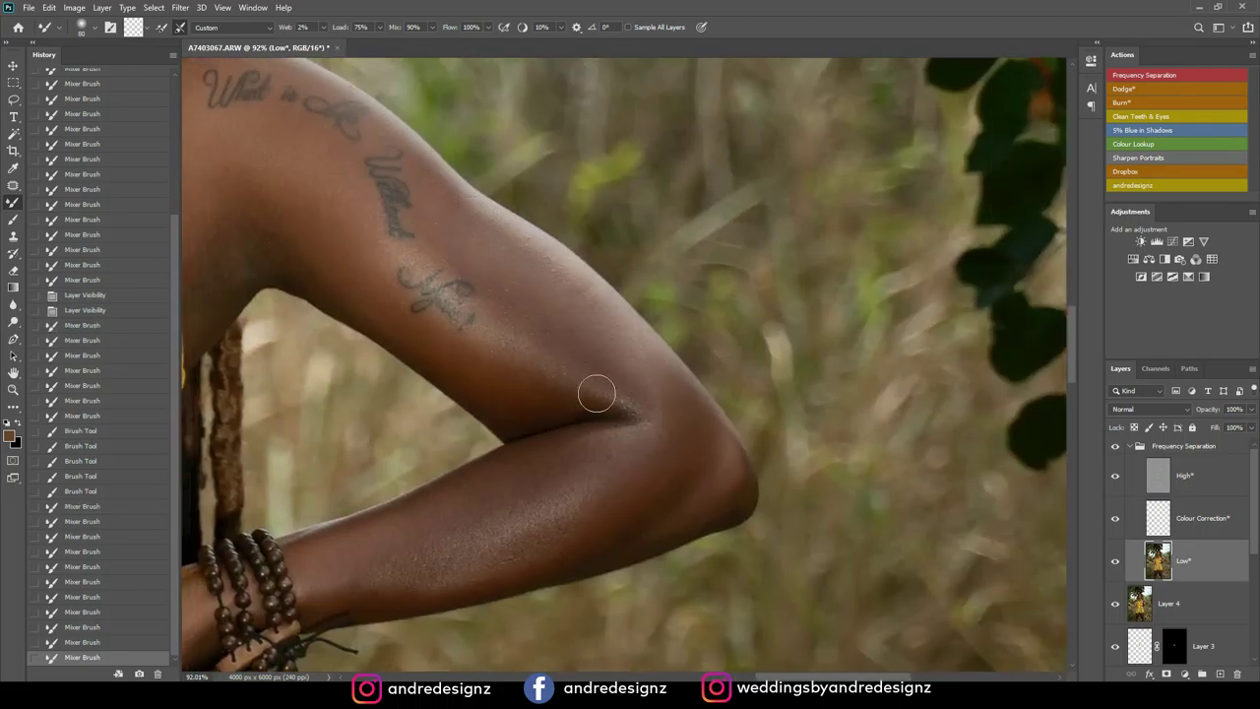
{"action": "left_click", "coordinate": [625, 499]}
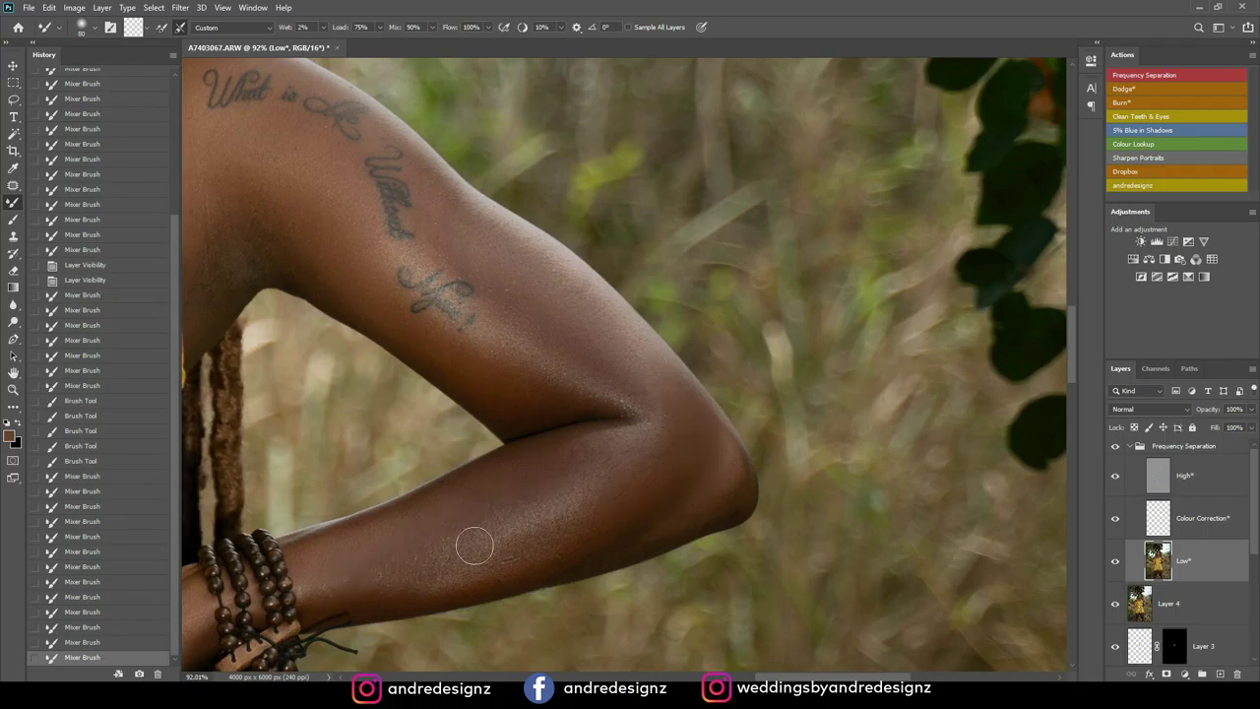
{"action": "left_click", "coordinate": [390, 575]}
{"action": "left_click", "coordinate": [550, 450]}
{"action": "mouse_move", "coordinate": [446, 578]}
{"action": "left_mouse_down"}
{"action": "mouse_move", "coordinate": [483, 590]}
{"action": "mouse_move", "coordinate": [679, 500]}
{"action": "mouse_move", "coordinate": [630, 560]}
{"action": "mouse_move", "coordinate": [607, 557]}
{"action": "left_mouse_up"}
{"action": "left_click_drag", "start_coordinate": [700, 503], "coordinate": [722, 480]}
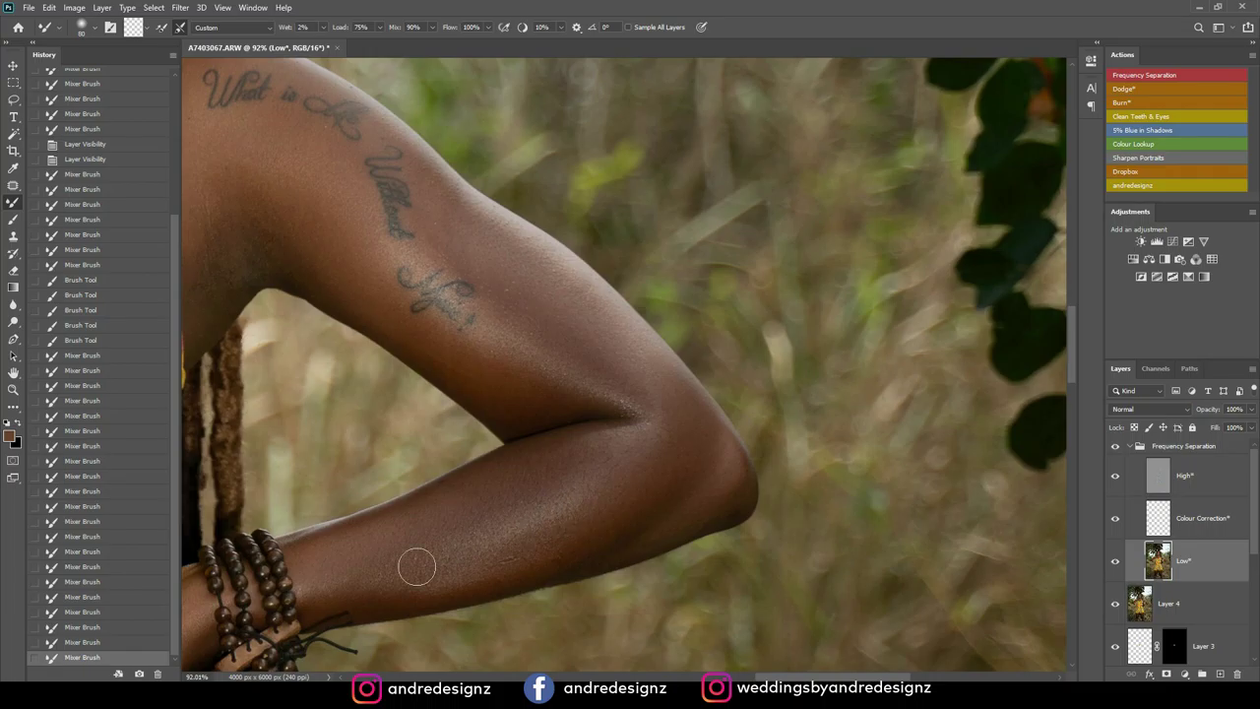
Blend the skin on the untattooed upper arm, underarm and shoulder with a 100-pixel Mixer Brush
{"action": "left_click_drag", "start_coordinate": [537, 404], "coordinate": [761, 439]}
{"action": "mouse_move", "coordinate": [524, 365]}
{"action": "left_mouse_down"}
{"action": "mouse_move", "coordinate": [895, 347]}
{"action": "mouse_move", "coordinate": [850, 417]}
{"action": "left_mouse_up"}
{"action": "left_click_drag", "start_coordinate": [503, 280], "coordinate": [748, 343]}
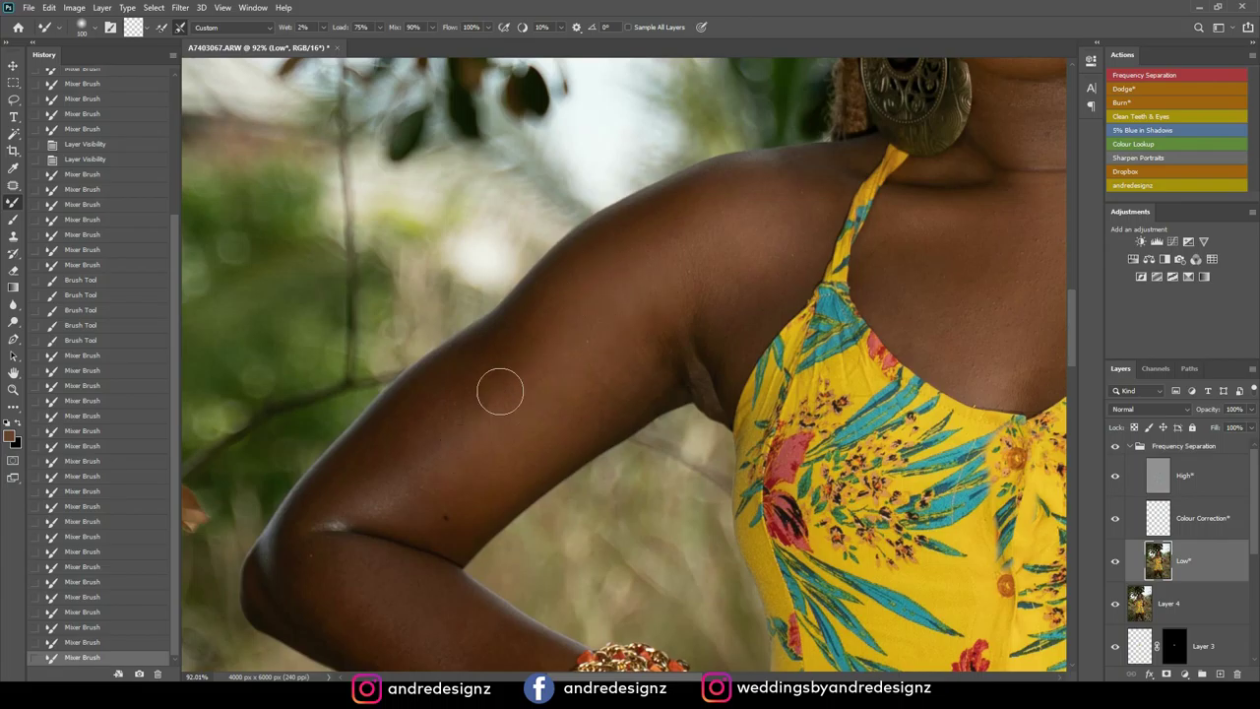
{"action": "left_click", "coordinate": [557, 354]}
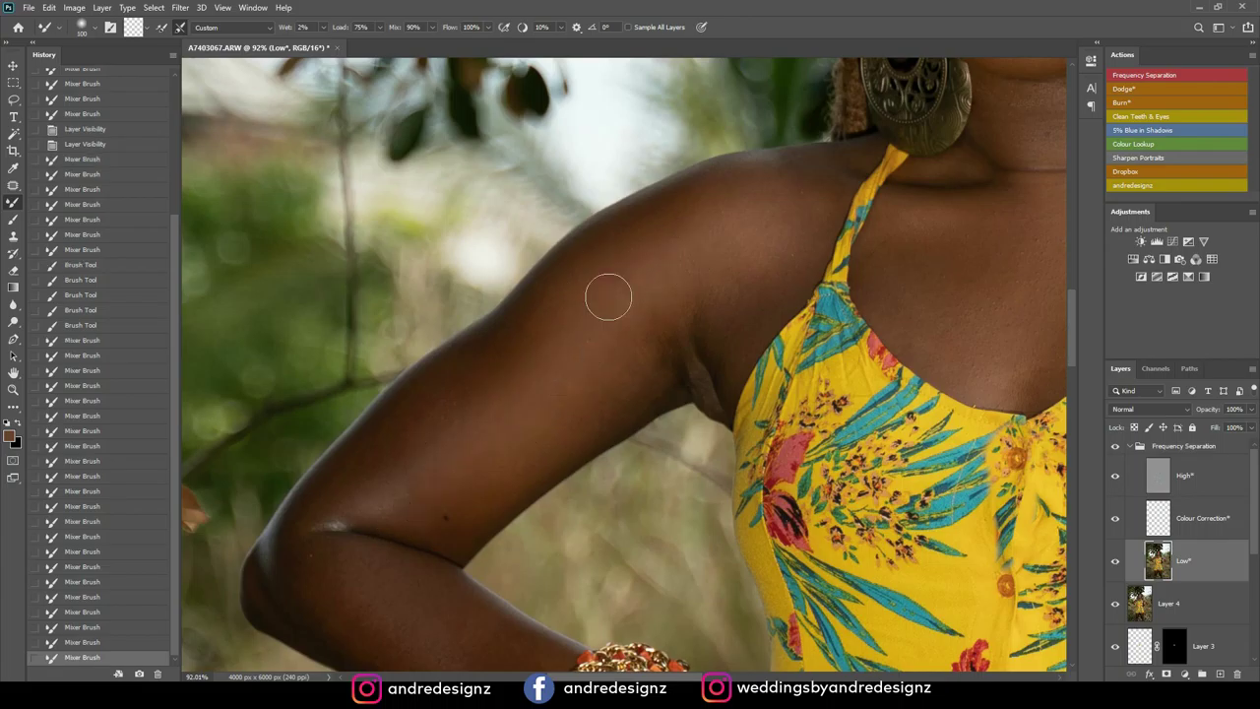
{"action": "left_click", "coordinate": [449, 433]}
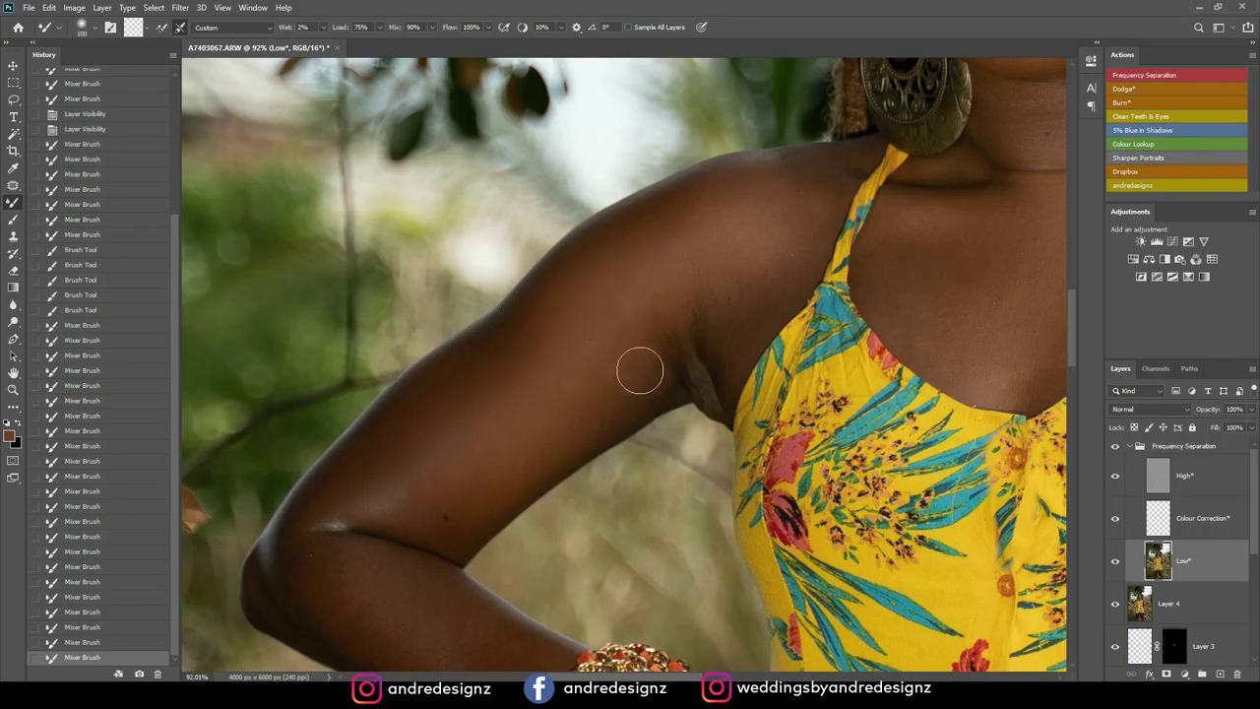
{"action": "mouse_move", "coordinate": [682, 343]}
{"action": "left_mouse_down"}
{"action": "mouse_move", "coordinate": [673, 380]}
{"action": "mouse_move", "coordinate": [702, 389]}
{"action": "left_mouse_up"}
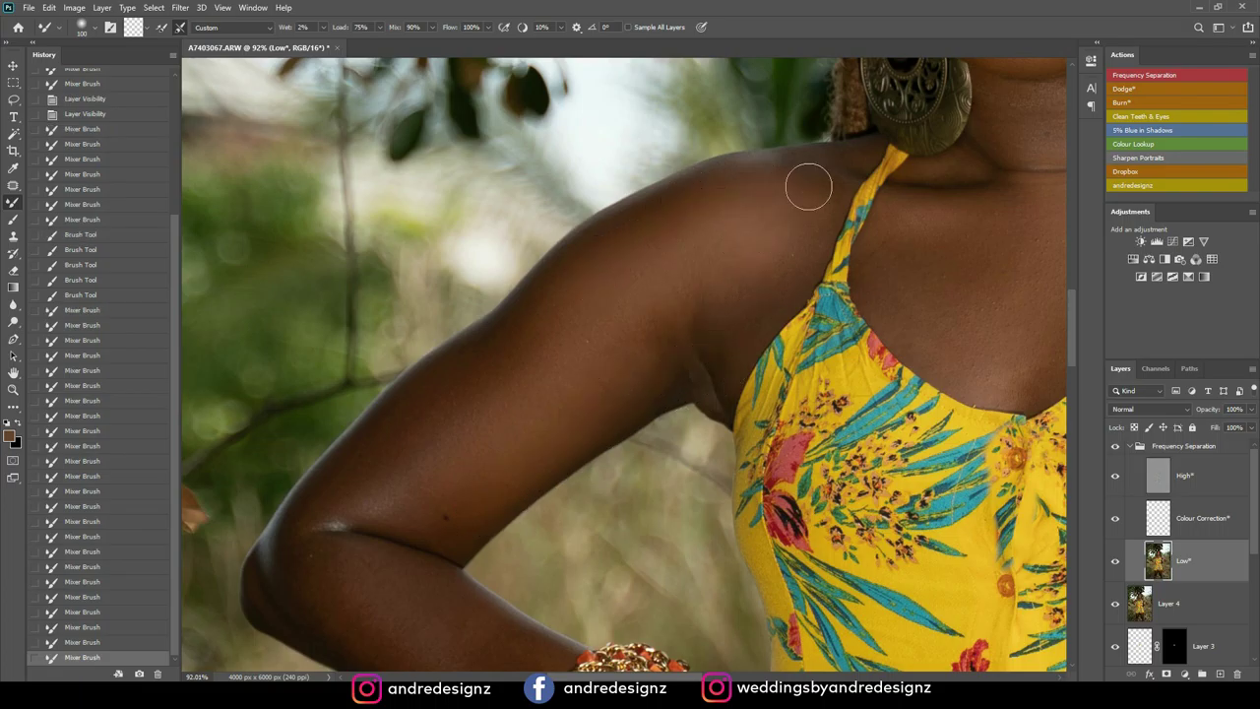
{"action": "left_click", "coordinate": [761, 189]}
{"action": "left_click", "coordinate": [588, 314]}
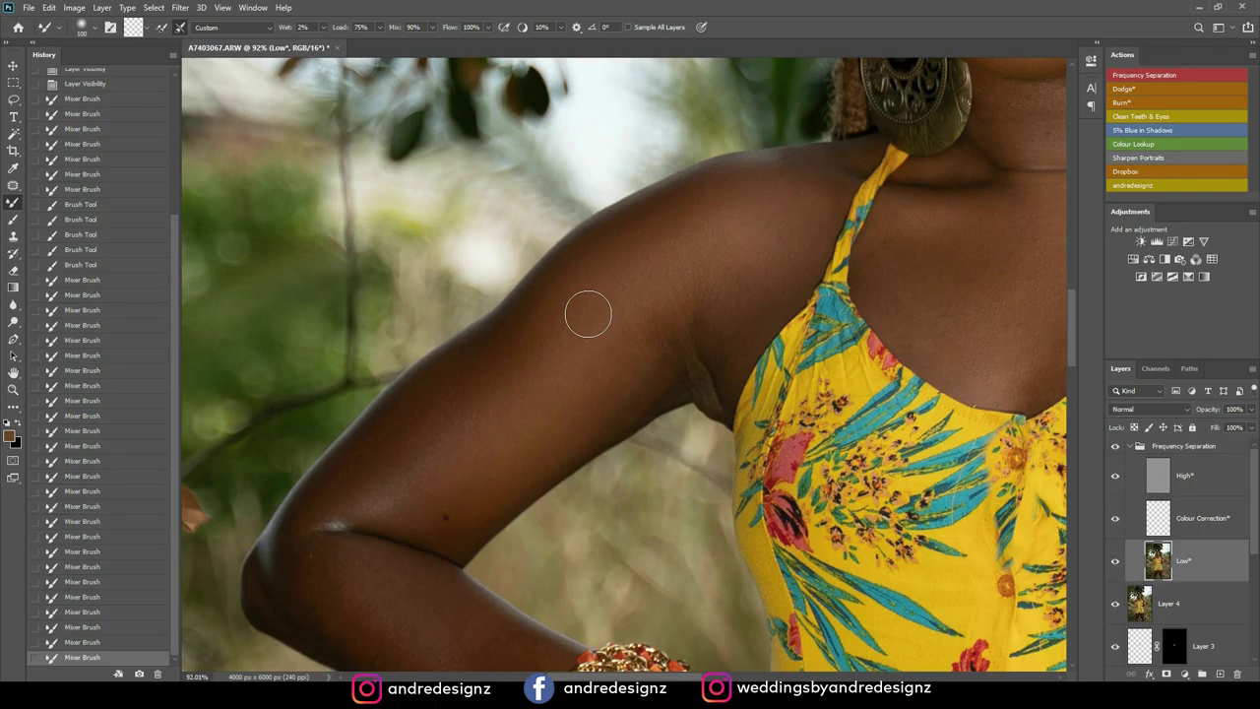
Toggle the Frequency Separation group's visibility to compare the arm before and after blending
{"action": "left_click", "coordinate": [1115, 449]}
{"action": "left_click", "coordinate": [1115, 449]}
{"action": "left_click", "coordinate": [1115, 449]}
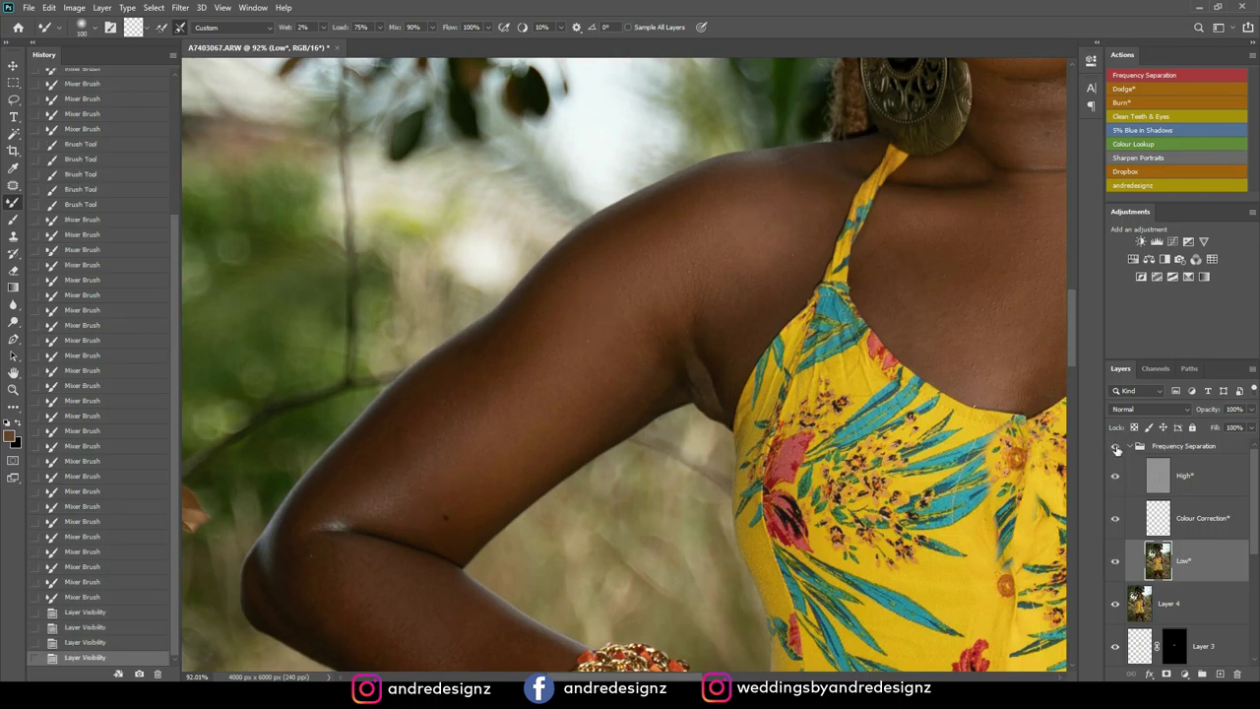
{"action": "left_click", "coordinate": [1116, 449]}
Blend the skin along the forearm between the elbow and the orange beaded bracelet
{"action": "scroll", "coordinate": [1014, 403], "scroll_direction": "up", "scroll_amount": 1}
{"action": "left_click_drag", "start_coordinate": [459, 475], "coordinate": [498, 129]}
{"action": "mouse_move", "coordinate": [345, 295]}
{"action": "left_mouse_down"}
{"action": "mouse_move", "coordinate": [474, 367]}
{"action": "mouse_move", "coordinate": [451, 347]}
{"action": "mouse_move", "coordinate": [506, 355]}
{"action": "mouse_move", "coordinate": [297, 275]}
{"action": "mouse_move", "coordinate": [469, 375]}
{"action": "mouse_move", "coordinate": [423, 316]}
{"action": "mouse_move", "coordinate": [444, 344]}
{"action": "left_mouse_up"}
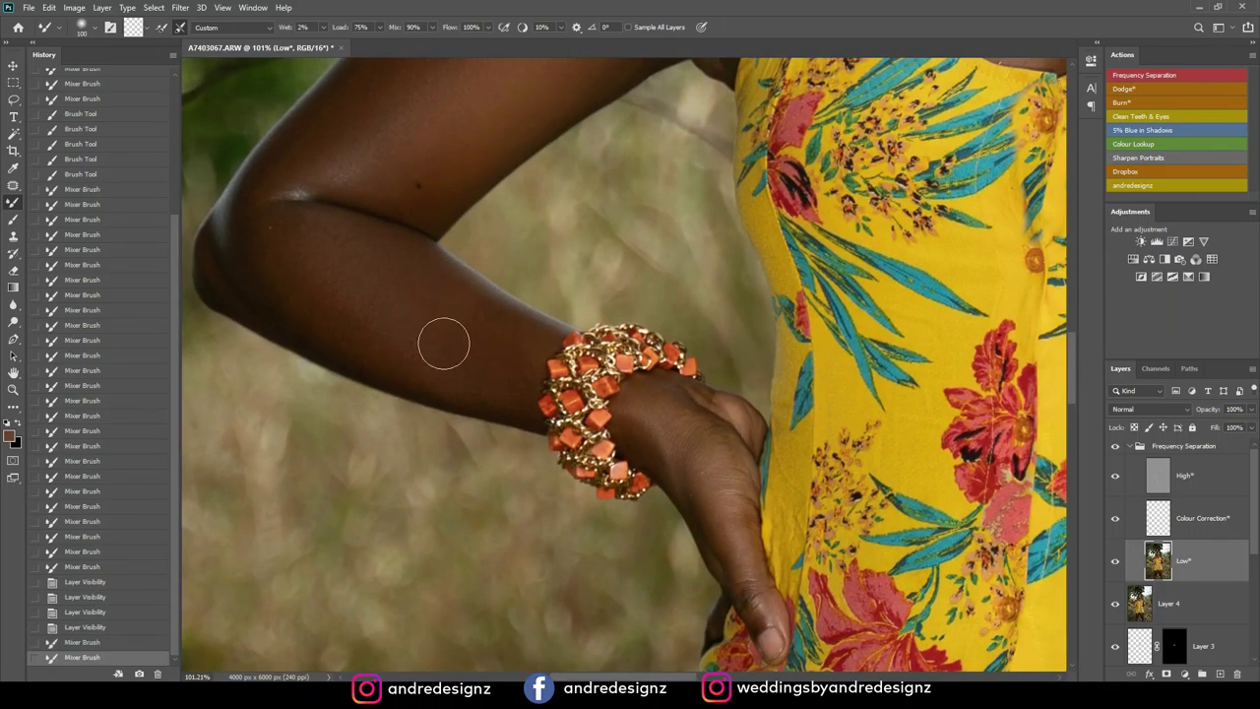
Enlarge the Mixer Brush to 200 pixels and blend the skin on the thigh below the orange-bracelet arm
{"action": "key", "text": "ctrl+0"}
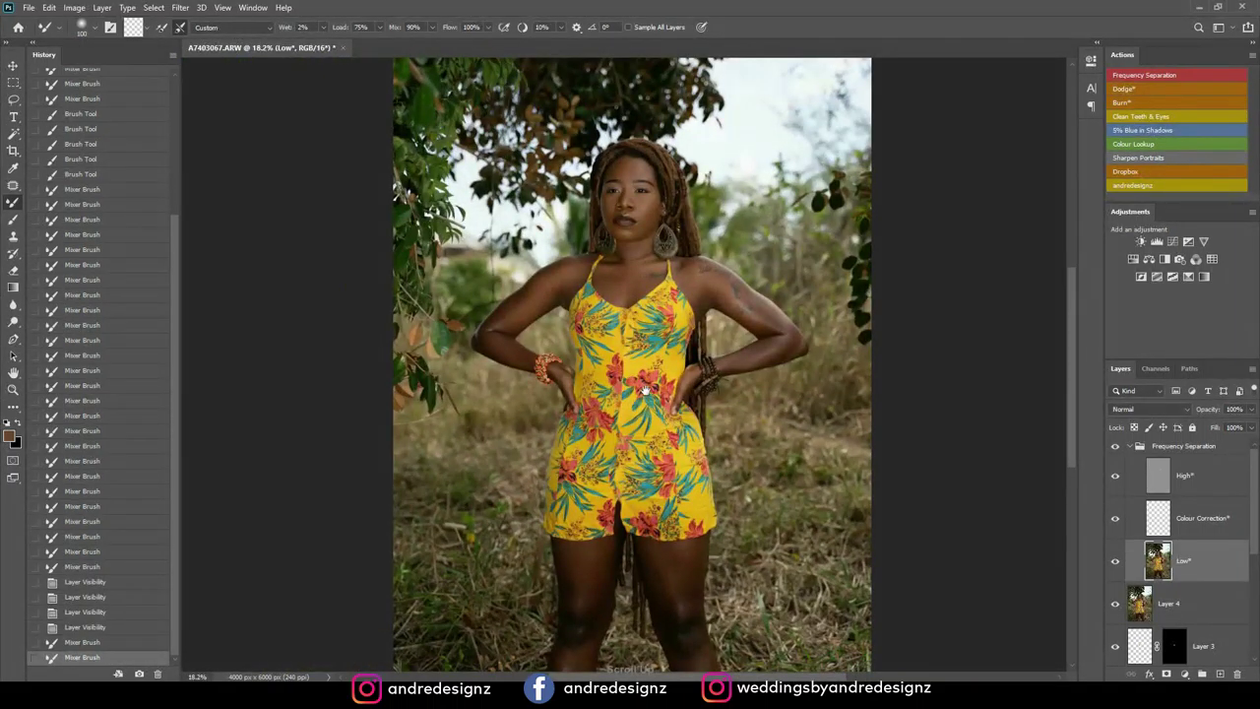
{"action": "scroll", "coordinate": [645, 390], "scroll_direction": "up", "scroll_amount": 5}
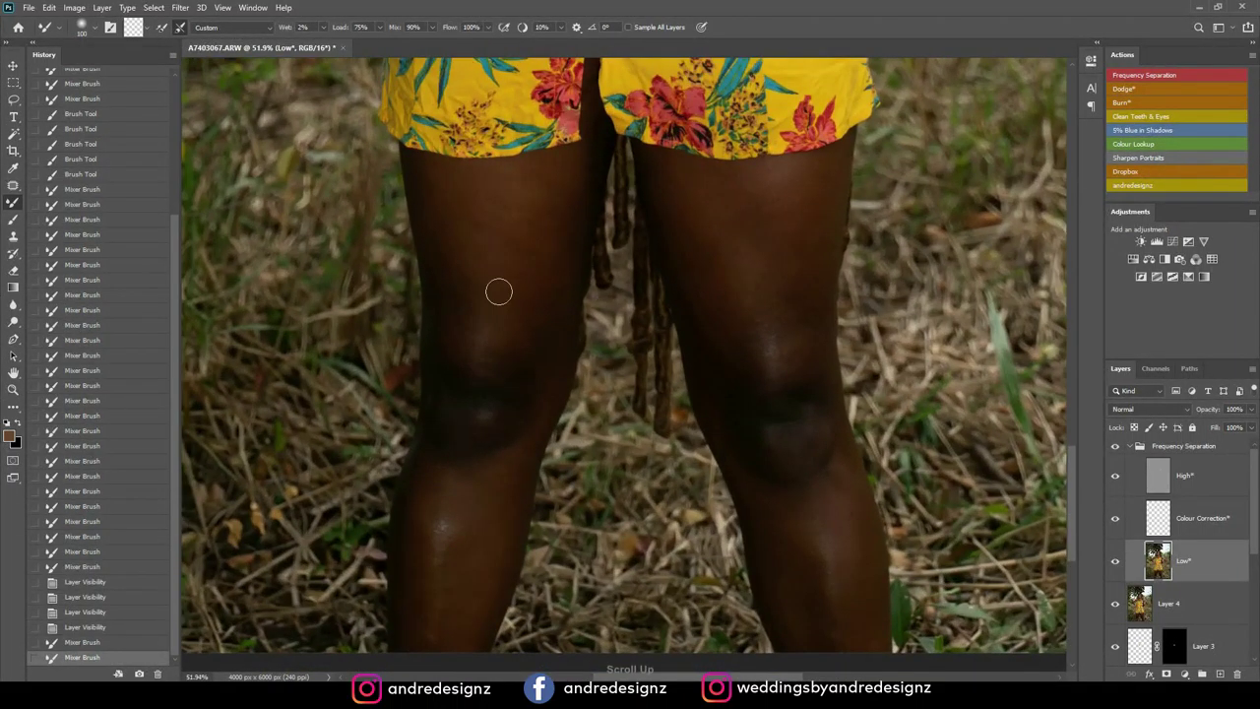
{"action": "scroll", "coordinate": [499, 291], "scroll_direction": "up", "scroll_amount": 1}
{"action": "key", "text": "bracketright"}
{"action": "key", "text": "bracketright"}
{"action": "key", "text": "bracketright"}
{"action": "key", "text": "bracketright"}
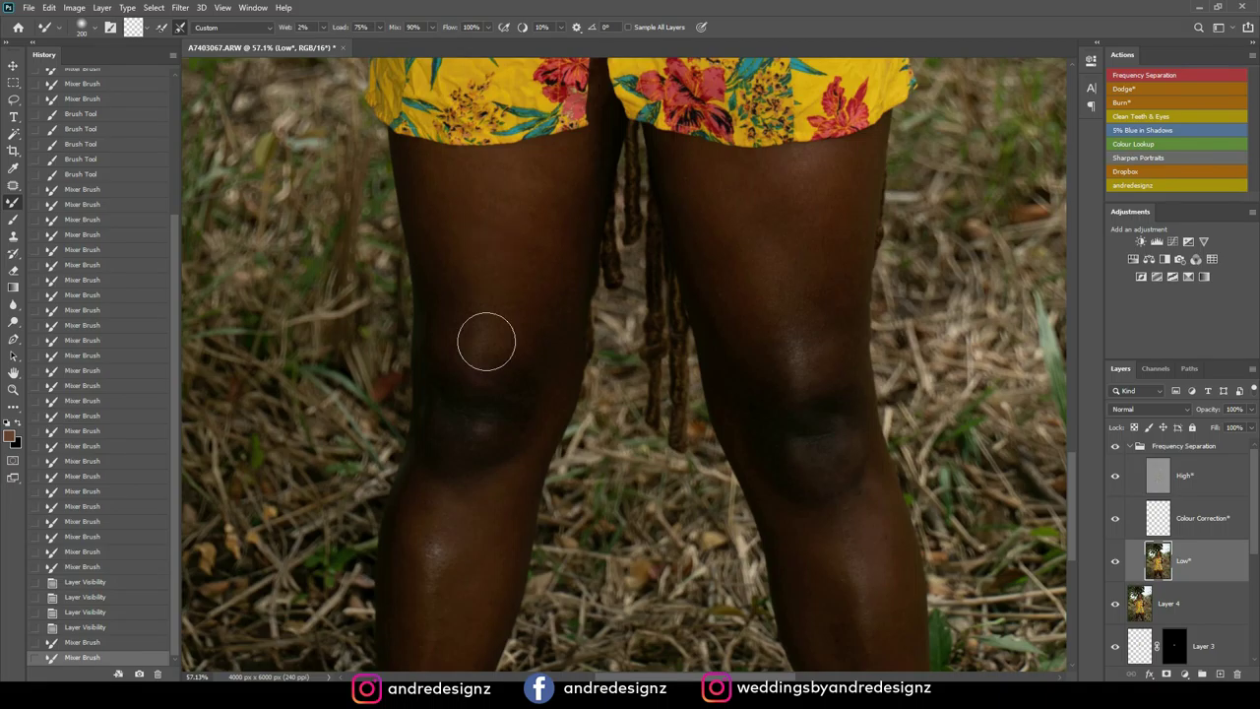
{"action": "left_click_drag", "start_coordinate": [491, 305], "coordinate": [554, 241]}
{"action": "left_click_drag", "start_coordinate": [557, 301], "coordinate": [576, 215]}
{"action": "mouse_move", "coordinate": [424, 183]}
{"action": "left_mouse_down"}
{"action": "mouse_move", "coordinate": [424, 219]}
{"action": "mouse_move", "coordinate": [443, 194]}
{"action": "left_mouse_up"}
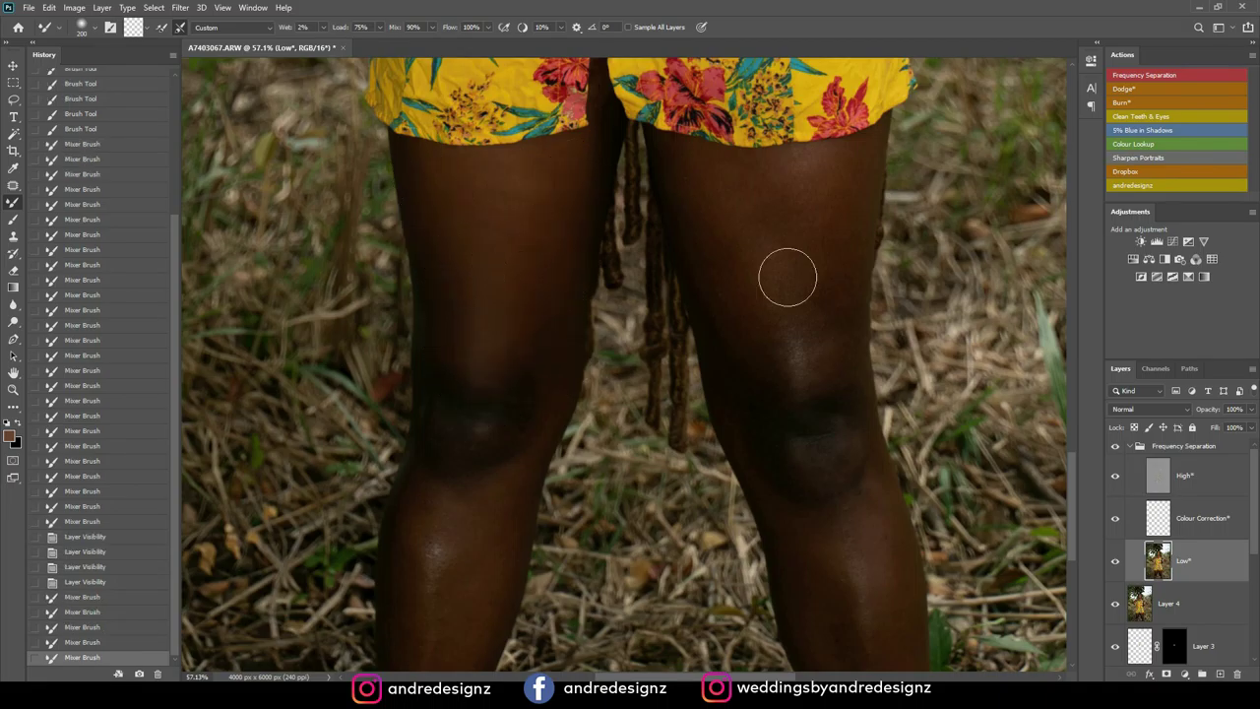
Blend the skin on the thigh and lower leg on the tattooed-arm side of the body
{"action": "left_click_drag", "start_coordinate": [701, 178], "coordinate": [697, 197]}
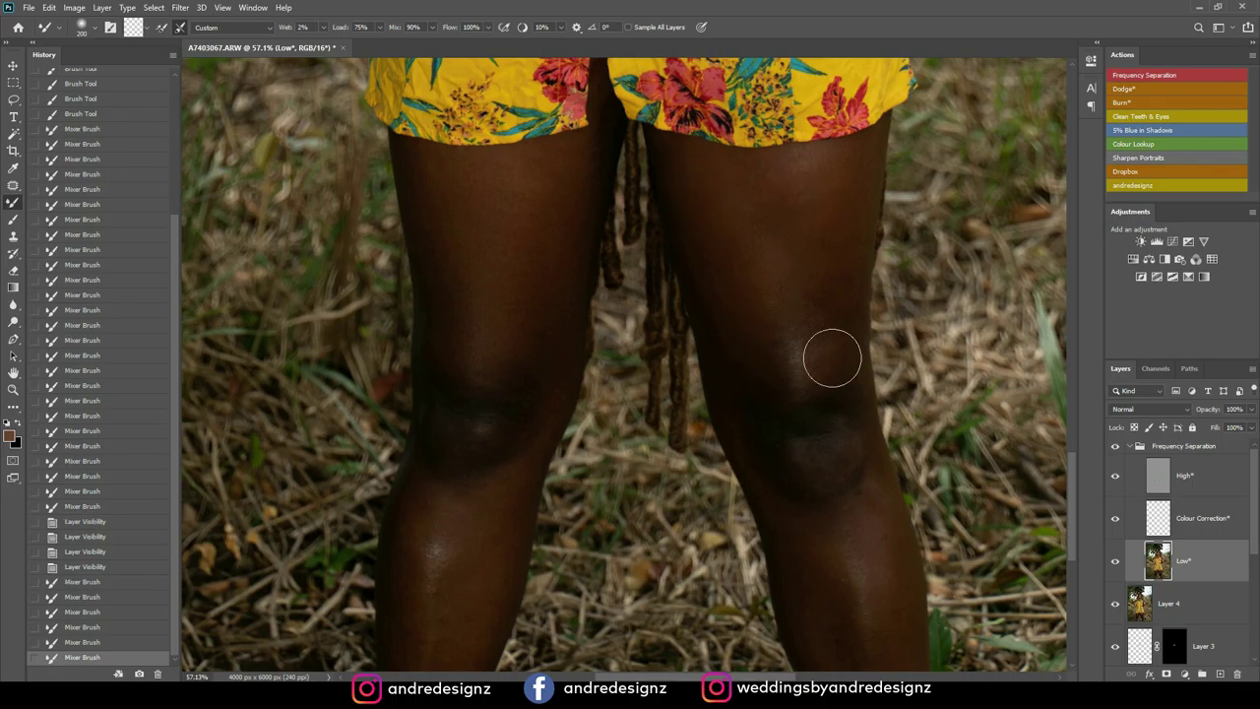
{"action": "left_click_drag", "start_coordinate": [829, 297], "coordinate": [819, 313]}
{"action": "left_click_drag", "start_coordinate": [870, 525], "coordinate": [861, 515]}
{"action": "left_click_drag", "start_coordinate": [852, 464], "coordinate": [826, 212]}
{"action": "left_click_drag", "start_coordinate": [868, 416], "coordinate": [883, 452]}
{"action": "left_click_drag", "start_coordinate": [810, 351], "coordinate": [791, 300]}
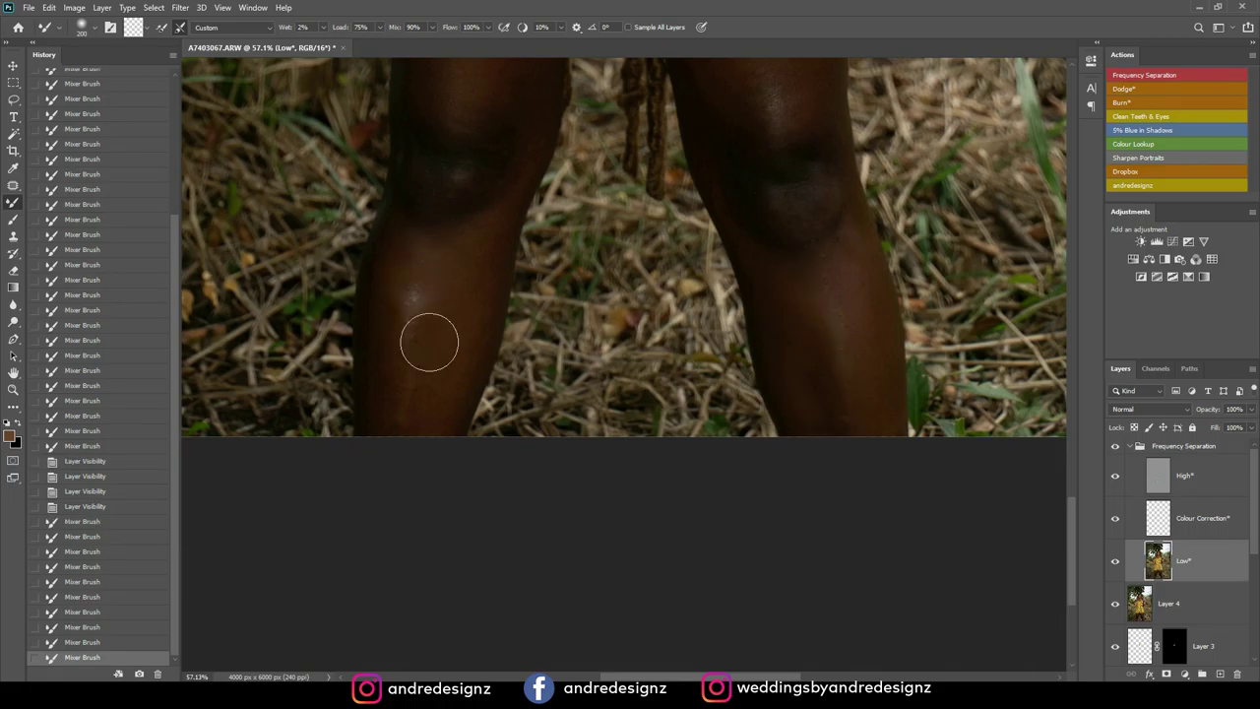
Blend the knee and shin on the orange-bracelet side, and touch up the opposite thigh just below the dress hem
{"action": "left_click_drag", "start_coordinate": [419, 292], "coordinate": [455, 331]}
{"action": "left_click_drag", "start_coordinate": [464, 376], "coordinate": [477, 392]}
{"action": "left_click_drag", "start_coordinate": [440, 127], "coordinate": [473, 203]}
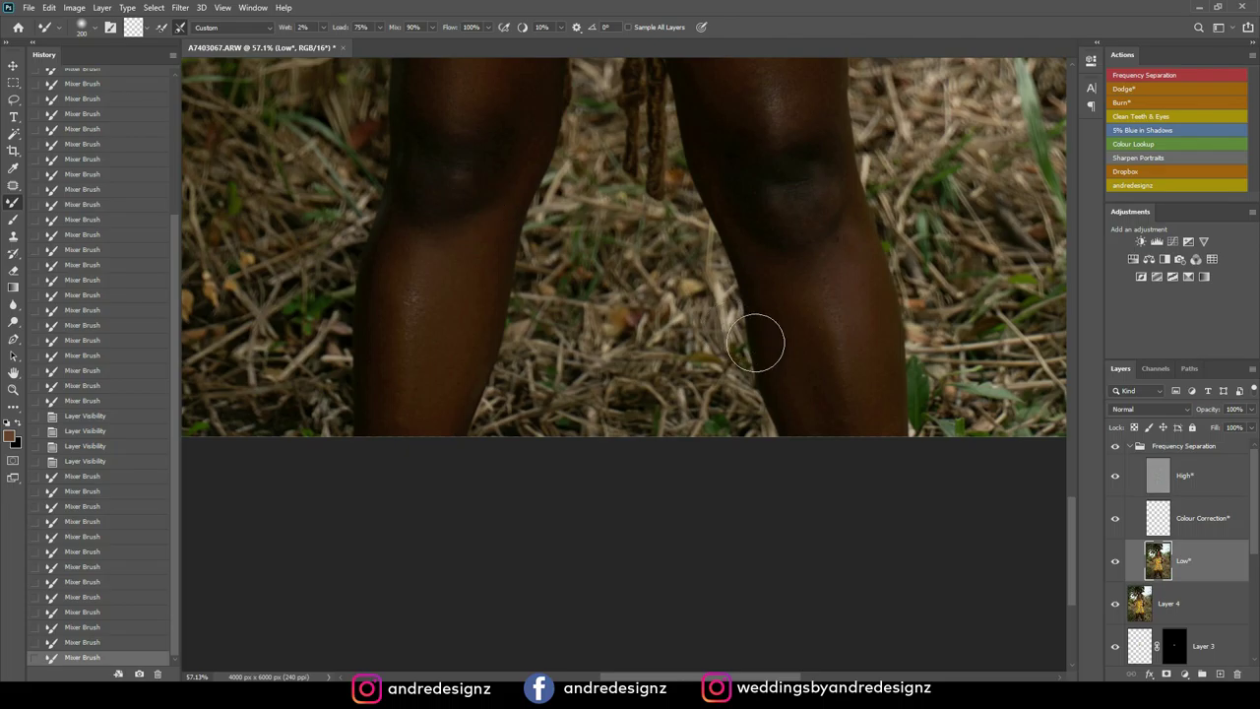
{"action": "scroll", "coordinate": [748, 338], "scroll_direction": "down", "scroll_amount": 3}
{"action": "left_click_drag", "start_coordinate": [518, 373], "coordinate": [531, 389]}
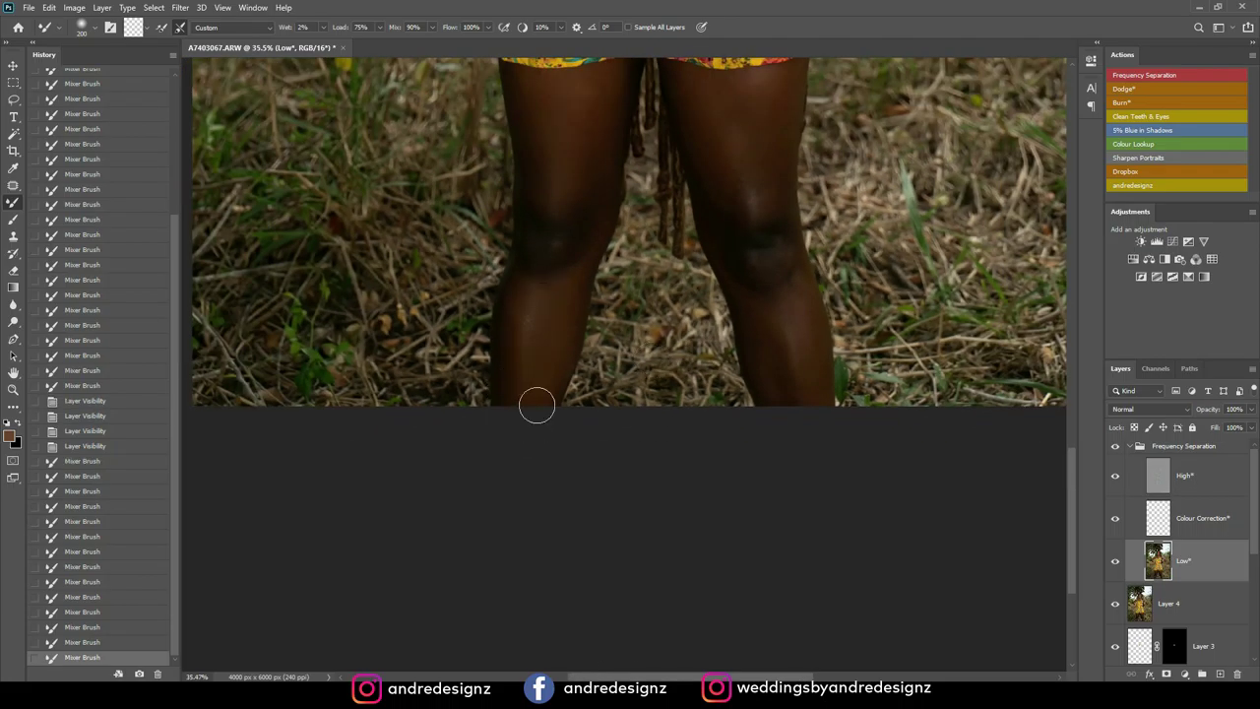
{"action": "left_click_drag", "start_coordinate": [542, 302], "coordinate": [558, 351]}
{"action": "scroll", "coordinate": [563, 308], "scroll_direction": "down", "scroll_amount": 3}
{"action": "scroll", "coordinate": [650, 641], "scroll_direction": "up", "scroll_amount": 2}
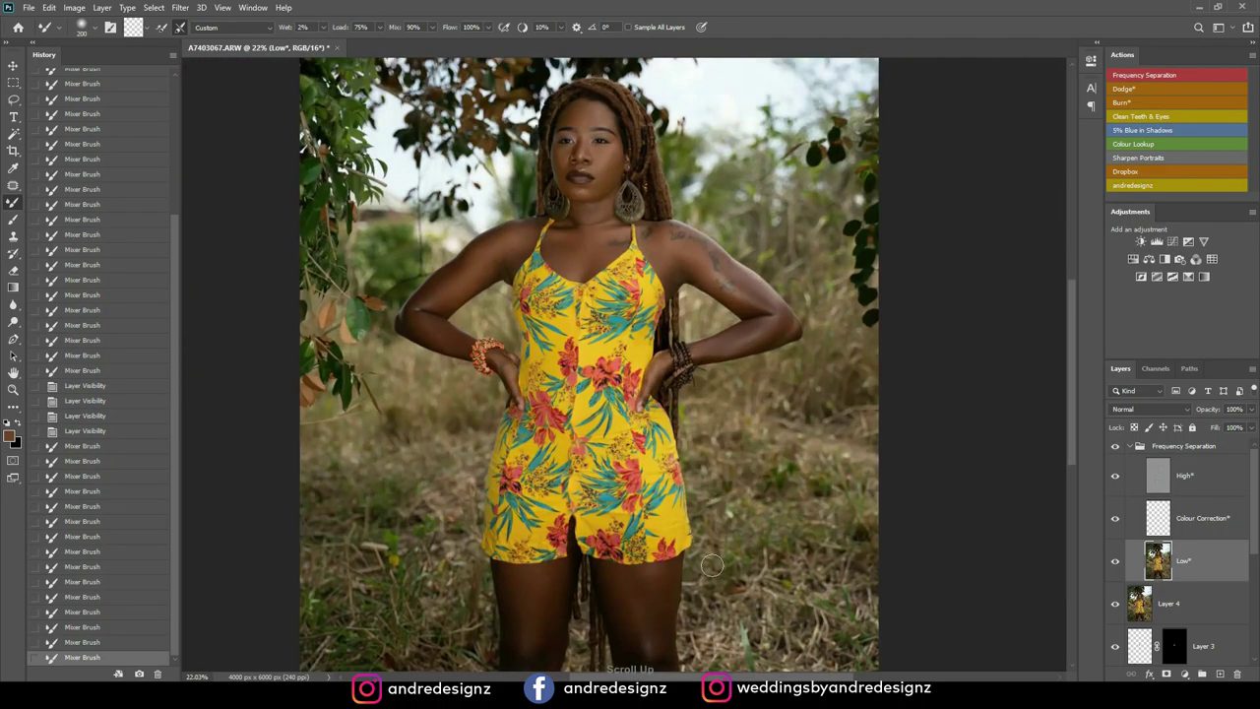
{"action": "mouse_move", "coordinate": [653, 581]}
{"action": "left_mouse_down"}
{"action": "mouse_move", "coordinate": [661, 624]}
{"action": "mouse_move", "coordinate": [630, 630]}
{"action": "mouse_move", "coordinate": [630, 590]}
{"action": "left_mouse_up"}
Collapse the Frequency Separation group and compare the retouched portrait with the original Background layer shown alone
{"action": "scroll", "coordinate": [621, 532], "scroll_direction": "down", "scroll_amount": 2}
{"action": "scroll", "coordinate": [621, 526], "scroll_direction": "up", "scroll_amount": 1}
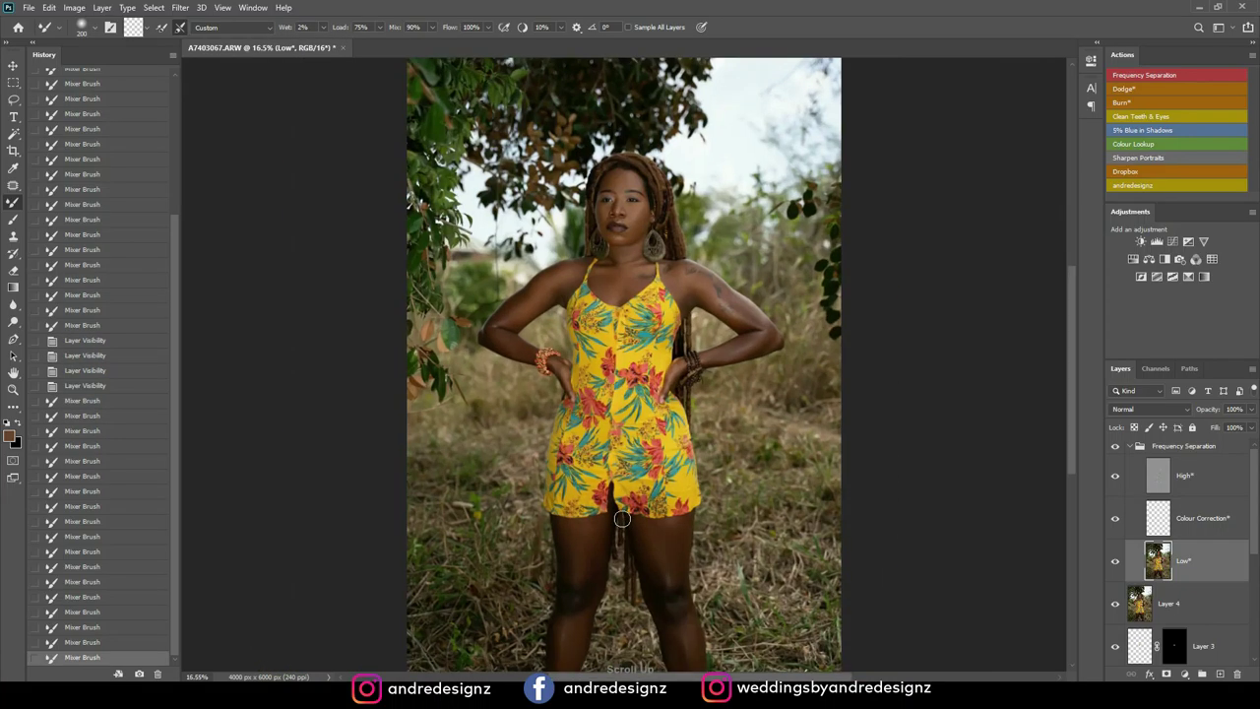
{"action": "left_click_drag", "start_coordinate": [671, 498], "coordinate": [638, 453]}
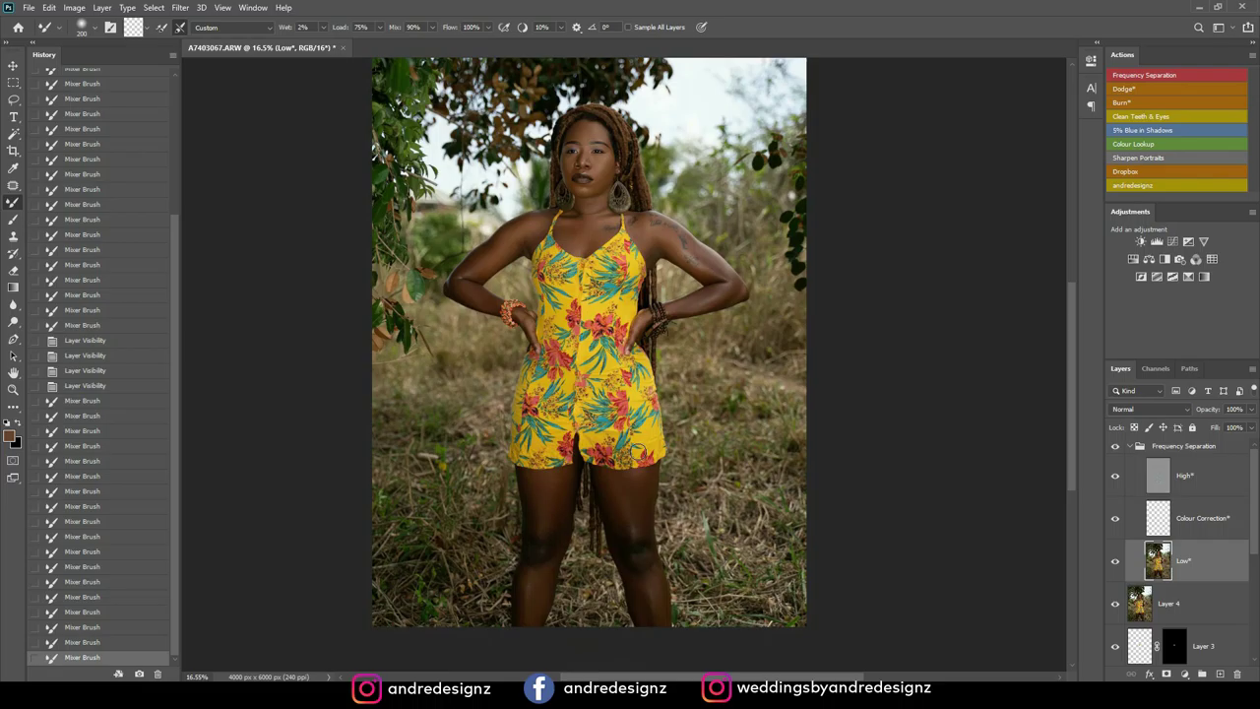
{"action": "left_click", "coordinate": [1138, 452]}
{"action": "left_click", "coordinate": [1132, 448]}
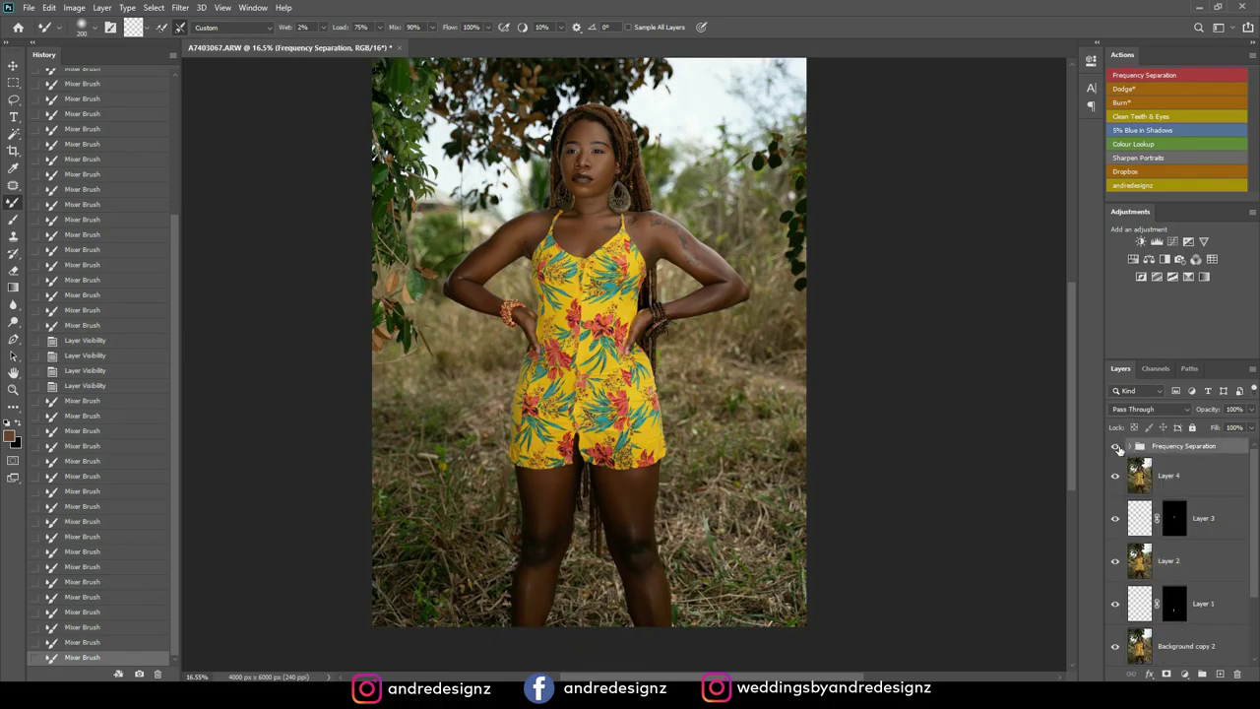
{"action": "left_click_drag", "start_coordinate": [1257, 490], "coordinate": [1252, 574]}
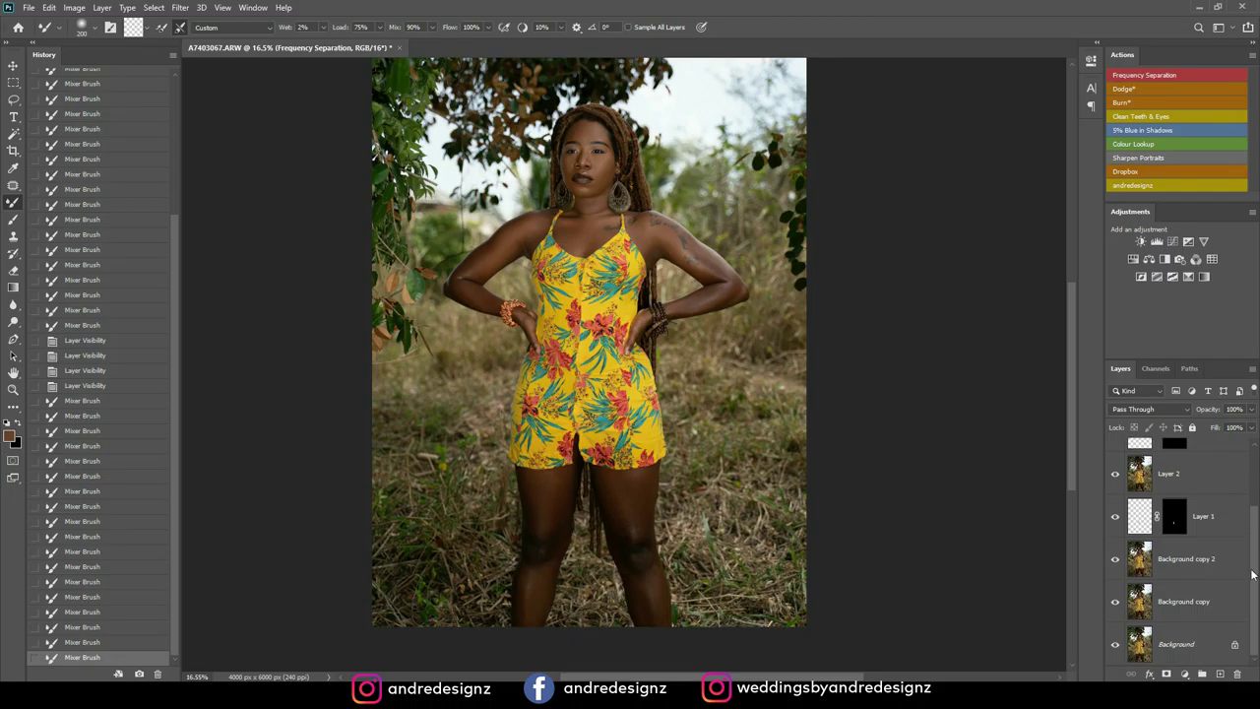
{"action": "left_click", "coordinate": [1116, 645], "text": "alt"}
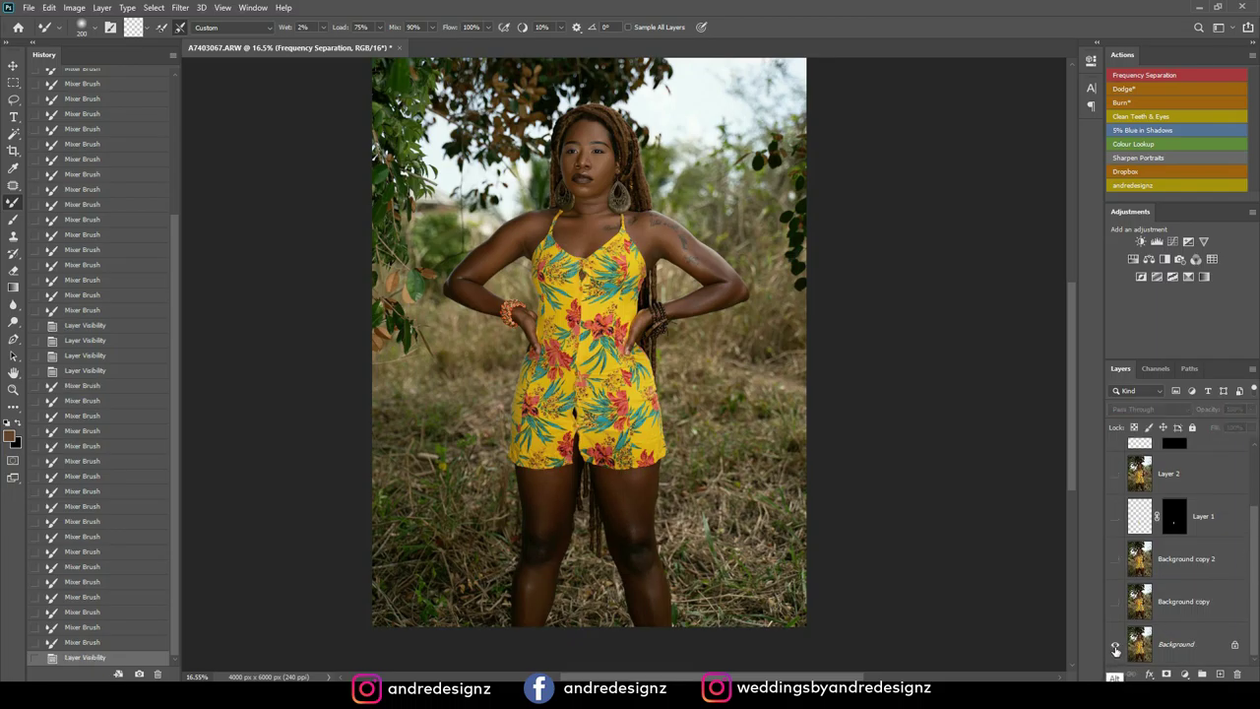
{"action": "left_click", "coordinate": [1116, 645], "text": "alt"}
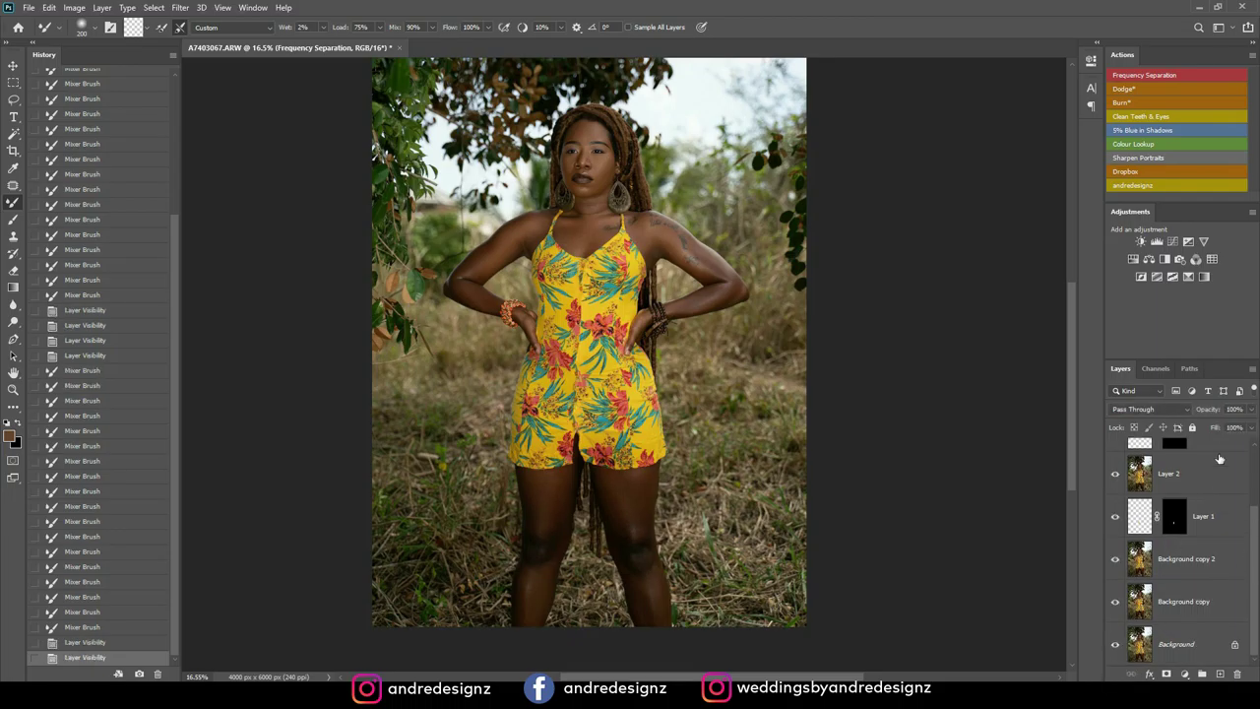
Enlarge the Layers panel and select Layer 4 beneath the Frequency Separation group
{"action": "left_click_drag", "start_coordinate": [1203, 357], "coordinate": [1203, 292]}
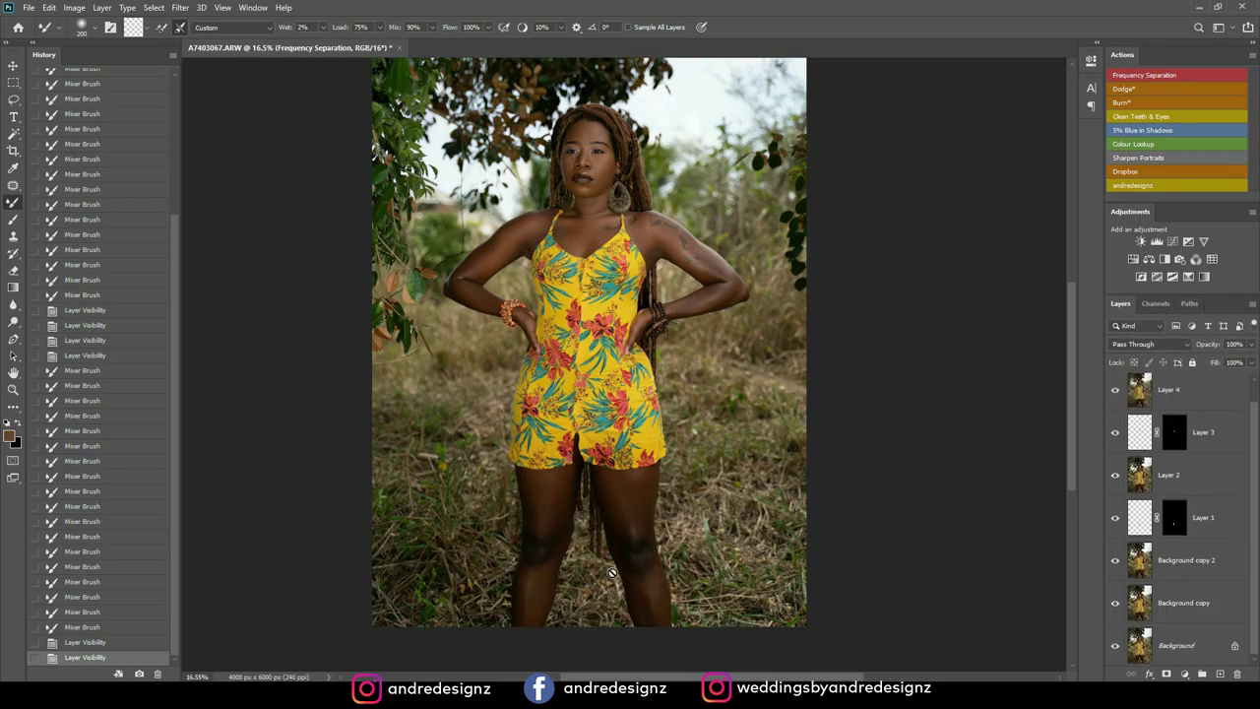
{"action": "left_click", "coordinate": [1175, 391]}
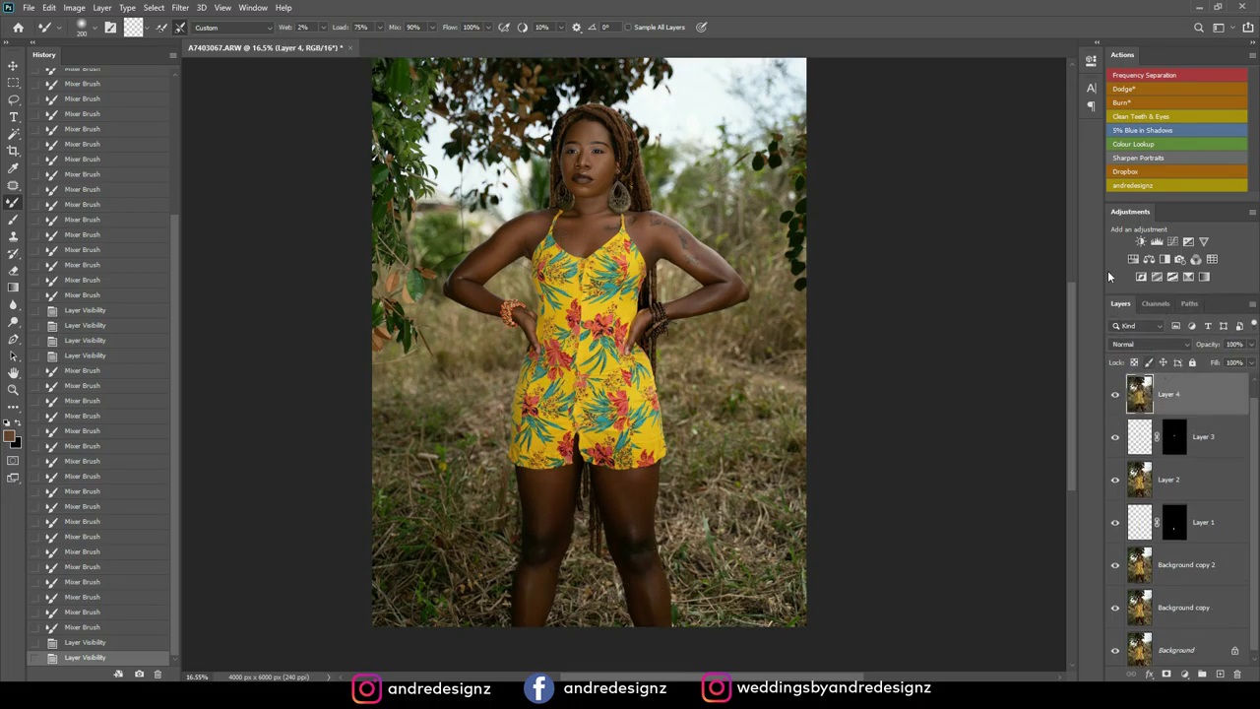
{"action": "left_click", "coordinate": [1173, 242]}
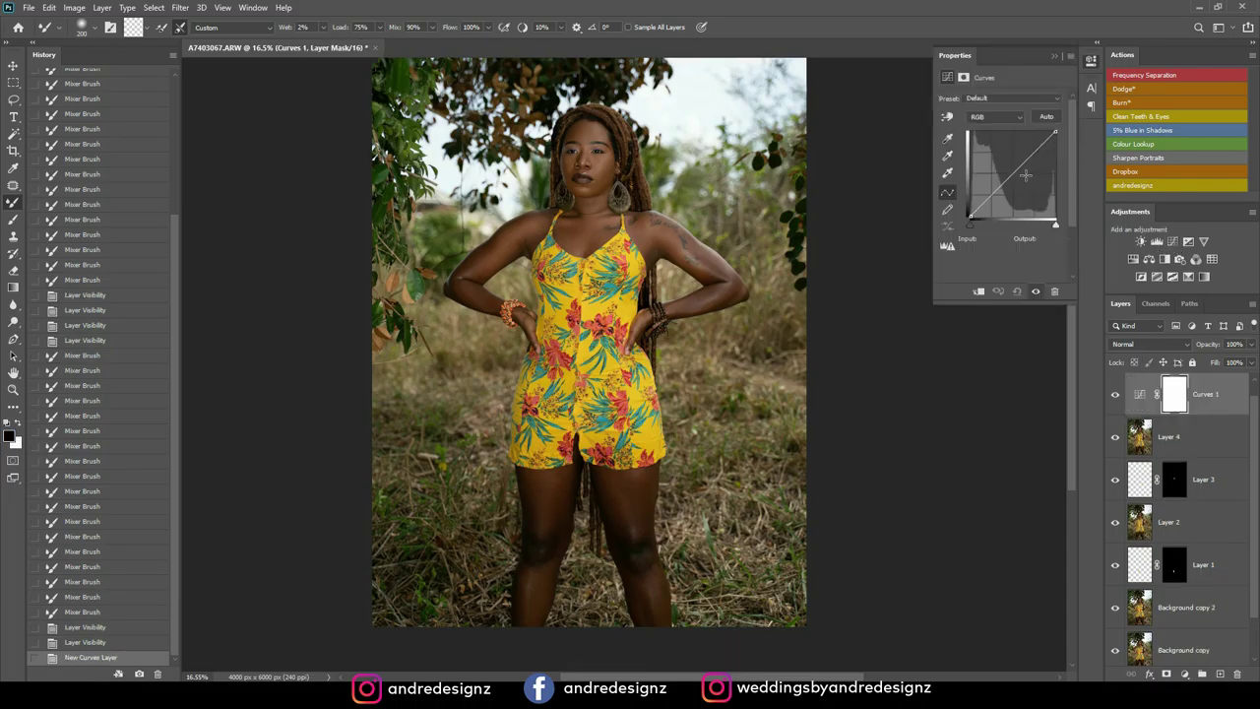
{"action": "left_click_drag", "start_coordinate": [1007, 177], "coordinate": [1005, 205]}
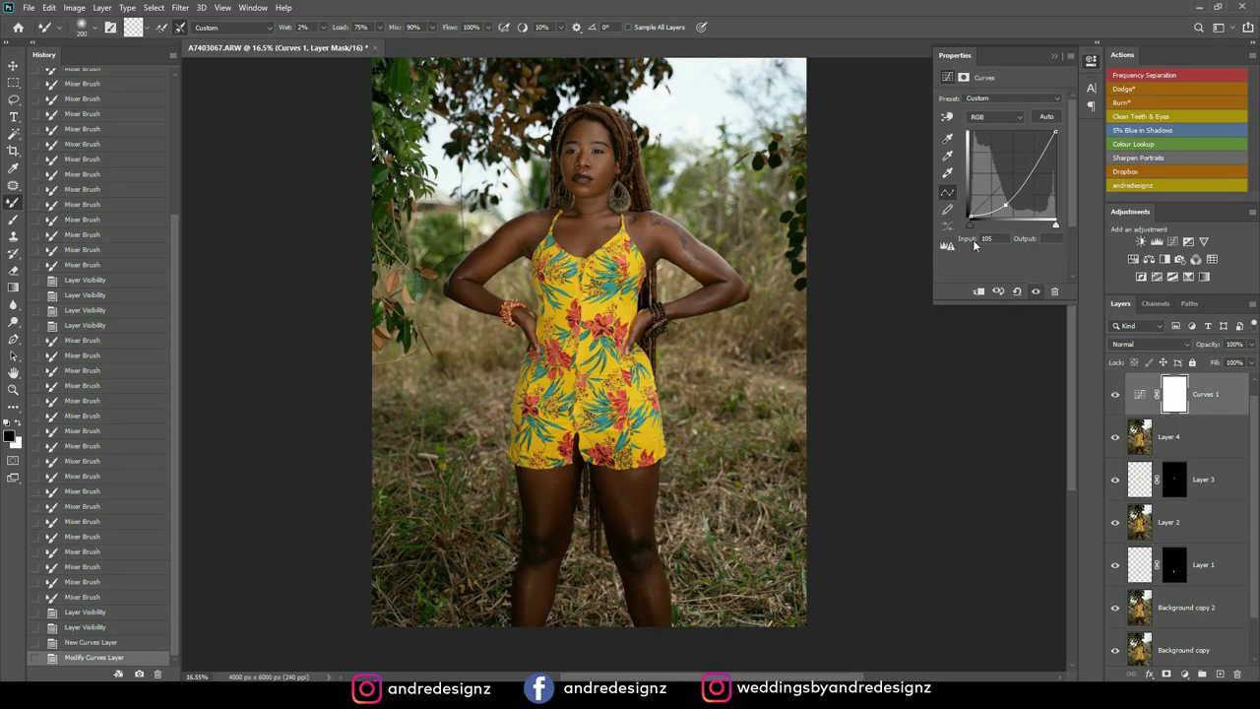
{"action": "left_click", "coordinate": [1211, 397]}
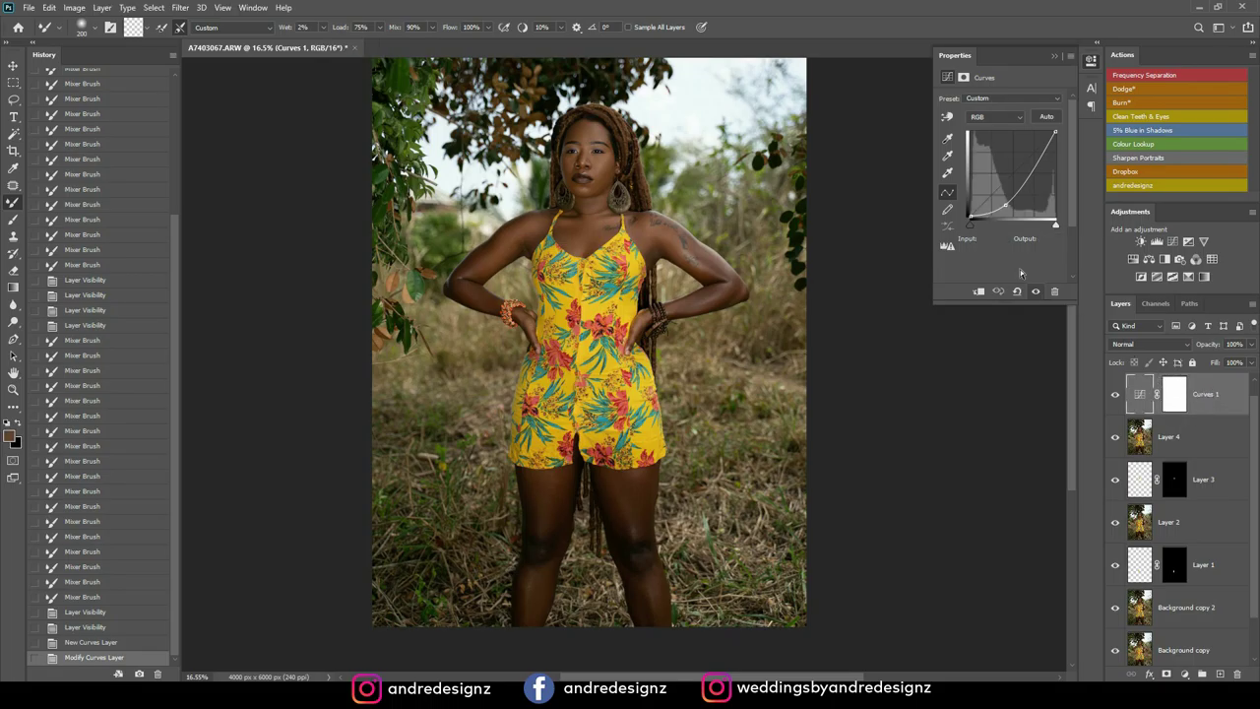
{"action": "left_click", "coordinate": [13, 67]}
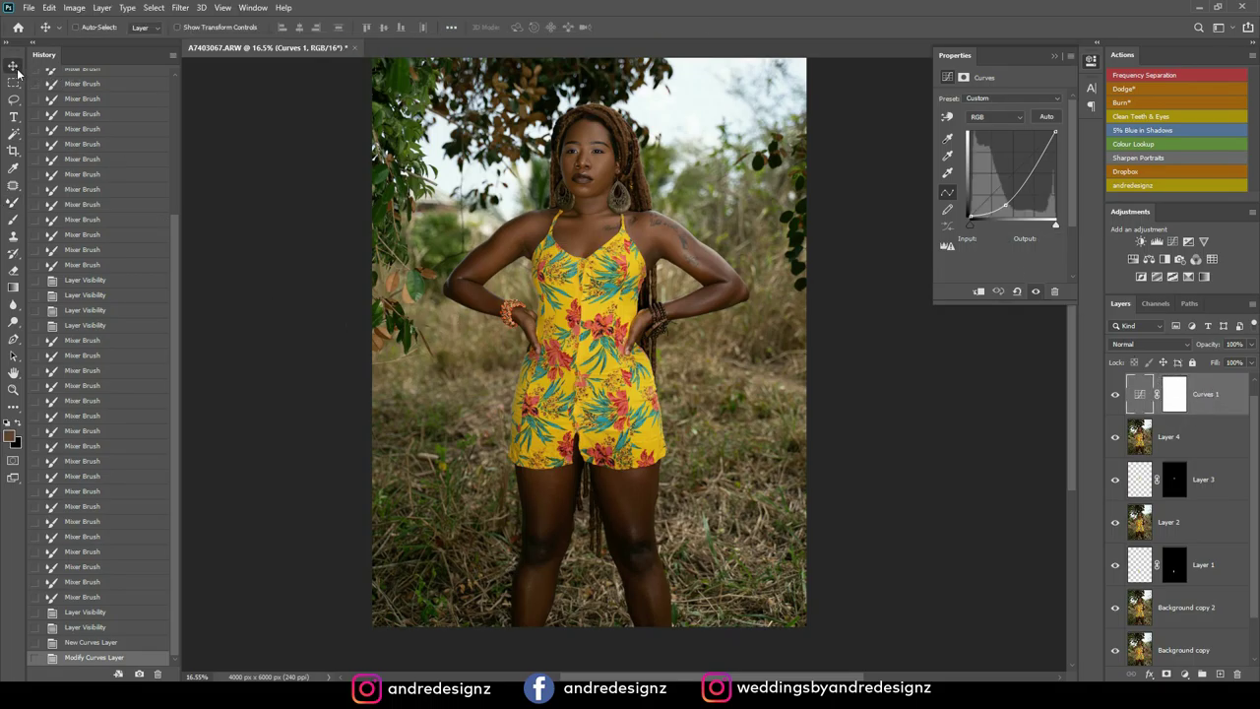
{"action": "key", "text": "Delete"}
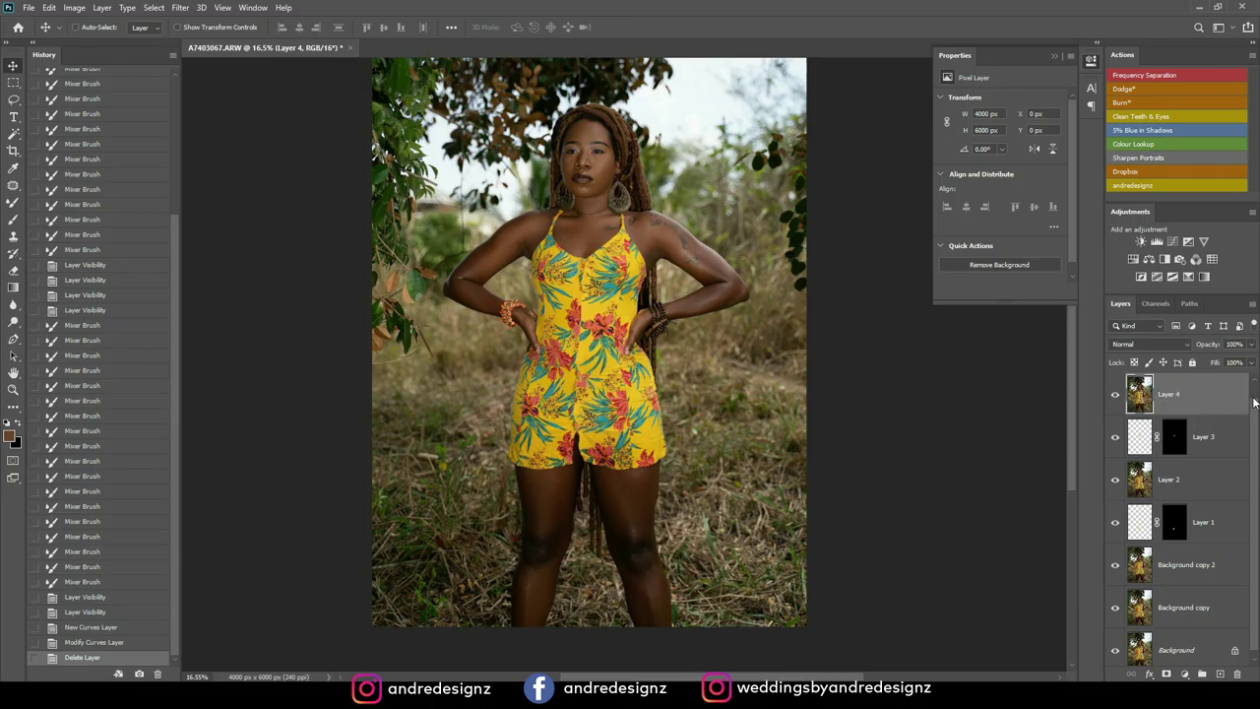
{"action": "left_click_drag", "start_coordinate": [1254, 402], "coordinate": [1253, 461]}
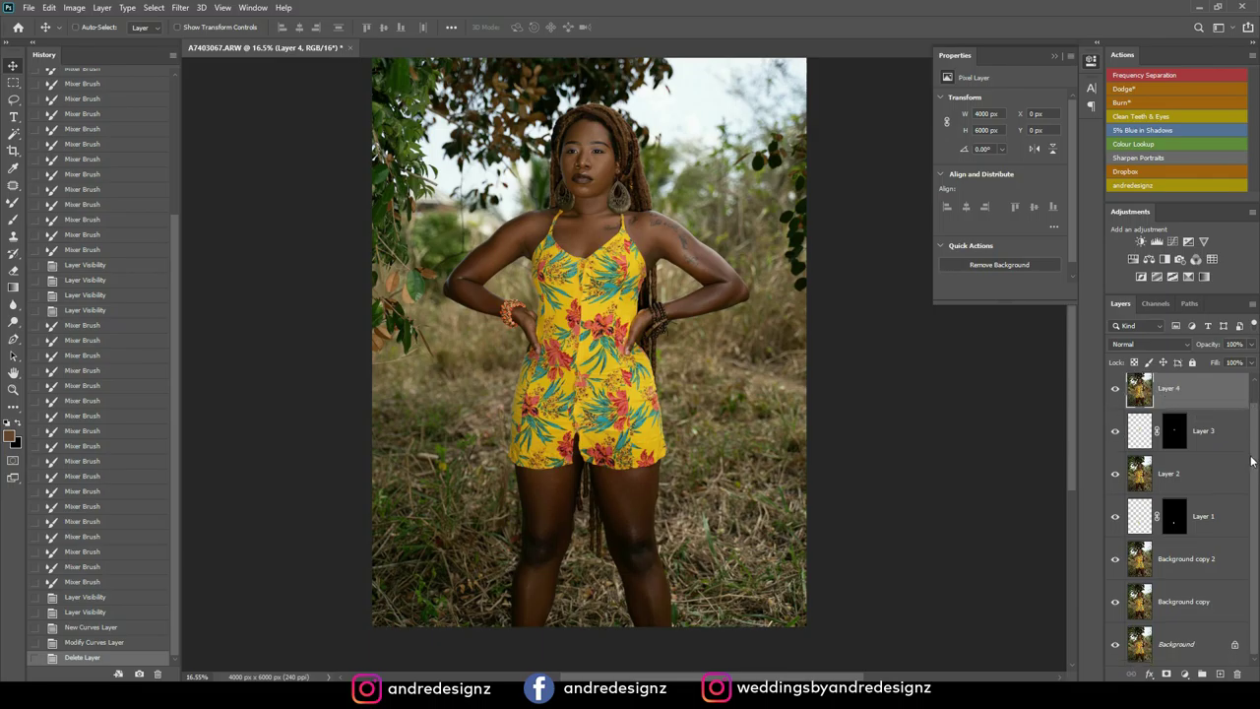
{"action": "left_click", "coordinate": [1173, 241]}
{"action": "mouse_move", "coordinate": [1012, 173]}
{"action": "left_mouse_down"}
{"action": "mouse_move", "coordinate": [1006, 184]}
{"action": "mouse_move", "coordinate": [1023, 175]}
{"action": "left_mouse_up"}
{"action": "left_click", "coordinate": [1213, 399]}
{"action": "key", "text": "Delete"}
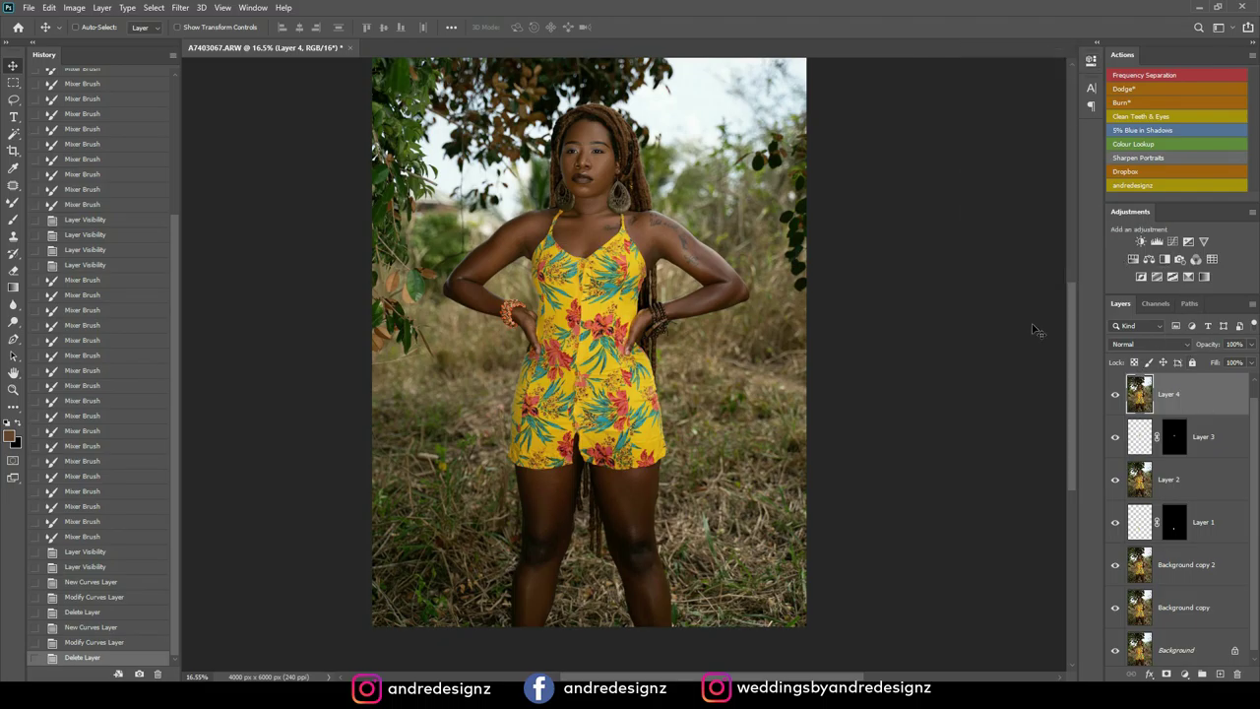
Open the Camera Raw Filter on Layer 4 and apply automatic tone adjustments
{"action": "left_click", "coordinate": [182, 8]}
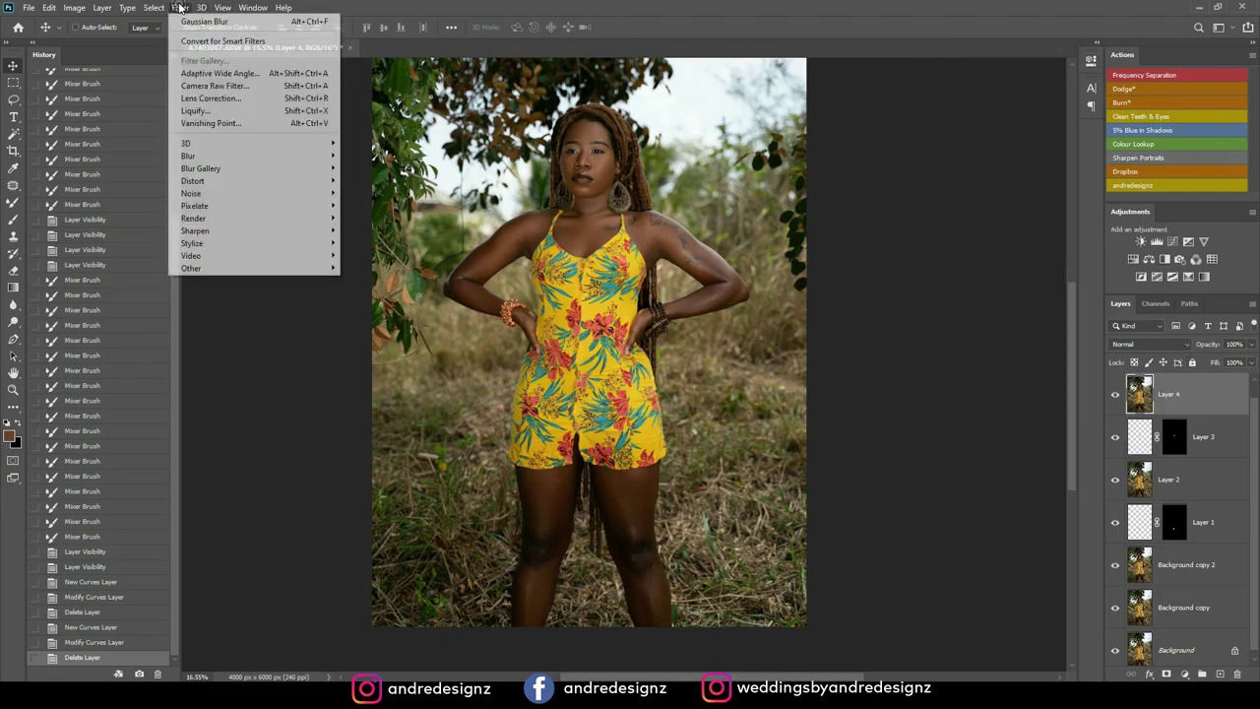
{"action": "left_click", "coordinate": [236, 86]}
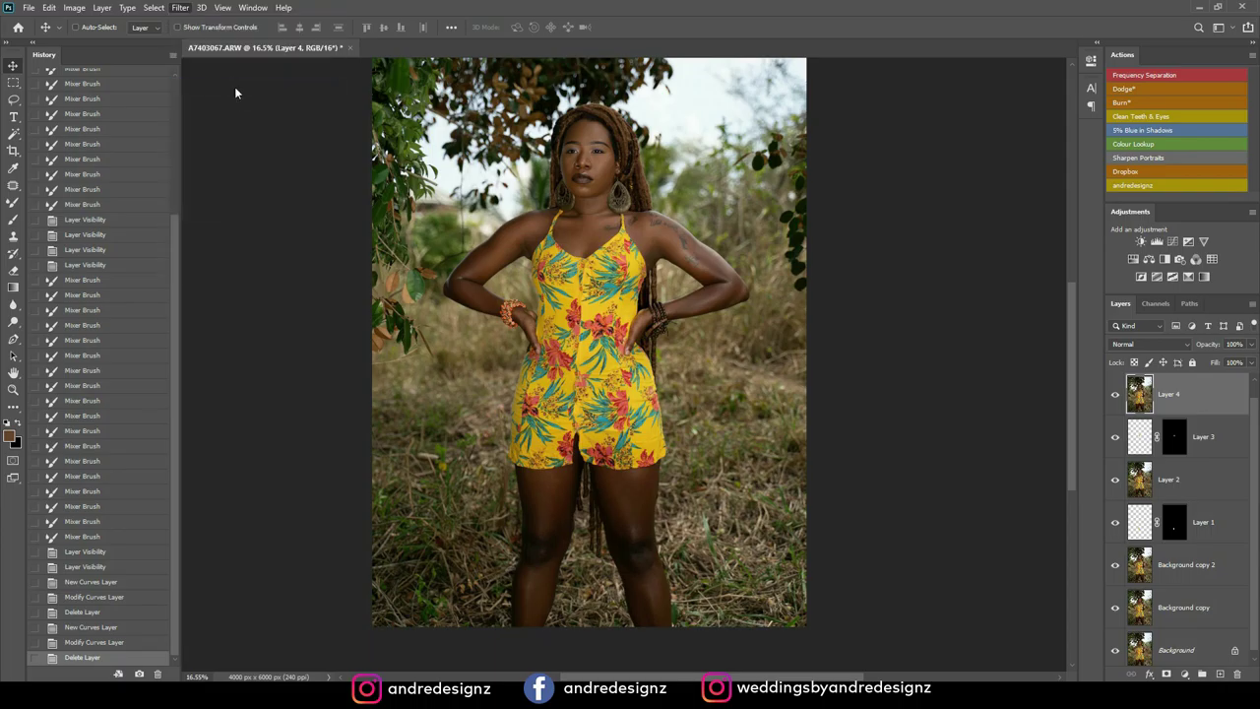
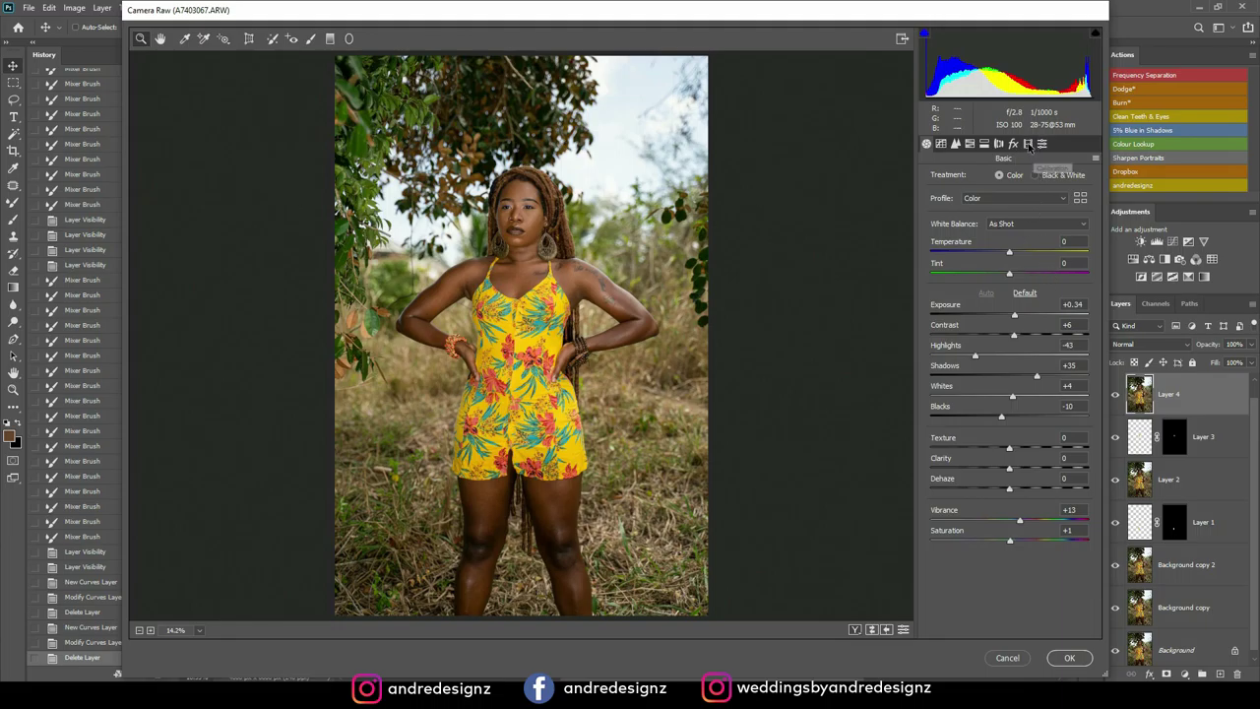
{"action": "left_click", "coordinate": [956, 145]}
{"action": "left_click", "coordinate": [971, 146]}
{"action": "left_click", "coordinate": [984, 145]}
{"action": "left_click", "coordinate": [999, 144]}
{"action": "left_click", "coordinate": [1028, 144]}
{"action": "left_click", "coordinate": [1042, 145]}
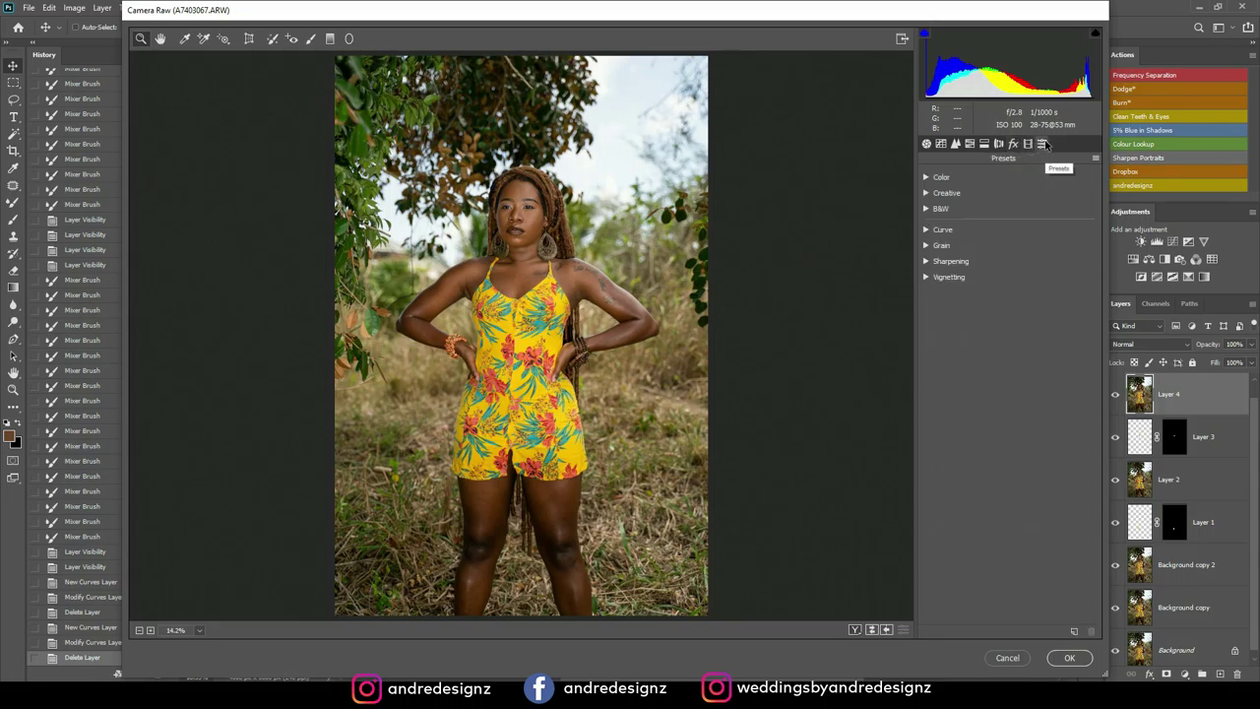
{"action": "left_click", "coordinate": [1028, 145]}
{"action": "left_click", "coordinate": [1013, 145]}
{"action": "left_click", "coordinate": [998, 145]}
{"action": "left_click", "coordinate": [983, 144]}
{"action": "left_click", "coordinate": [970, 144]}
{"action": "left_click", "coordinate": [955, 145]}
{"action": "left_click", "coordinate": [941, 144]}
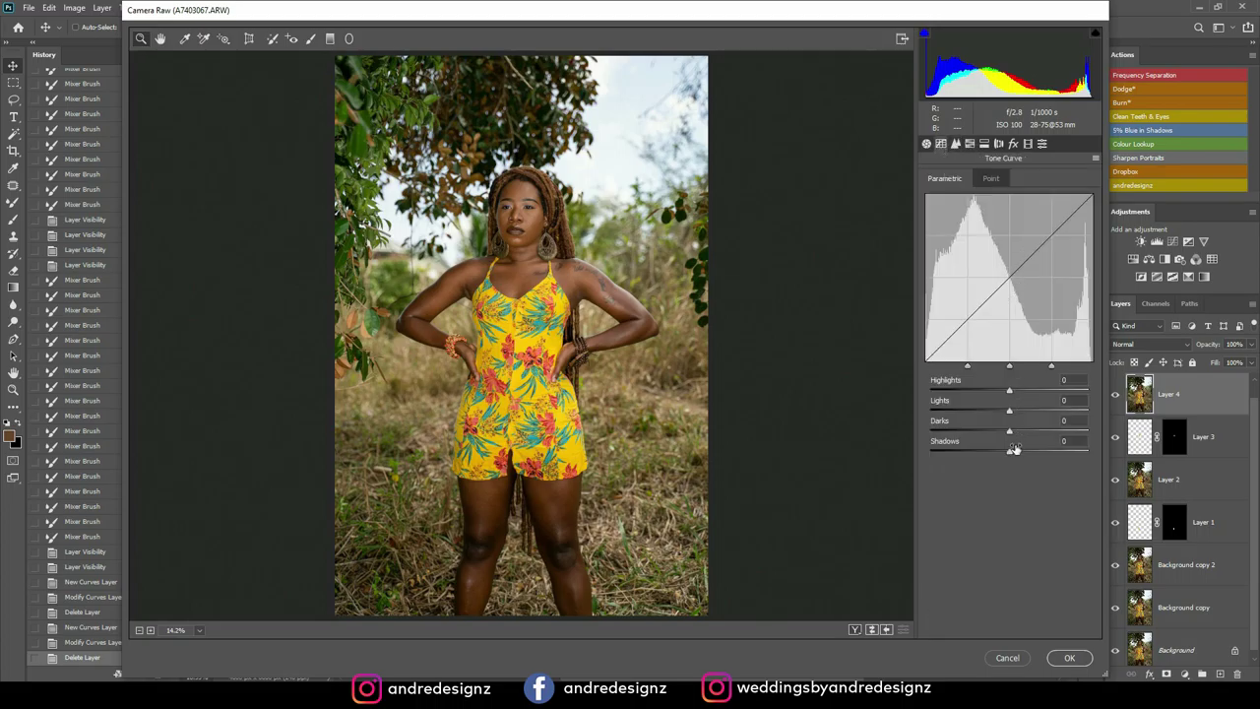
{"action": "mouse_move", "coordinate": [1009, 451]}
{"action": "left_mouse_down"}
{"action": "mouse_move", "coordinate": [1071, 451]}
{"action": "mouse_move", "coordinate": [1005, 461]}
{"action": "left_mouse_up"}
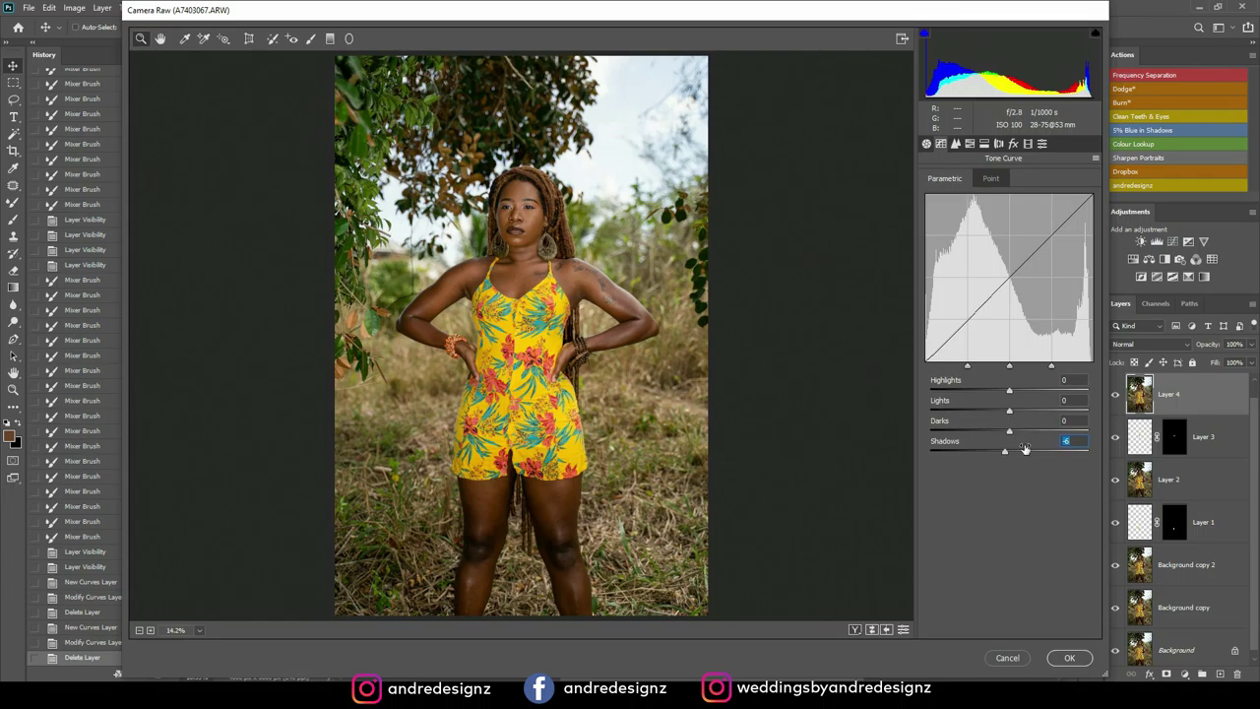
{"action": "left_click_drag", "start_coordinate": [1006, 463], "coordinate": [1012, 462]}
{"action": "type", "text": "0"}
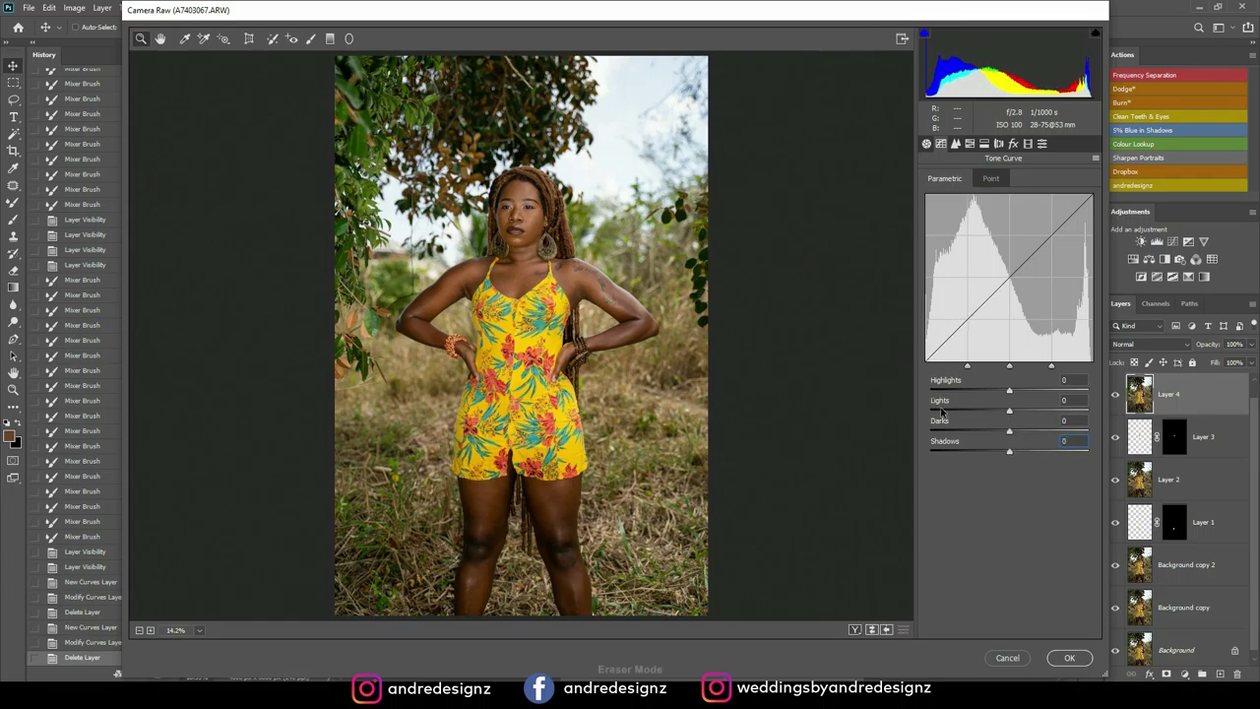
Lower the Blue Primary hue slightly in the Camera Raw calibration settings
{"action": "left_click", "coordinate": [1042, 145]}
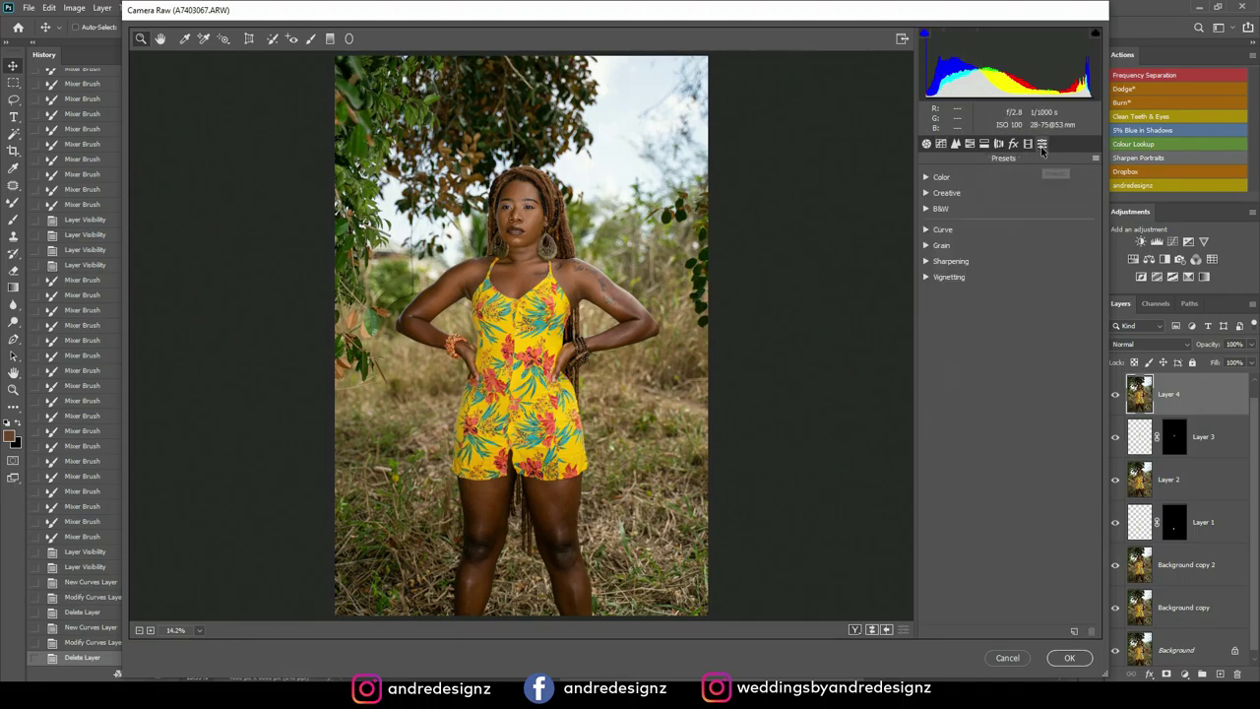
{"action": "left_click", "coordinate": [1028, 145]}
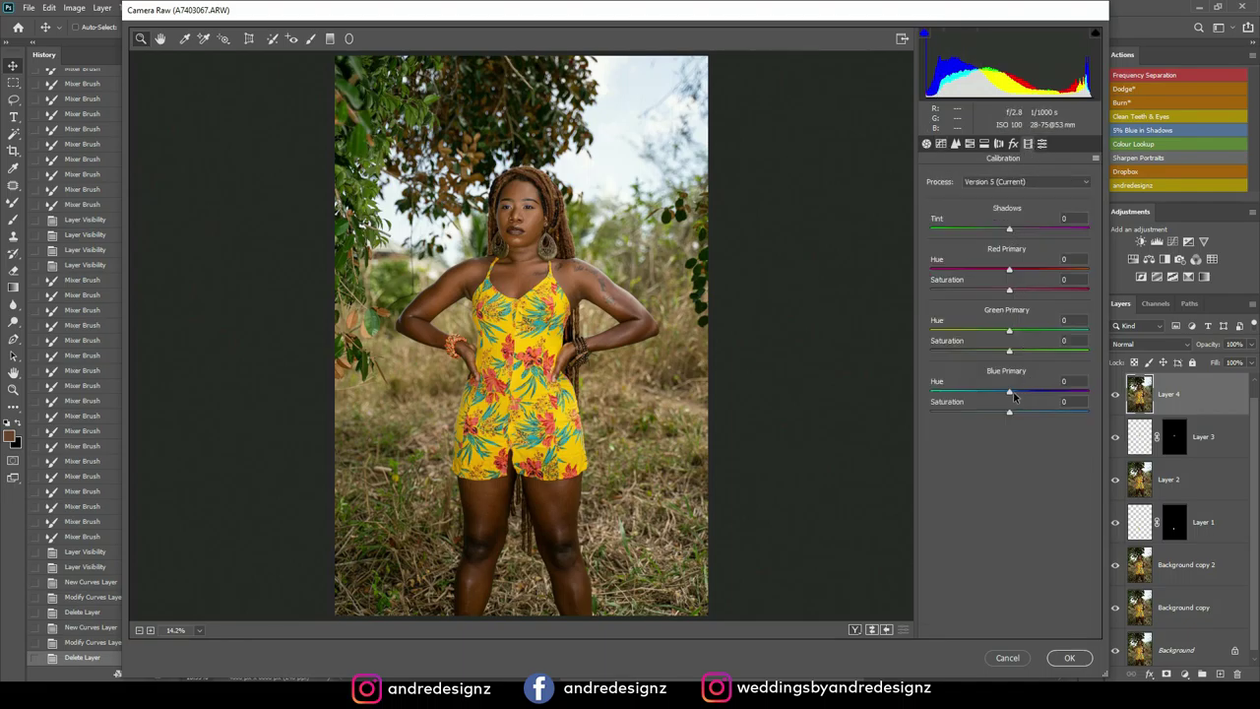
{"action": "left_click_drag", "start_coordinate": [1010, 394], "coordinate": [1008, 387]}
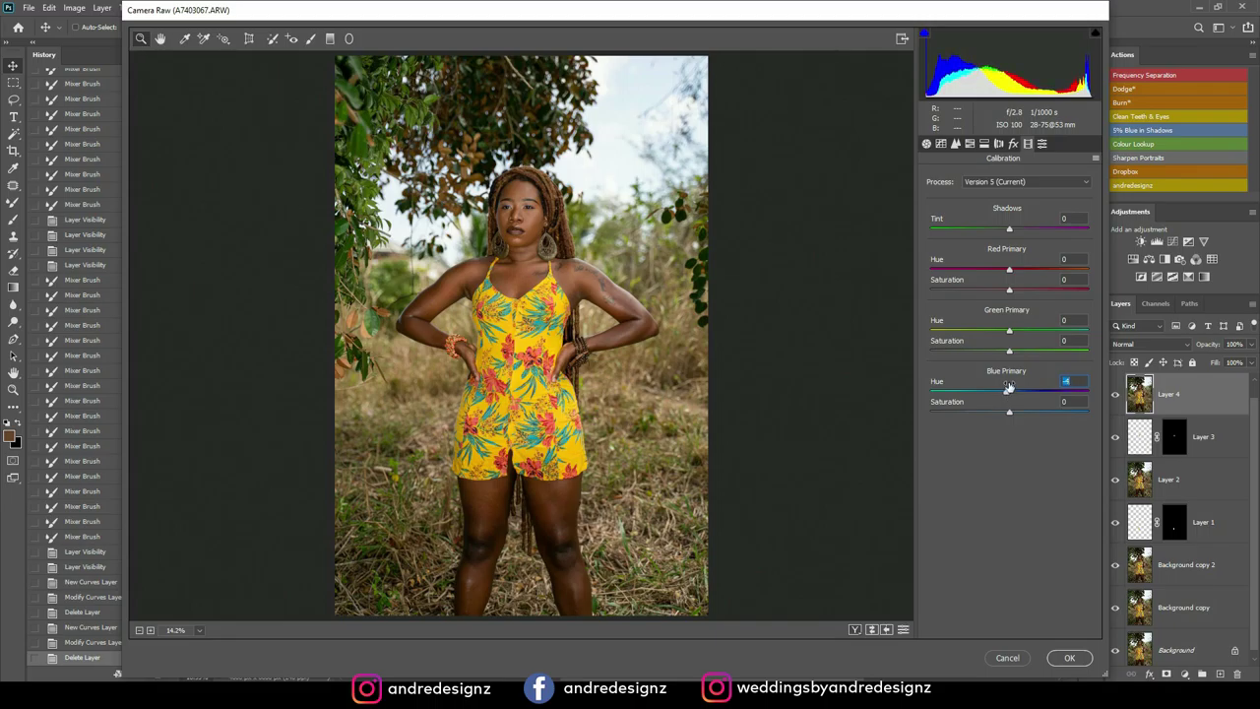
Set the HSL hues to Yellows -20, Blues +25 and Greens +88, compare before and after, and lower the Oranges hue slightly
{"action": "left_click", "coordinate": [970, 143]}
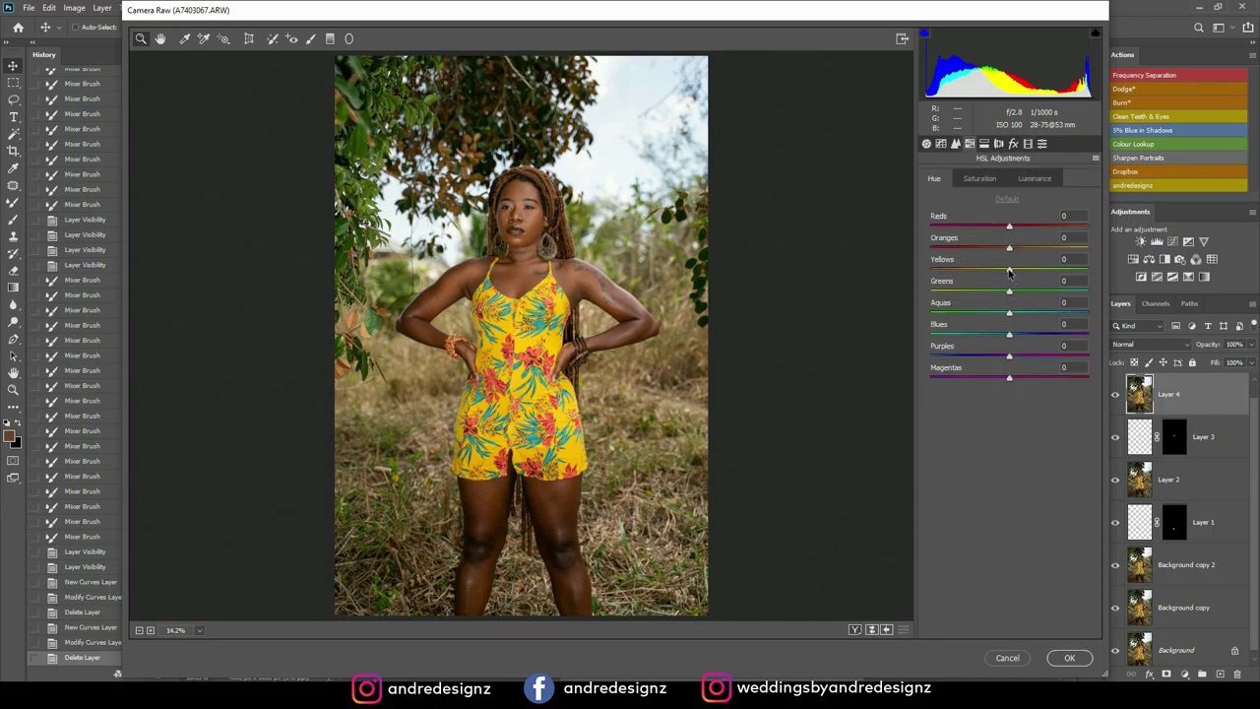
{"action": "mouse_move", "coordinate": [1009, 272]}
{"action": "left_mouse_down"}
{"action": "mouse_move", "coordinate": [963, 284]}
{"action": "mouse_move", "coordinate": [1008, 284]}
{"action": "mouse_move", "coordinate": [993, 285]}
{"action": "left_mouse_up"}
{"action": "mouse_move", "coordinate": [1009, 338]}
{"action": "left_mouse_down"}
{"action": "mouse_move", "coordinate": [965, 350]}
{"action": "mouse_move", "coordinate": [1053, 340]}
{"action": "mouse_move", "coordinate": [1030, 342]}
{"action": "left_mouse_up"}
{"action": "left_click_drag", "start_coordinate": [1008, 297], "coordinate": [1079, 315]}
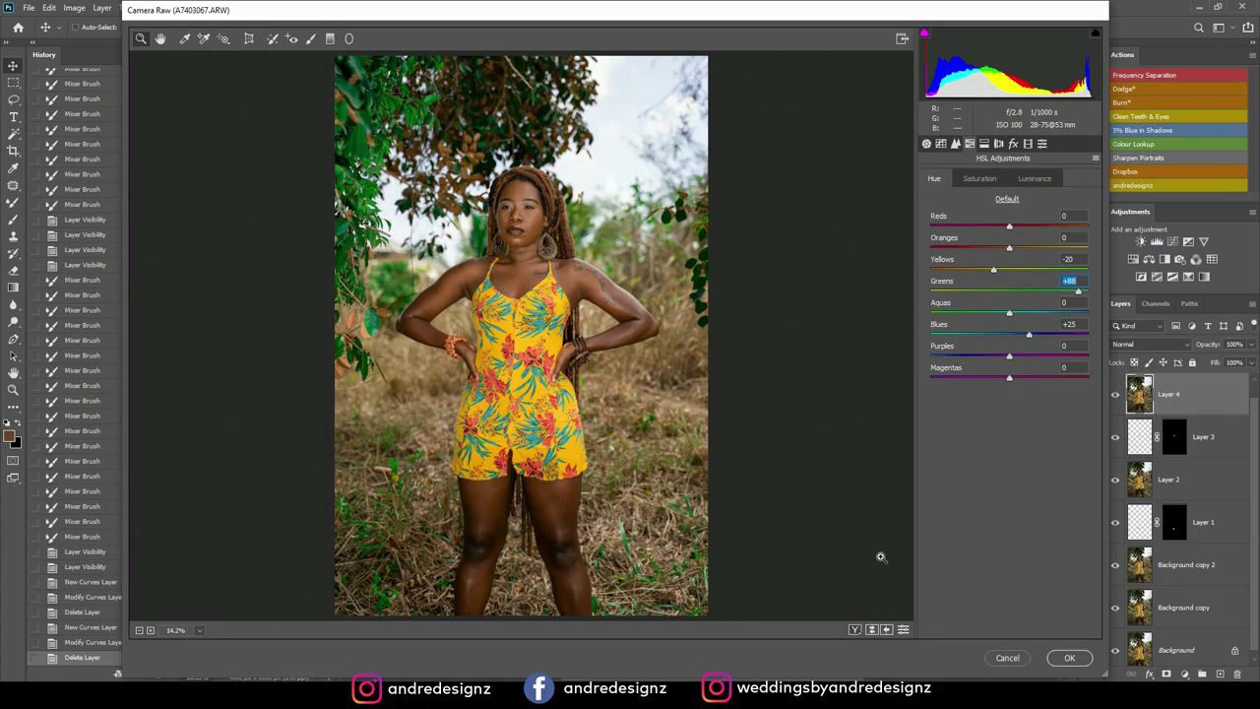
{"action": "left_click", "coordinate": [856, 630]}
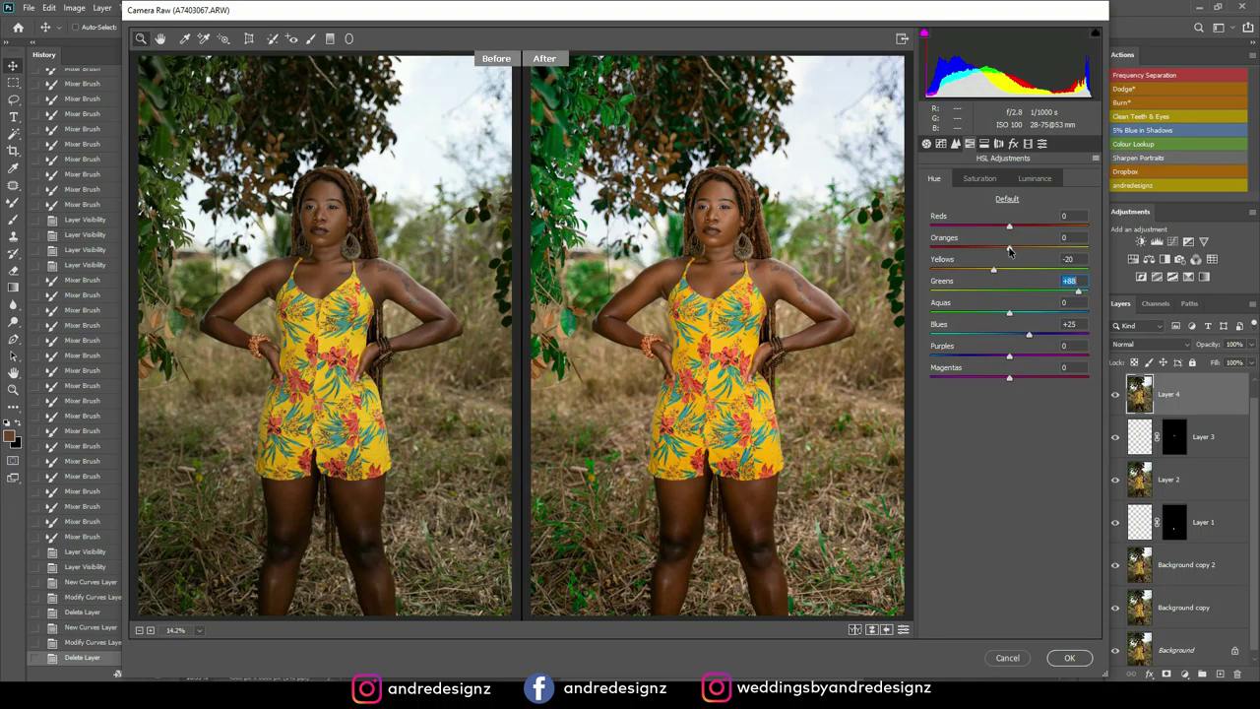
{"action": "left_click_drag", "start_coordinate": [1010, 250], "coordinate": [1006, 252]}
Raise Dehaze slightly in the basic adjustments and apply the Camera Raw Filter to Layer 4
{"action": "left_click", "coordinate": [927, 144]}
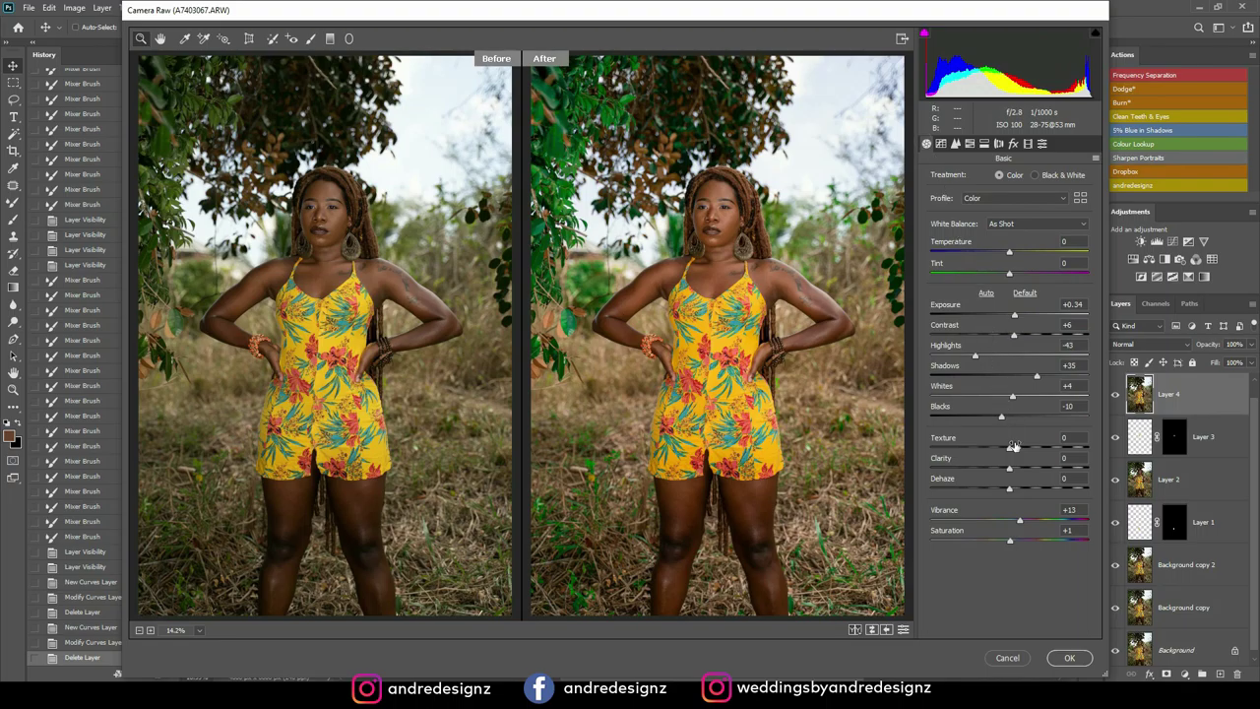
{"action": "mouse_move", "coordinate": [1009, 491]}
{"action": "left_mouse_down"}
{"action": "mouse_move", "coordinate": [1044, 490]}
{"action": "mouse_move", "coordinate": [1014, 504]}
{"action": "left_mouse_up"}
{"action": "left_click", "coordinate": [1071, 658]}
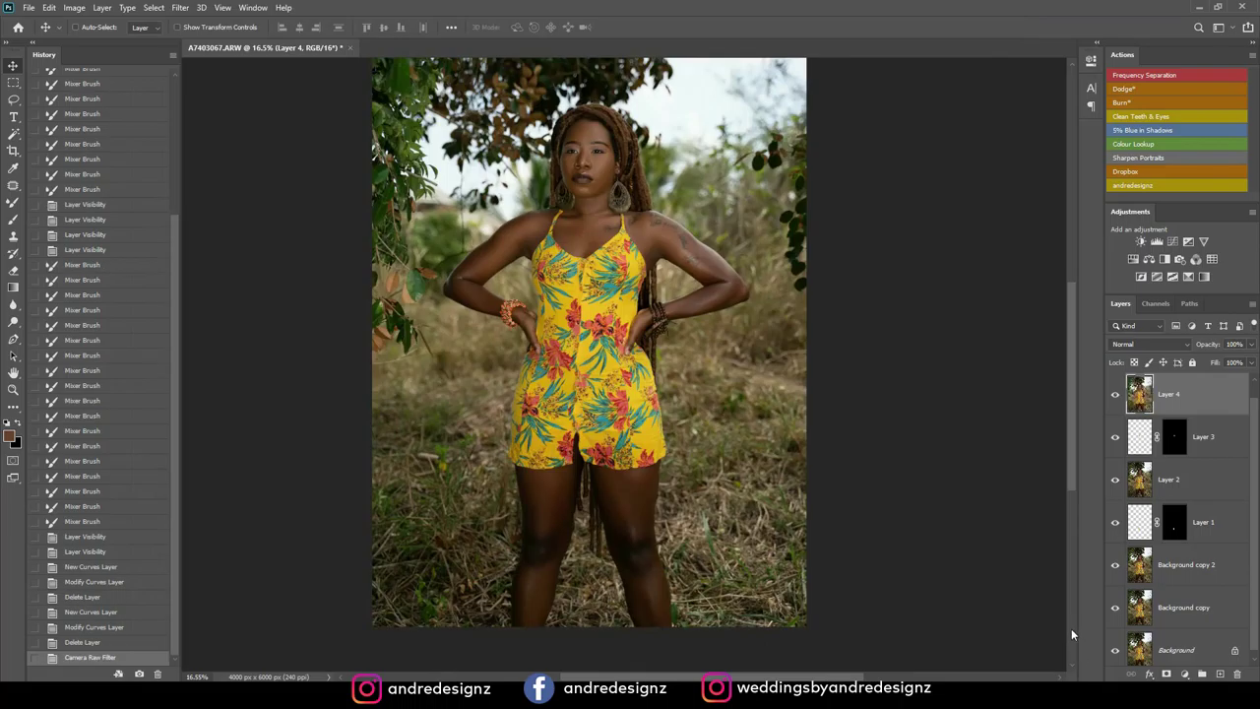
Duplicate Layer 4 and apply the Camera Raw Filter to the copy with Dehaze at +68
{"action": "key", "text": "ctrl+j"}
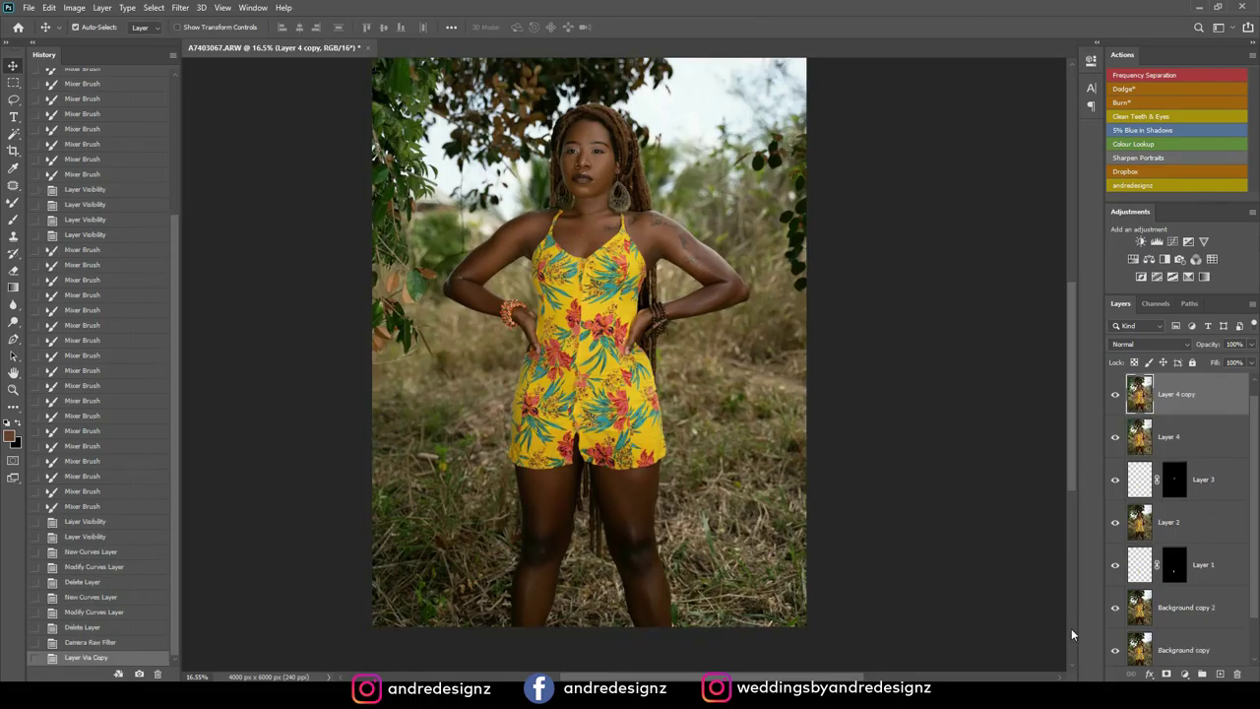
{"action": "key", "text": "ctrl+shift+a"}
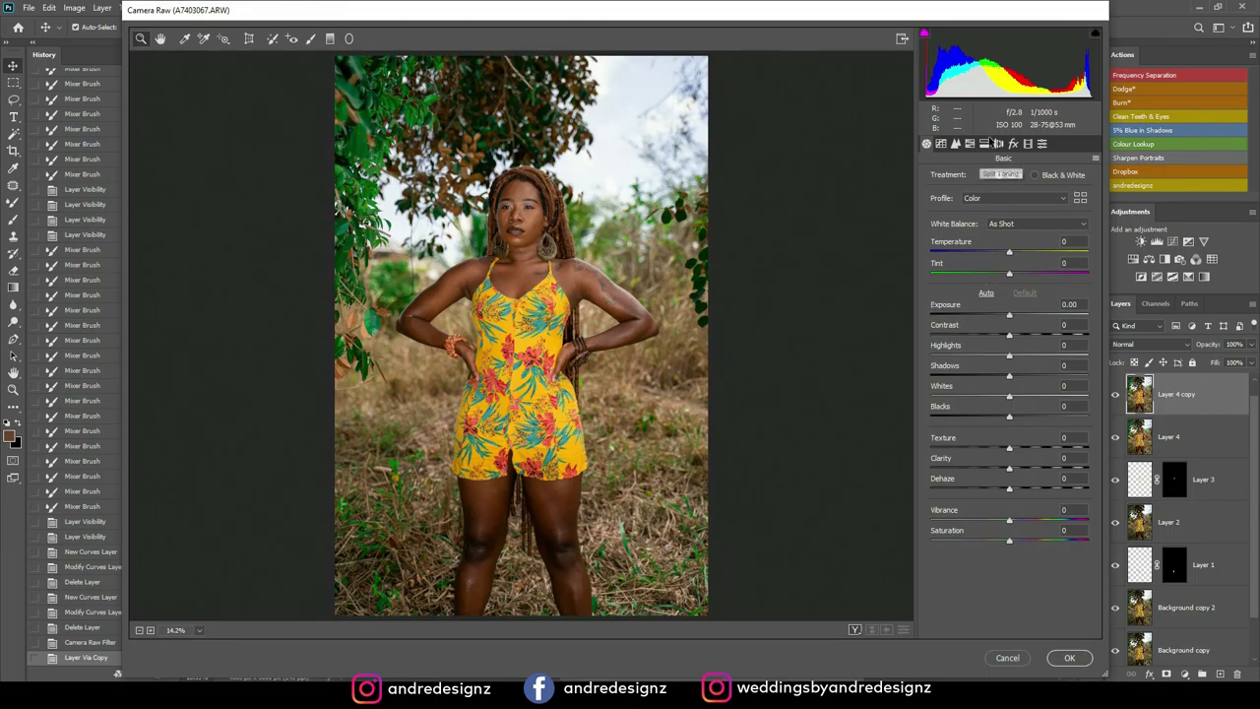
{"action": "left_click_drag", "start_coordinate": [1009, 489], "coordinate": [1064, 489]}
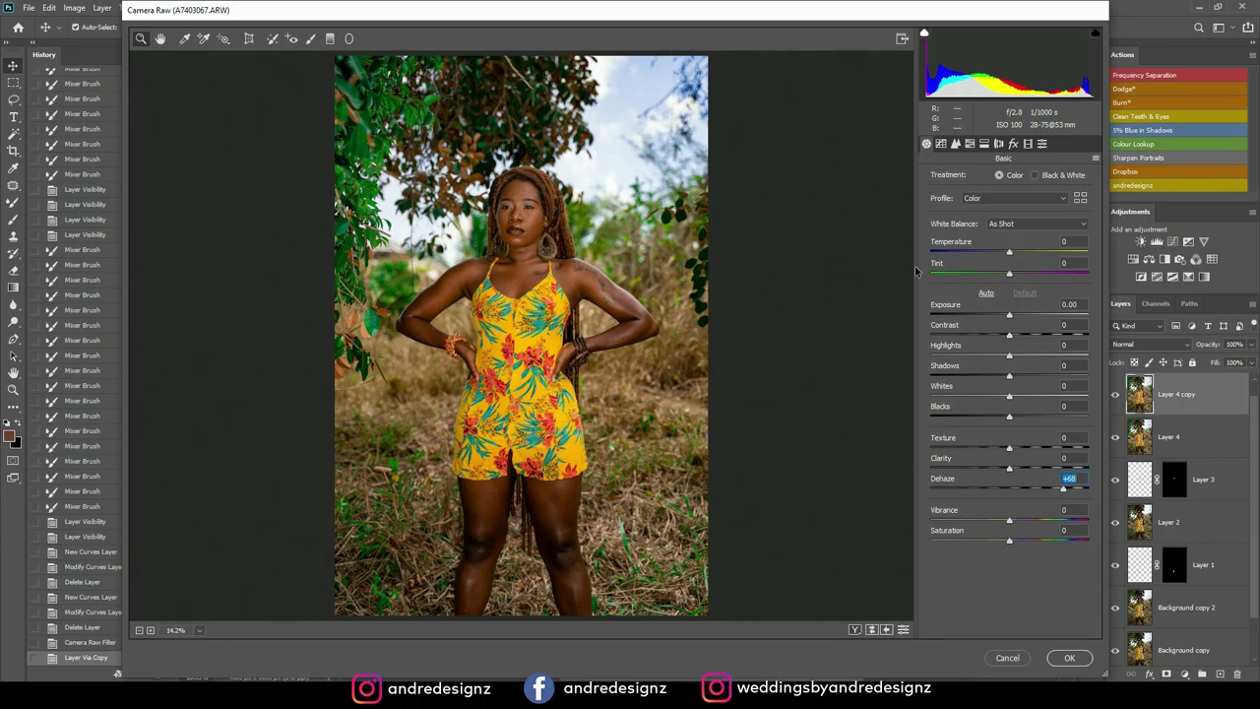
{"action": "left_click", "coordinate": [1070, 658]}
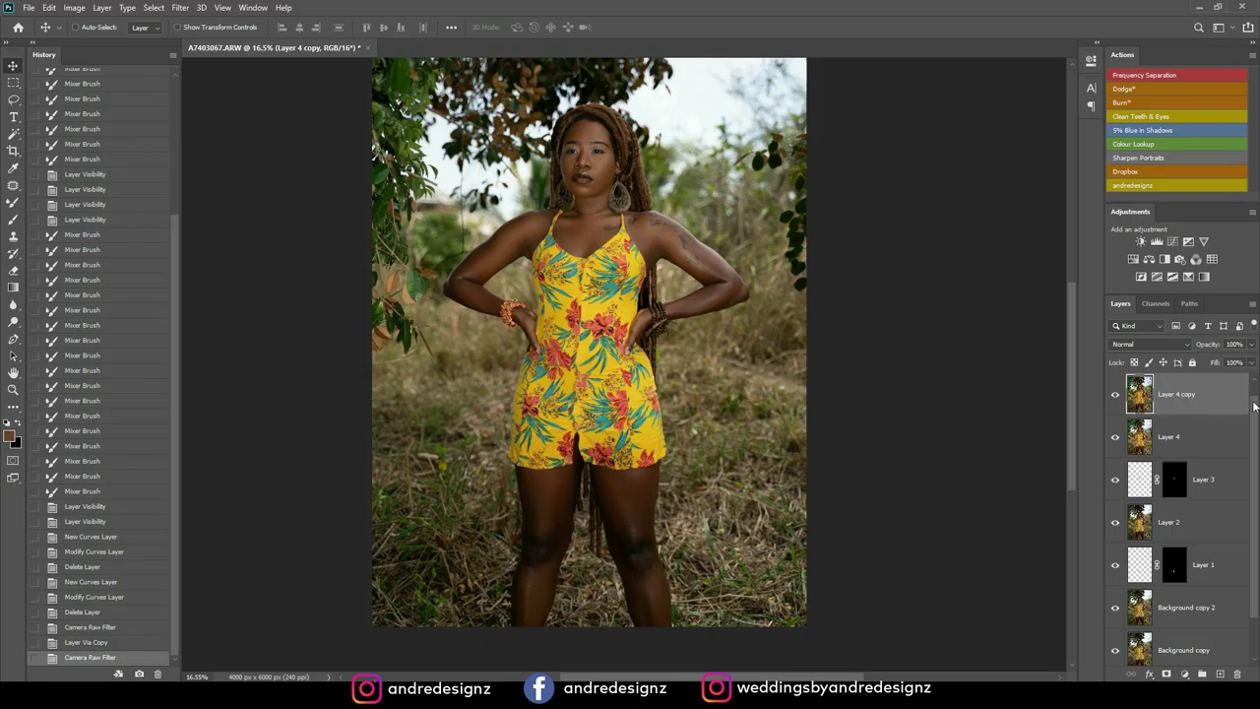
Check the contents of the Frequency Separation group and move Layer 4 copy above it in the layer stack
{"action": "left_click_drag", "start_coordinate": [1255, 404], "coordinate": [1256, 392]}
{"action": "left_click", "coordinate": [1209, 381]}
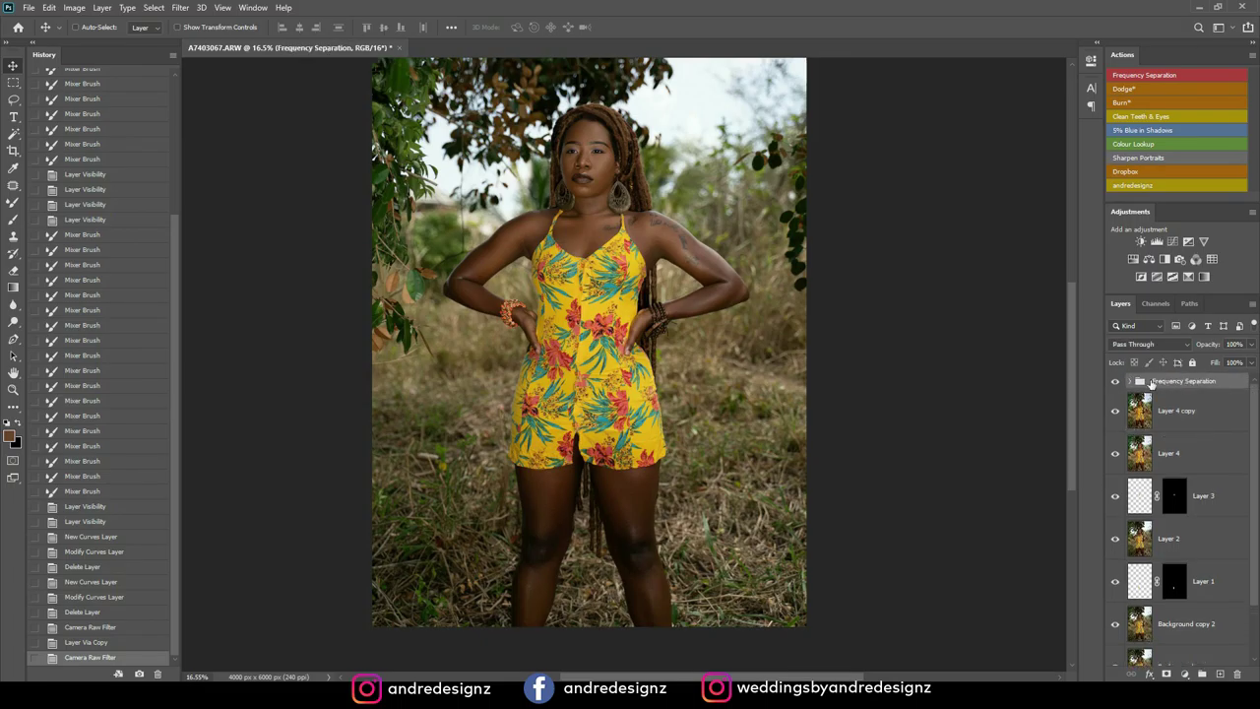
{"action": "left_click", "coordinate": [1135, 381]}
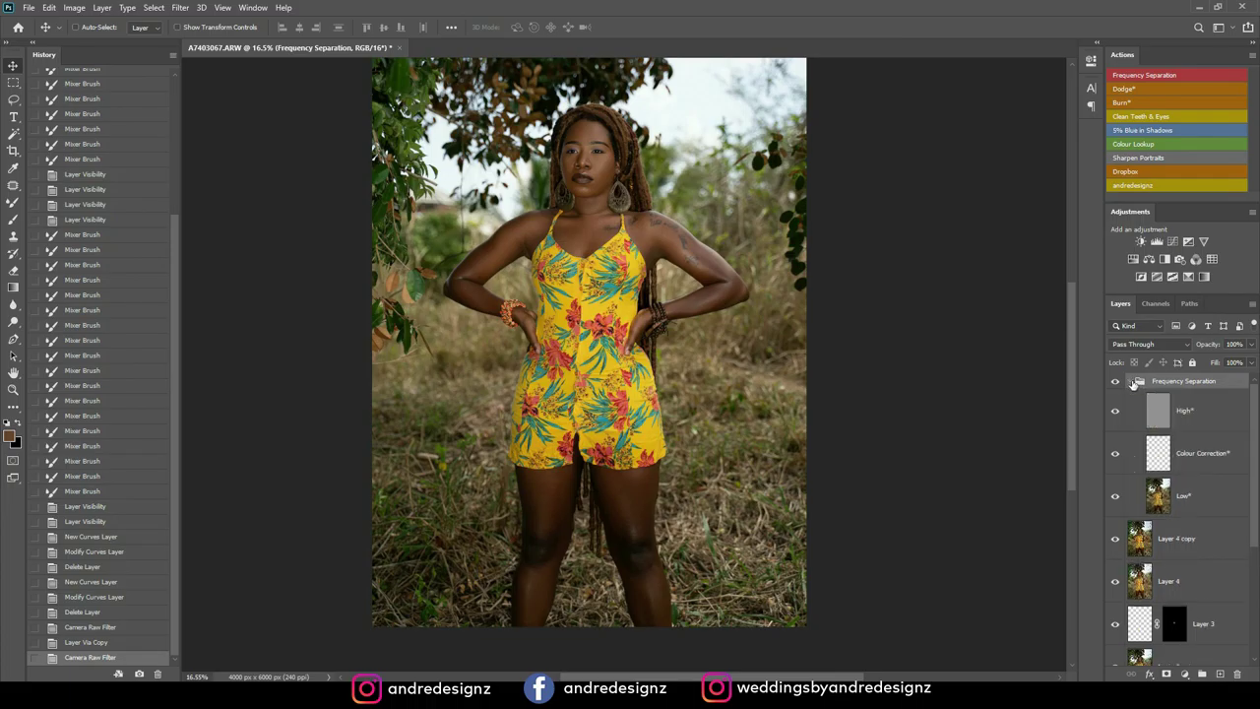
{"action": "left_click", "coordinate": [1135, 381]}
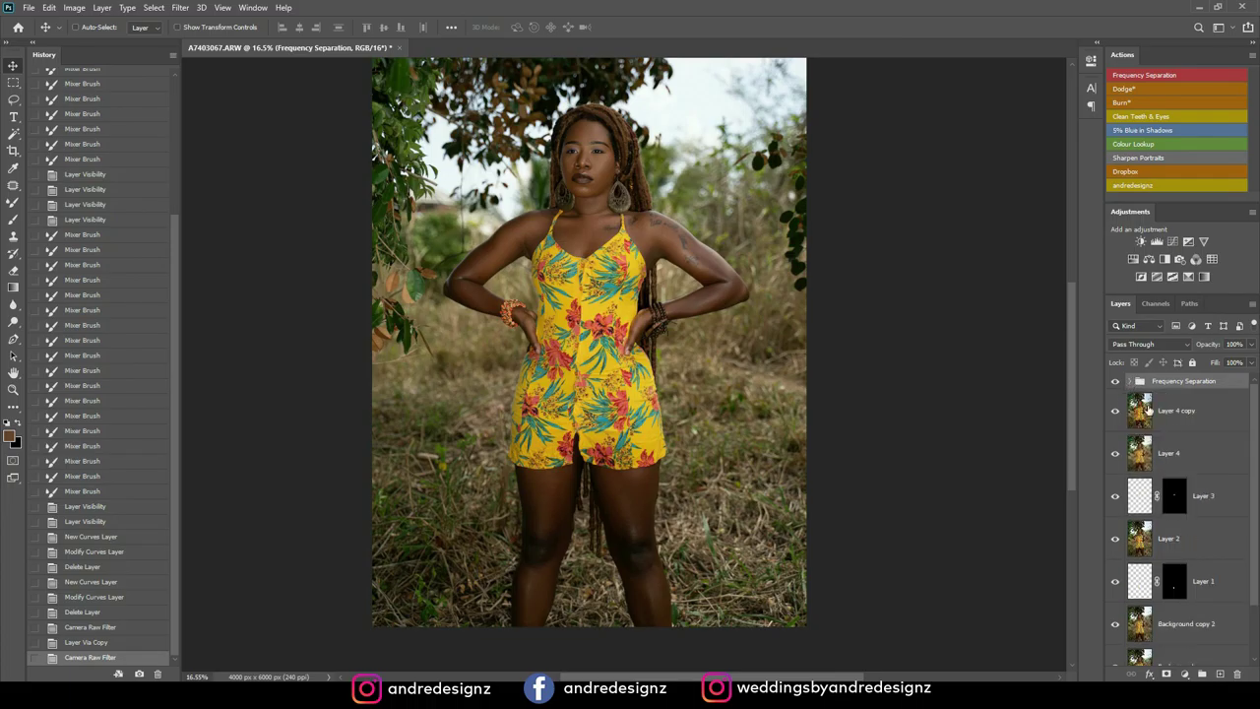
{"action": "left_click", "coordinate": [1188, 418]}
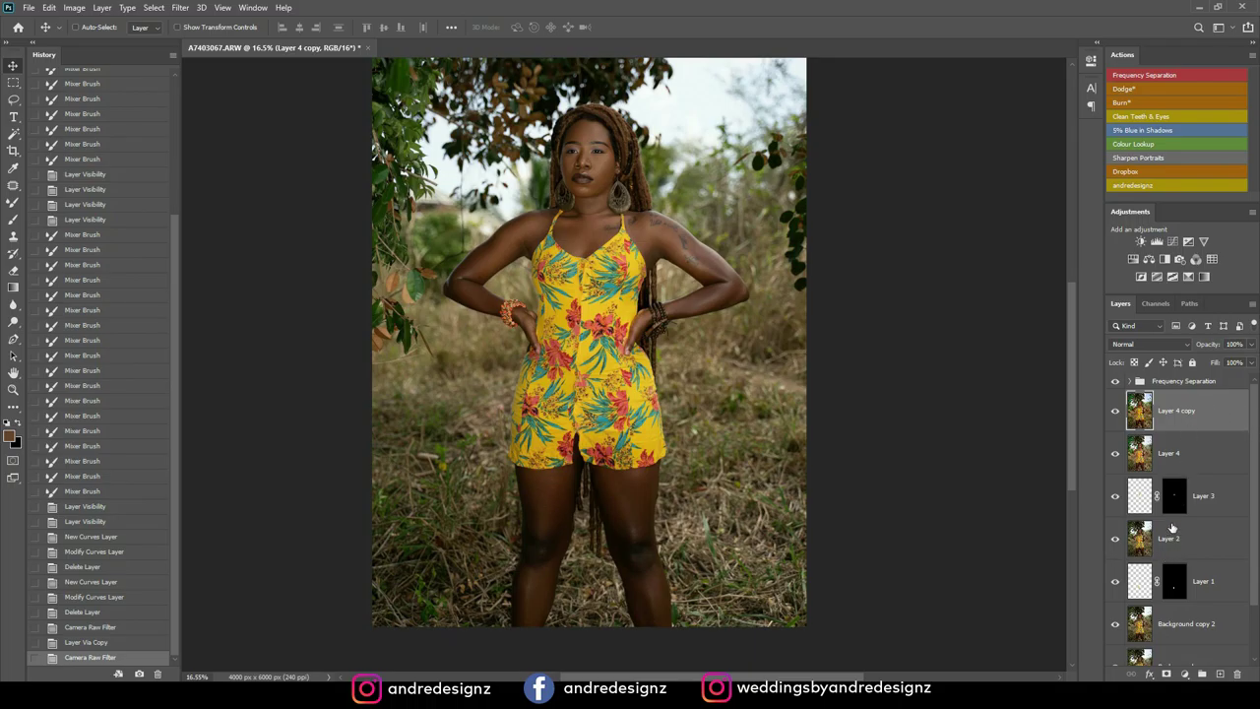
{"action": "left_click", "coordinate": [1177, 383]}
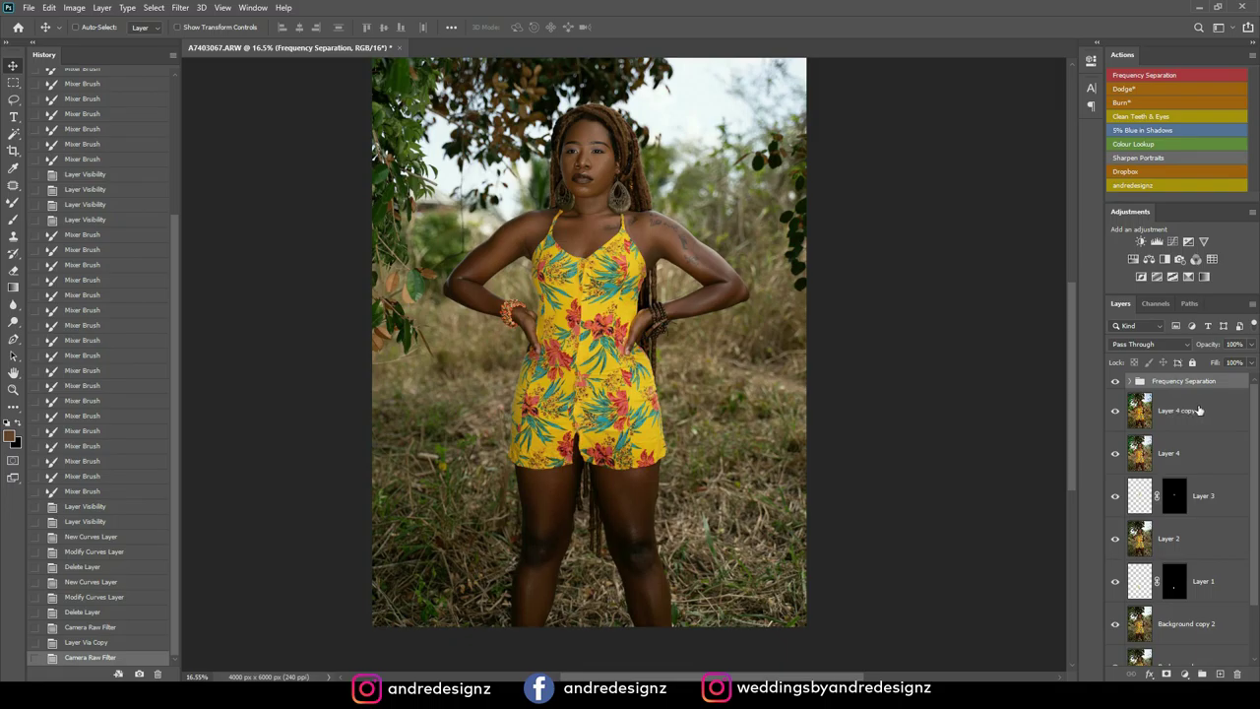
{"action": "left_click", "coordinate": [1193, 415]}
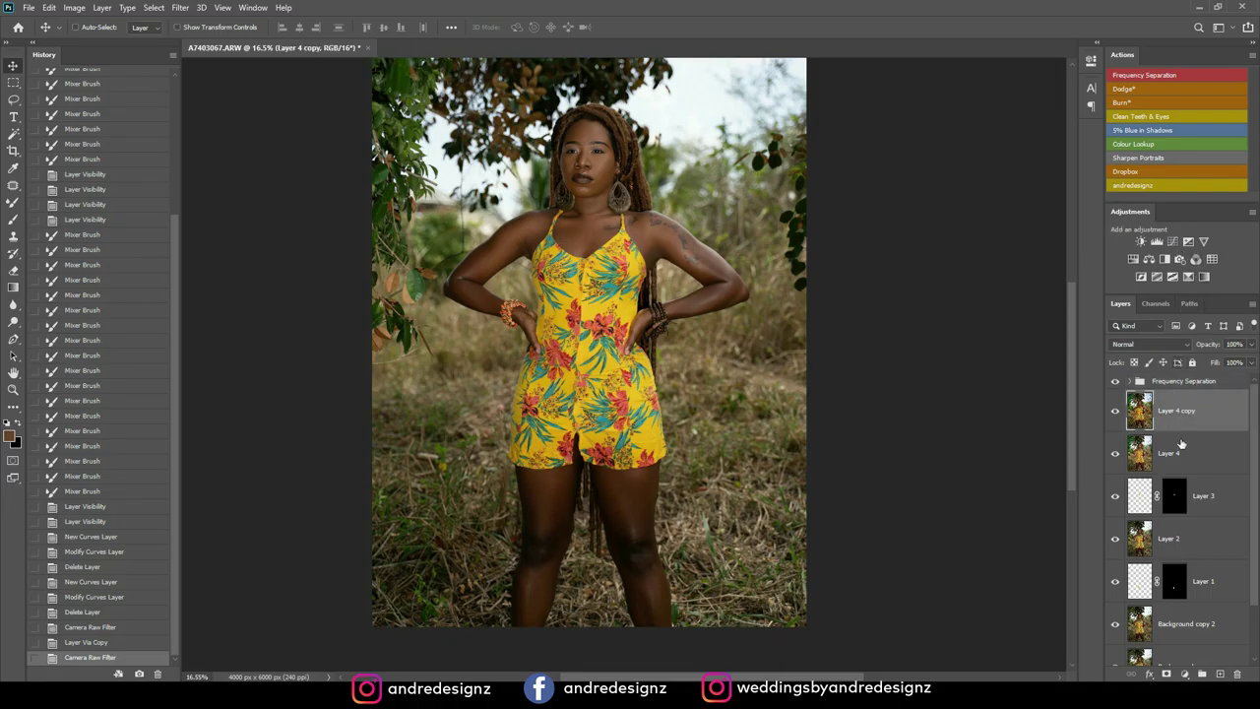
{"action": "left_click_drag", "start_coordinate": [1206, 408], "coordinate": [1202, 380]}
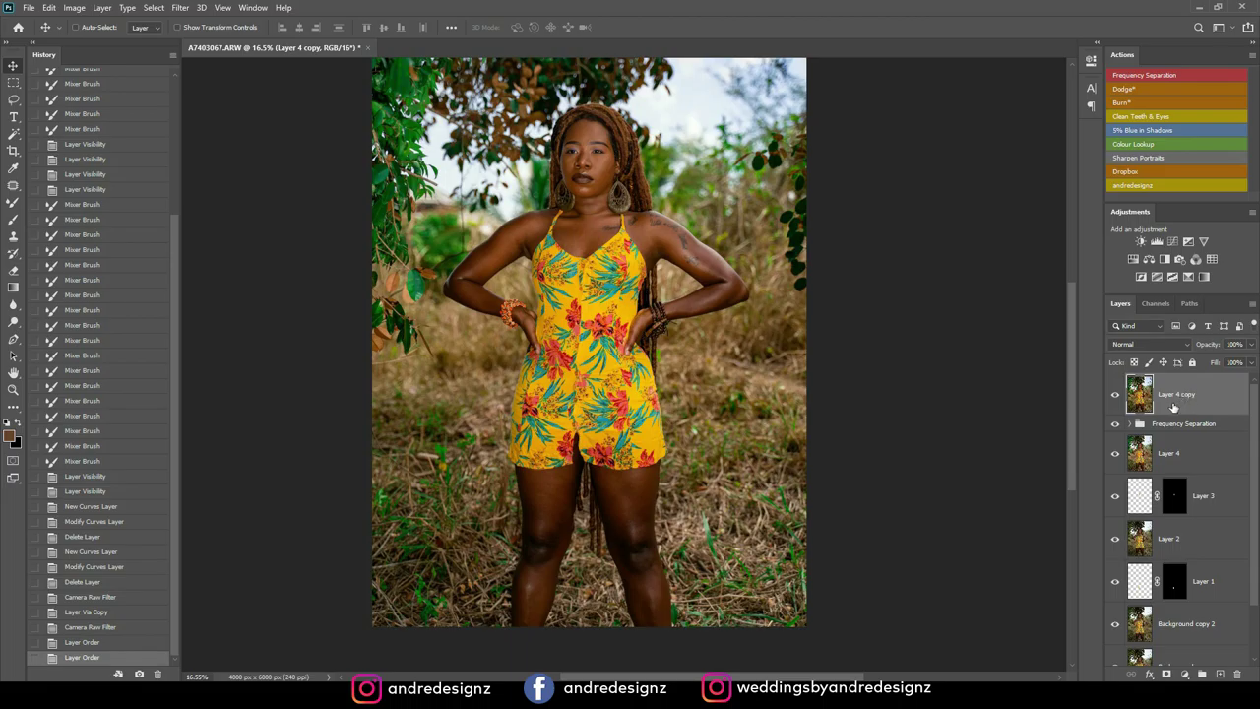
Delete Layer 4 copy and stamp all visible layers into a new layer above the Frequency Separation group
{"action": "key", "text": "Delete"}
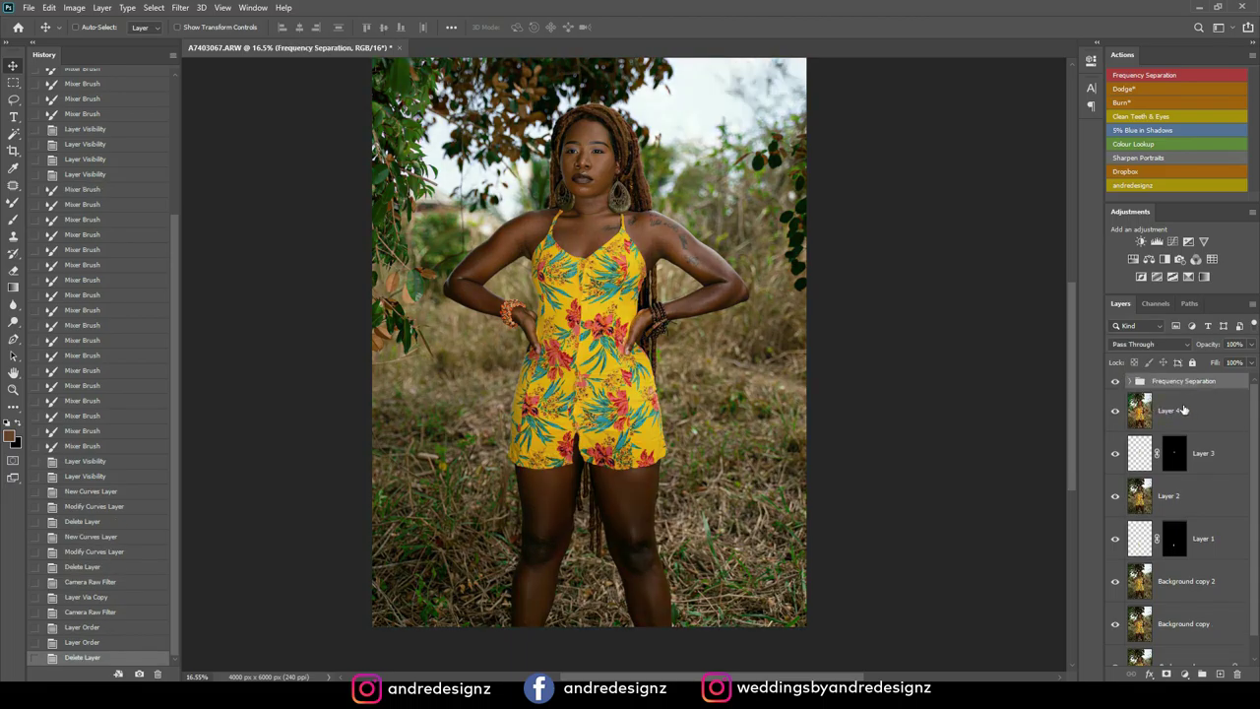
{"action": "left_click", "coordinate": [1186, 410]}
{"action": "left_click", "coordinate": [1130, 383]}
{"action": "double_click", "coordinate": [1138, 382]}
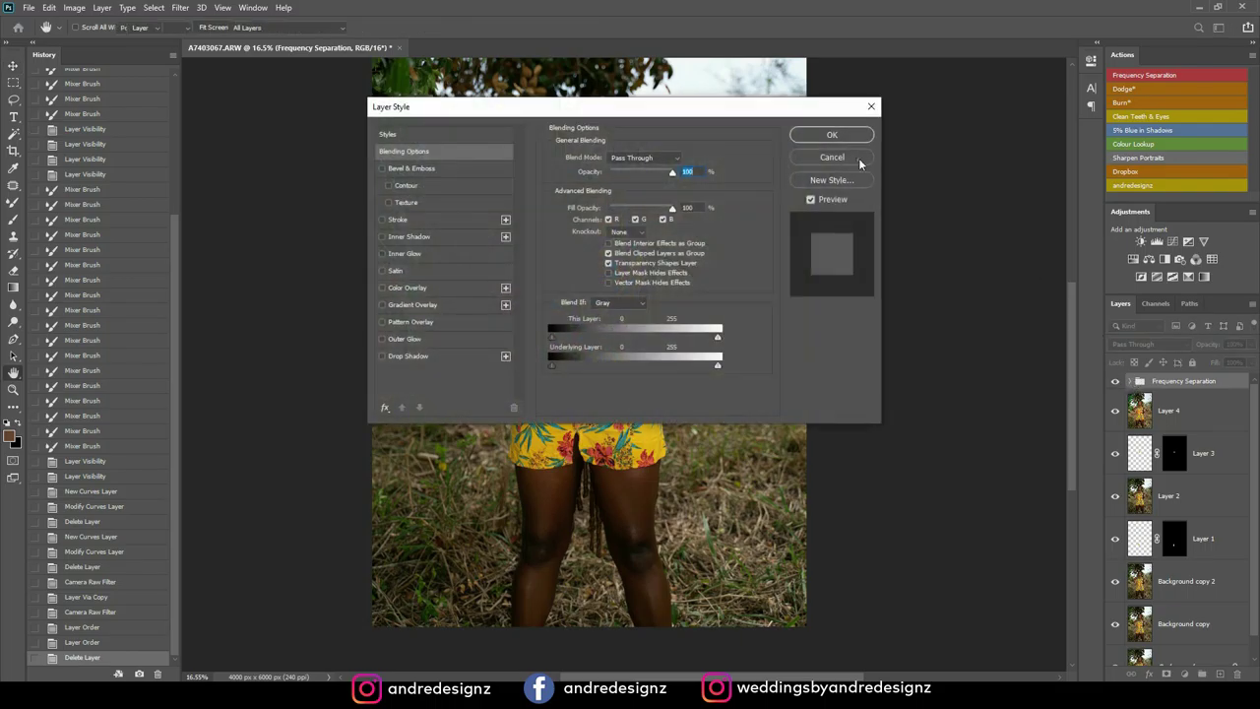
{"action": "left_click", "coordinate": [857, 157]}
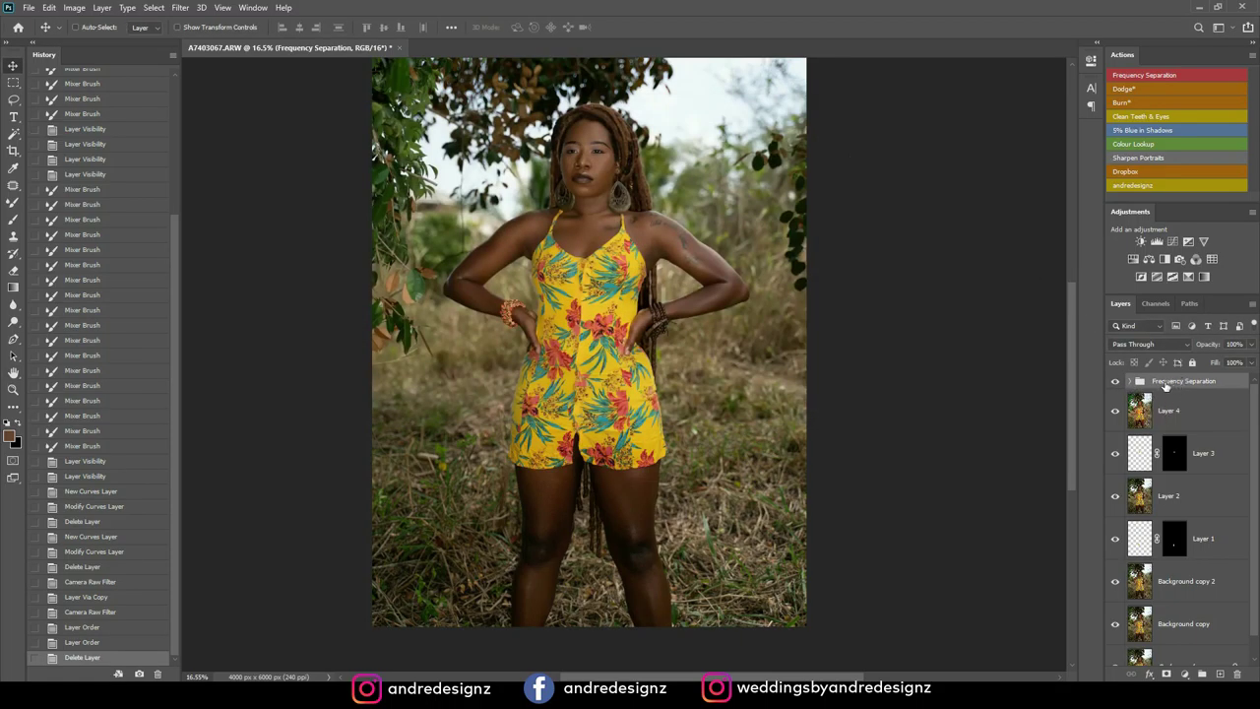
{"action": "key", "text": "ctrl+shift+alt+e"}
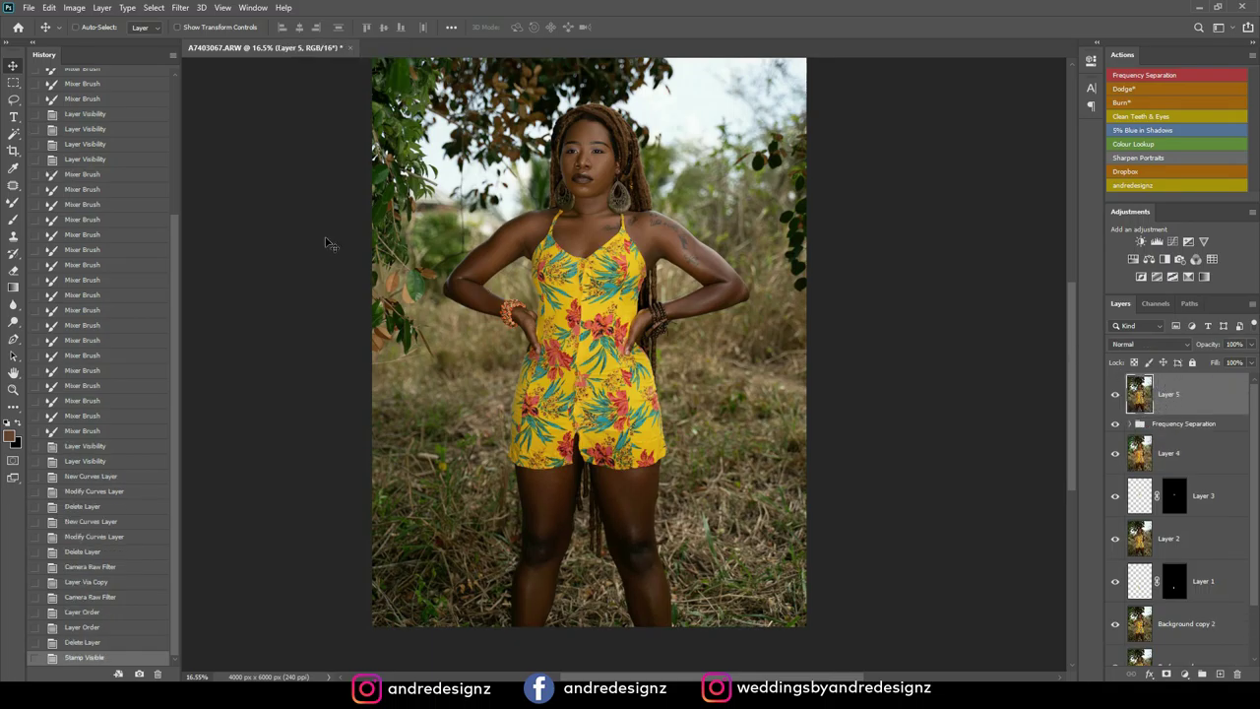
Start the Camera Raw Filter on Layer 5, apply automatic tone and slightly lower the Blue Primary hue in the calibration
{"action": "left_click", "coordinate": [183, 8]}
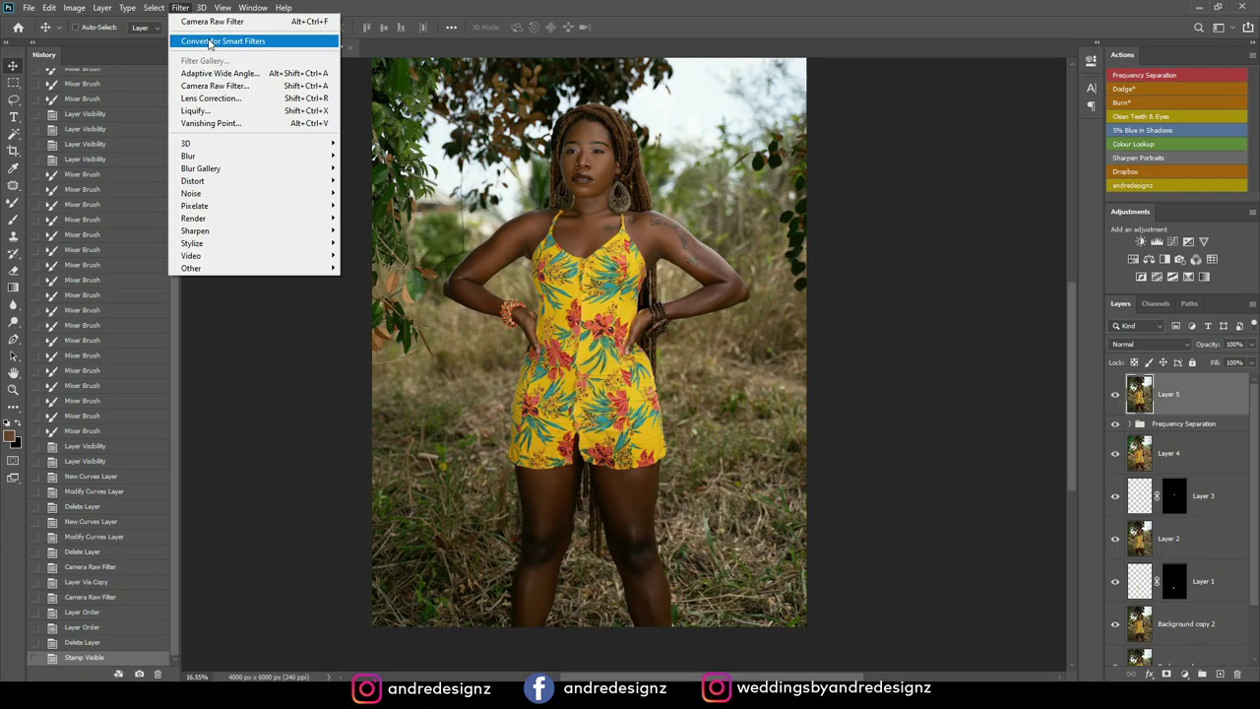
{"action": "left_click", "coordinate": [236, 92]}
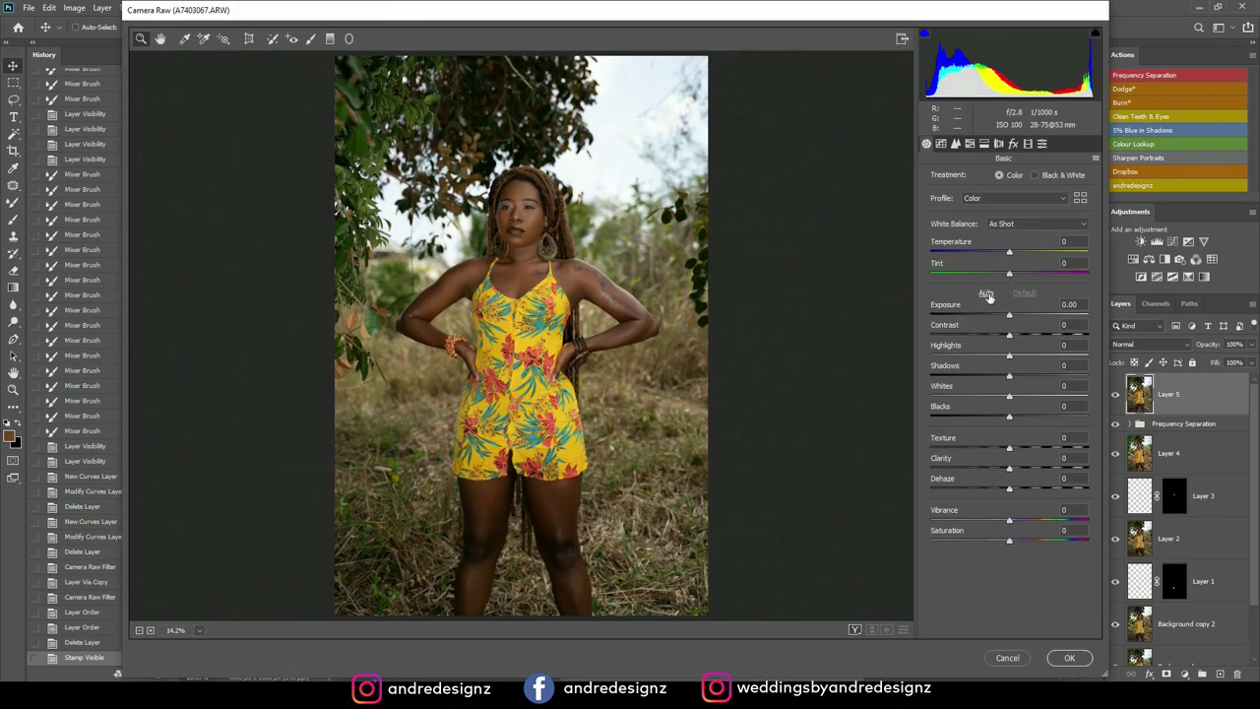
{"action": "left_click", "coordinate": [987, 293]}
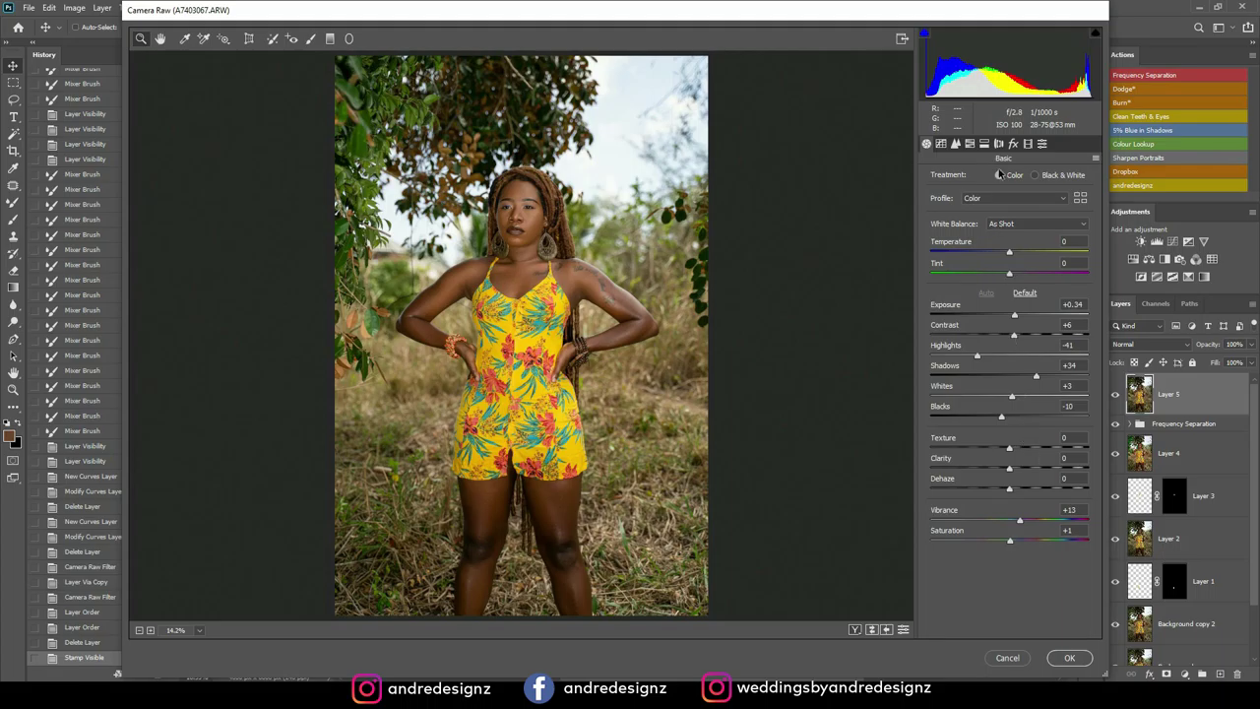
{"action": "left_click", "coordinate": [1043, 143]}
{"action": "left_click", "coordinate": [1028, 144]}
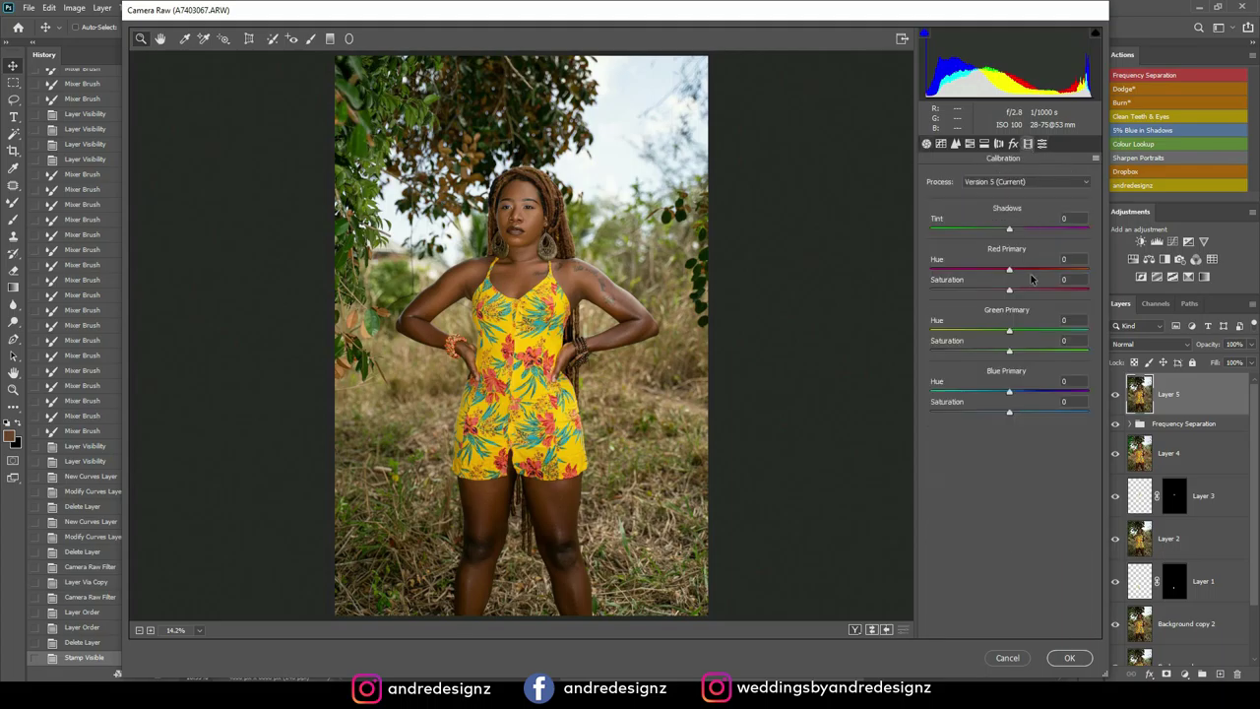
{"action": "left_click_drag", "start_coordinate": [1010, 393], "coordinate": [998, 393]}
{"action": "key", "text": "Return"}
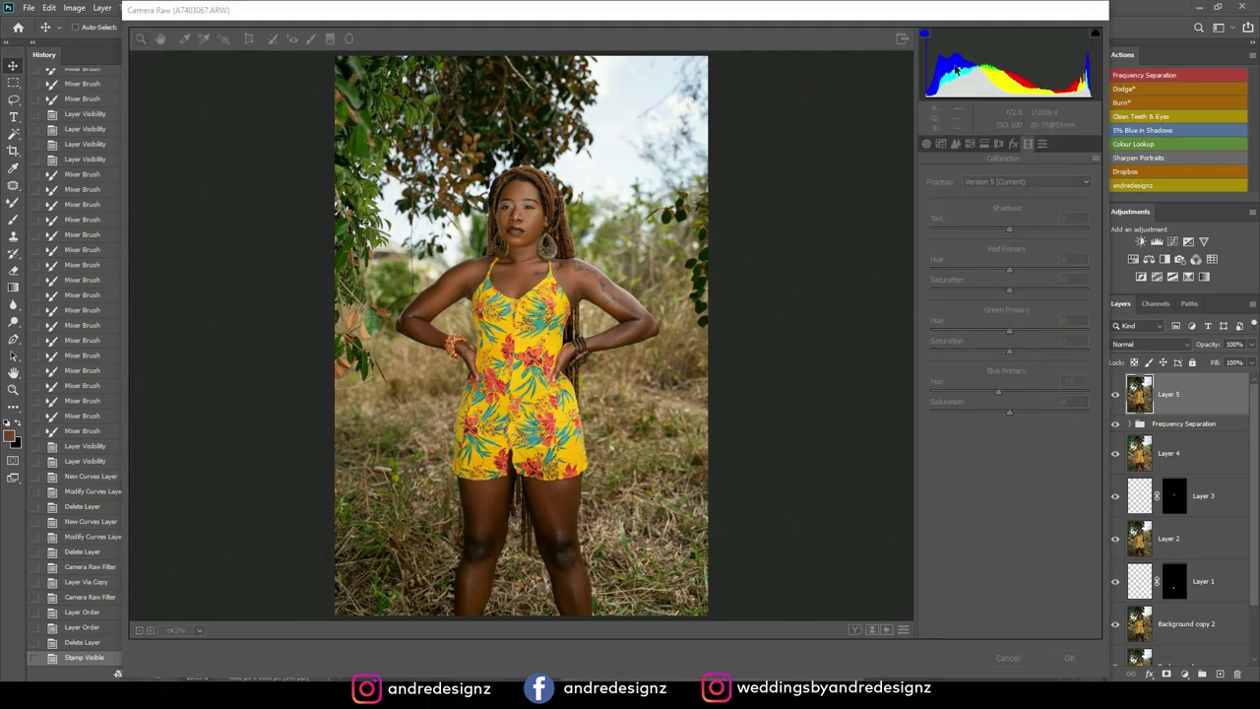
Set the HSL hues to Oranges +3, Yellows -19, Blues +56 and Greens +94 and apply the filter to Layer 5
{"action": "left_click", "coordinate": [942, 145]}
{"action": "left_click", "coordinate": [927, 145]}
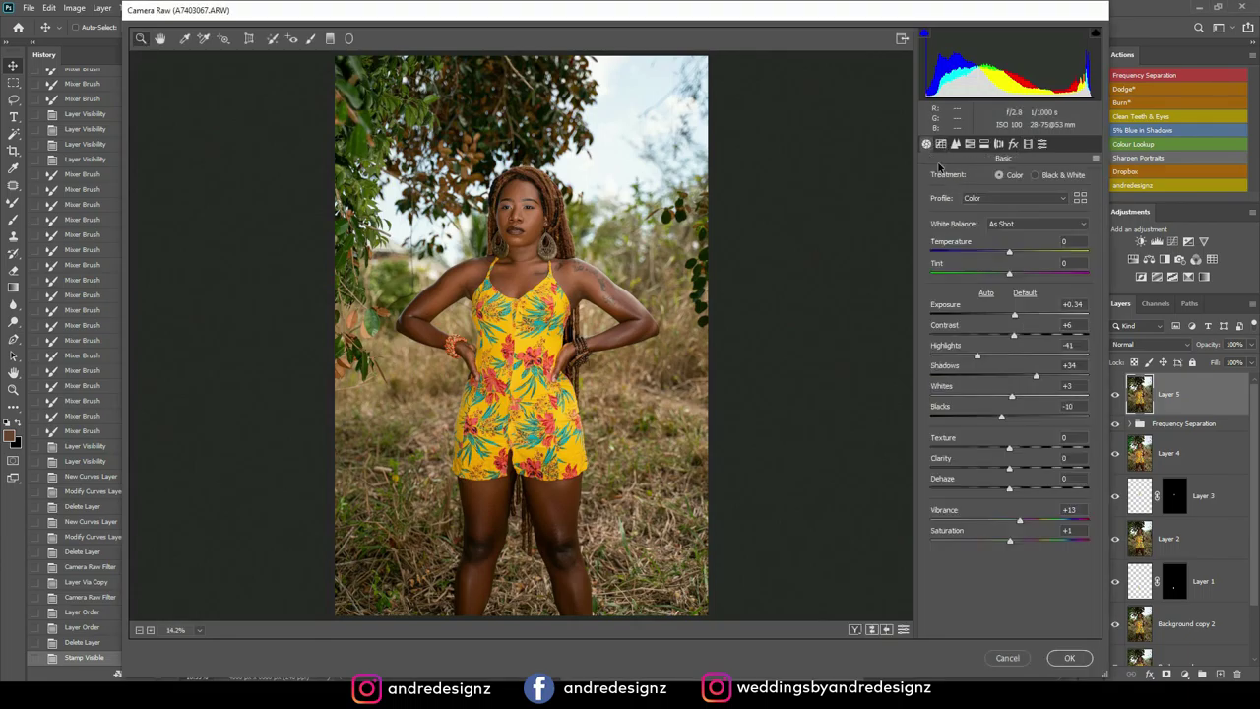
{"action": "left_click", "coordinate": [970, 145]}
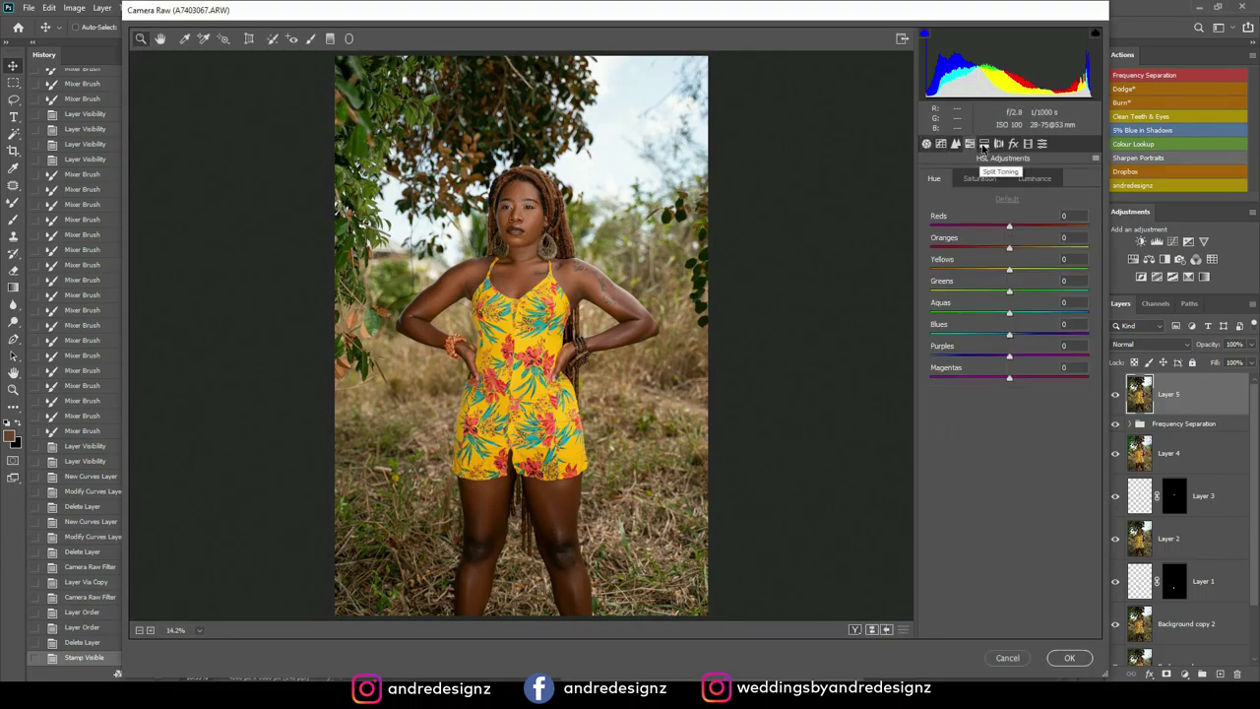
{"action": "mouse_move", "coordinate": [1011, 273]}
{"action": "left_mouse_down"}
{"action": "mouse_move", "coordinate": [994, 276]}
{"action": "mouse_move", "coordinate": [1017, 255]}
{"action": "left_mouse_up"}
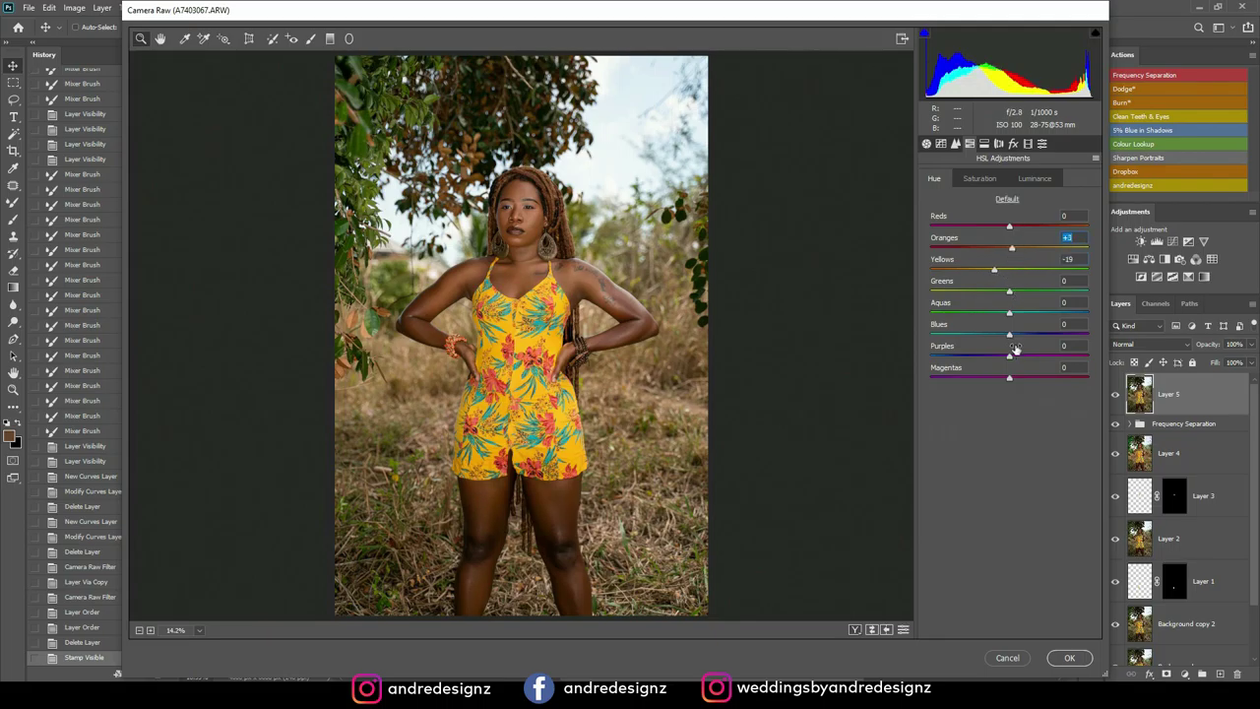
{"action": "left_click_drag", "start_coordinate": [1009, 338], "coordinate": [1052, 335]}
{"action": "left_click_drag", "start_coordinate": [1009, 296], "coordinate": [1086, 305]}
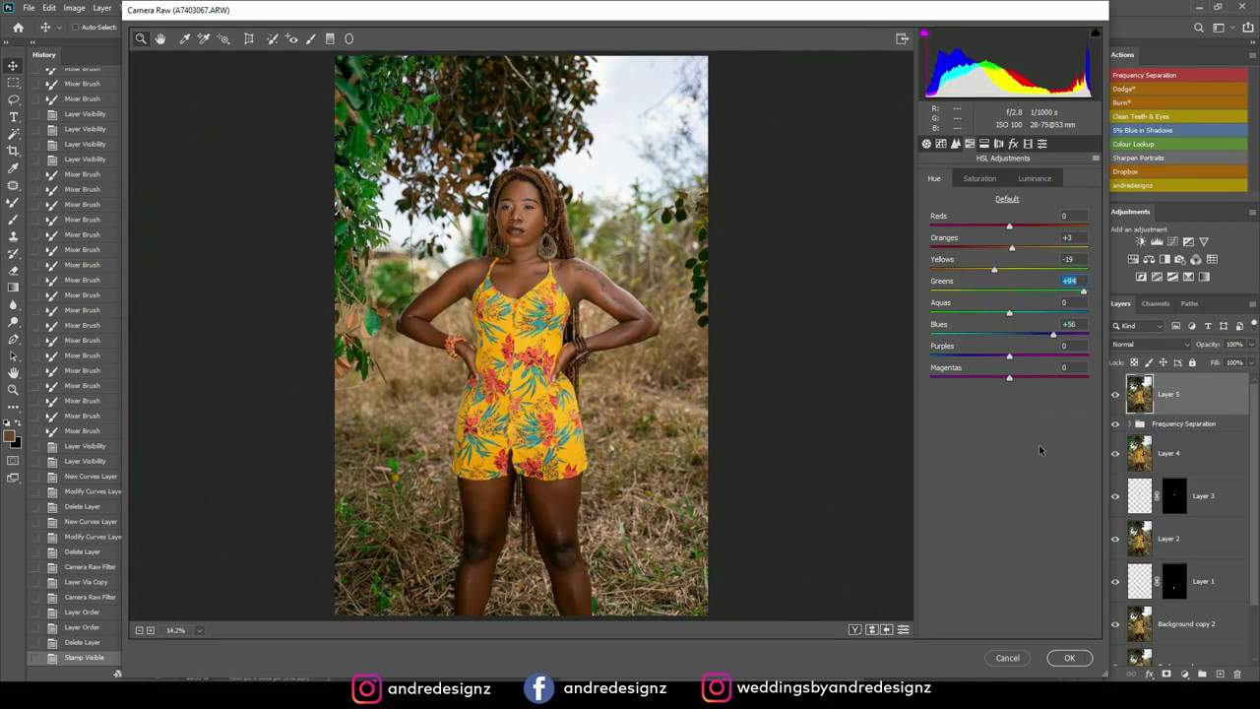
{"action": "left_click", "coordinate": [1070, 657]}
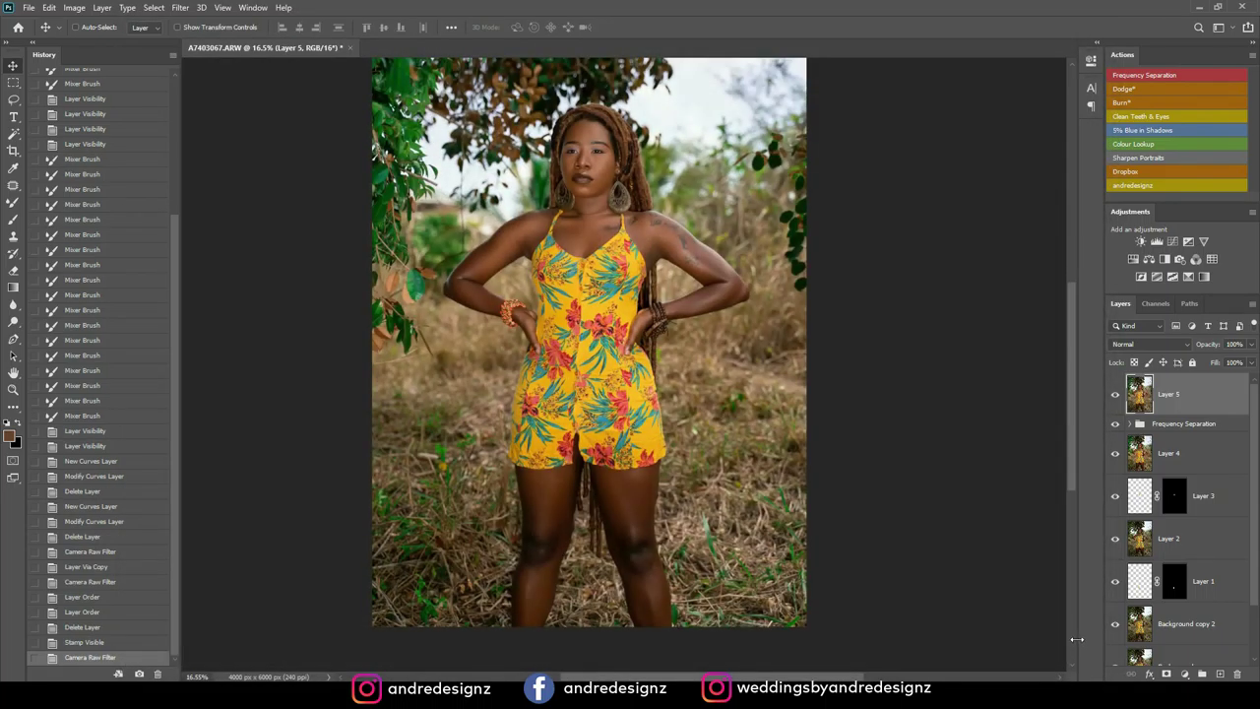
{"action": "key", "text": "ctrl+j"}
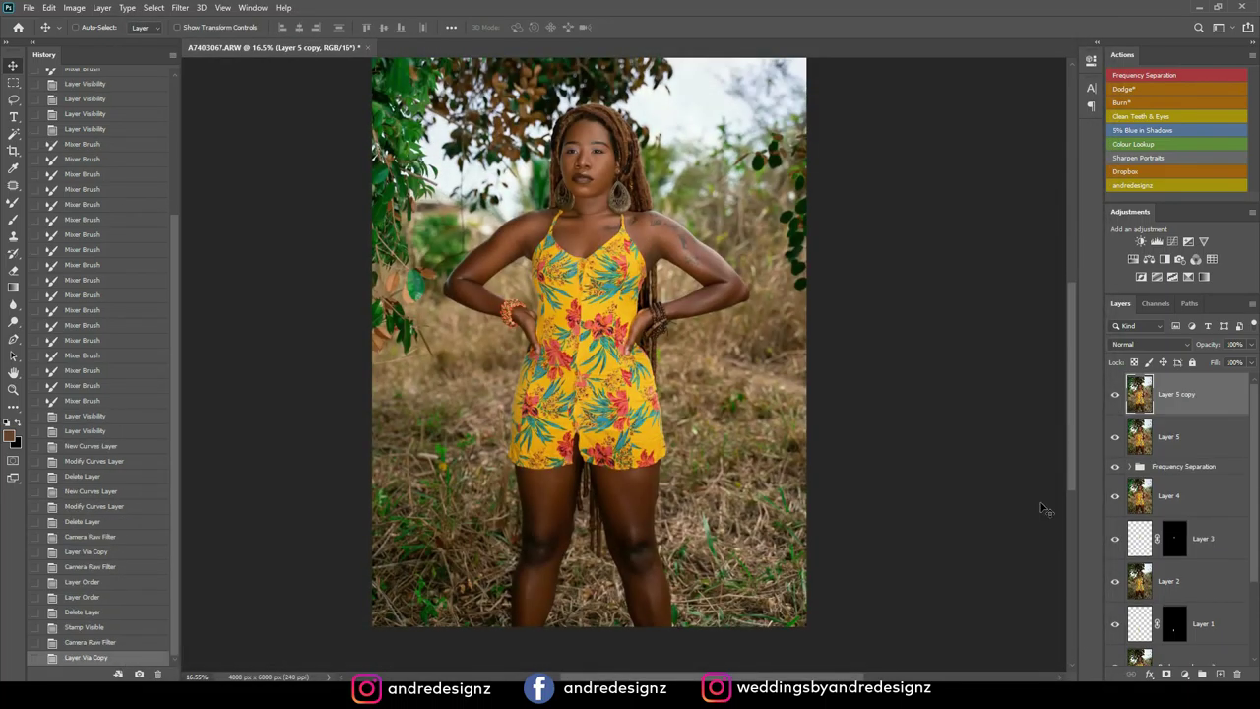
{"action": "key", "text": "ctrl+shift+a"}
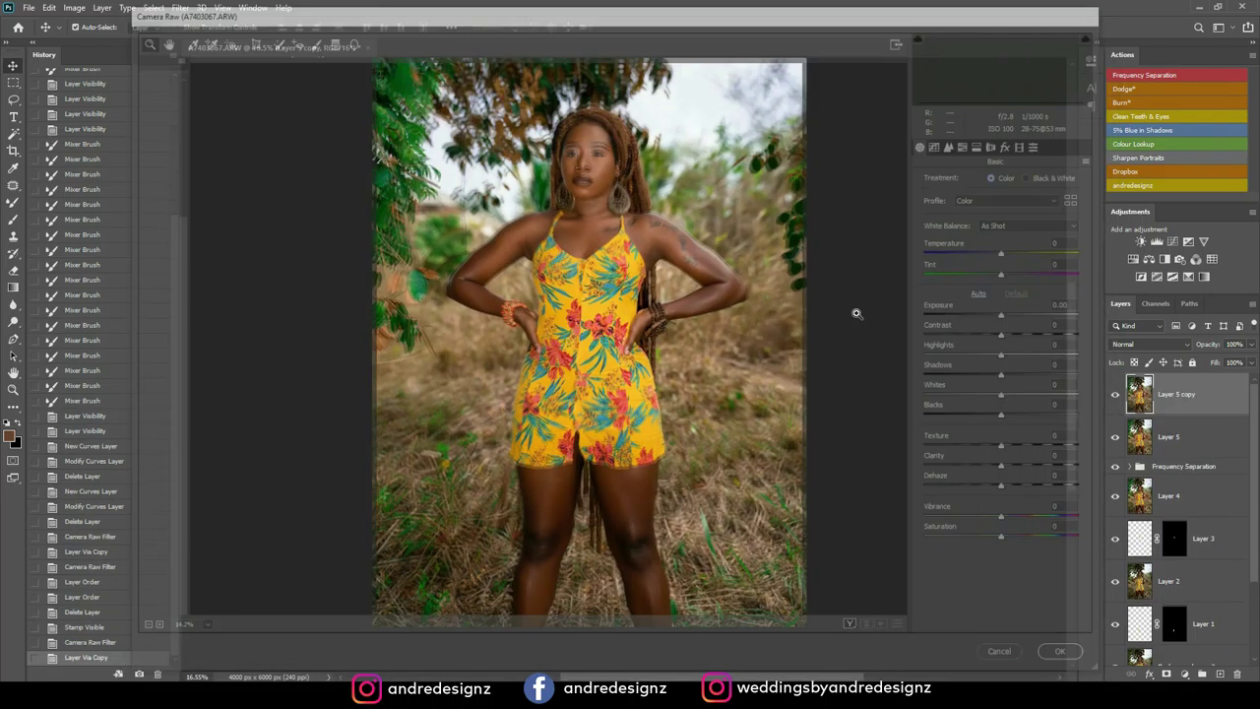
{"action": "left_click", "coordinate": [986, 294]}
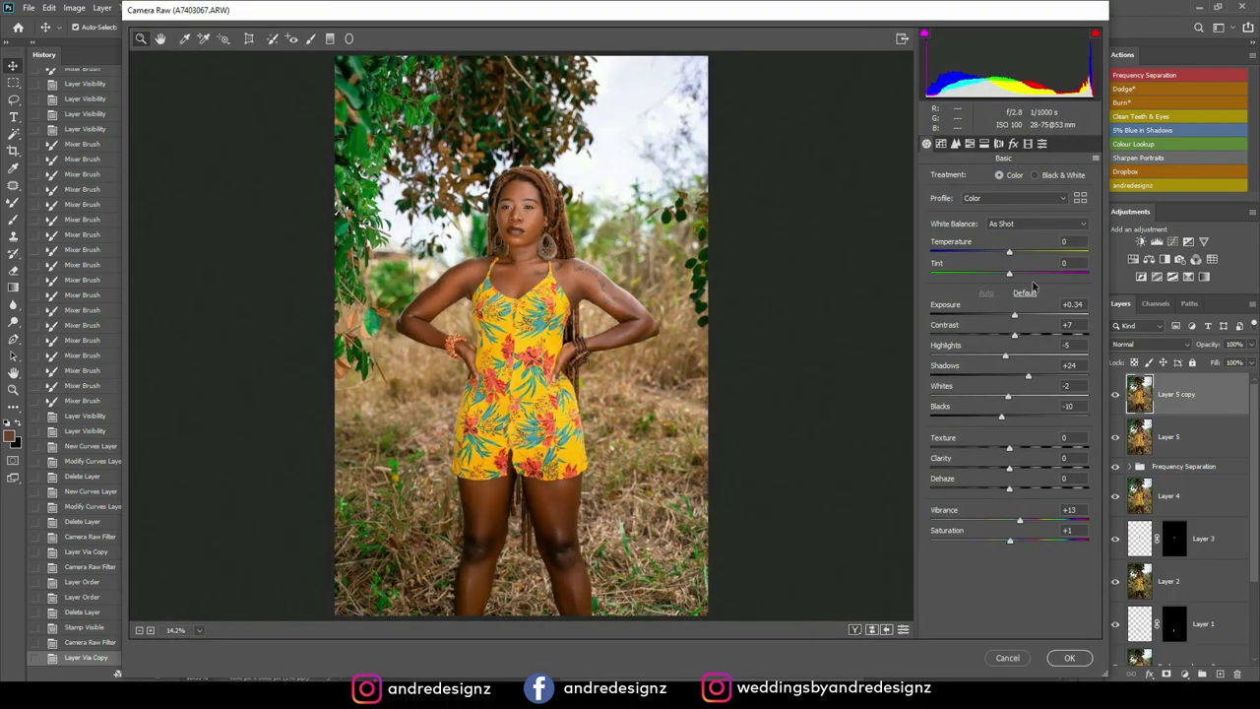
{"action": "left_click", "coordinate": [1069, 657]}
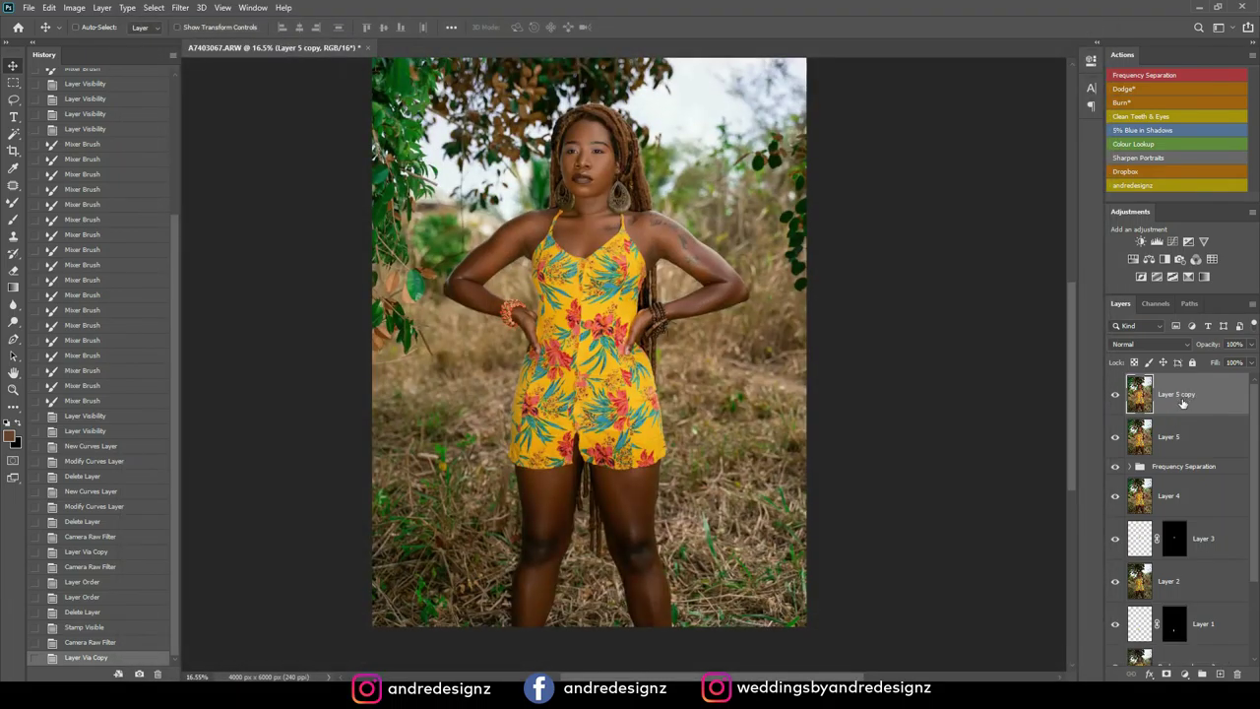
{"action": "key", "text": "Delete"}
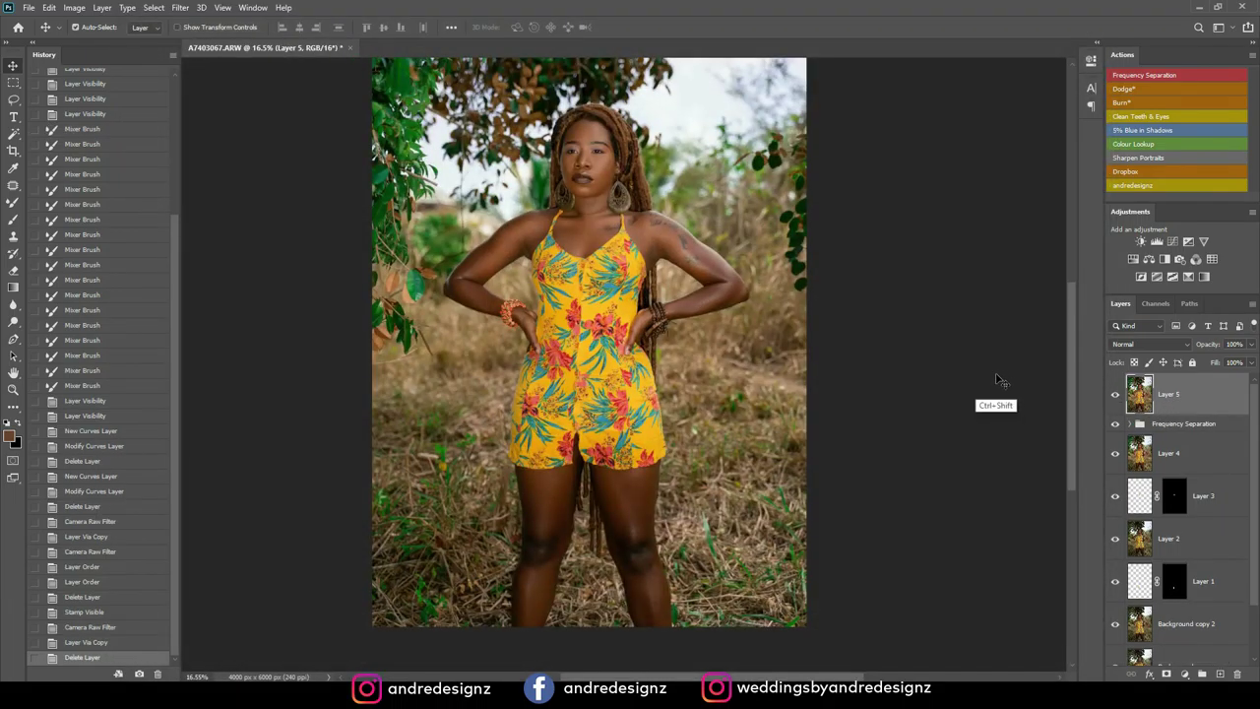
Try the Camera Raw Filter's automatic tone directly on Layer 5 and undo it
{"action": "key", "text": "ctrl+shift+a"}
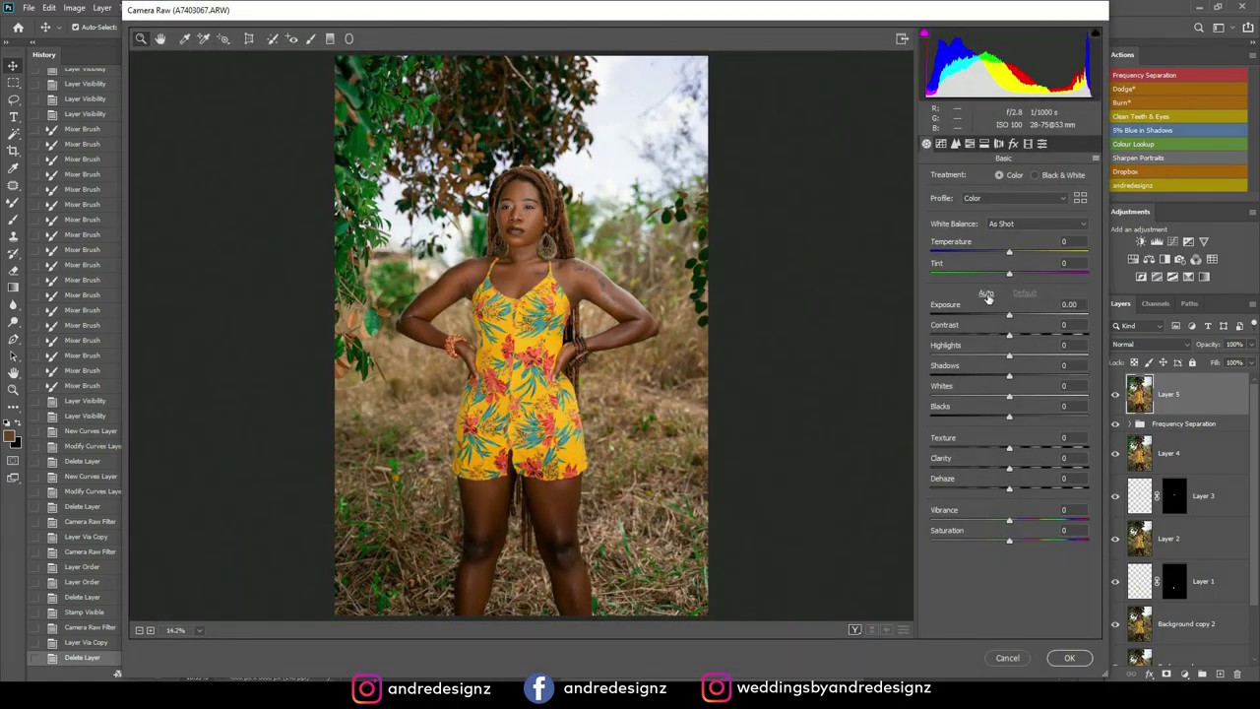
{"action": "left_click", "coordinate": [987, 295]}
{"action": "left_click", "coordinate": [1070, 658]}
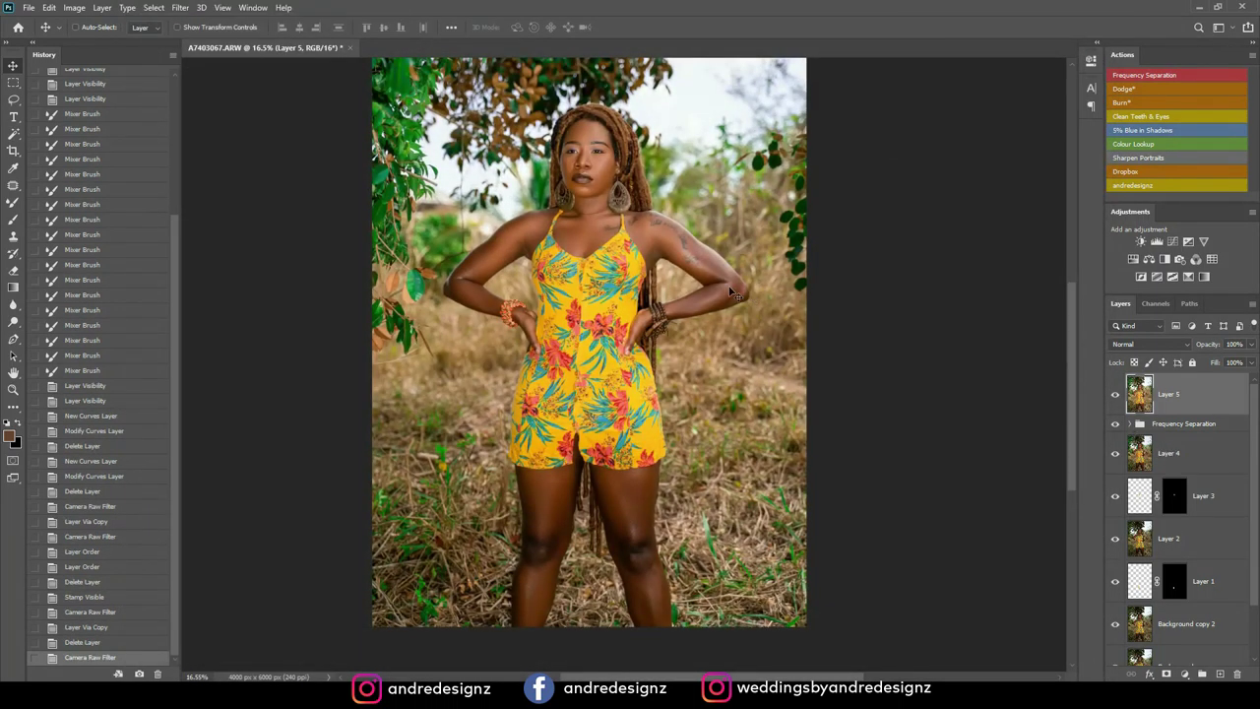
{"action": "key", "text": "ctrl+z"}
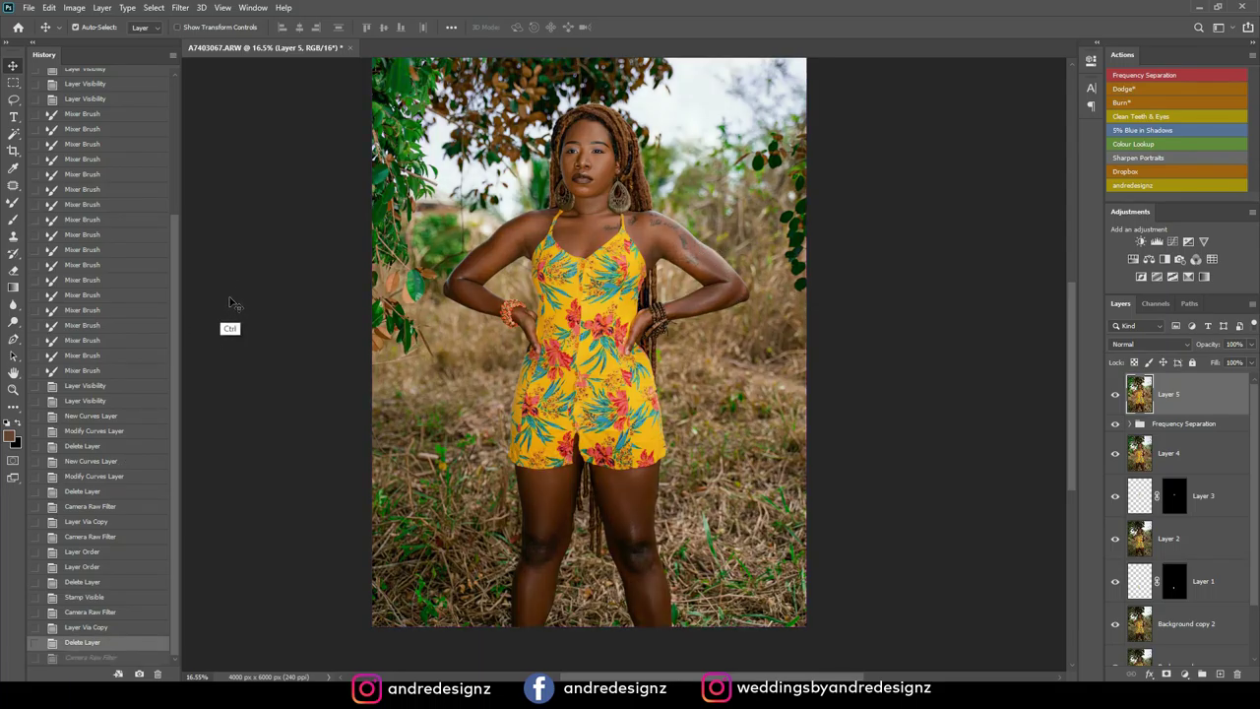
Apply the Camera Raw Filter to Layer 5 with automatic tone, Shadows at +8 and Contrast at -17
{"action": "key", "text": "ctrl+shift+a"}
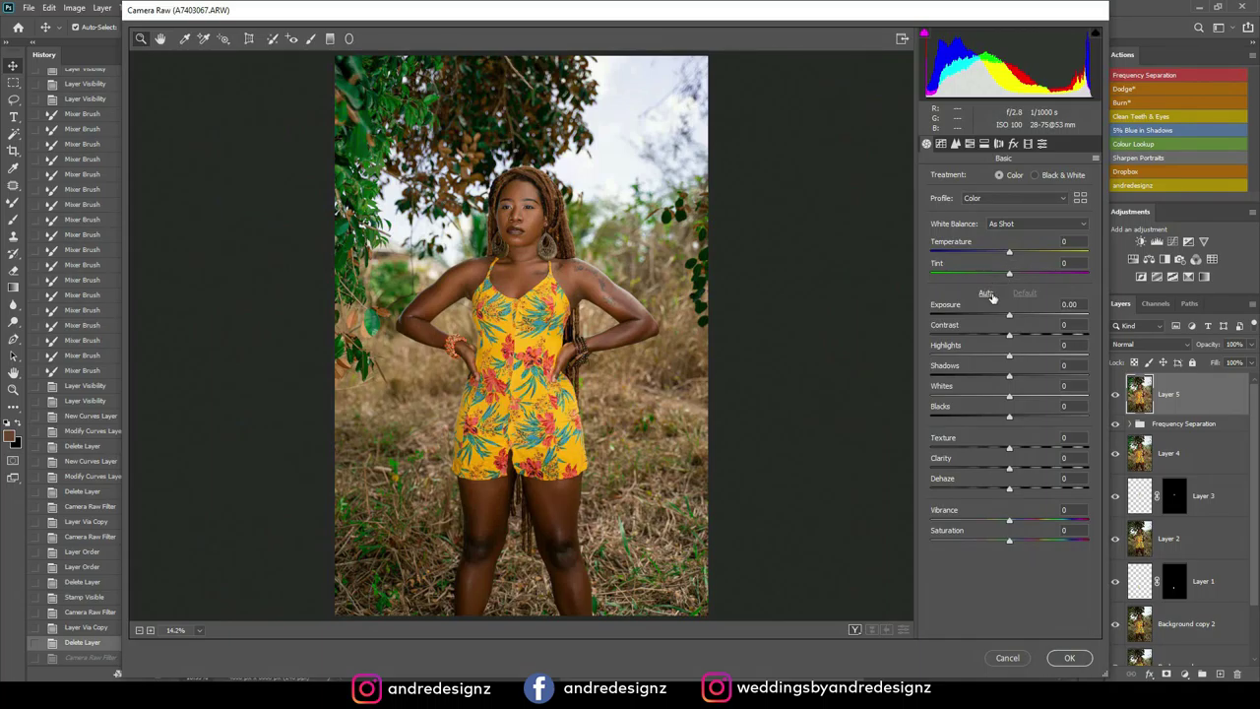
{"action": "left_click", "coordinate": [987, 293]}
{"action": "left_click_drag", "start_coordinate": [1027, 380], "coordinate": [996, 338]}
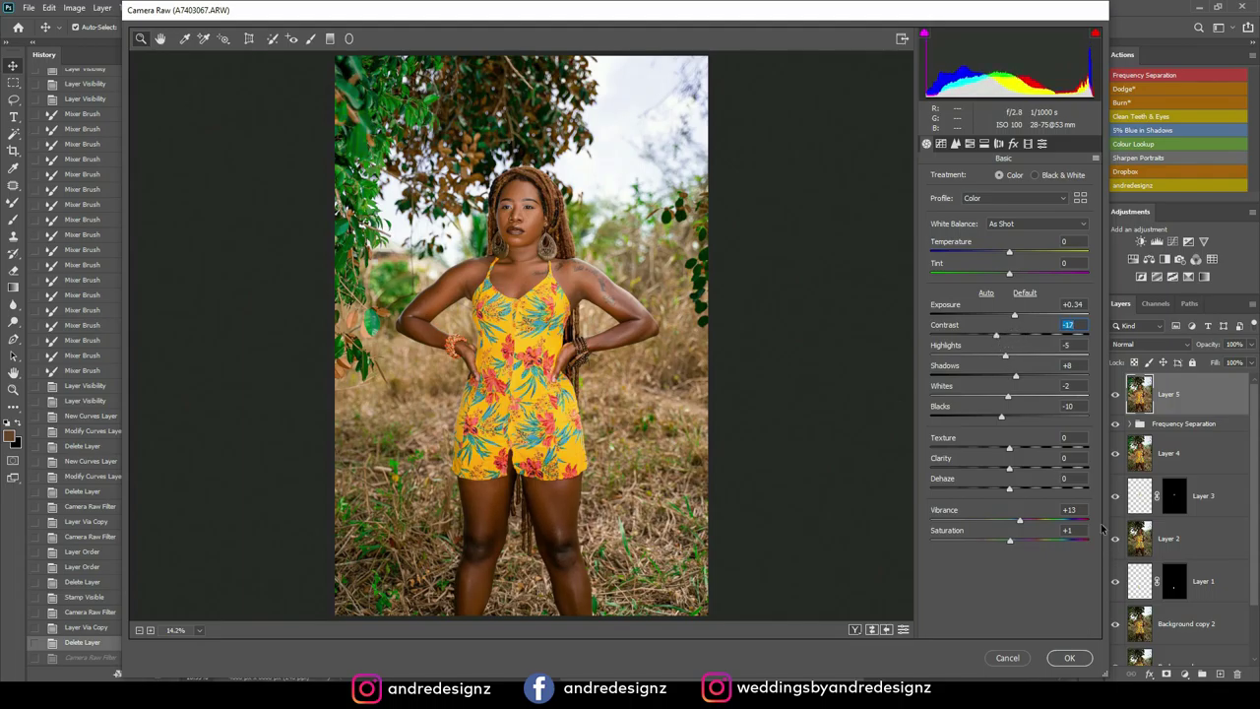
{"action": "left_click", "coordinate": [1073, 657]}
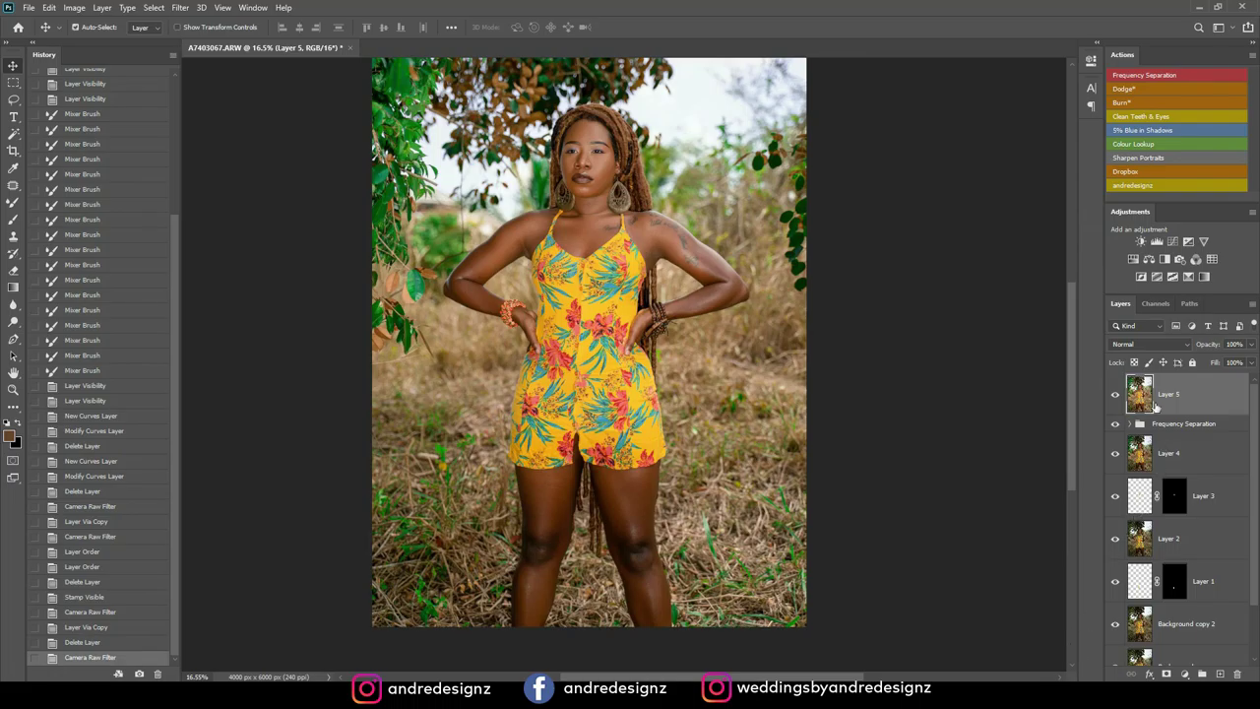
Duplicate Layer 5 and apply the Camera Raw Filter to the copy with Dehaze at +51
{"action": "key", "text": "ctrl+j"}
{"action": "key", "text": "ctrl+shift+a"}
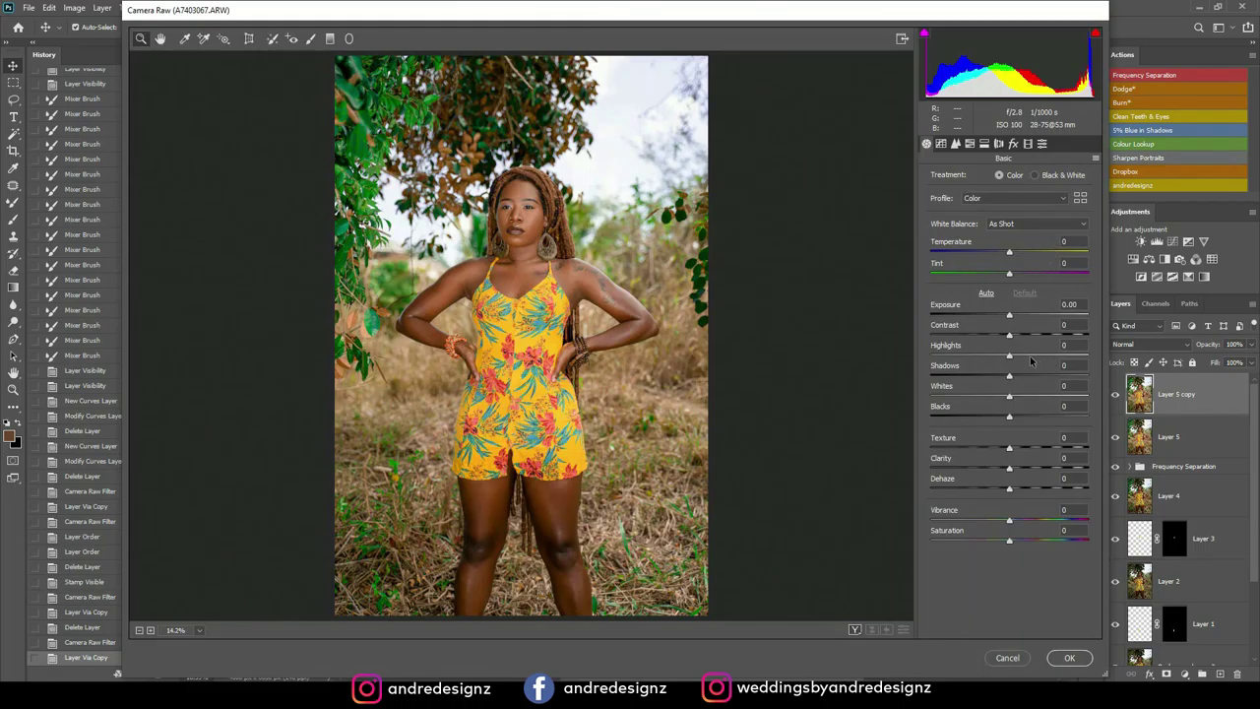
{"action": "left_click_drag", "start_coordinate": [1009, 488], "coordinate": [1049, 489]}
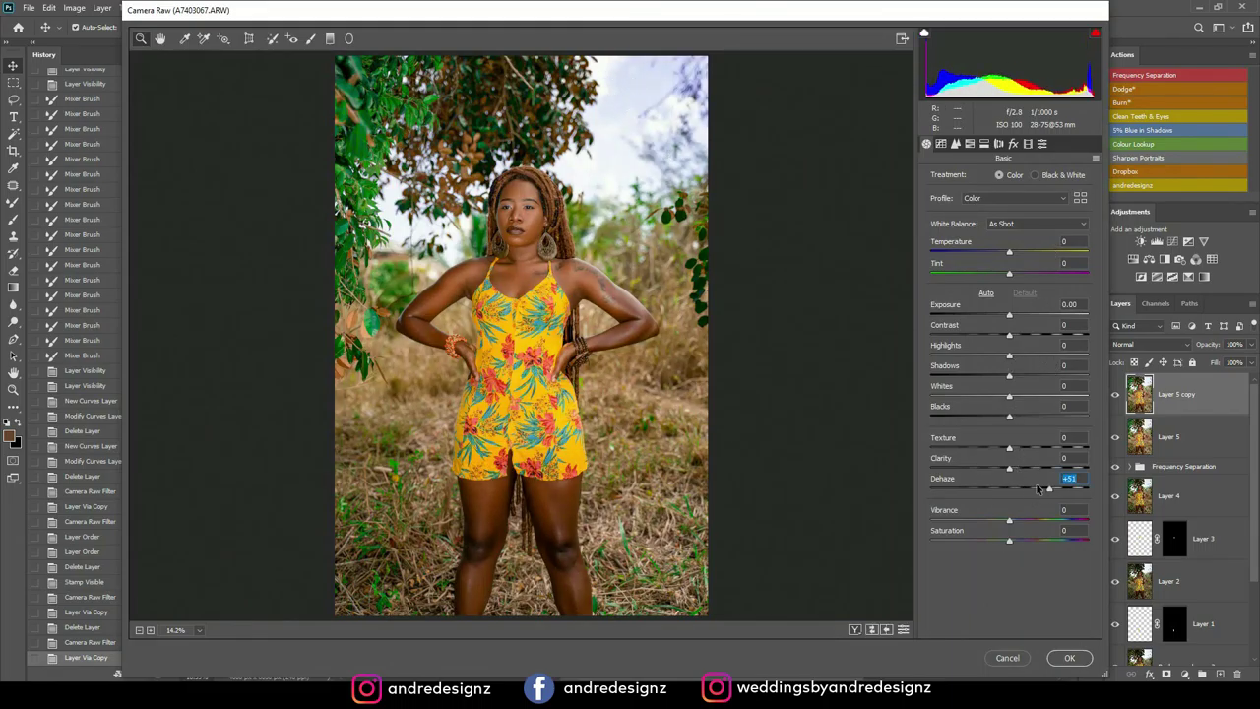
{"action": "left_click", "coordinate": [1070, 657]}
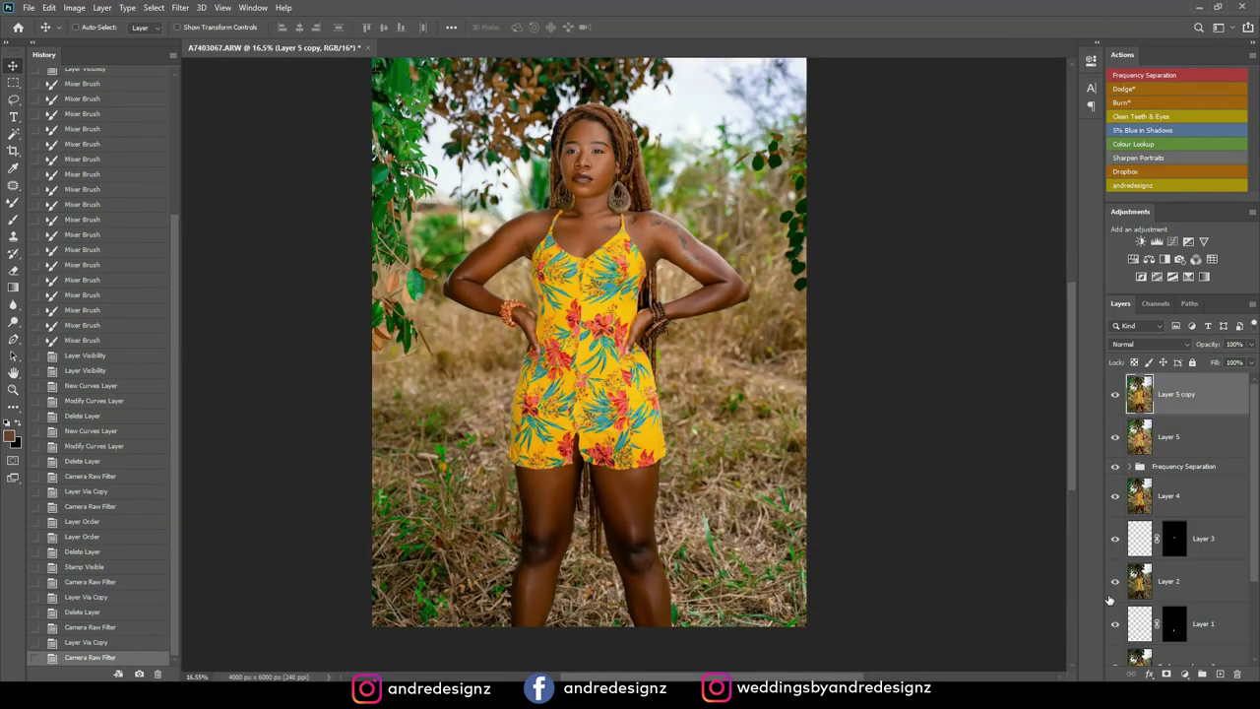
Add a black layer mask to Layer 5 copy and set the Brush tool's flow to 100%
{"action": "left_click", "coordinate": [1165, 676], "text": "alt"}
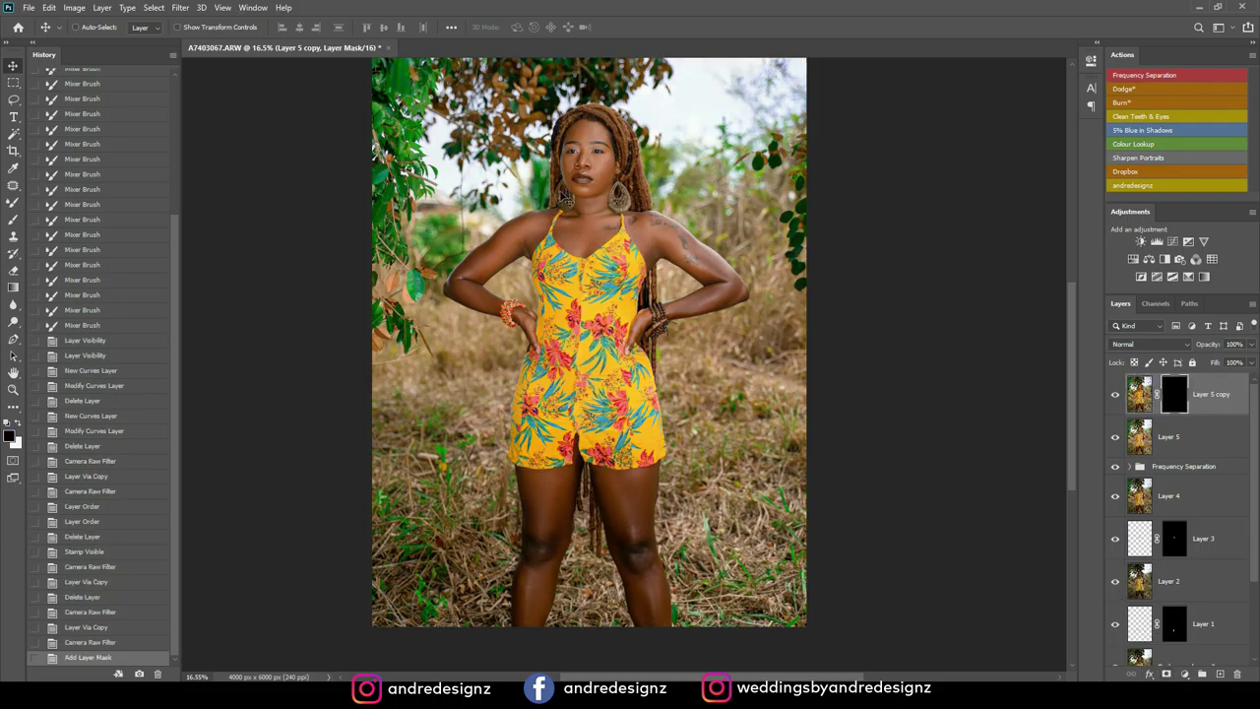
{"action": "key", "text": "b"}
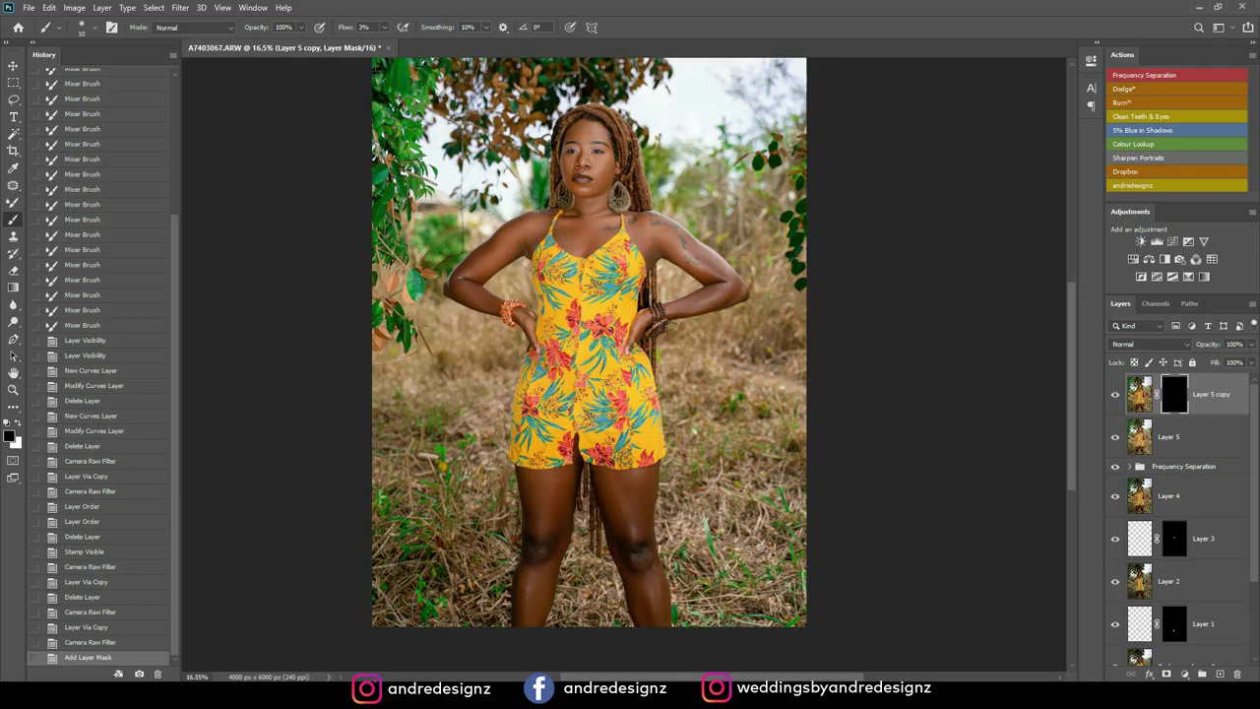
{"action": "left_click", "coordinate": [384, 26]}
{"action": "left_click_drag", "start_coordinate": [387, 44], "coordinate": [453, 45]}
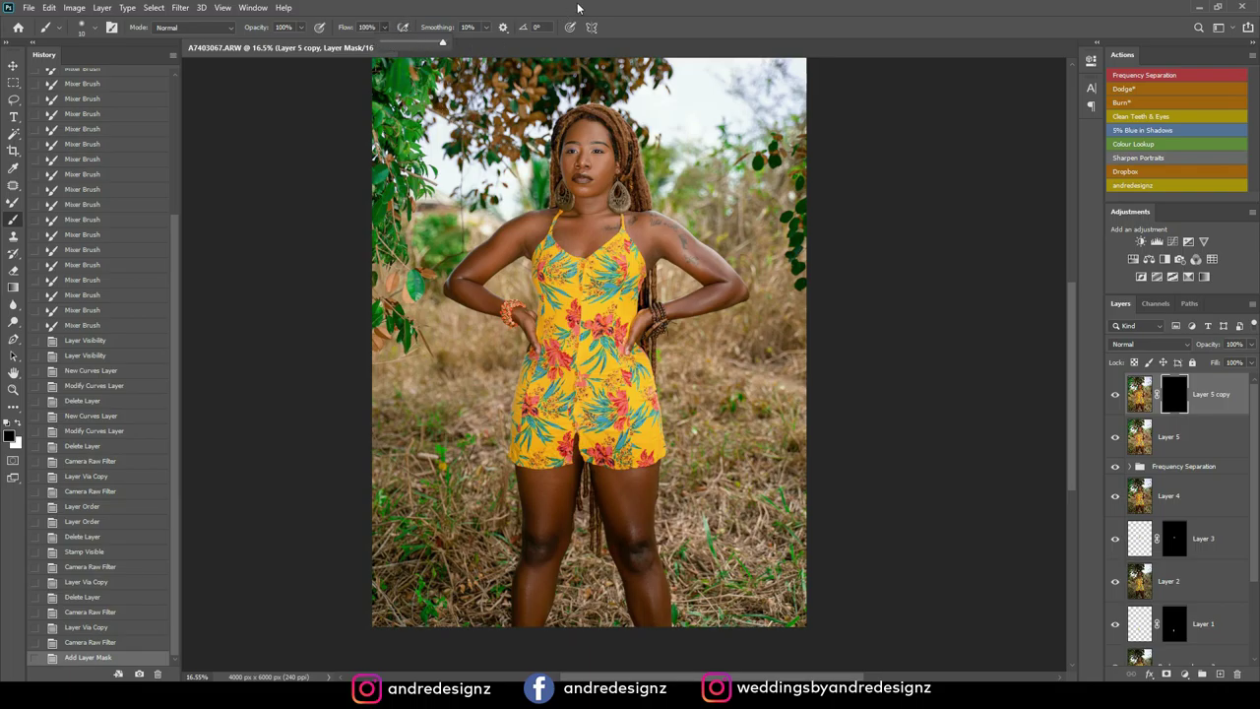
Enlarge the brush and paint on the mask to reveal the dehazed sky beside the woman's head
{"action": "key", "text": "bracketright"}
{"action": "key", "text": "bracketright"}
{"action": "key", "text": "bracketright"}
{"action": "key", "text": "bracketright"}
{"action": "key", "text": "bracketright"}
{"action": "key", "text": "bracketright"}
{"action": "key", "text": "bracketright"}
{"action": "key", "text": "bracketright"}
{"action": "key", "text": "bracketright"}
{"action": "key", "text": "bracketright"}
{"action": "key", "text": "bracketright"}
{"action": "key", "text": "bracketright"}
{"action": "key", "text": "bracketright"}
{"action": "key", "text": "bracketright"}
{"action": "key", "text": "bracketright"}
{"action": "key", "text": "bracketright"}
{"action": "key", "text": "bracketright"}
{"action": "key", "text": "bracketright"}
{"action": "key", "text": "bracketright"}
{"action": "key", "text": "bracketright"}
{"action": "key", "text": "bracketleft"}
{"action": "key", "text": "bracketleft"}
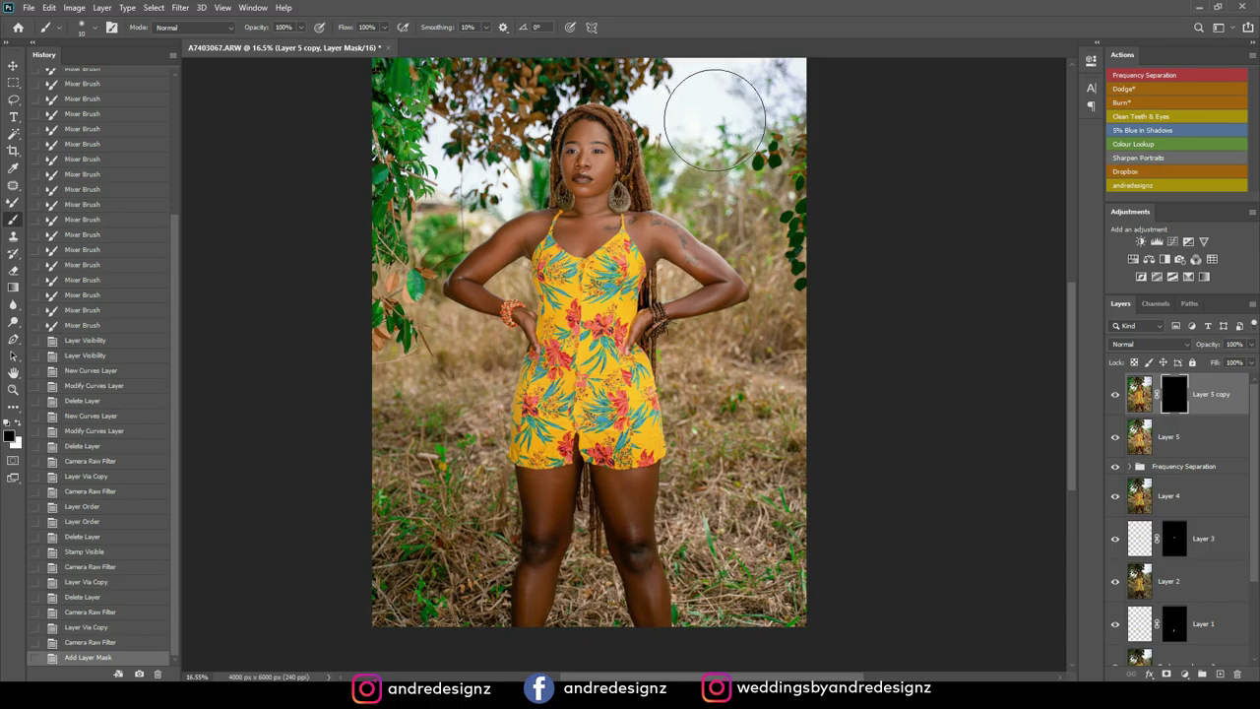
{"action": "mouse_move", "coordinate": [758, 105]}
{"action": "left_mouse_down"}
{"action": "mouse_move", "coordinate": [813, 170]}
{"action": "mouse_move", "coordinate": [788, 182]}
{"action": "mouse_move", "coordinate": [752, 138]}
{"action": "mouse_move", "coordinate": [672, 178]}
{"action": "left_mouse_up"}
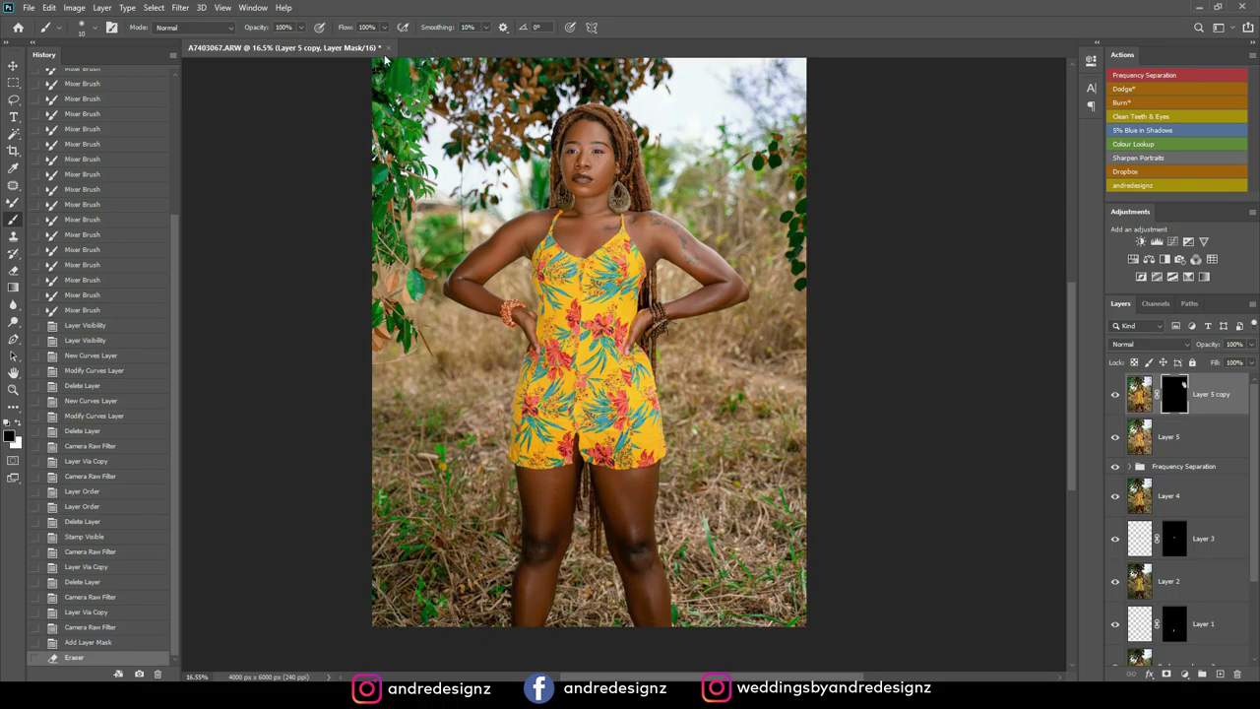
Increase the Mixer Brush size and paint over the sky area beside the woman's head on the Layer 5 copy mask
{"action": "left_click", "coordinate": [94, 27]}
{"action": "left_click", "coordinate": [91, 132]}
{"action": "left_click", "coordinate": [85, 129]}
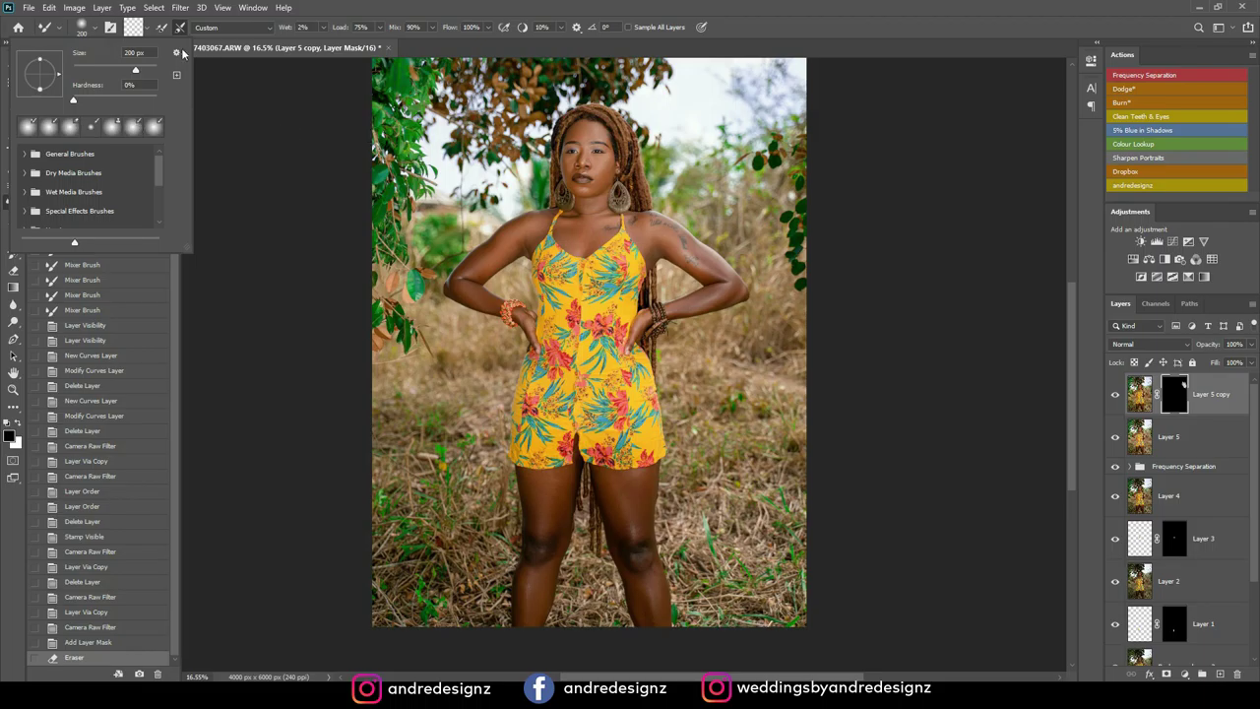
{"action": "left_click_drag", "start_coordinate": [136, 73], "coordinate": [150, 72]}
{"action": "left_click", "coordinate": [719, 142]}
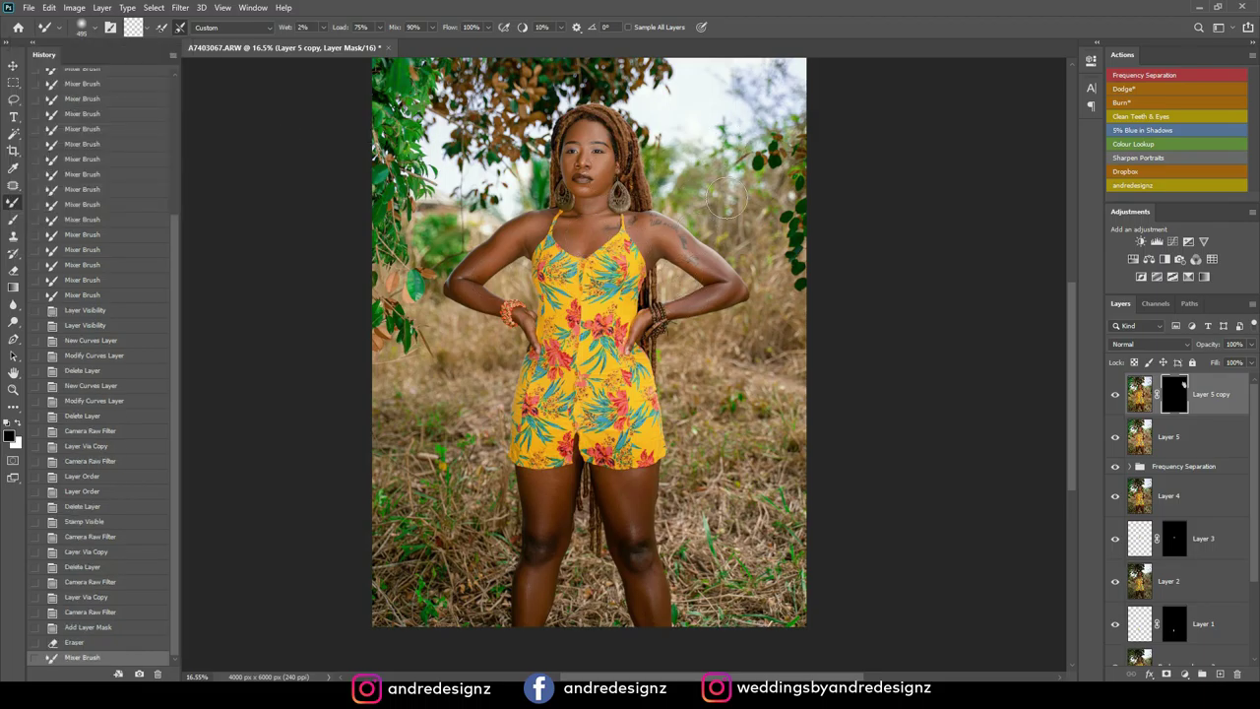
Try to paint more of the sky and background foliage beside the woman on the Layer 5 copy mask with the Mixer Brush
{"action": "left_click", "coordinate": [803, 116]}
{"action": "left_click_drag", "start_coordinate": [788, 47], "coordinate": [736, 155]}
{"action": "left_click_drag", "start_coordinate": [429, 158], "coordinate": [596, 50]}
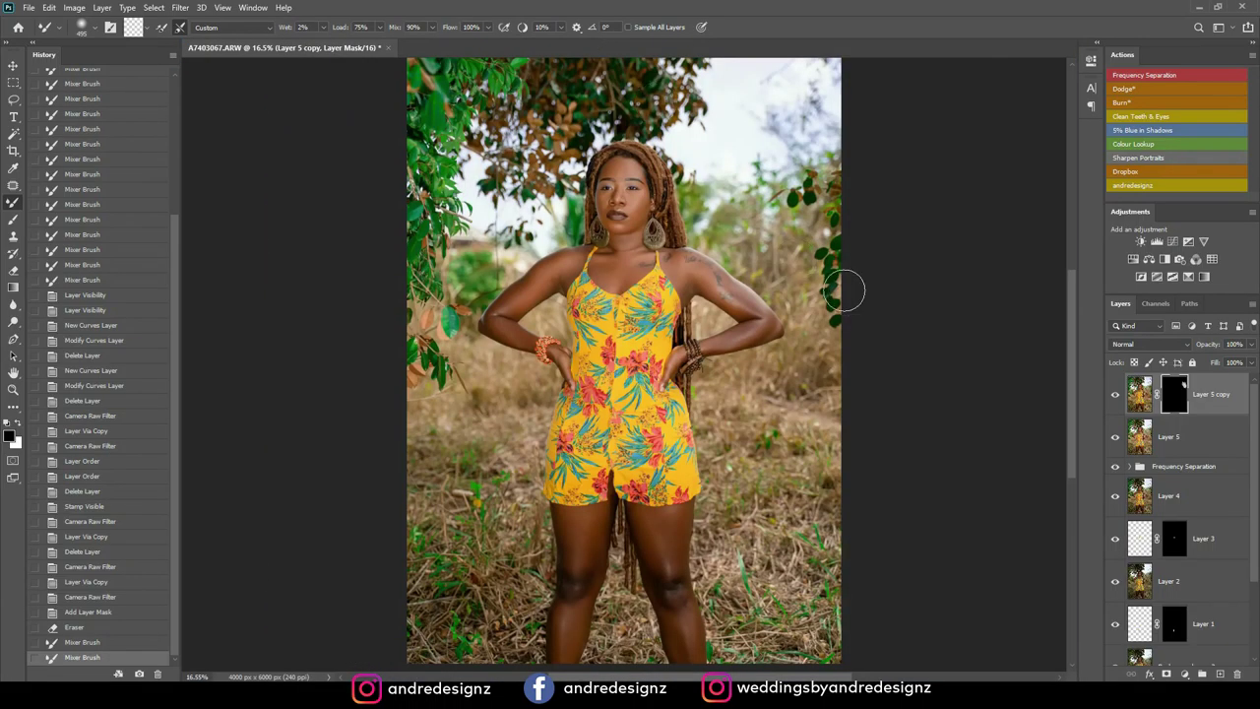
{"action": "mouse_move", "coordinate": [742, 197]}
{"action": "left_mouse_down"}
{"action": "mouse_move", "coordinate": [804, 239]}
{"action": "mouse_move", "coordinate": [811, 267]}
{"action": "left_mouse_up"}
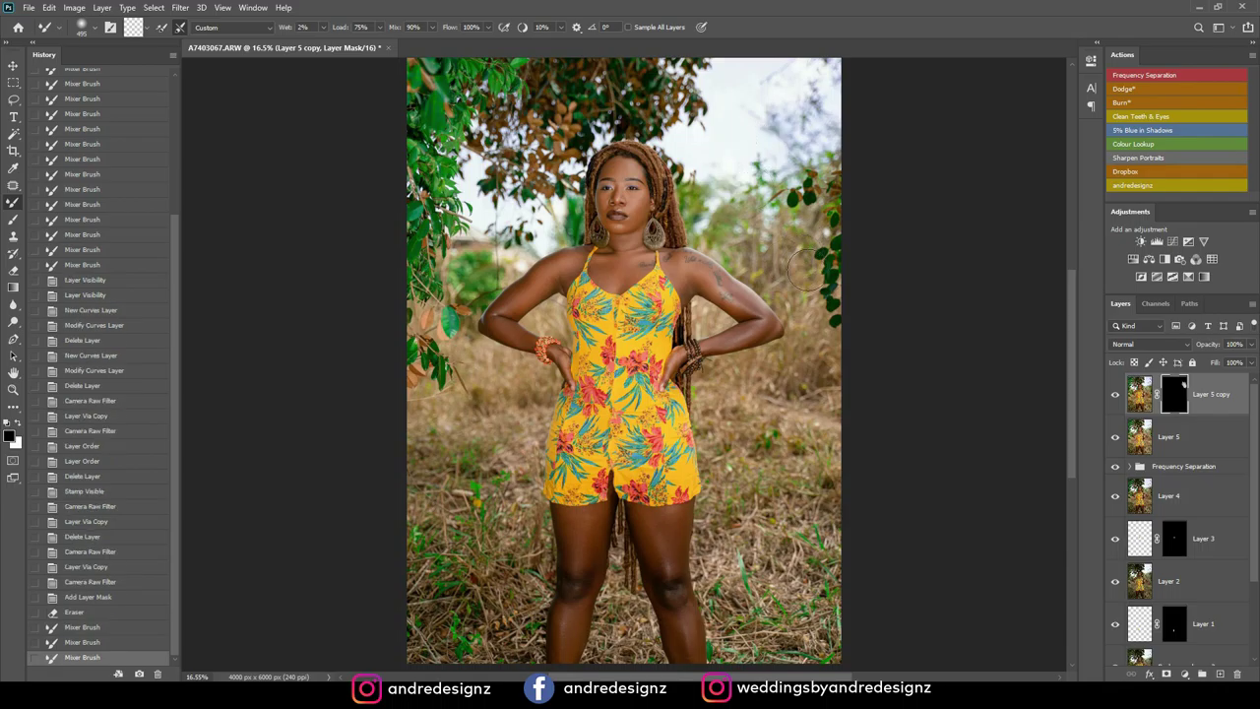
{"action": "mouse_move", "coordinate": [739, 133]}
{"action": "left_mouse_down"}
{"action": "mouse_move", "coordinate": [727, 195]}
{"action": "mouse_move", "coordinate": [778, 127]}
{"action": "mouse_move", "coordinate": [867, 153]}
{"action": "left_mouse_up"}
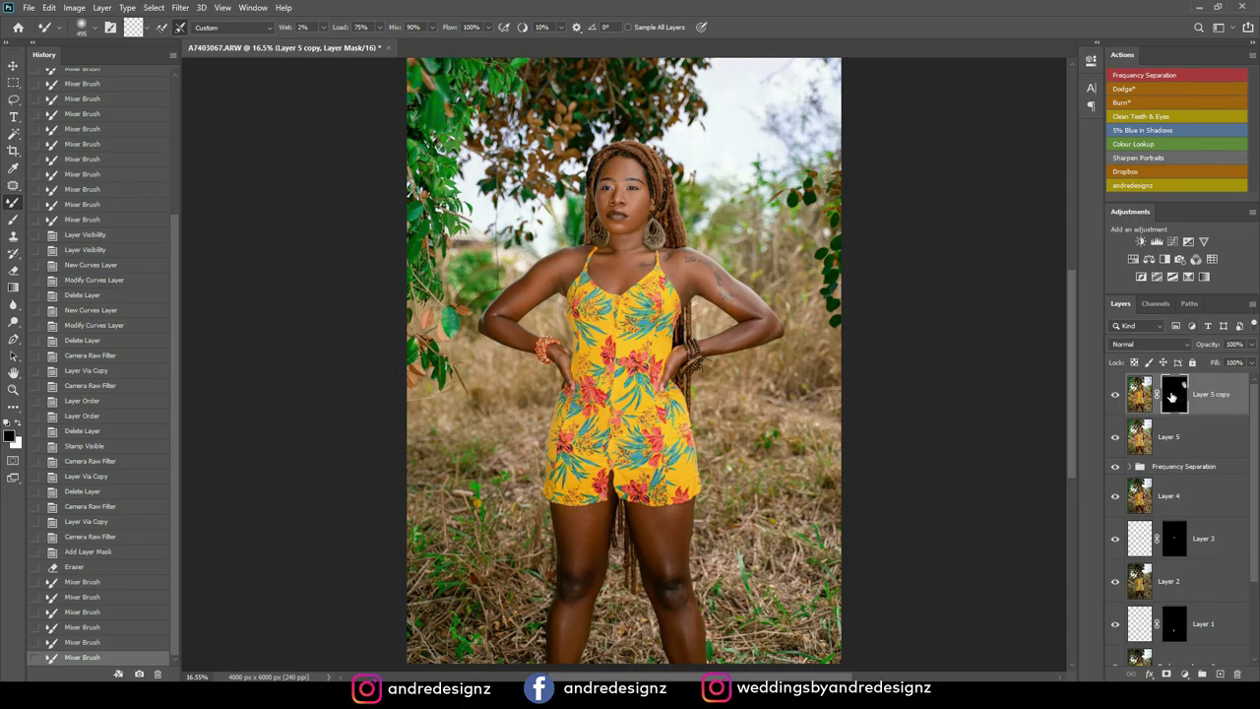
Undo all the strokes on the Layer 5 copy mask, returning to the Add Layer Mask history state
{"action": "key", "text": "ctrl+z"}
{"action": "key", "text": "ctrl+z"}
{"action": "key", "text": "ctrl+z"}
{"action": "key", "text": "ctrl+z"}
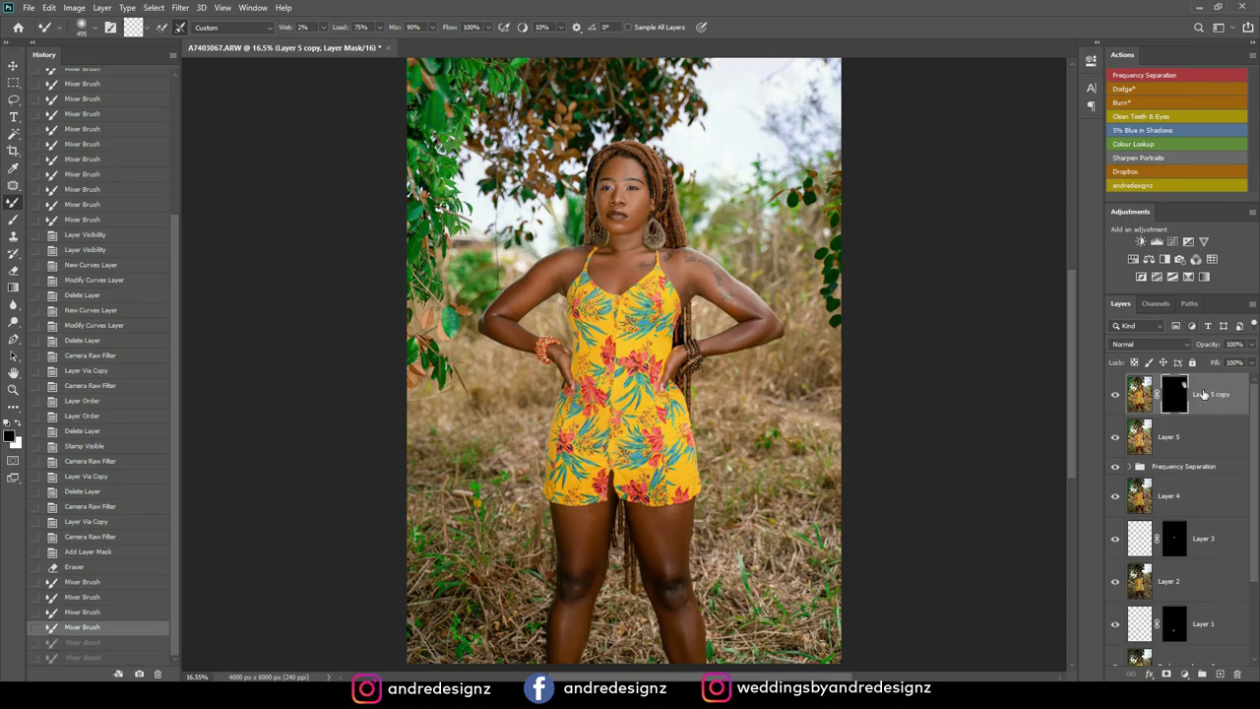
{"action": "key", "text": "ctrl+z"}
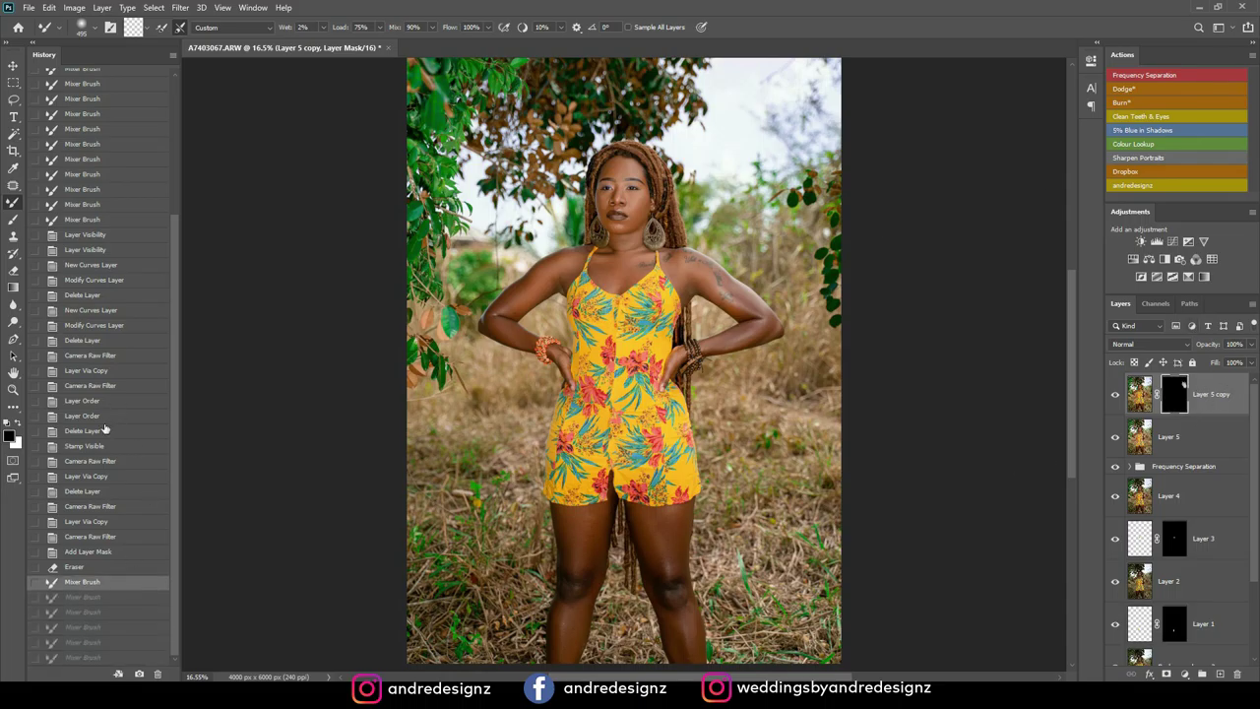
{"action": "left_click", "coordinate": [89, 552]}
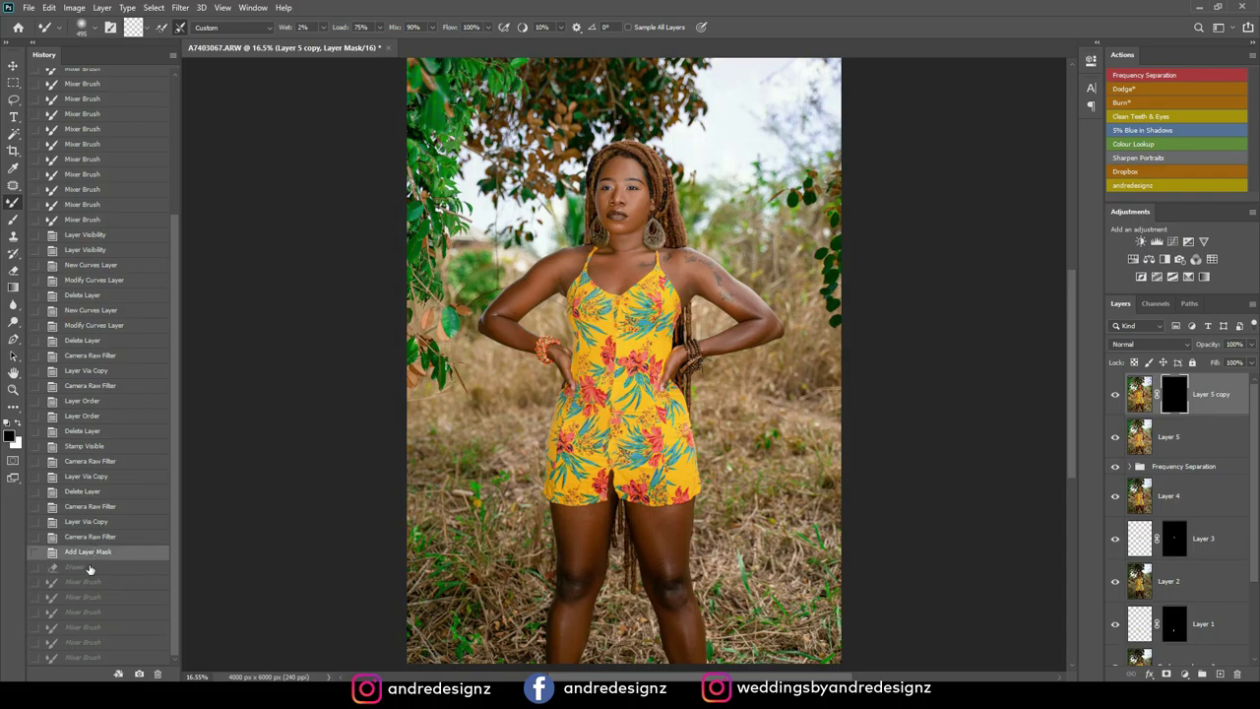
{"action": "left_click", "coordinate": [90, 568]}
{"action": "left_click", "coordinate": [93, 554]}
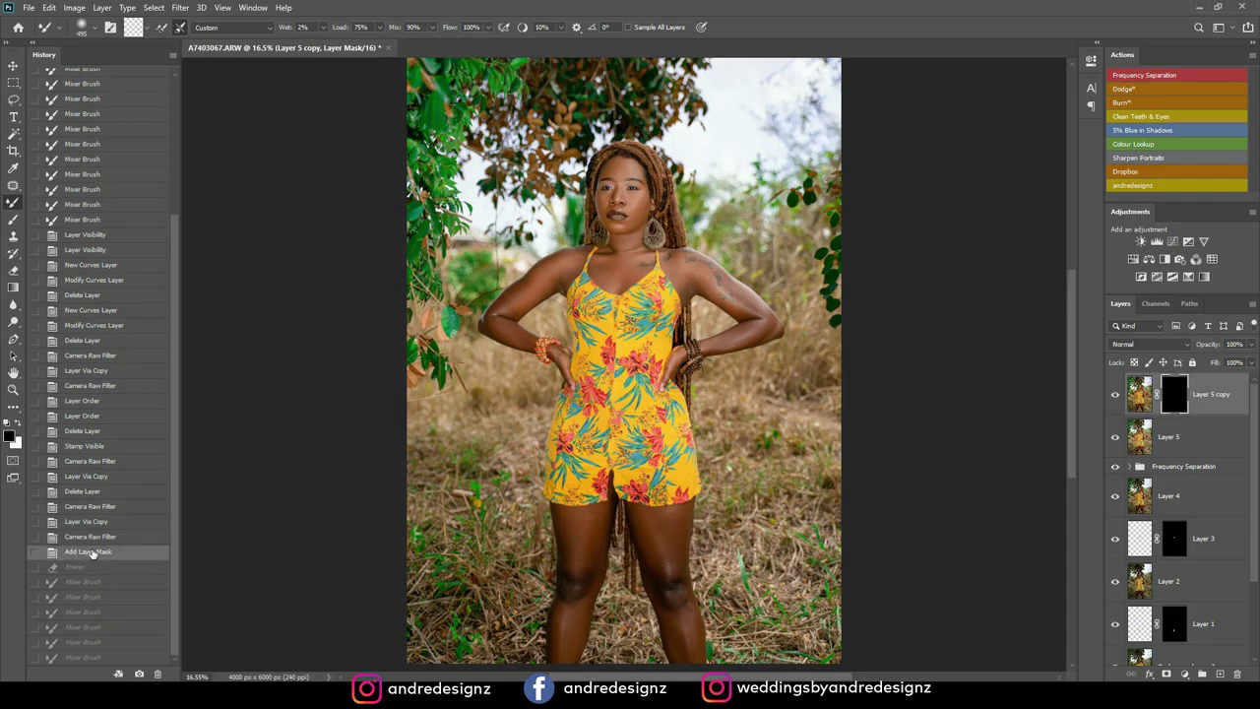
With the regular Brush enlarged to 1100 and white as the foreground colour, paint the mask over the sky and background beside the tattooed arm
{"action": "left_click", "coordinate": [13, 219]}
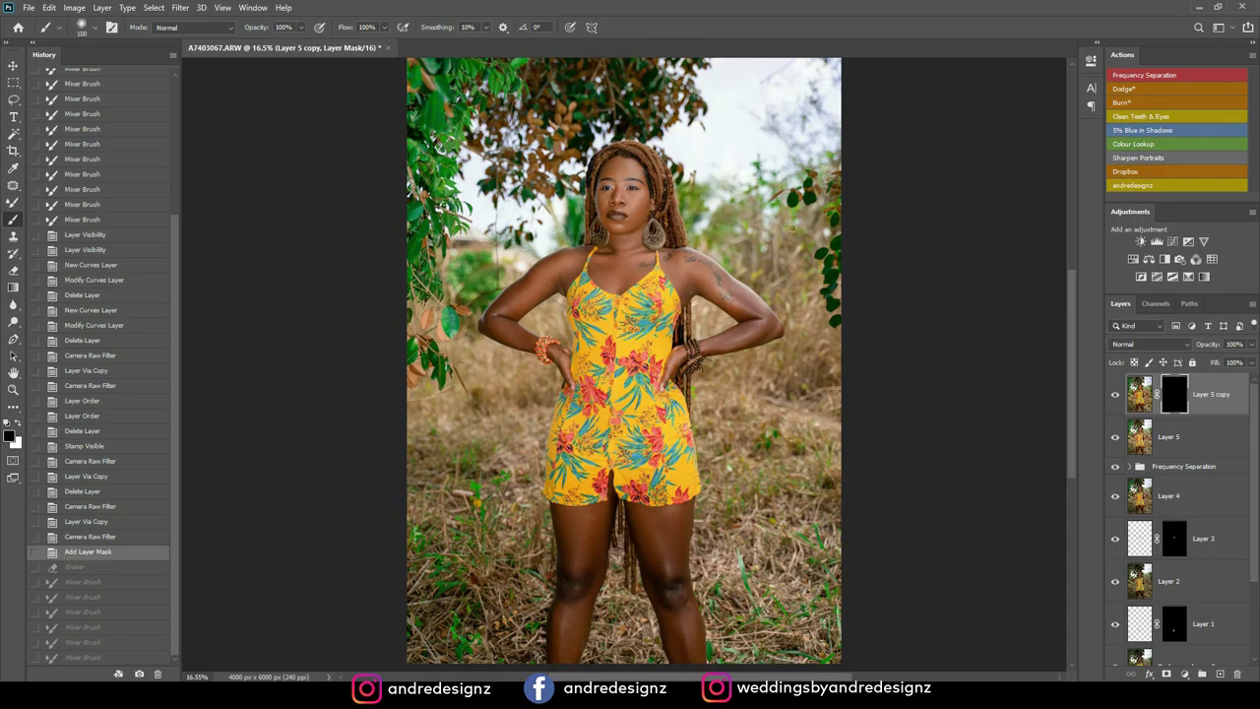
{"action": "key", "text": "bracketright"}
{"action": "key", "text": "bracketright"}
{"action": "key", "text": "bracketright"}
{"action": "key", "text": "bracketright"}
{"action": "key", "text": "bracketright"}
{"action": "key", "text": "bracketright"}
{"action": "key", "text": "bracketright"}
{"action": "key", "text": "bracketright"}
{"action": "key", "text": "bracketright"}
{"action": "key", "text": "bracketright"}
{"action": "key", "text": "bracketright"}
{"action": "key", "text": "bracketright"}
{"action": "key", "text": "bracketright"}
{"action": "left_click", "coordinate": [794, 115]}
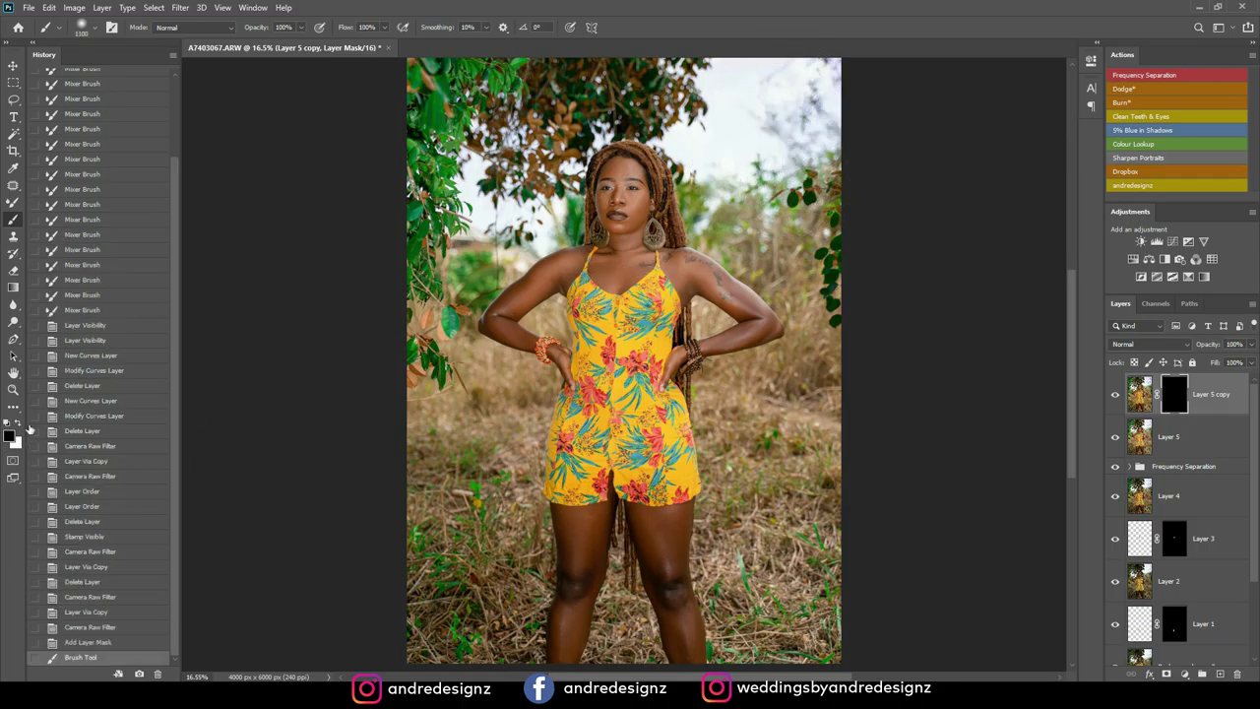
{"action": "left_click", "coordinate": [17, 424]}
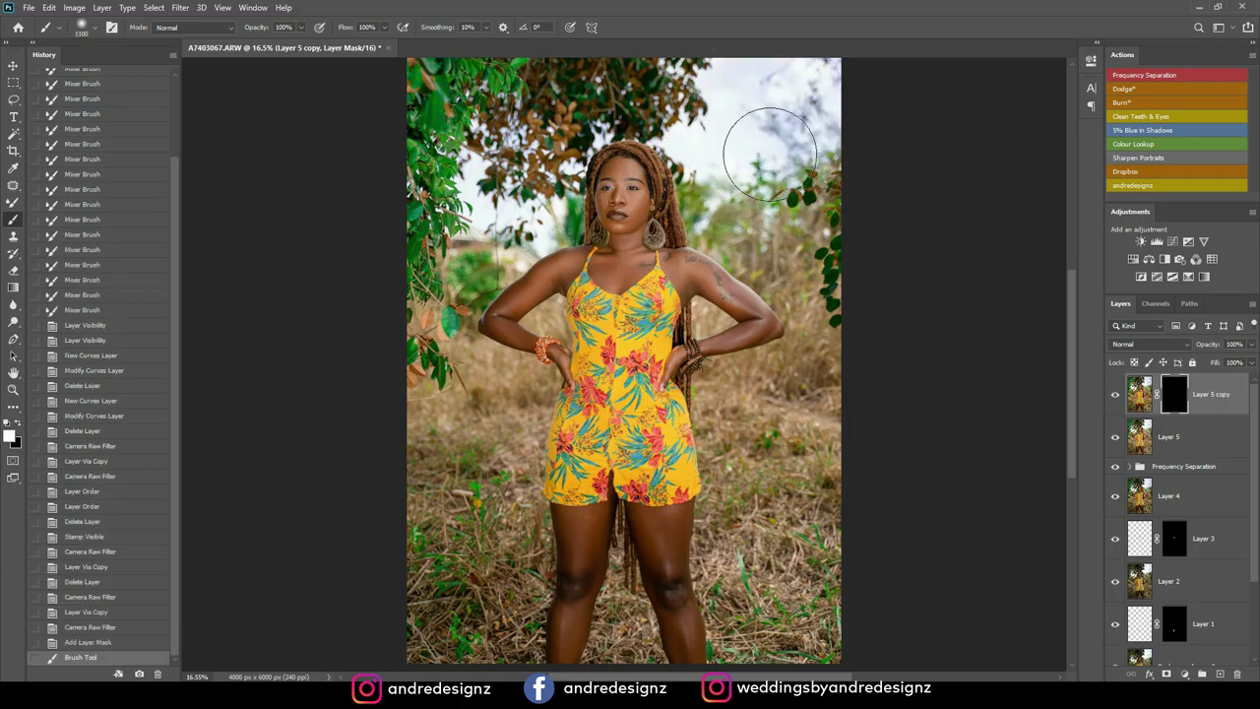
{"action": "left_click", "coordinate": [706, 107]}
{"action": "left_click", "coordinate": [775, 187]}
{"action": "left_click", "coordinate": [801, 91]}
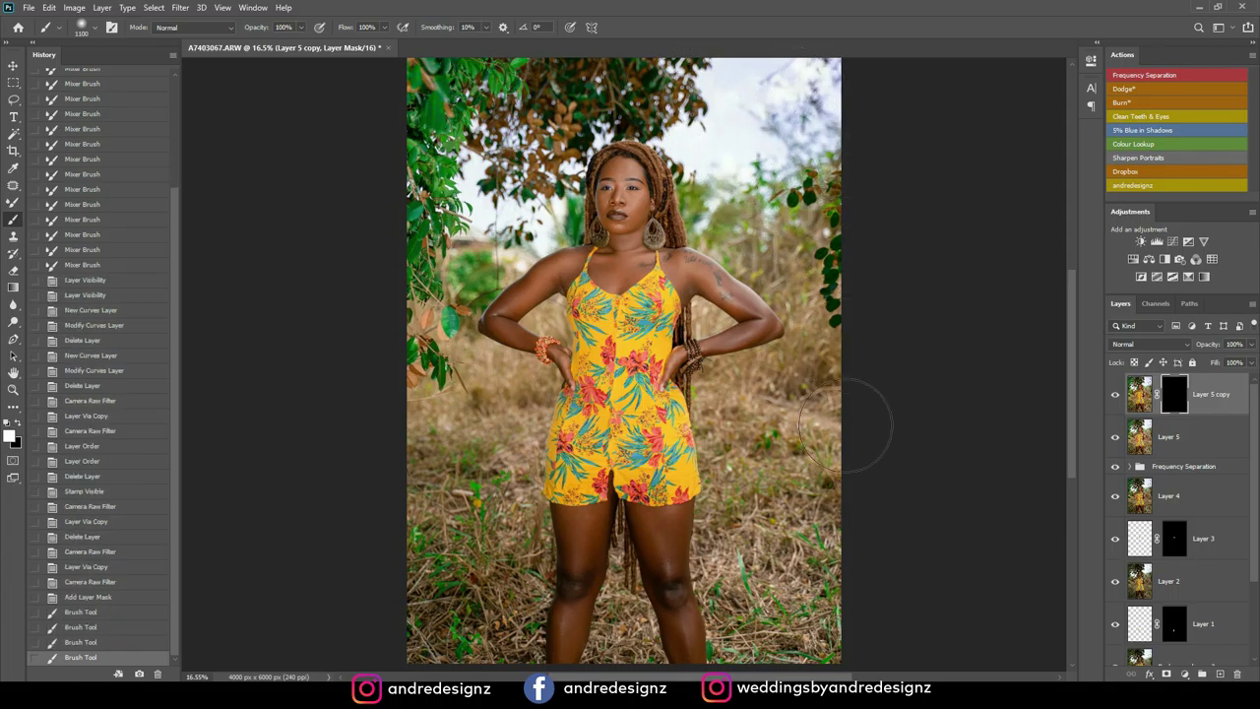
{"action": "mouse_move", "coordinate": [774, 522]}
{"action": "left_mouse_down"}
{"action": "mouse_move", "coordinate": [836, 517]}
{"action": "mouse_move", "coordinate": [868, 417]}
{"action": "left_mouse_up"}
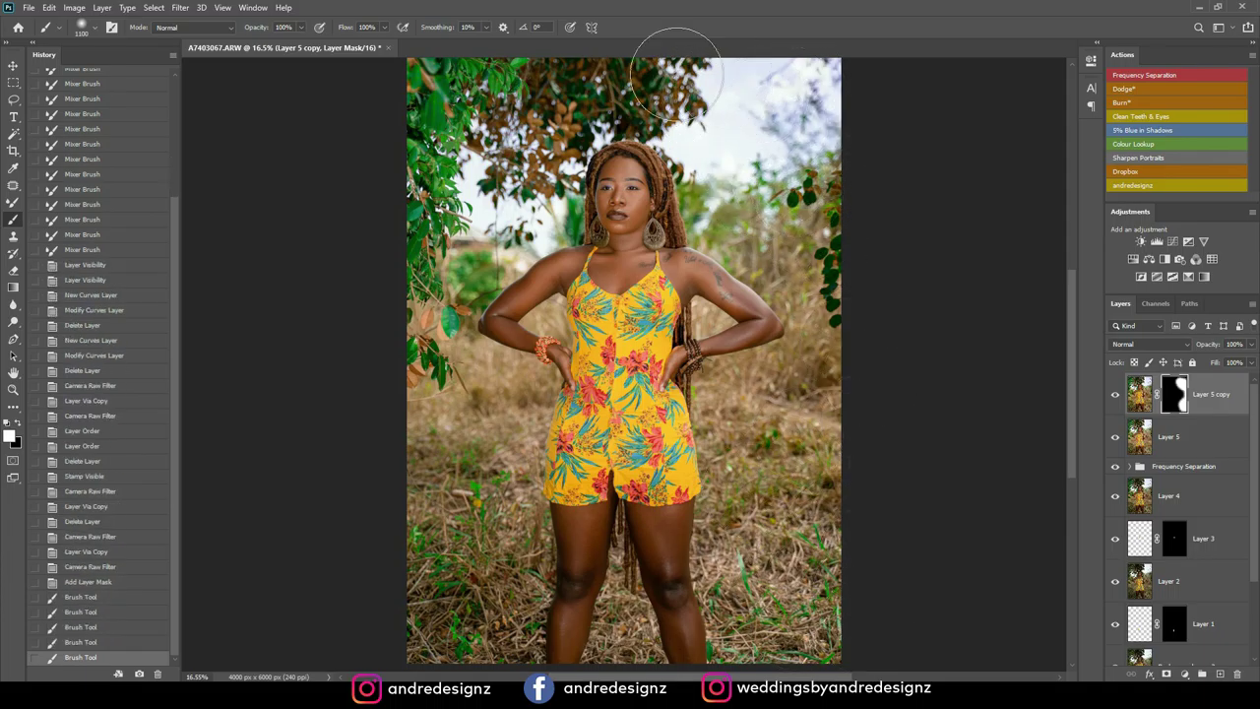
Paint white on the Layer 5 copy mask over the overhead foliage and the remaining background and grass around the woman
{"action": "key", "text": "ctrl+plus"}
{"action": "mouse_move", "coordinate": [485, 93]}
{"action": "left_mouse_down"}
{"action": "mouse_move", "coordinate": [416, 203]}
{"action": "mouse_move", "coordinate": [430, 326]}
{"action": "mouse_move", "coordinate": [396, 276]}
{"action": "mouse_move", "coordinate": [379, 443]}
{"action": "left_mouse_up"}
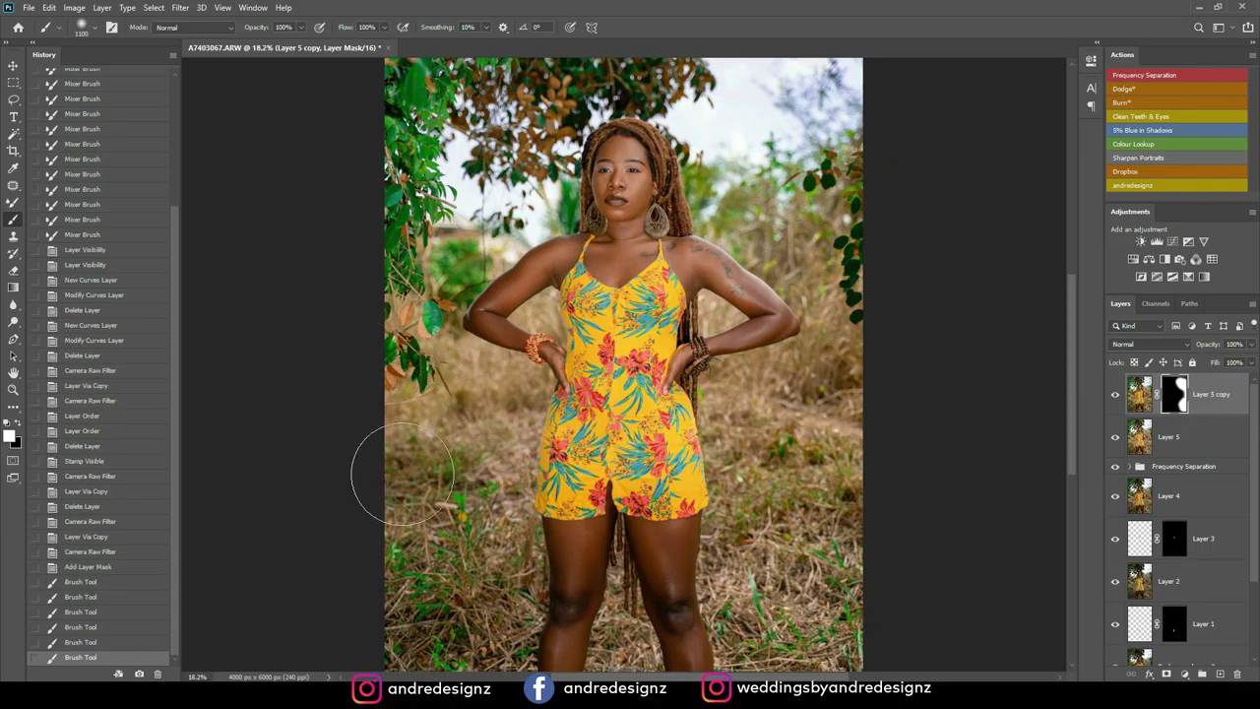
{"action": "mouse_move", "coordinate": [434, 606]}
{"action": "left_mouse_down"}
{"action": "mouse_move", "coordinate": [438, 497]}
{"action": "mouse_move", "coordinate": [466, 631]}
{"action": "mouse_move", "coordinate": [461, 591]}
{"action": "left_mouse_up"}
{"action": "scroll", "coordinate": [434, 449], "scroll_direction": "down", "scroll_amount": 3}
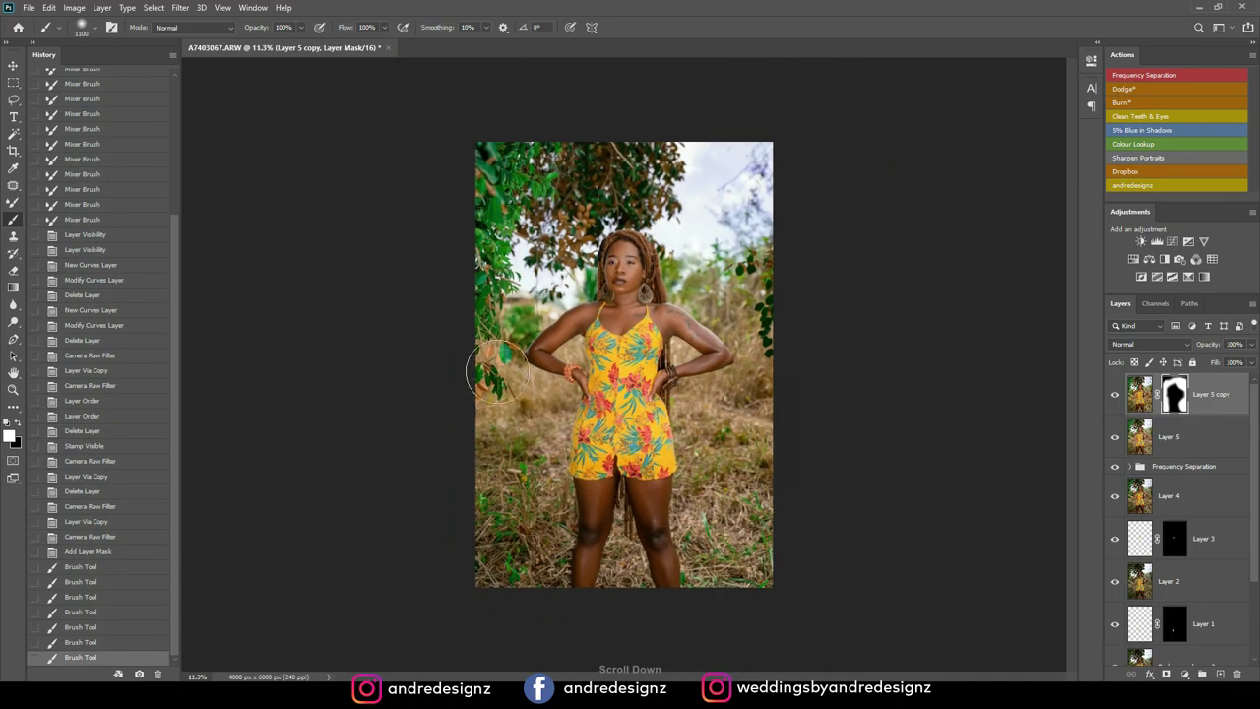
{"action": "mouse_move", "coordinate": [583, 185]}
{"action": "left_mouse_down"}
{"action": "mouse_move", "coordinate": [744, 233]}
{"action": "mouse_move", "coordinate": [703, 223]}
{"action": "mouse_move", "coordinate": [715, 268]}
{"action": "mouse_move", "coordinate": [738, 276]}
{"action": "mouse_move", "coordinate": [775, 353]}
{"action": "mouse_move", "coordinate": [774, 450]}
{"action": "mouse_move", "coordinate": [753, 522]}
{"action": "mouse_move", "coordinate": [736, 509]}
{"action": "mouse_move", "coordinate": [722, 548]}
{"action": "mouse_move", "coordinate": [765, 577]}
{"action": "left_mouse_up"}
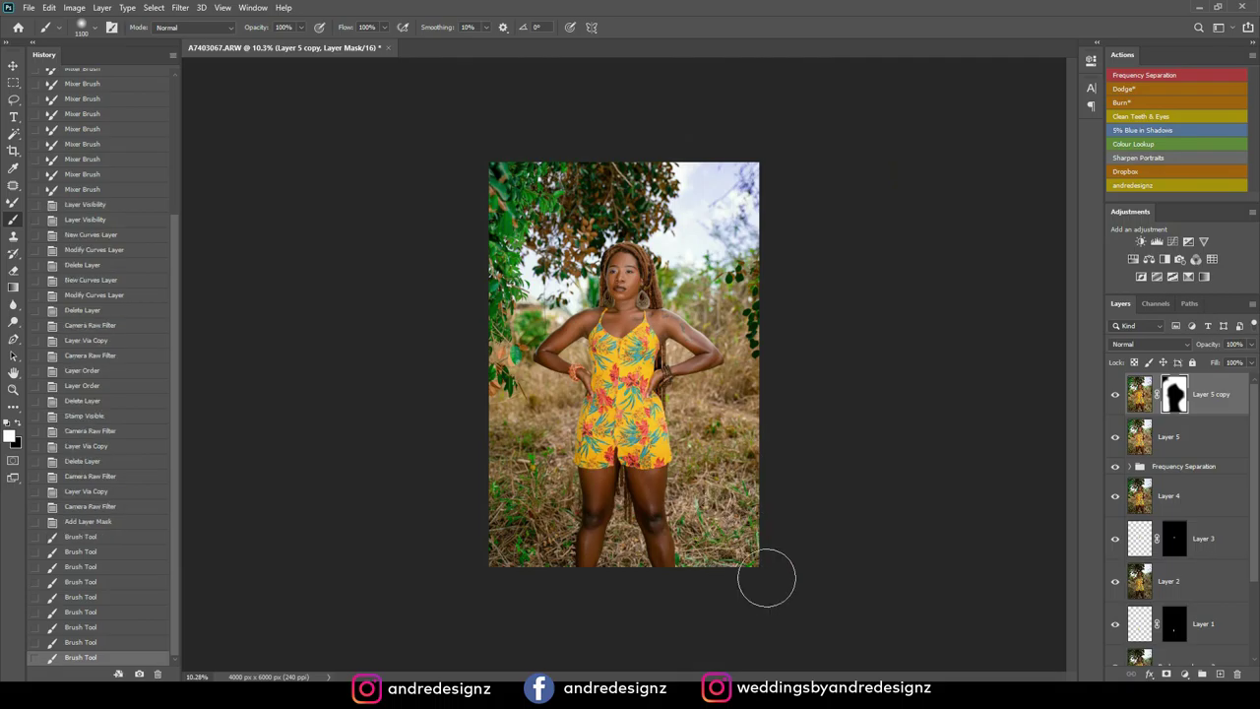
{"action": "scroll", "coordinate": [763, 492], "scroll_direction": "up", "scroll_amount": 2}
{"action": "scroll", "coordinate": [778, 211], "scroll_direction": "down", "scroll_amount": 1}
{"action": "scroll", "coordinate": [778, 212], "scroll_direction": "up", "scroll_amount": 1}
{"action": "scroll", "coordinate": [758, 202], "scroll_direction": "down", "scroll_amount": 1}
{"action": "left_click_drag", "start_coordinate": [458, 140], "coordinate": [449, 244]}
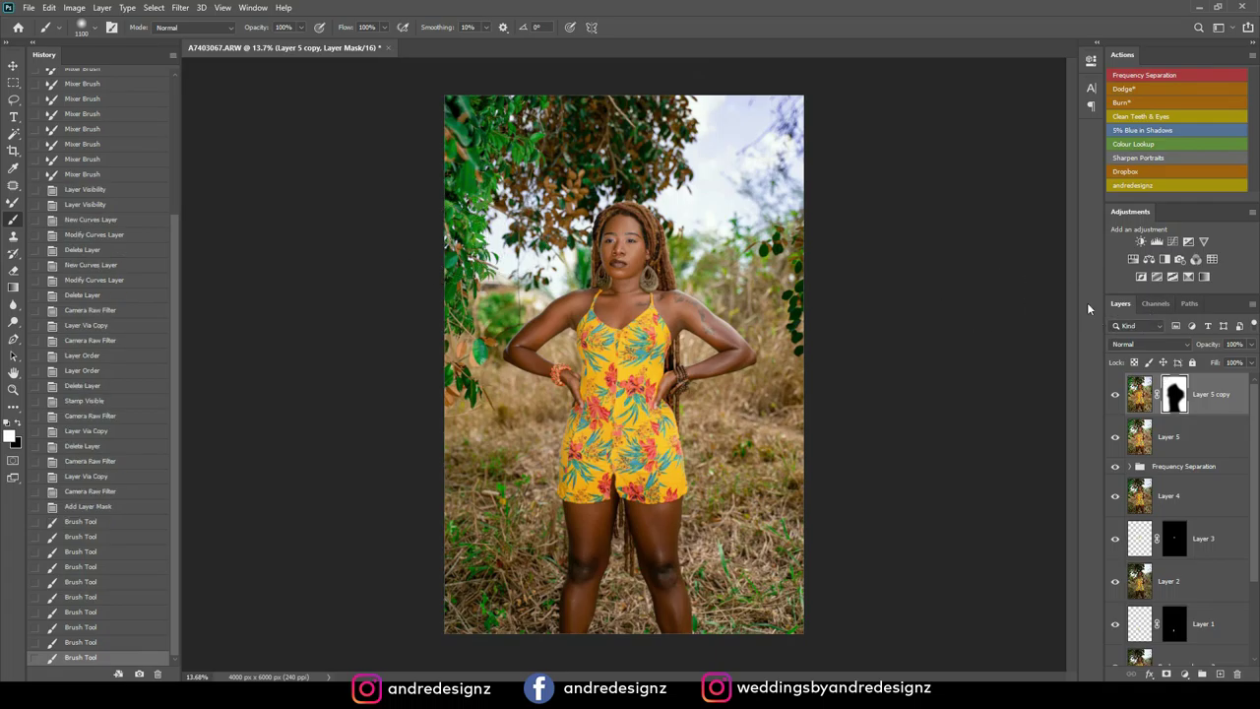
Compare the original Background layer alone with the full edit and examine the woman's upper body up close
{"action": "scroll", "coordinate": [1177, 492], "scroll_direction": "down", "scroll_amount": 3}
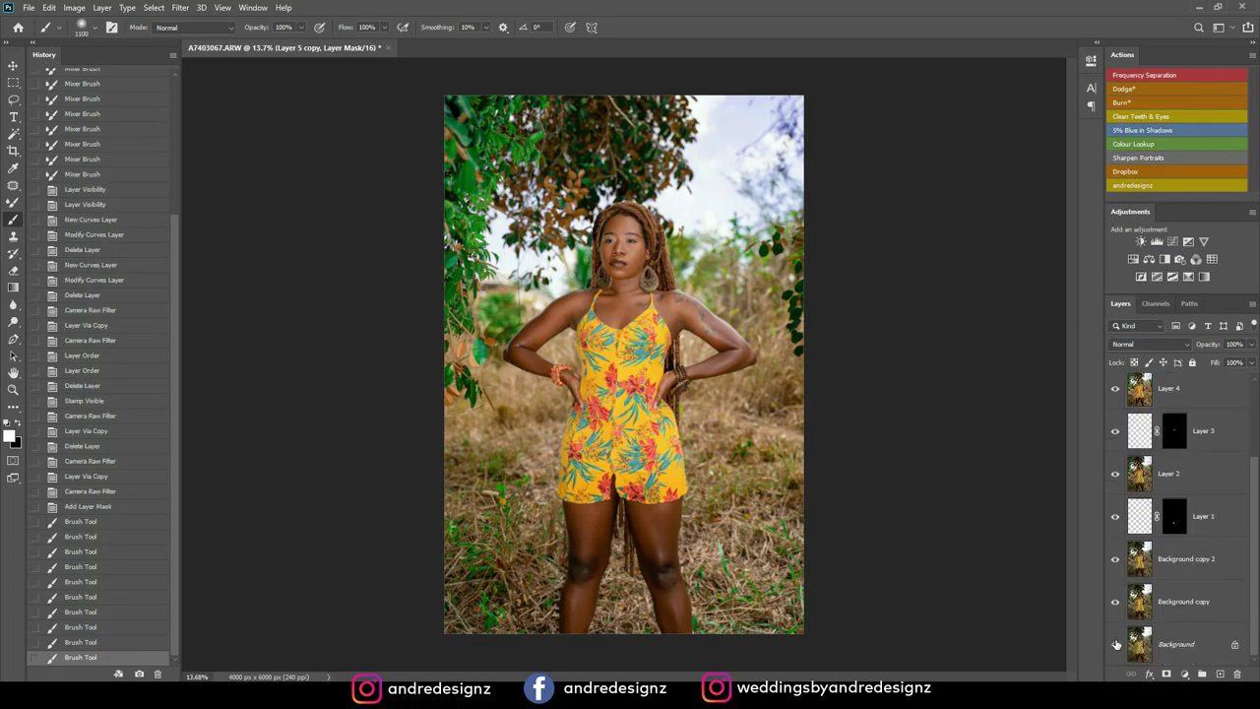
{"action": "left_click", "coordinate": [1116, 646], "text": "alt"}
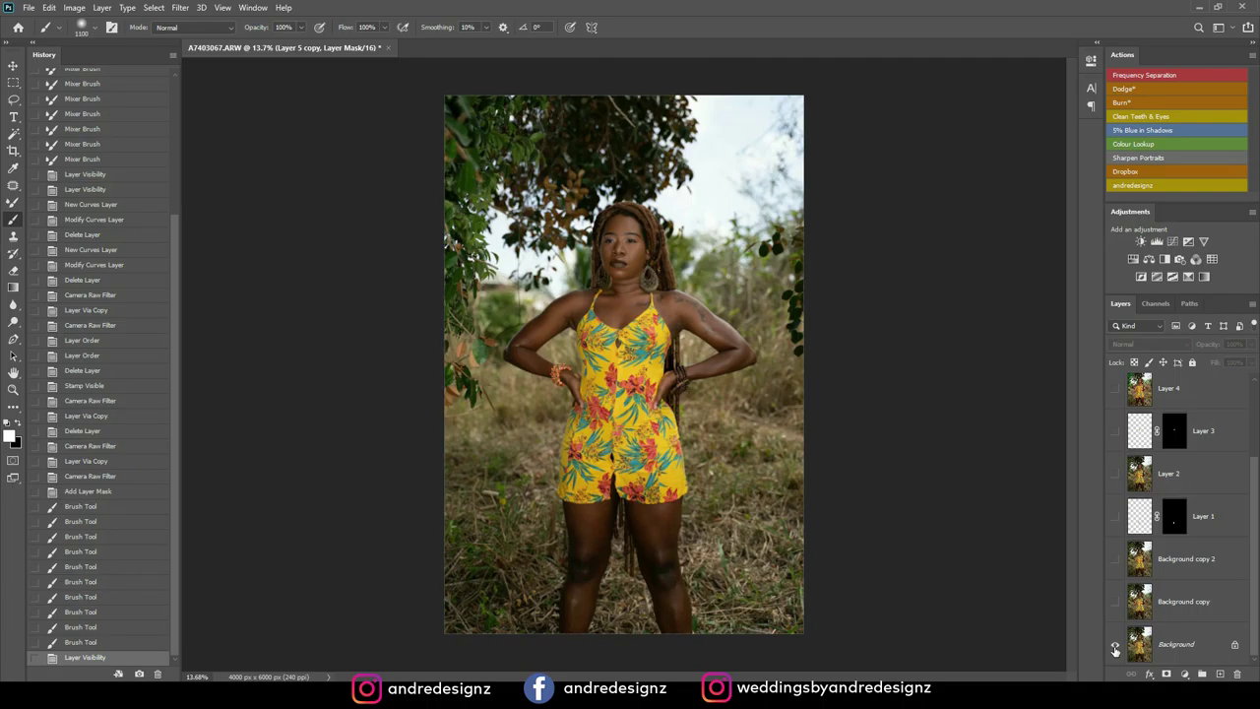
{"action": "left_click", "coordinate": [1116, 646], "text": "alt"}
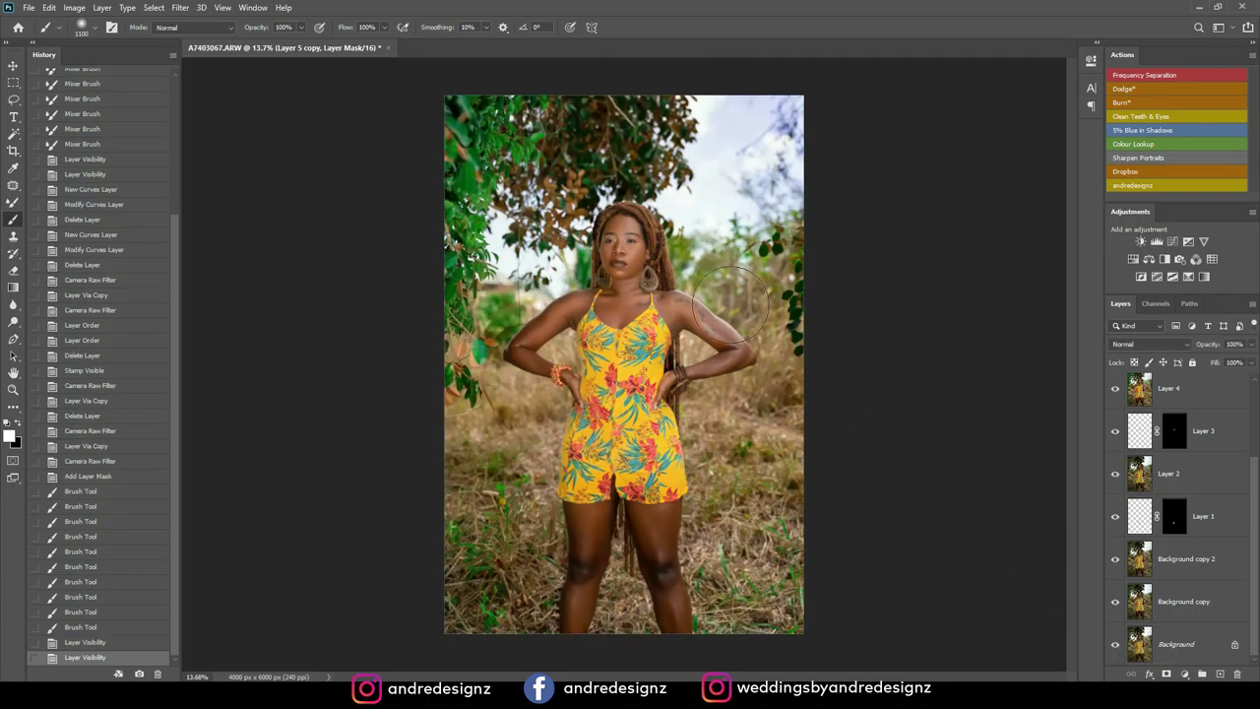
{"action": "scroll", "coordinate": [805, 281], "scroll_direction": "up", "scroll_amount": 1}
{"action": "scroll", "coordinate": [498, 355], "scroll_direction": "up", "scroll_amount": 19}
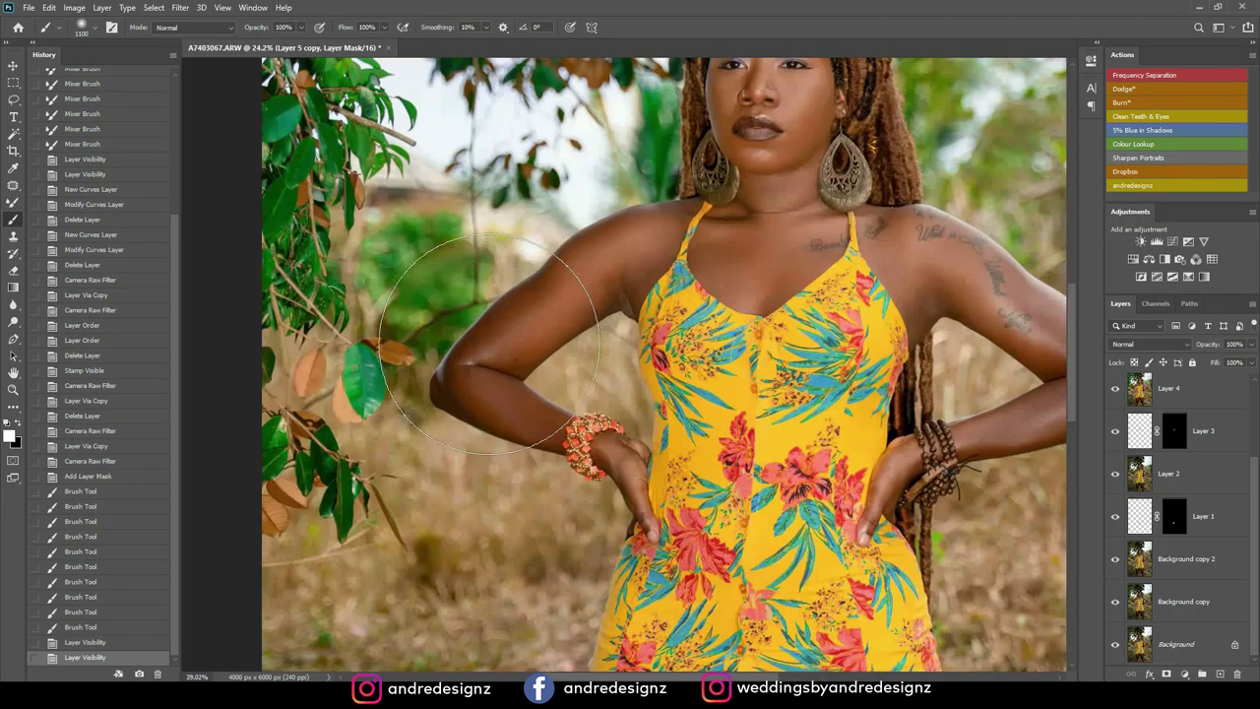
{"action": "scroll", "coordinate": [522, 377], "scroll_direction": "down", "scroll_amount": 5}
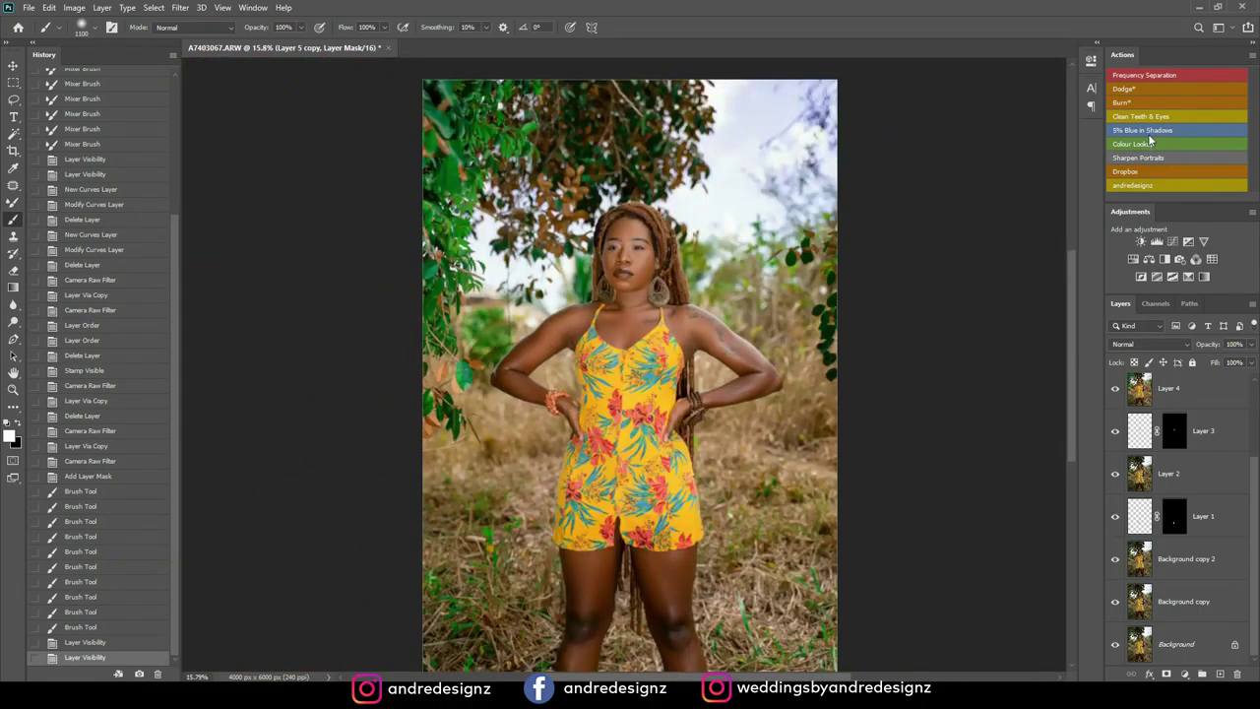
Run the 5% Blue in Shadows and Colour Lookup actions and reduce the Color Lookup 1 layer's opacity to 16%
{"action": "left_click", "coordinate": [1149, 136]}
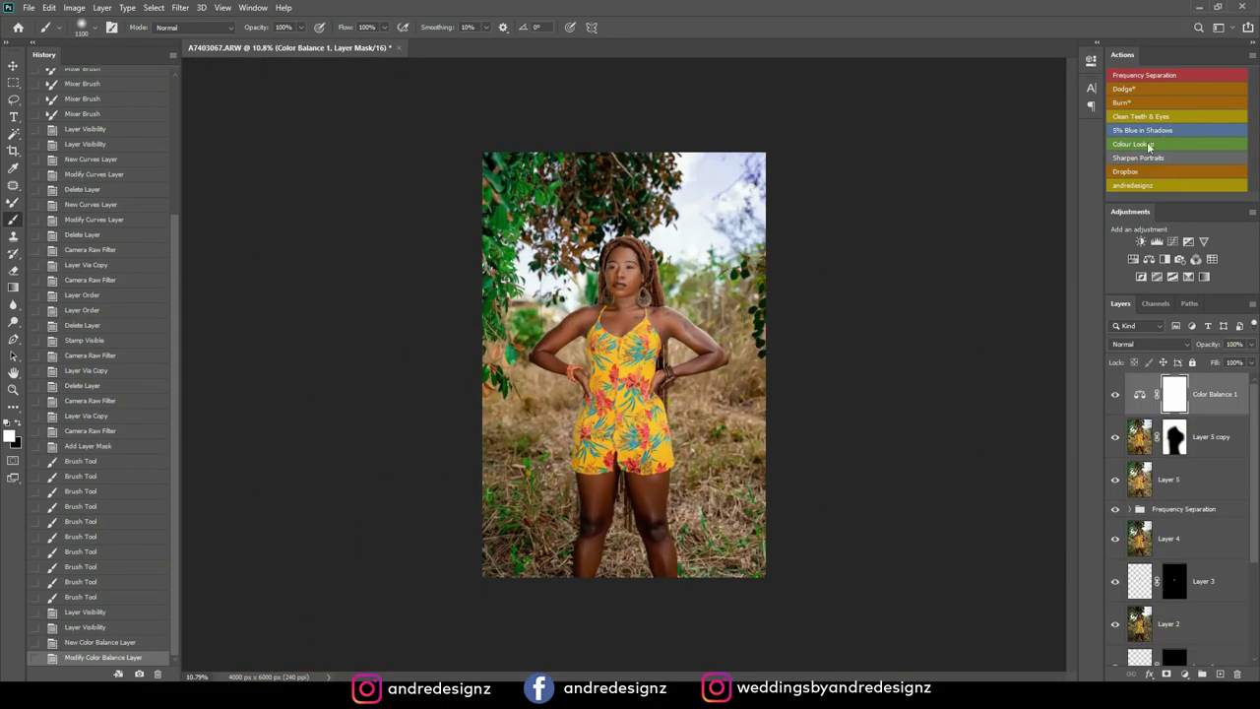
{"action": "left_click", "coordinate": [1145, 145]}
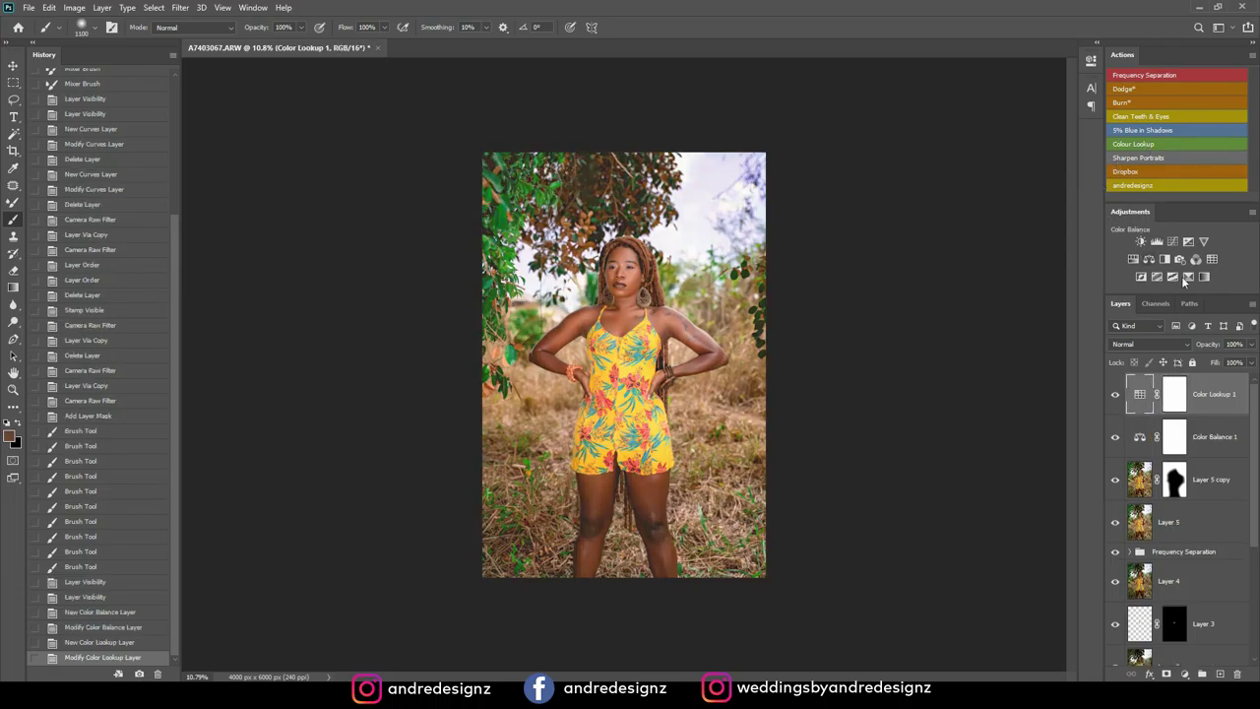
{"action": "left_click", "coordinate": [1250, 345]}
{"action": "left_click", "coordinate": [1199, 363]}
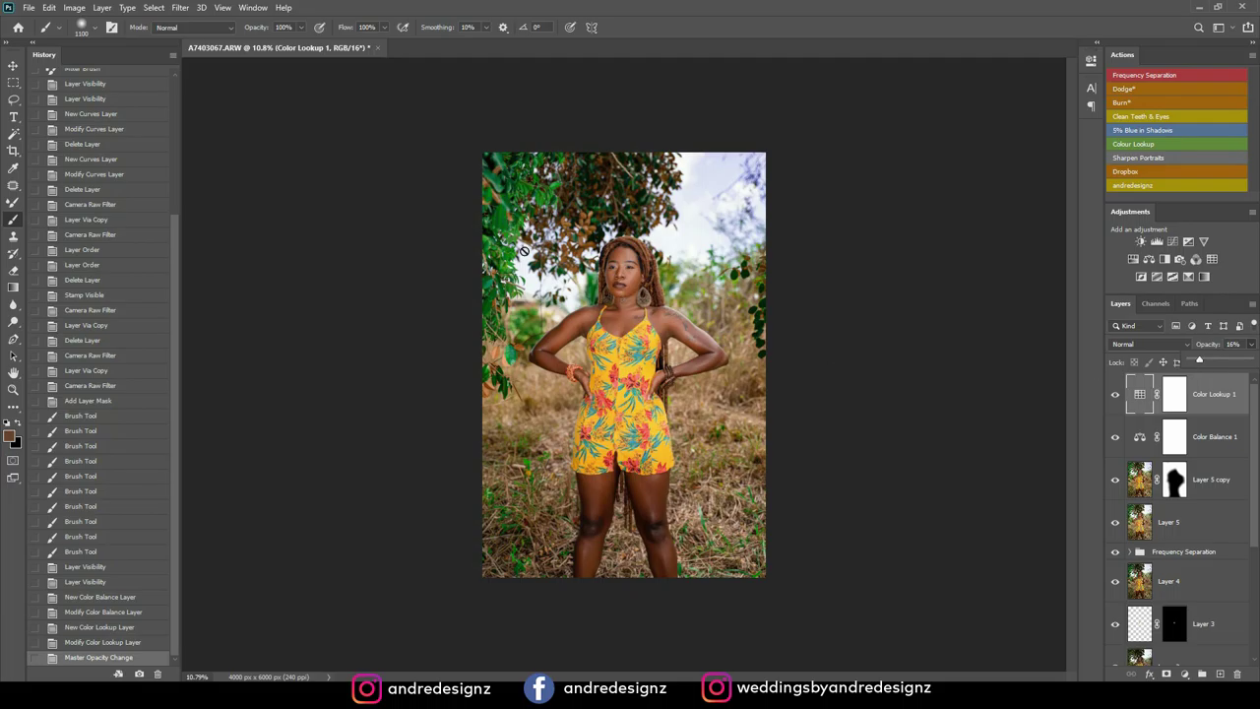
Stamp all visible layers into a new top layer and start a crop with the 4 : 5 (8 : 10) ratio
{"action": "left_click", "coordinate": [13, 65]}
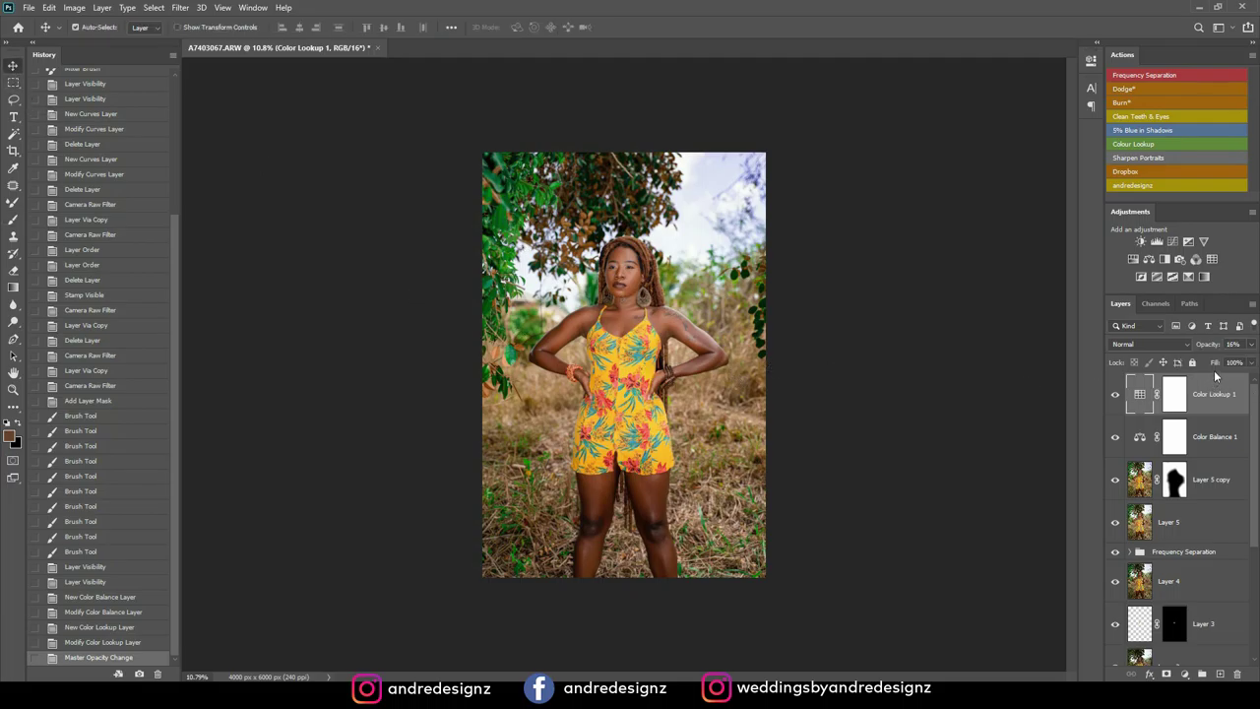
{"action": "key", "text": "ctrl+shift+alt+e"}
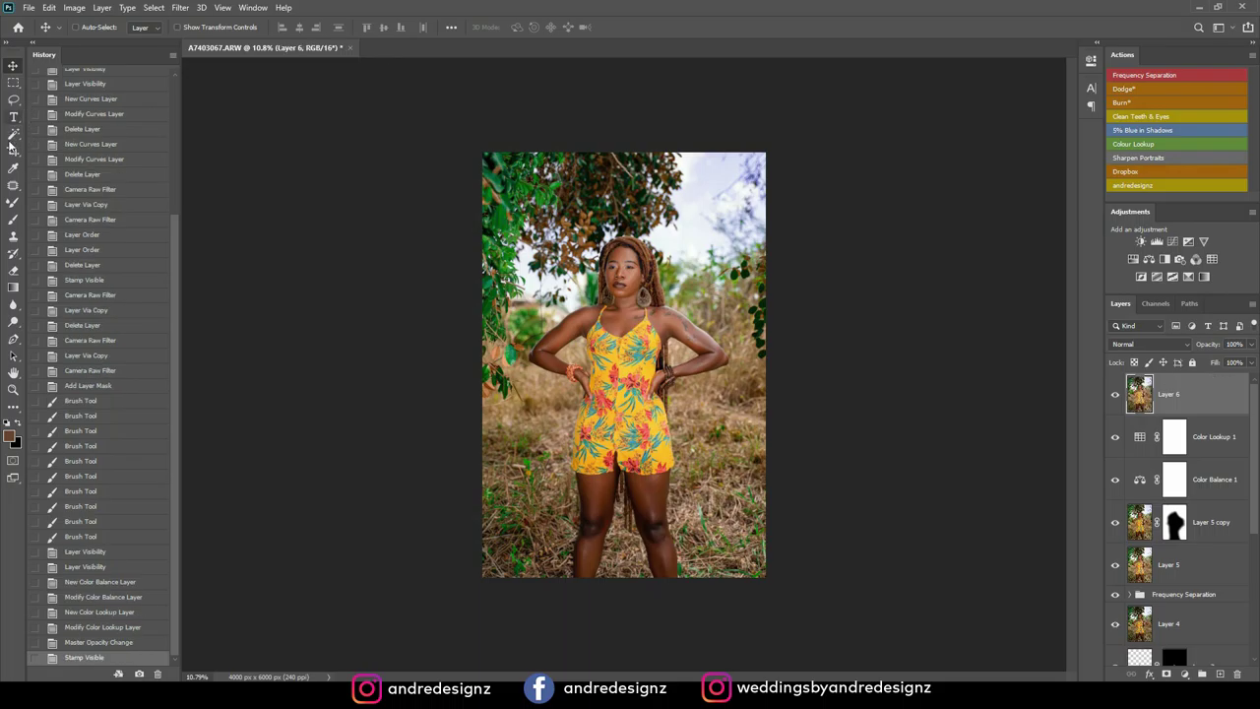
{"action": "left_click", "coordinate": [12, 152]}
{"action": "left_click", "coordinate": [124, 31]}
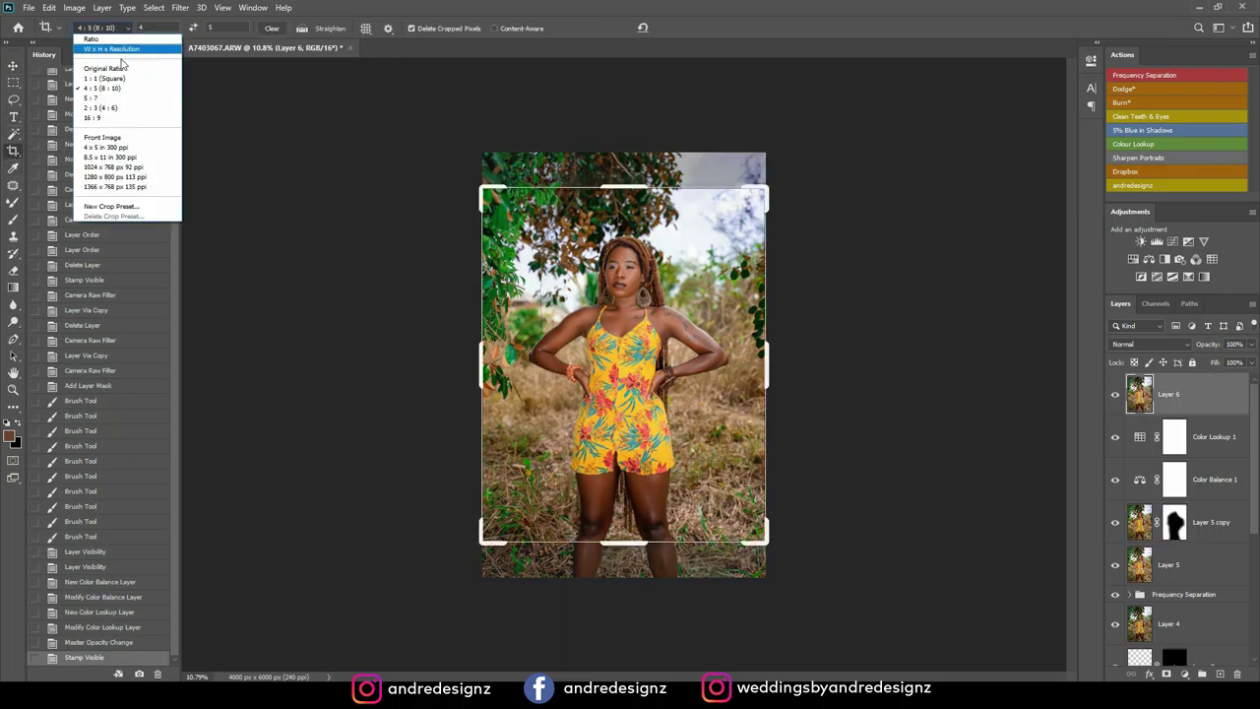
{"action": "left_click", "coordinate": [12, 153]}
{"action": "left_click", "coordinate": [95, 30]}
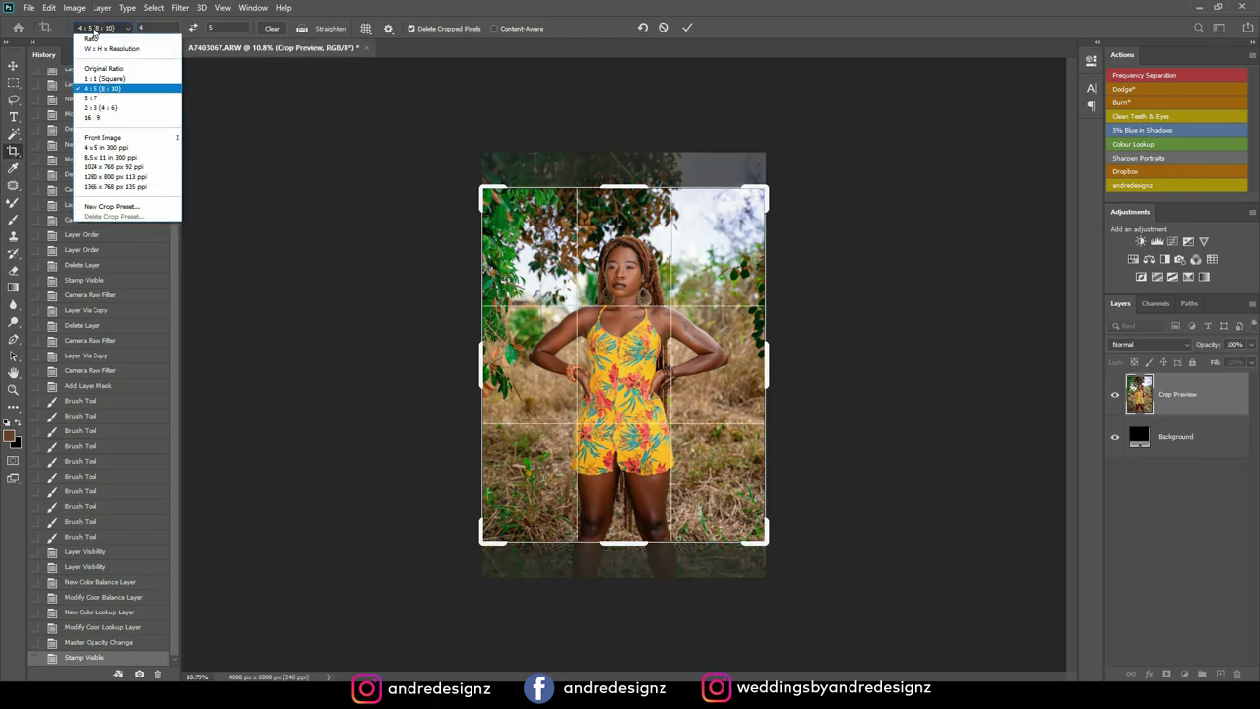
{"action": "left_click", "coordinate": [101, 95]}
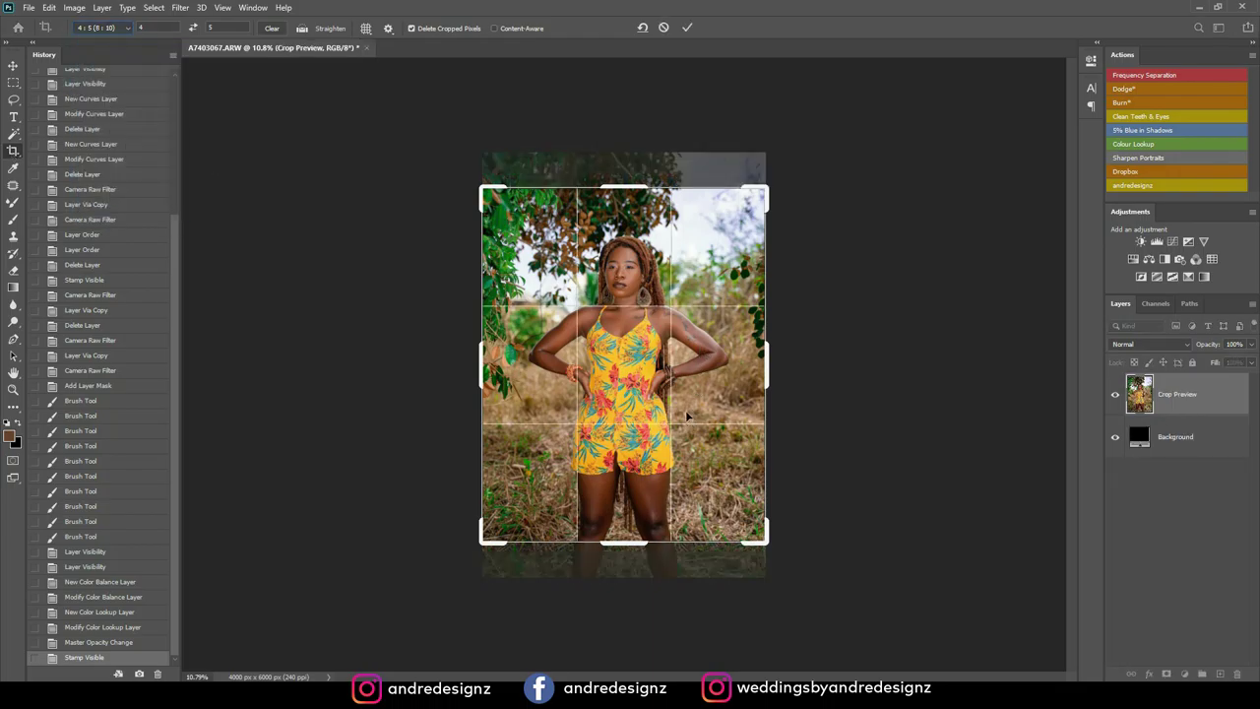
Reposition the image to keep the upper foliage and cut the frame at the thighs, tighten the sides slightly and apply the crop
{"action": "left_click_drag", "start_coordinate": [692, 404], "coordinate": [688, 373]}
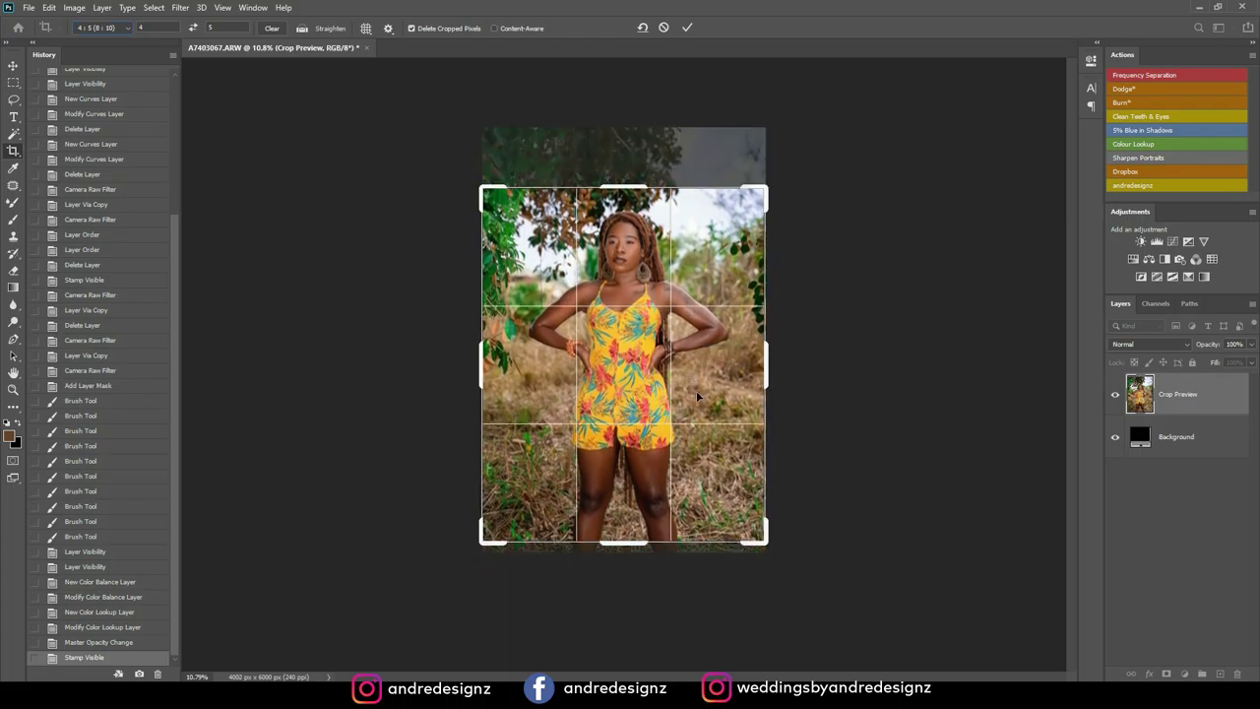
{"action": "left_click_drag", "start_coordinate": [705, 364], "coordinate": [705, 411]}
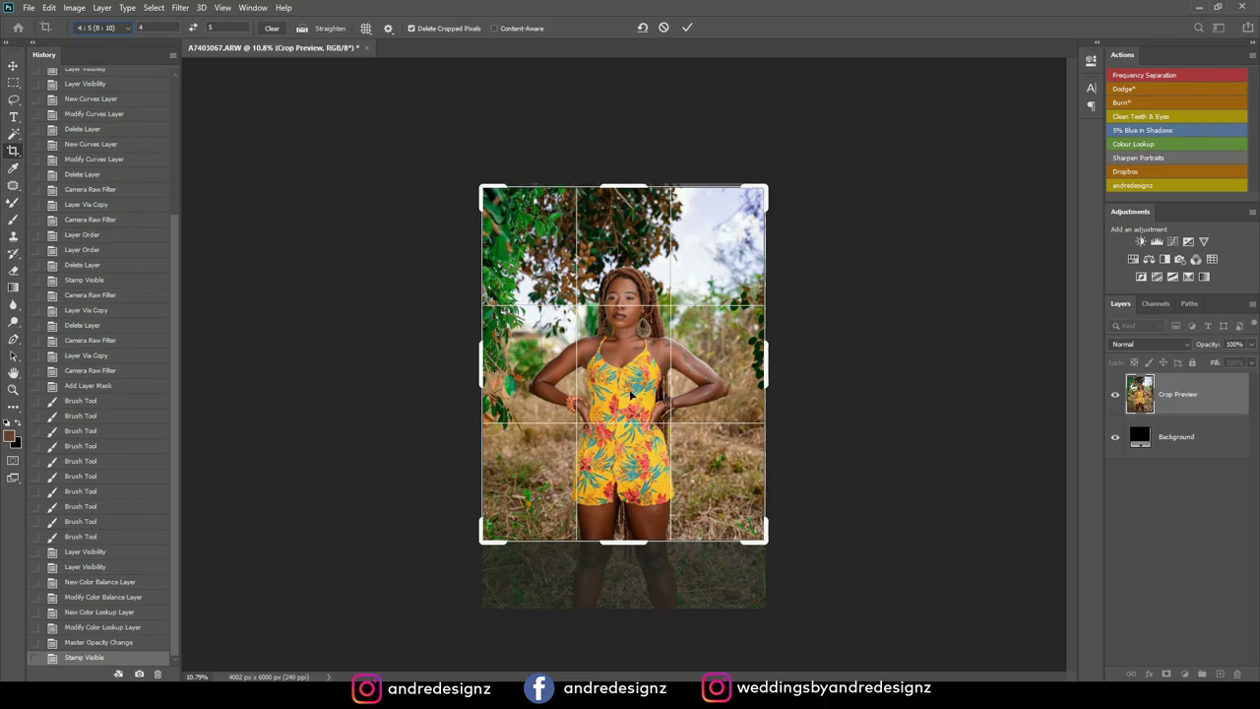
{"action": "left_click_drag", "start_coordinate": [483, 368], "coordinate": [483, 368]}
{"action": "left_click_drag", "start_coordinate": [765, 359], "coordinate": [758, 367]}
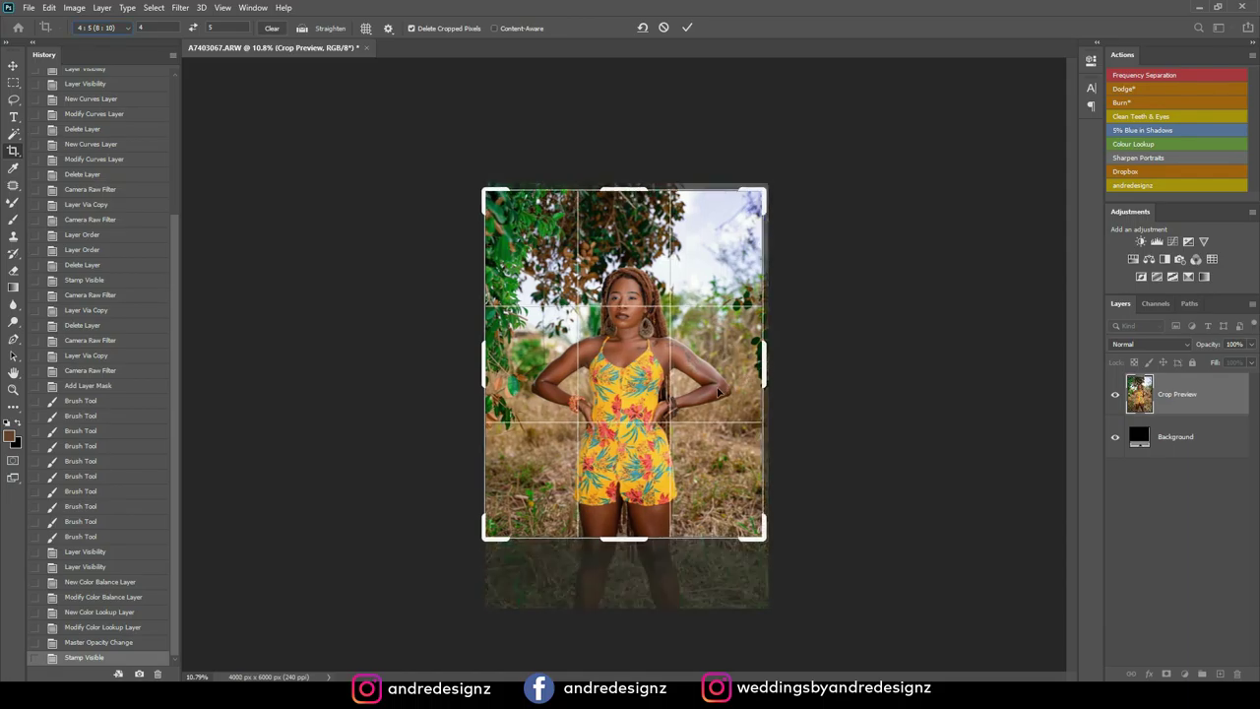
{"action": "key", "text": "Down"}
{"action": "key", "text": "Up"}
{"action": "key", "text": "Return"}
Examine the woman's face, skin and dress up close in the cropped portrait, and view the whole composition
{"action": "scroll", "coordinate": [718, 392], "scroll_direction": "up", "scroll_amount": 7}
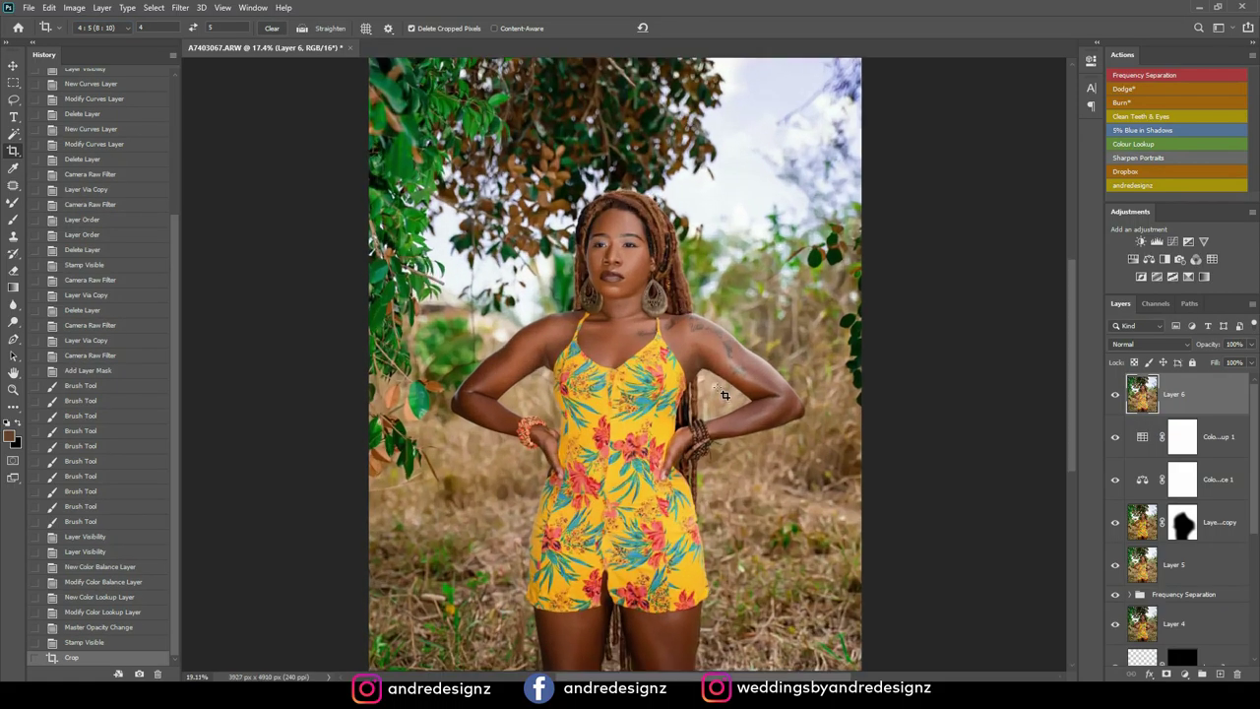
{"action": "scroll", "coordinate": [725, 396], "scroll_direction": "up", "scroll_amount": 1}
{"action": "scroll", "coordinate": [585, 187], "scroll_direction": "up", "scroll_amount": 5}
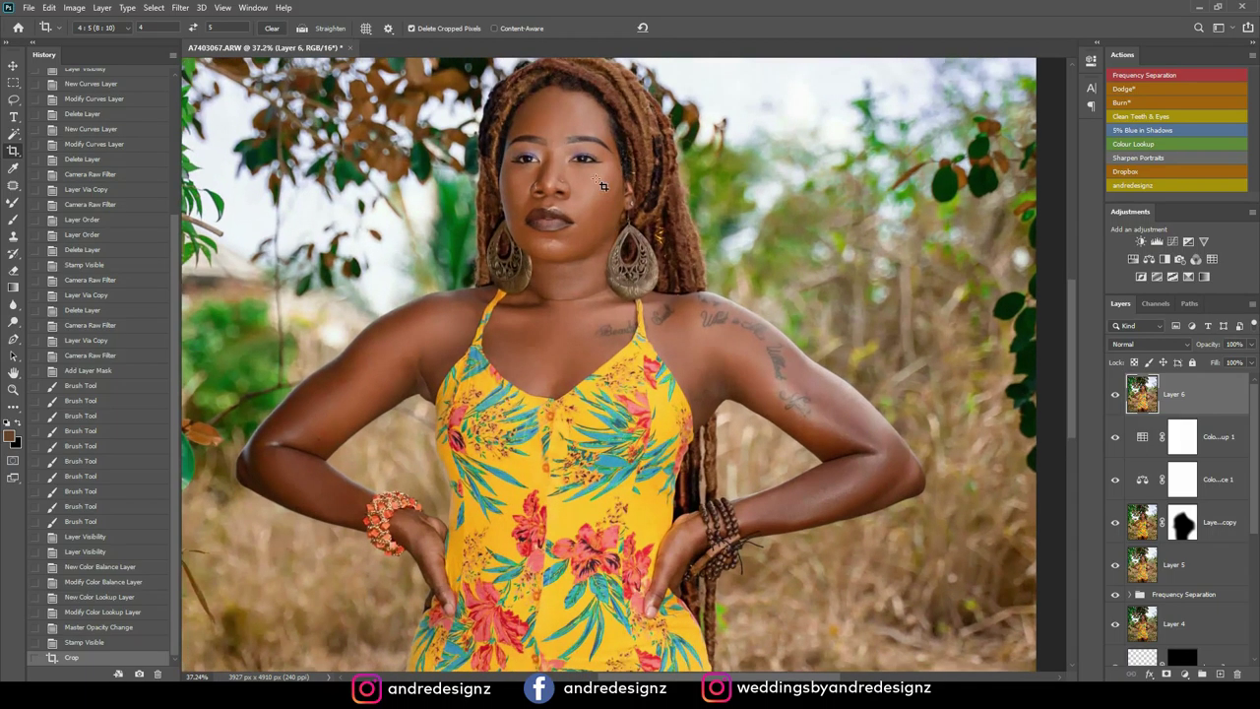
{"action": "scroll", "coordinate": [585, 187], "scroll_direction": "down", "scroll_amount": 4}
{"action": "scroll", "coordinate": [585, 187], "scroll_direction": "down", "scroll_amount": 2}
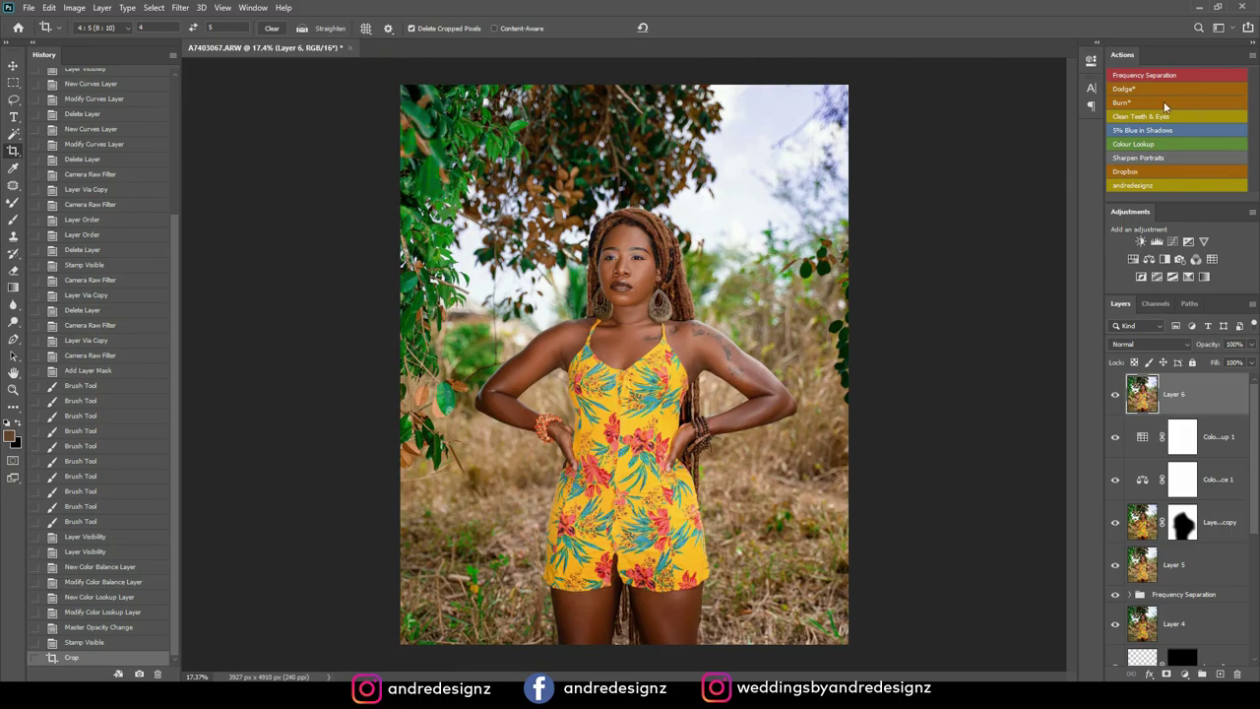
Run the Burn action and ready the Brush tool with 1% flow for painting on the Burn layer's mask
{"action": "left_click", "coordinate": [1138, 104]}
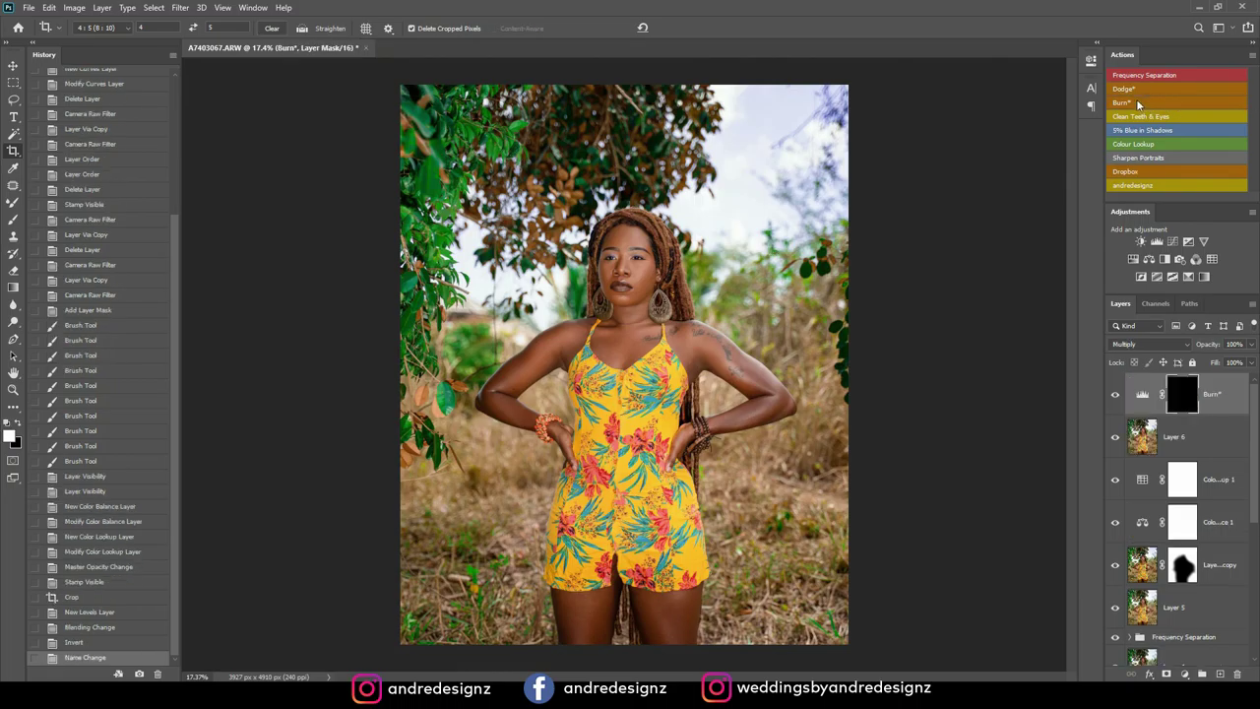
{"action": "key", "text": "b"}
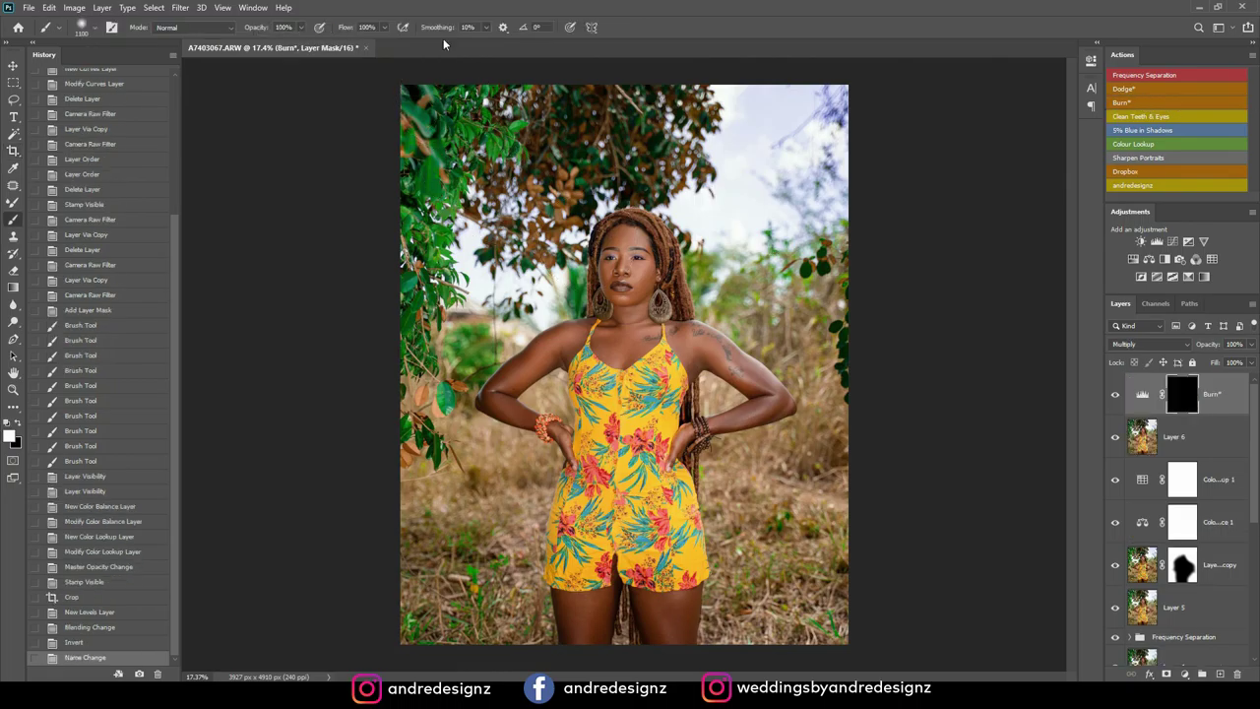
{"action": "mouse_move", "coordinate": [387, 27]}
{"action": "left_mouse_down"}
{"action": "mouse_move", "coordinate": [390, 43]}
{"action": "mouse_move", "coordinate": [313, 61]}
{"action": "left_mouse_up"}
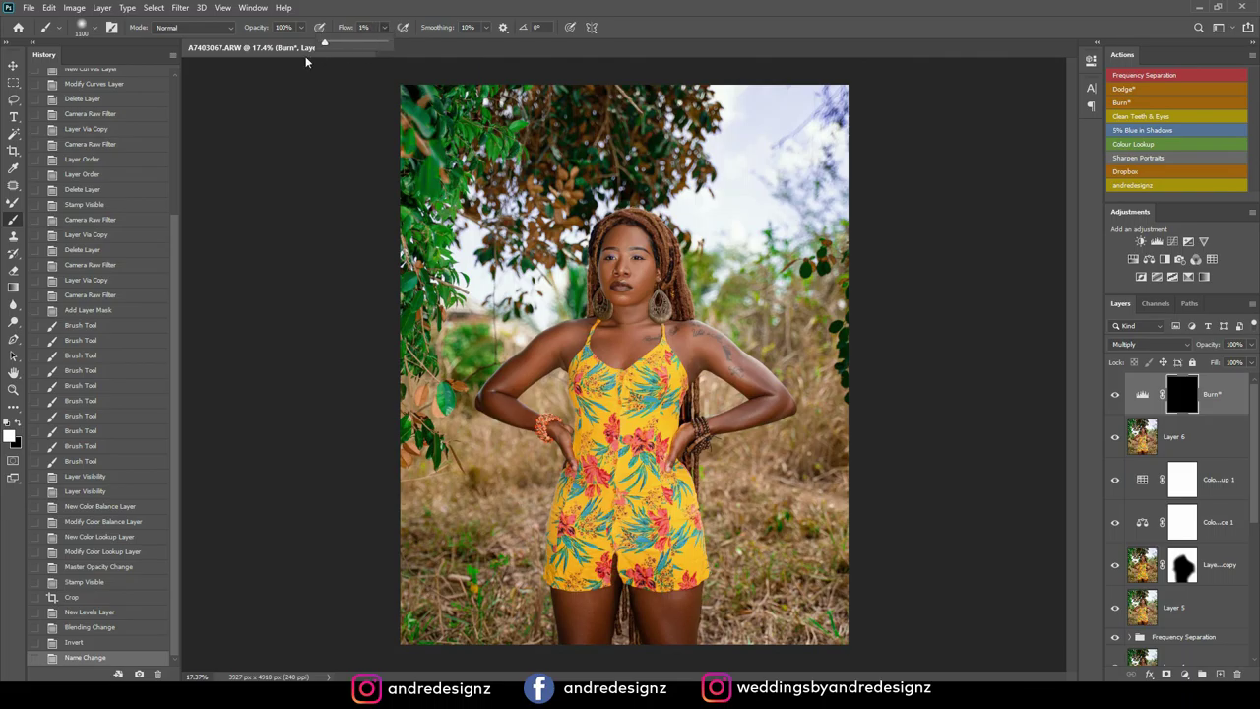
Paint white on the Burn mask with a brush of about 400 px to deepen the shading along the woman's face
{"action": "scroll", "coordinate": [511, 215], "scroll_direction": "up", "scroll_amount": 5}
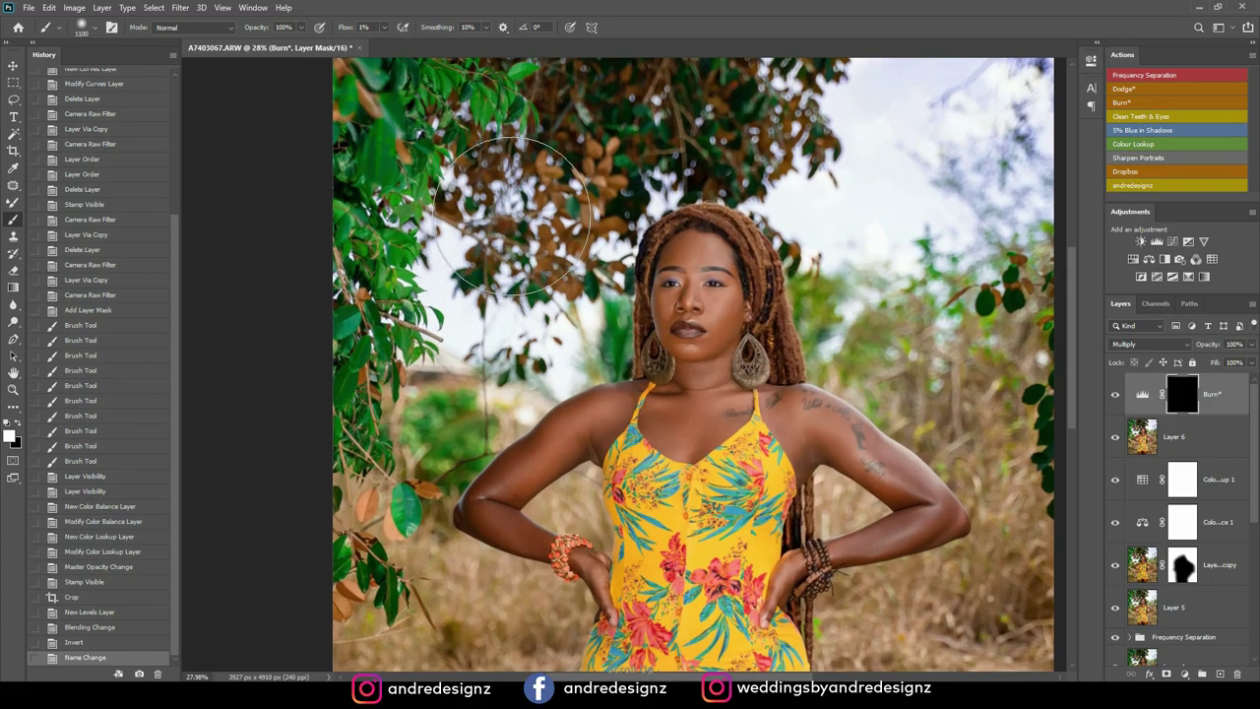
{"action": "scroll", "coordinate": [511, 216], "scroll_direction": "down", "scroll_amount": 1}
{"action": "key", "text": "bracketleft"}
{"action": "key", "text": "bracketleft"}
{"action": "key", "text": "bracketleft"}
{"action": "key", "text": "bracketleft"}
{"action": "key", "text": "bracketleft"}
{"action": "key", "text": "bracketleft"}
{"action": "key", "text": "bracketleft"}
{"action": "key", "text": "bracketleft"}
{"action": "key", "text": "bracketleft"}
{"action": "key", "text": "bracketleft"}
{"action": "key", "text": "bracketleft"}
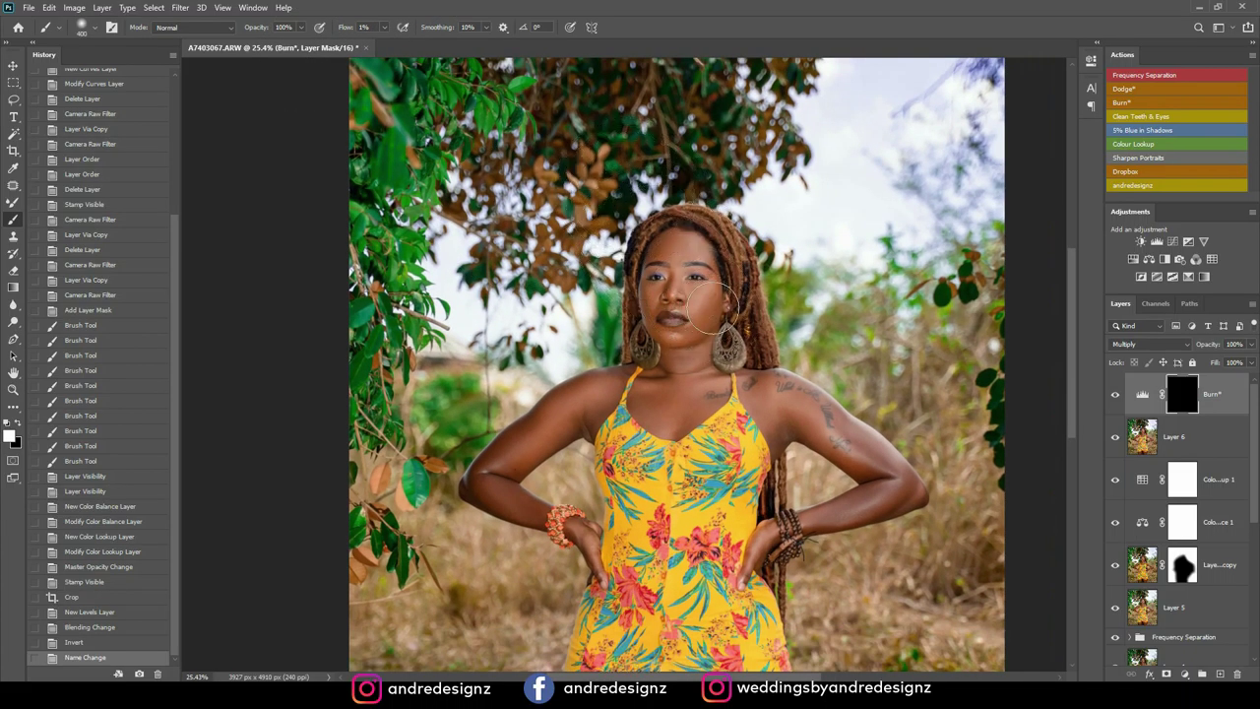
{"action": "mouse_move", "coordinate": [702, 317]}
{"action": "left_mouse_down"}
{"action": "mouse_move", "coordinate": [712, 326]}
{"action": "mouse_move", "coordinate": [713, 300]}
{"action": "mouse_move", "coordinate": [686, 323]}
{"action": "mouse_move", "coordinate": [682, 282]}
{"action": "left_mouse_up"}
Burn along the shoulder and upper arm nearest the green foliage with a smaller brush of about 150 px
{"action": "key", "text": "["}
{"action": "key", "text": "["}
{"action": "key", "text": "["}
{"action": "key", "text": "["}
{"action": "key", "text": "bracketright"}
{"action": "key", "text": "bracketright"}
{"action": "key", "text": "bracketright"}
{"action": "left_click_drag", "start_coordinate": [567, 394], "coordinate": [577, 380]}
{"action": "mouse_move", "coordinate": [530, 466]}
{"action": "left_mouse_down"}
{"action": "mouse_move", "coordinate": [599, 407]}
{"action": "mouse_move", "coordinate": [572, 431]}
{"action": "mouse_move", "coordinate": [564, 491]}
{"action": "left_mouse_up"}
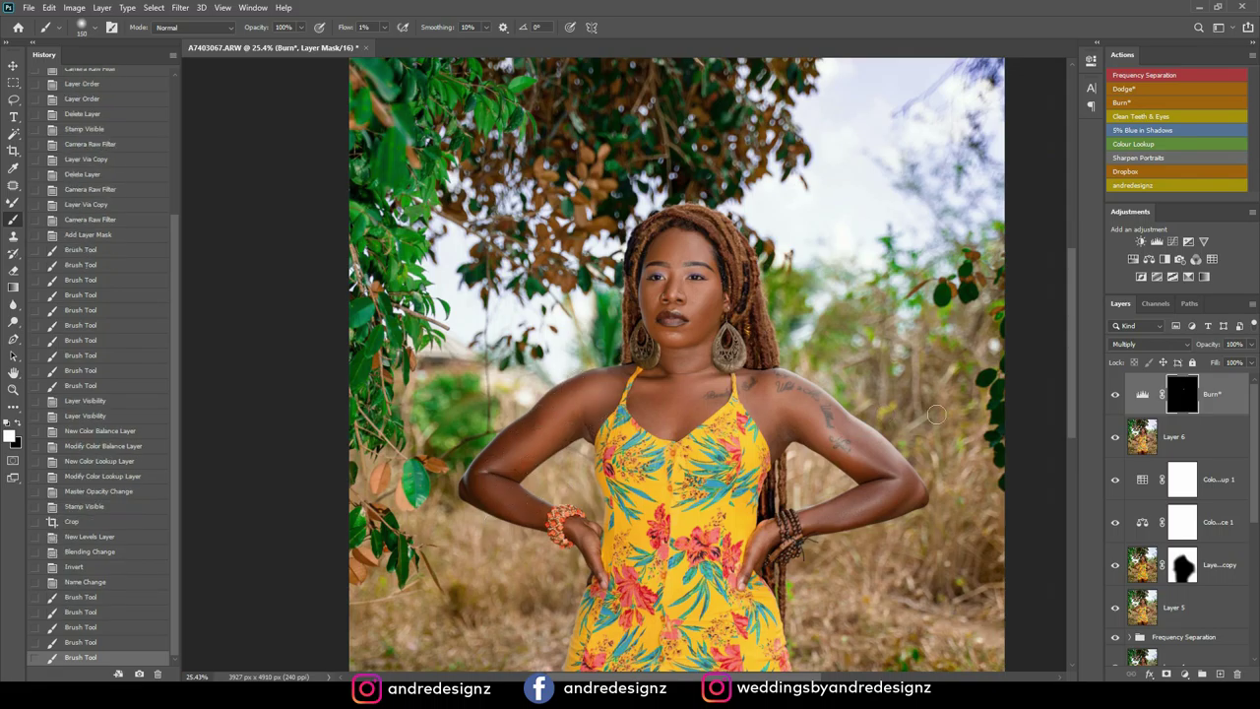
Burn the shadows along the tattooed arm and both thighs, using a brush of about 250 px for the thighs
{"action": "mouse_move", "coordinate": [800, 411]}
{"action": "left_mouse_down"}
{"action": "mouse_move", "coordinate": [824, 435]}
{"action": "mouse_move", "coordinate": [792, 422]}
{"action": "mouse_move", "coordinate": [899, 452]}
{"action": "mouse_move", "coordinate": [919, 492]}
{"action": "mouse_move", "coordinate": [870, 533]}
{"action": "left_mouse_up"}
{"action": "mouse_move", "coordinate": [785, 546]}
{"action": "left_mouse_down"}
{"action": "mouse_move", "coordinate": [874, 203]}
{"action": "mouse_move", "coordinate": [850, 281]}
{"action": "mouse_move", "coordinate": [846, 220]}
{"action": "left_mouse_up"}
{"action": "left_click_drag", "start_coordinate": [708, 452], "coordinate": [699, 522]}
{"action": "left_click_drag", "start_coordinate": [642, 455], "coordinate": [787, 502]}
{"action": "mouse_move", "coordinate": [817, 483]}
{"action": "left_mouse_down"}
{"action": "mouse_move", "coordinate": [850, 434]}
{"action": "mouse_move", "coordinate": [832, 496]}
{"action": "left_mouse_up"}
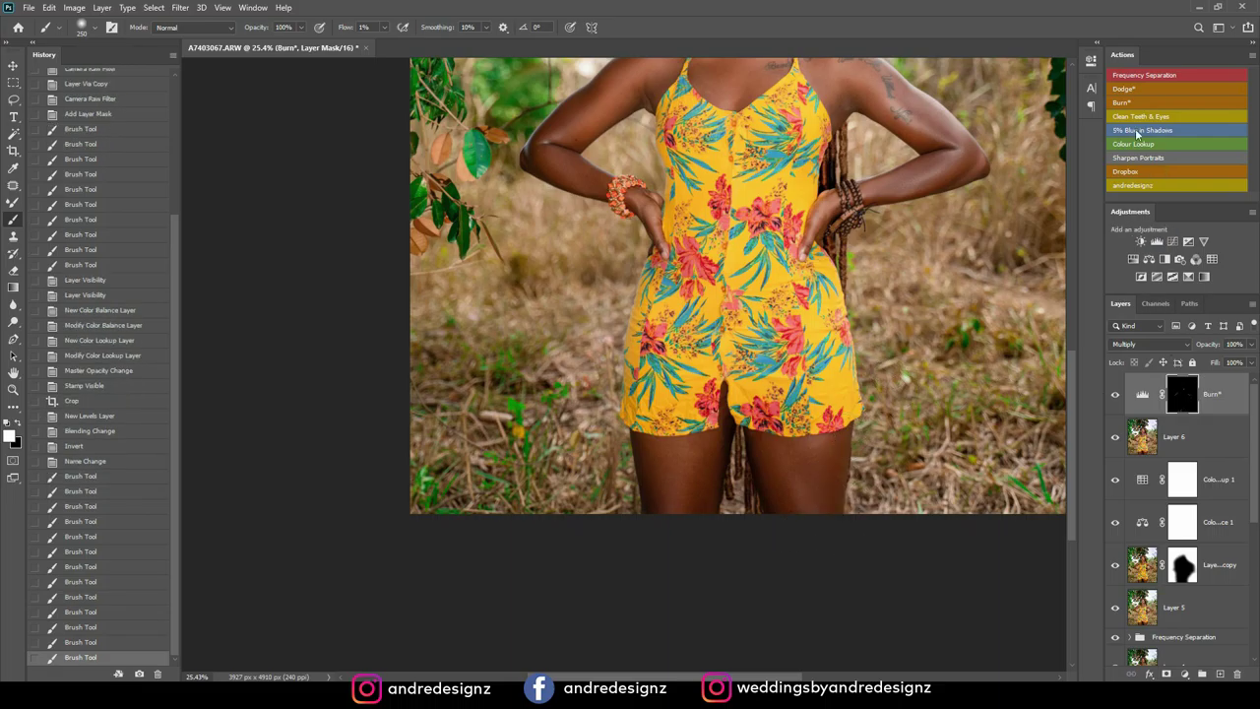
Run the Dodge action and paint highlights onto the thighs, shoulders and arms through its mask
{"action": "left_click", "coordinate": [1126, 89]}
{"action": "left_click_drag", "start_coordinate": [677, 523], "coordinate": [683, 492]}
{"action": "mouse_move", "coordinate": [778, 444]}
{"action": "left_mouse_down"}
{"action": "mouse_move", "coordinate": [832, 476]}
{"action": "mouse_move", "coordinate": [820, 487]}
{"action": "mouse_move", "coordinate": [831, 499]}
{"action": "mouse_move", "coordinate": [816, 471]}
{"action": "left_mouse_up"}
{"action": "left_click_drag", "start_coordinate": [891, 251], "coordinate": [814, 549]}
{"action": "mouse_move", "coordinate": [564, 380]}
{"action": "left_mouse_down"}
{"action": "mouse_move", "coordinate": [524, 400]}
{"action": "mouse_move", "coordinate": [511, 448]}
{"action": "left_mouse_up"}
{"action": "left_click_drag", "start_coordinate": [811, 375], "coordinate": [833, 420]}
Reduce the brush and dodge small highlights on the face, using about 125 px from the forehead to the mouth area
{"action": "key", "text": "bracketleft"}
{"action": "key", "text": "bracketleft"}
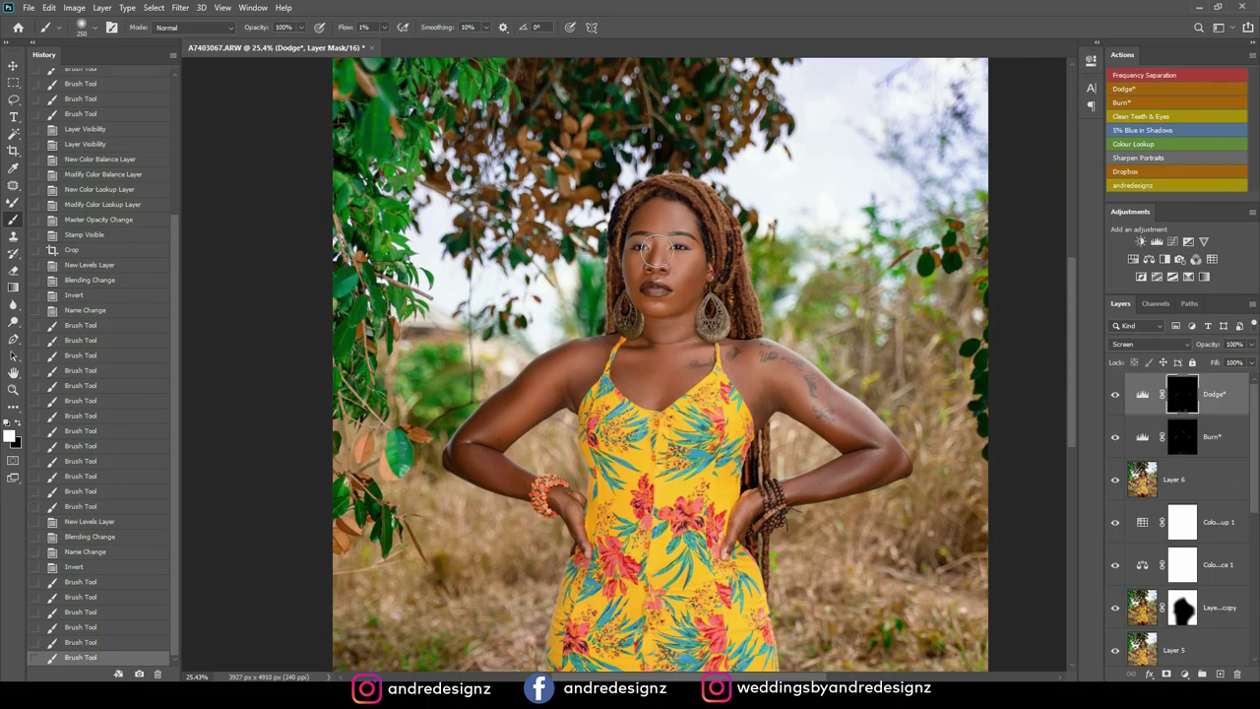
{"action": "key", "text": "bracketleft"}
{"action": "key", "text": "bracketleft"}
{"action": "key", "text": "bracketleft"}
{"action": "key", "text": "bracketleft"}
{"action": "key", "text": "bracketleft"}
{"action": "key", "text": "bracketleft"}
{"action": "left_click_drag", "start_coordinate": [660, 251], "coordinate": [670, 252]}
{"action": "key", "text": "bracketright"}
{"action": "key", "text": "bracketright"}
{"action": "key", "text": "bracketright"}
{"action": "key", "text": "bracketright"}
{"action": "left_click_drag", "start_coordinate": [650, 208], "coordinate": [637, 285]}
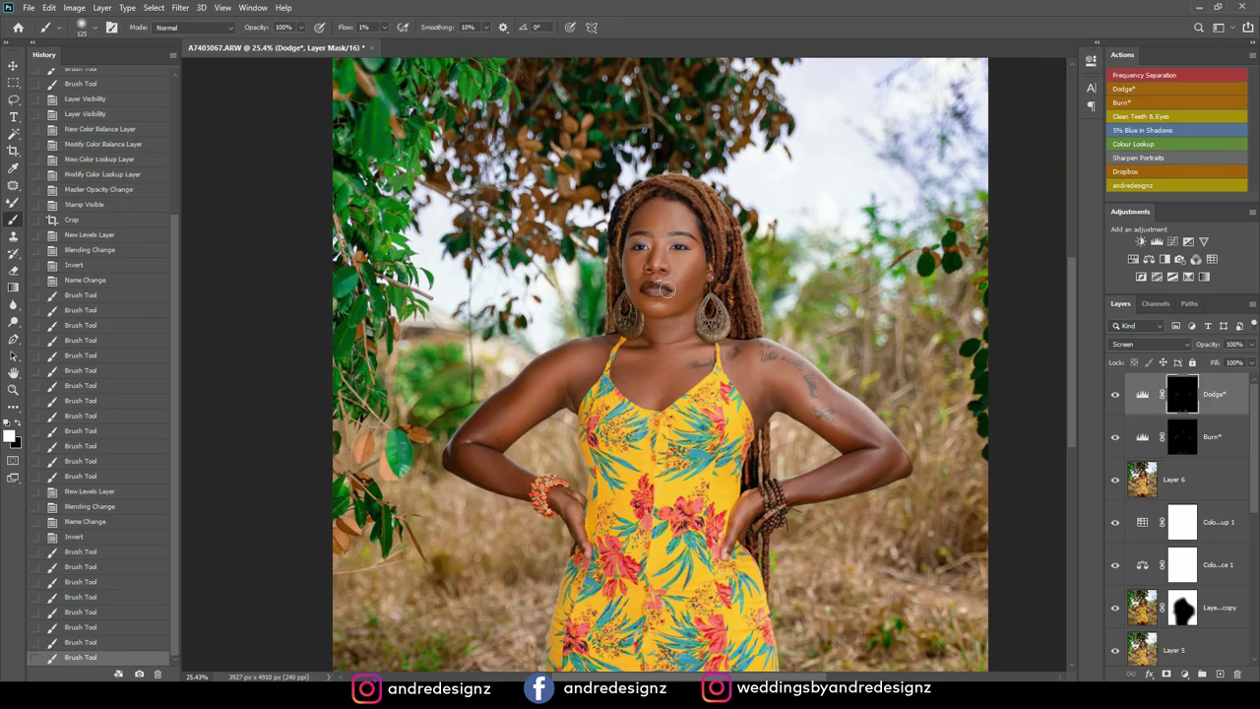
Compare the finished edit with the original Background layer by isolating it and restoring all layers twice, and view the whole portrait
{"action": "scroll", "coordinate": [669, 289], "scroll_direction": "down", "scroll_amount": 10}
{"action": "scroll", "coordinate": [672, 302], "scroll_direction": "up", "scroll_amount": 5}
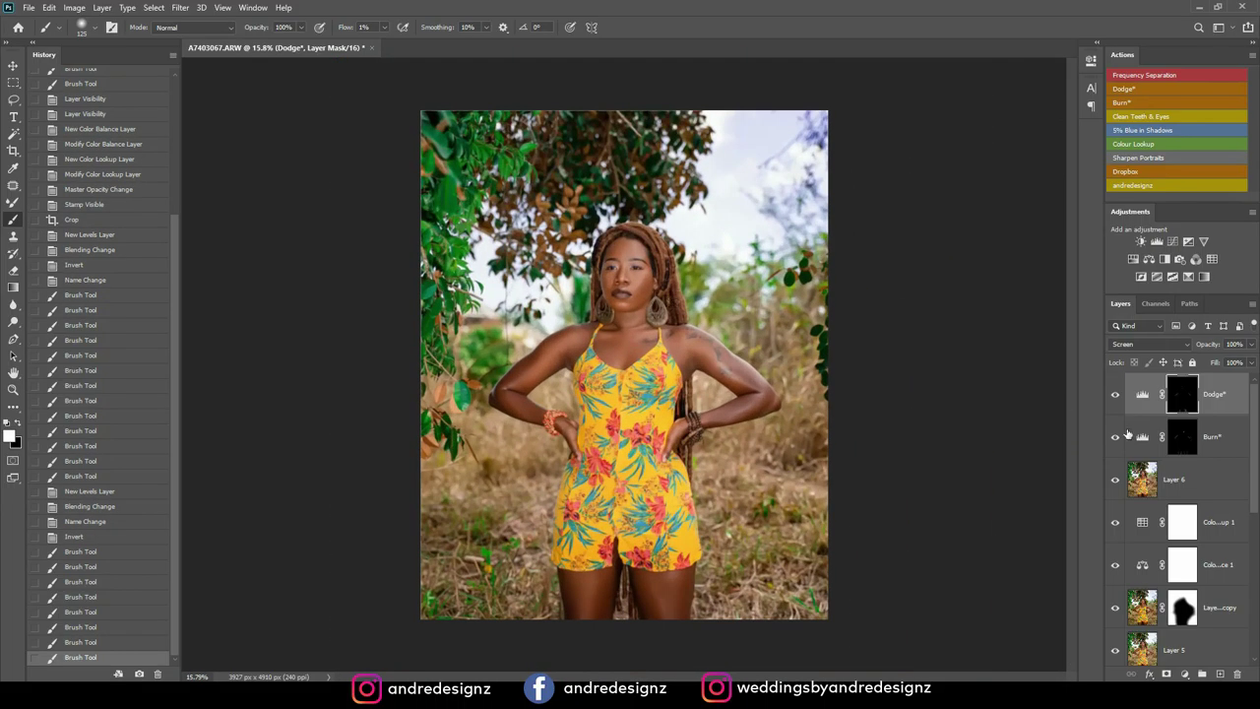
{"action": "scroll", "coordinate": [1182, 500], "scroll_direction": "down", "scroll_amount": 5}
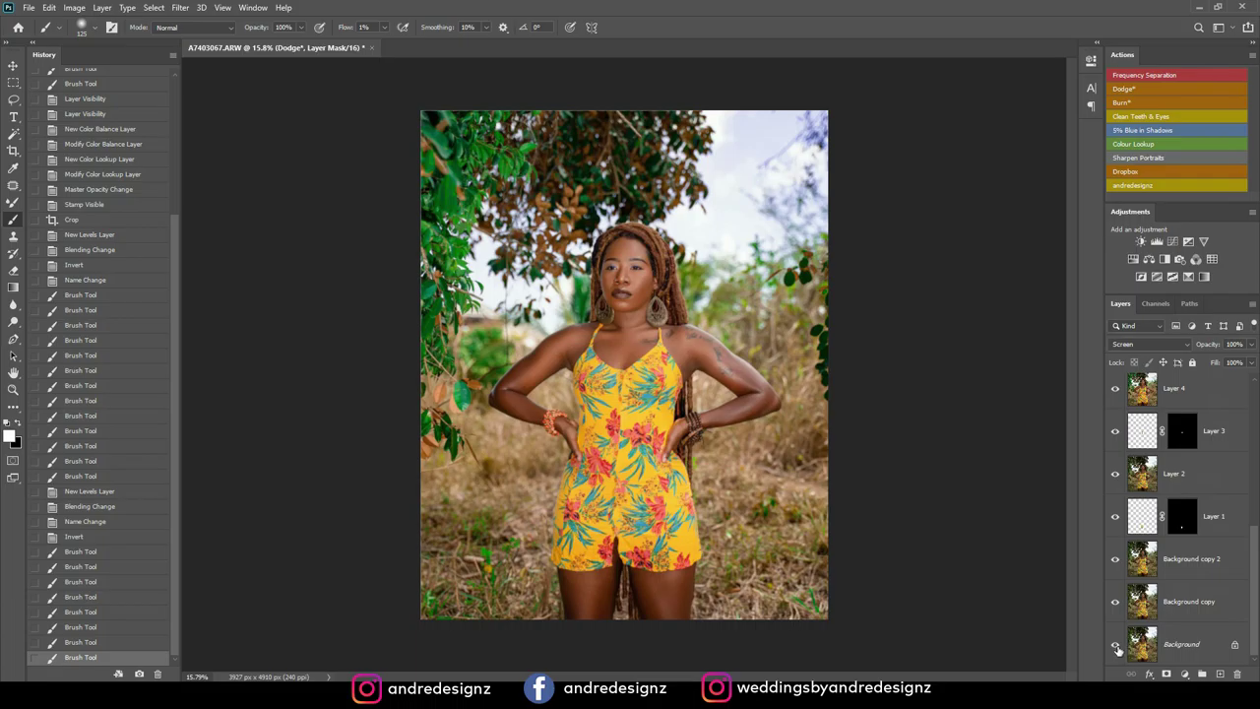
{"action": "left_click", "coordinate": [1116, 646], "text": "alt"}
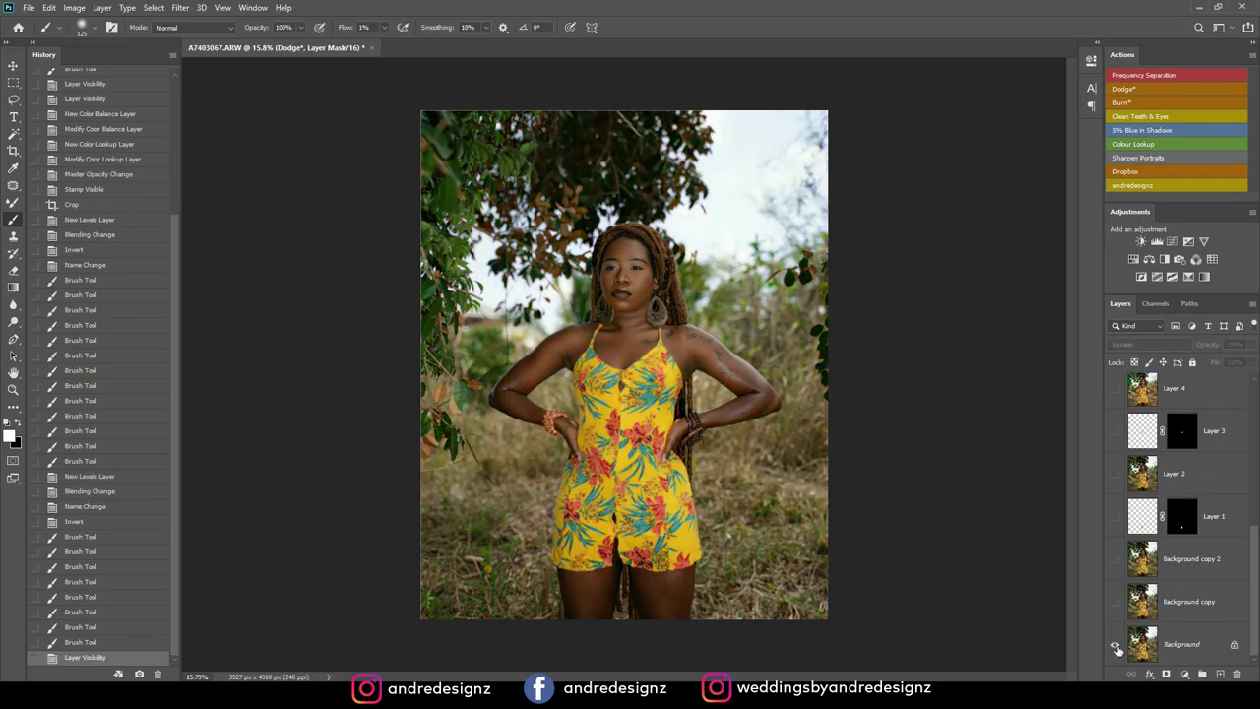
{"action": "left_click", "coordinate": [1116, 646], "text": "alt"}
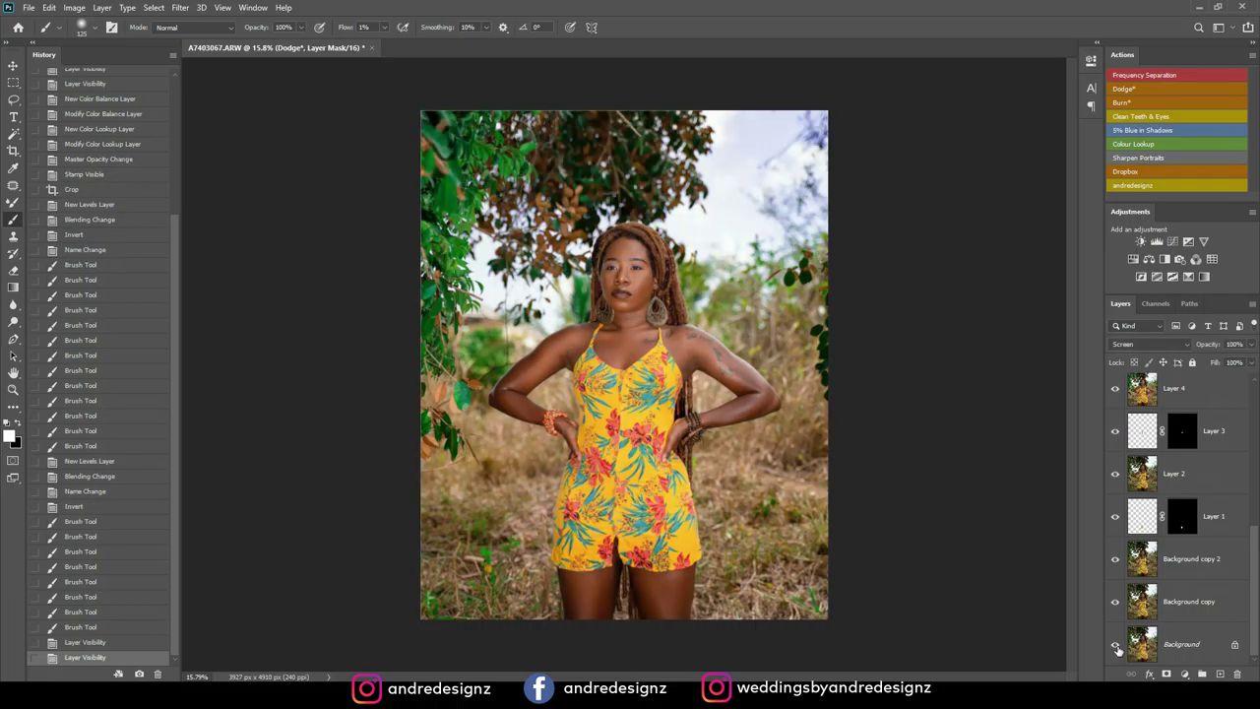
{"action": "left_click", "coordinate": [1116, 646], "text": "alt"}
{"action": "left_click", "coordinate": [1117, 645], "text": "alt"}
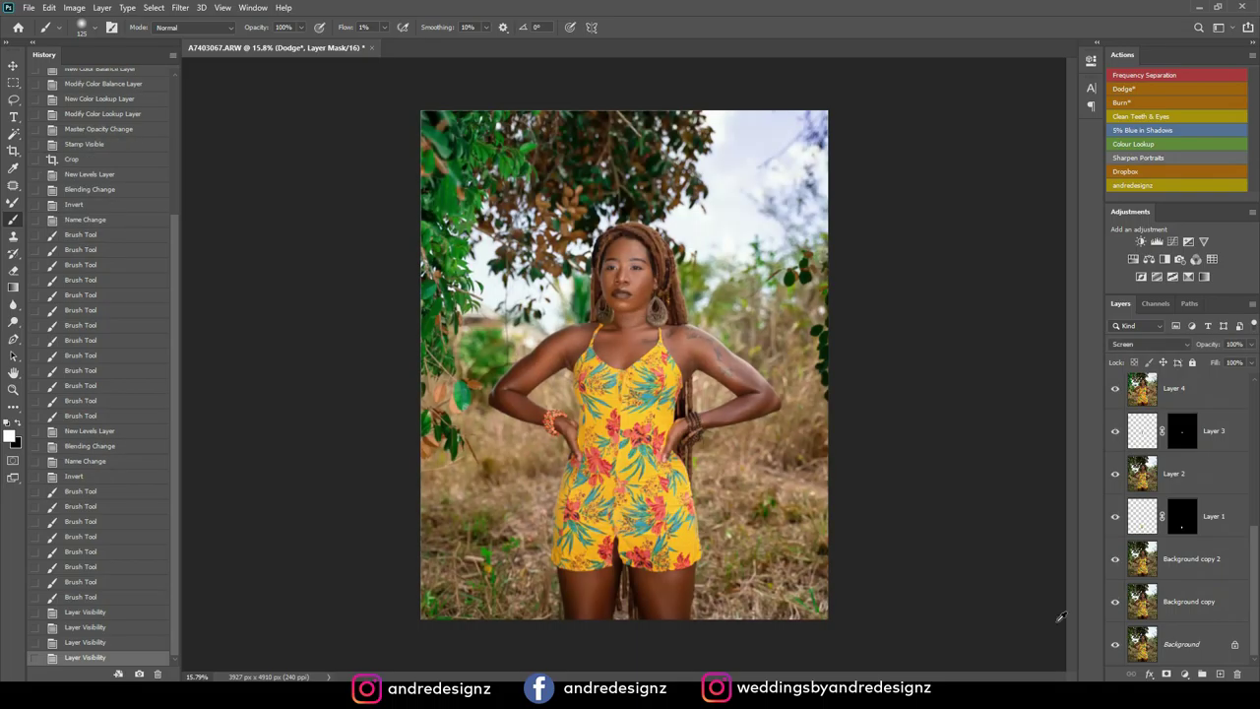
{"action": "scroll", "coordinate": [660, 499], "scroll_direction": "up", "scroll_amount": 1}
{"action": "scroll", "coordinate": [659, 500], "scroll_direction": "up", "scroll_amount": 1}
{"action": "left_click_drag", "start_coordinate": [662, 519], "coordinate": [665, 480]}
{"action": "scroll", "coordinate": [632, 596], "scroll_direction": "down", "scroll_amount": 4}
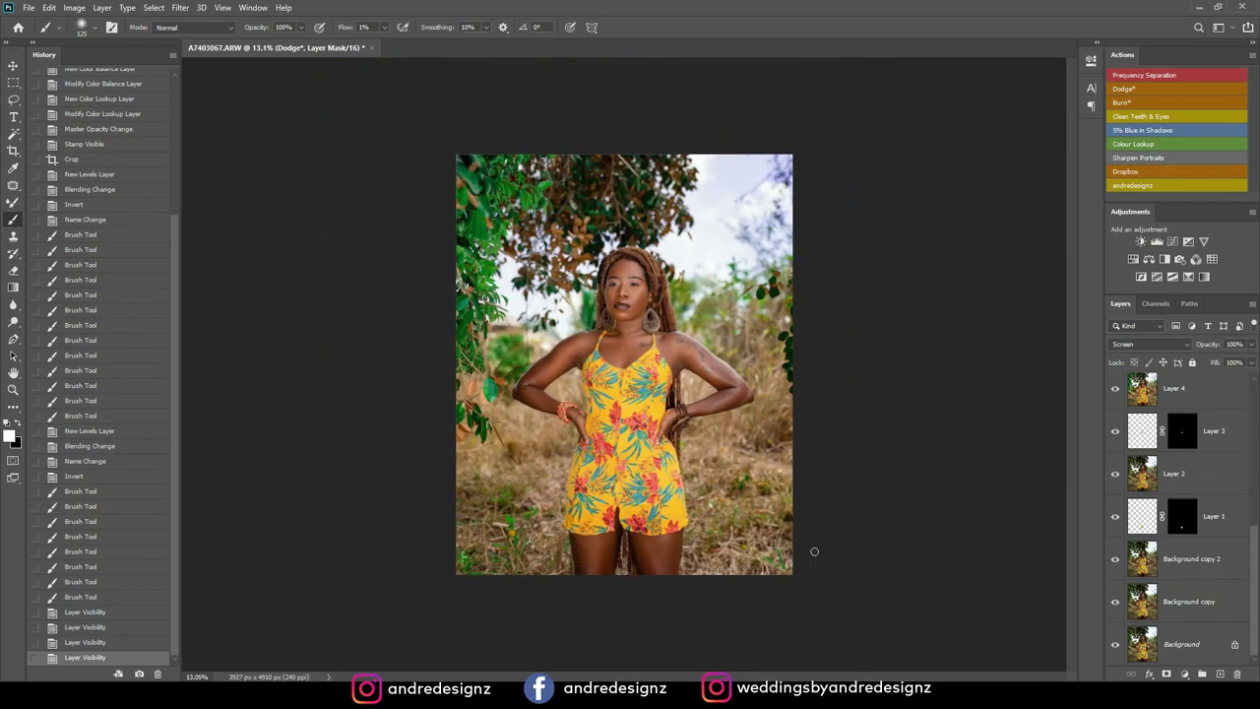
Add a Curves adjustment above the Dodge layer, lift the RGB midtones to brighten the image, and invert its mask to black
{"action": "scroll", "coordinate": [1203, 401], "scroll_direction": "up", "scroll_amount": 5}
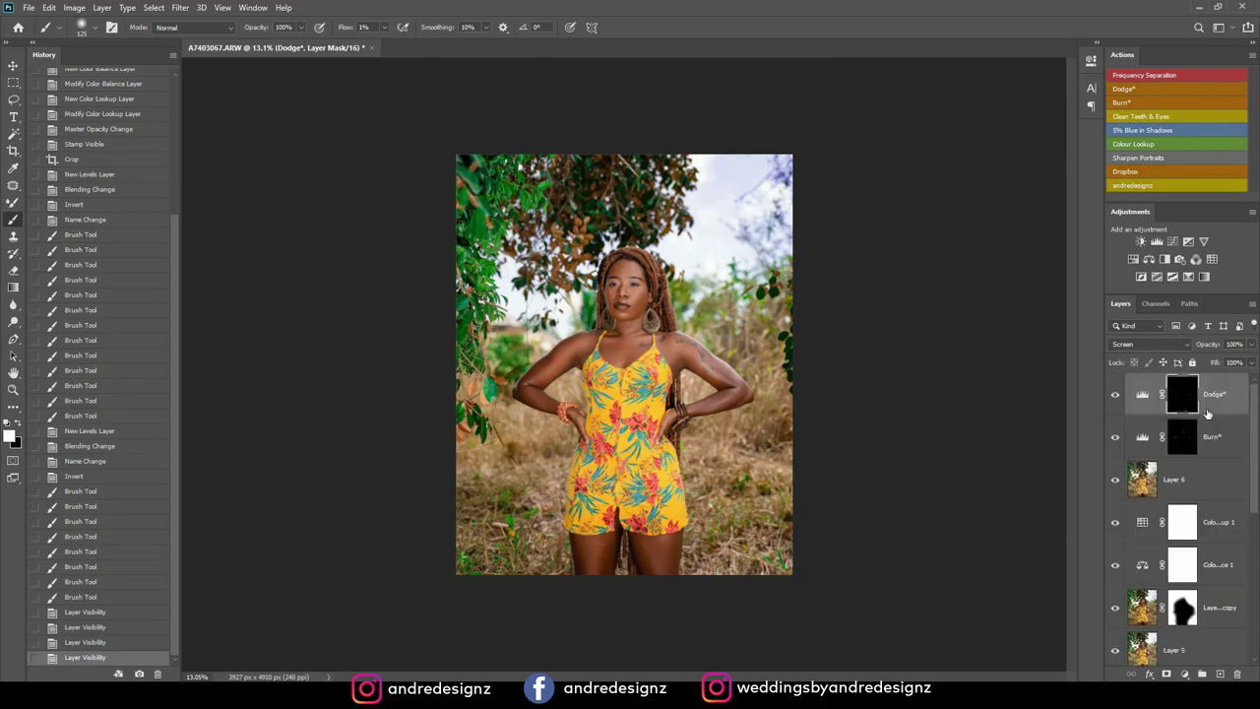
{"action": "left_click", "coordinate": [1172, 243]}
{"action": "mouse_move", "coordinate": [1005, 184]}
{"action": "left_mouse_down"}
{"action": "mouse_move", "coordinate": [999, 159]}
{"action": "mouse_move", "coordinate": [998, 179]}
{"action": "left_mouse_up"}
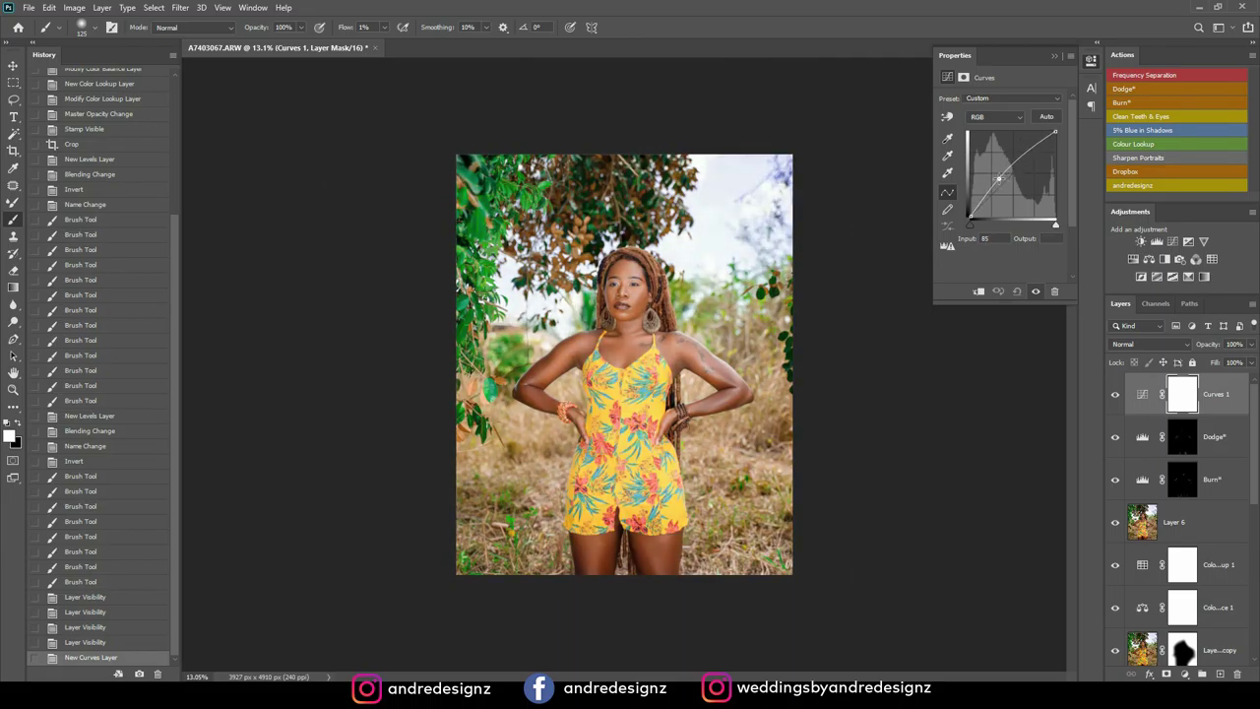
{"action": "left_click", "coordinate": [1178, 394]}
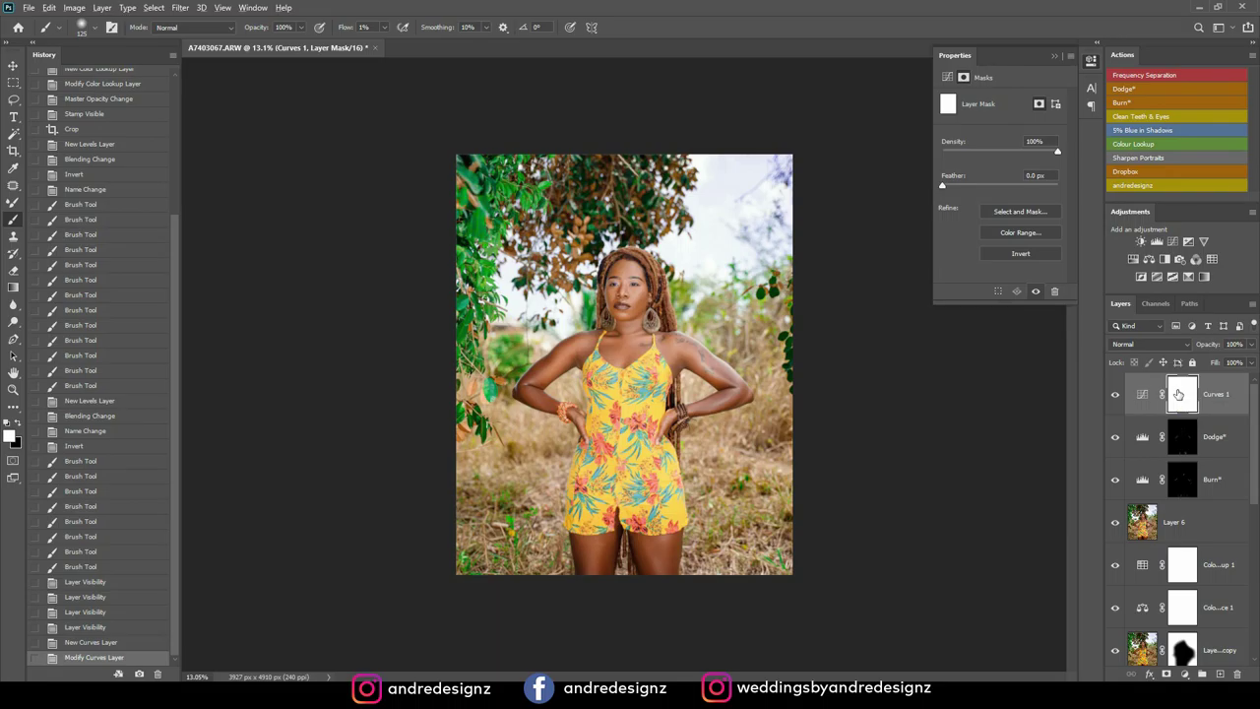
{"action": "key", "text": "alt+i"}
{"action": "key", "text": "Escape"}
{"action": "key", "text": "ctrl+i"}
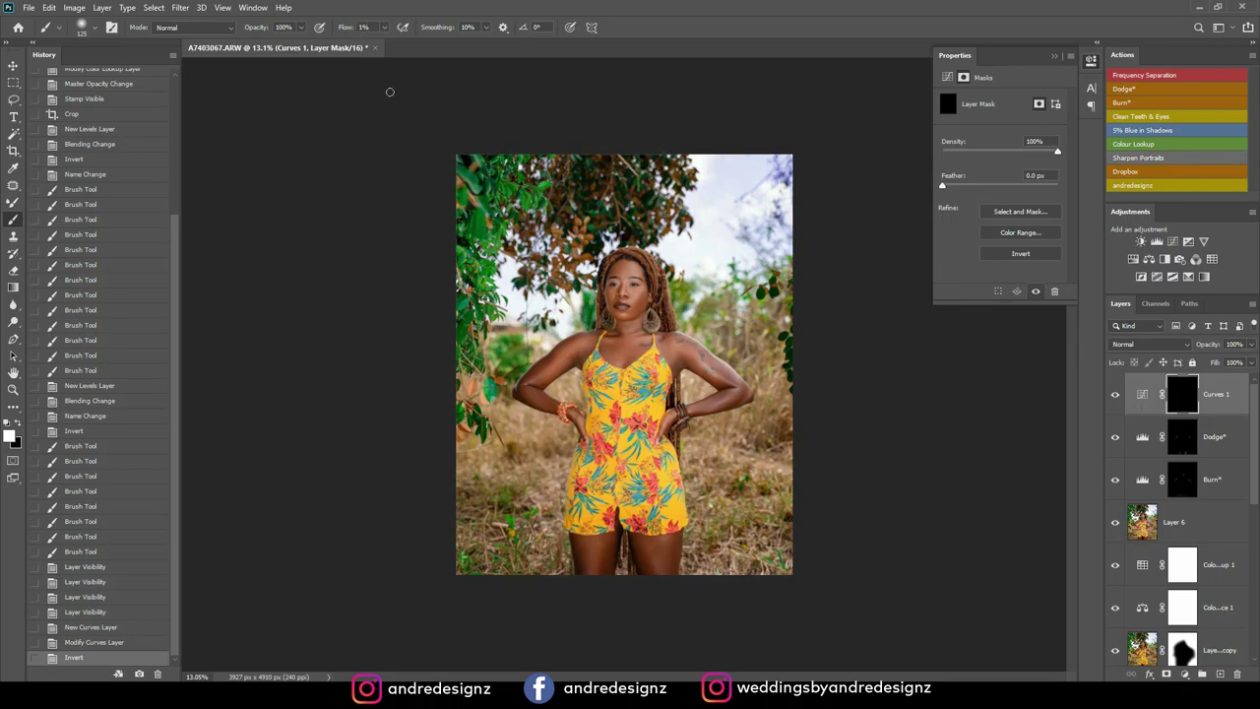
Paint the Curves brightening onto the thighs and lower edge of the photo with a 700 px brush at 4% flow
{"action": "left_click_drag", "start_coordinate": [385, 46], "coordinate": [393, 45]}
{"action": "key", "text": "]"}
{"action": "key", "text": "]"}
{"action": "key", "text": "]"}
{"action": "key", "text": "]"}
{"action": "key", "text": "]"}
{"action": "key", "text": "]"}
{"action": "key", "text": "]"}
{"action": "key", "text": "]"}
{"action": "mouse_move", "coordinate": [626, 559]}
{"action": "left_mouse_down"}
{"action": "mouse_move", "coordinate": [670, 568]}
{"action": "mouse_move", "coordinate": [585, 574]}
{"action": "mouse_move", "coordinate": [695, 621]}
{"action": "left_mouse_up"}
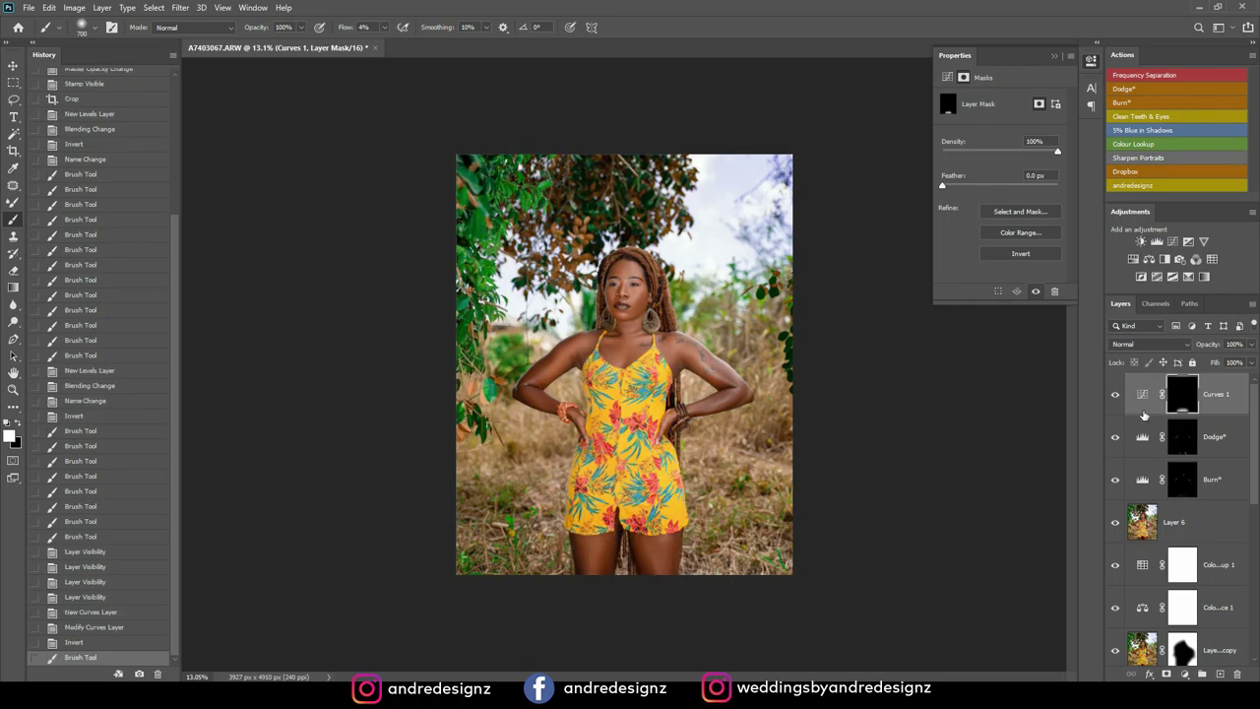
Compare the portrait with the Curves 1 layer hidden and shown twice, and close its properties
{"action": "left_click", "coordinate": [1115, 395]}
{"action": "left_click", "coordinate": [1116, 395]}
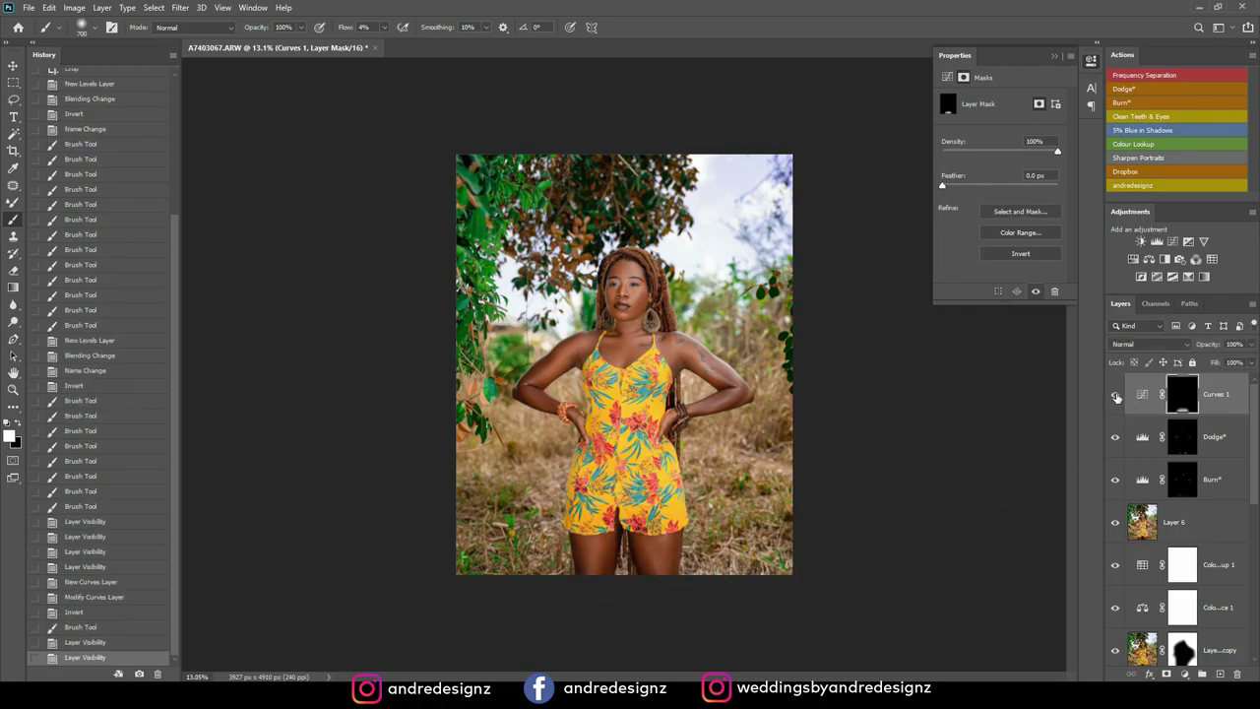
{"action": "left_click", "coordinate": [1116, 394]}
{"action": "left_click", "coordinate": [1116, 395]}
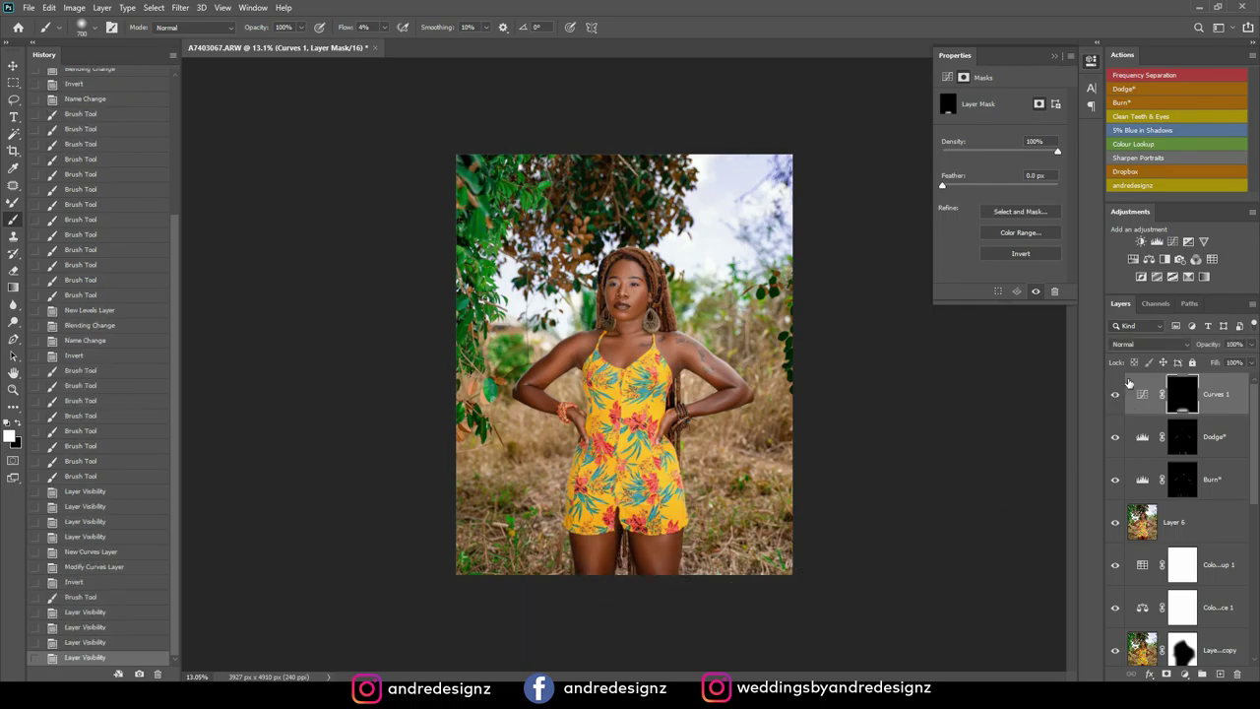
{"action": "scroll", "coordinate": [974, 256], "scroll_direction": "up", "scroll_amount": 3}
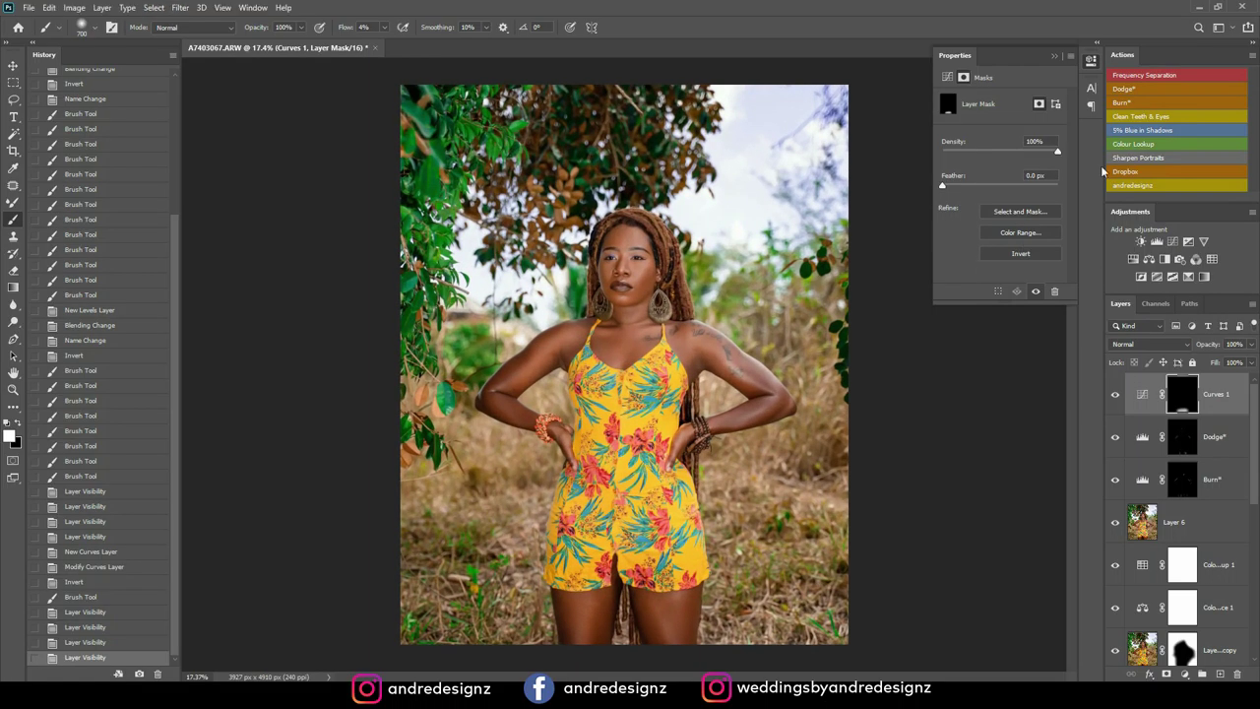
{"action": "left_click", "coordinate": [1056, 55]}
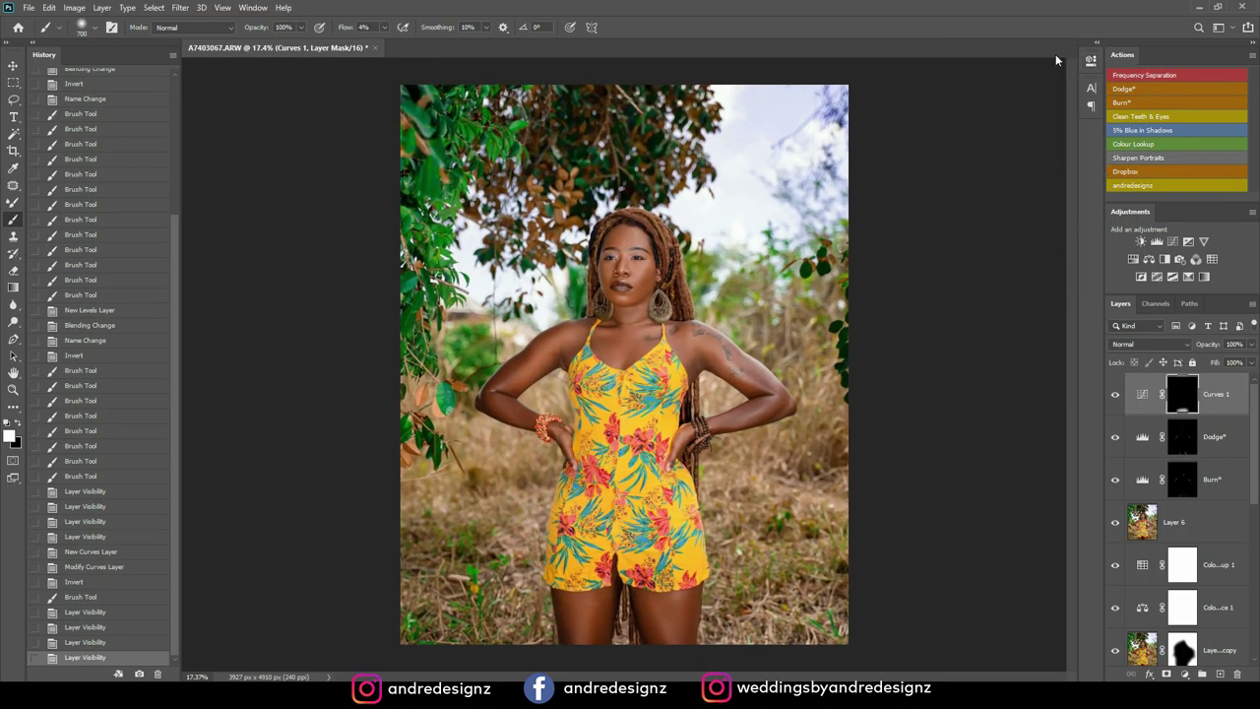